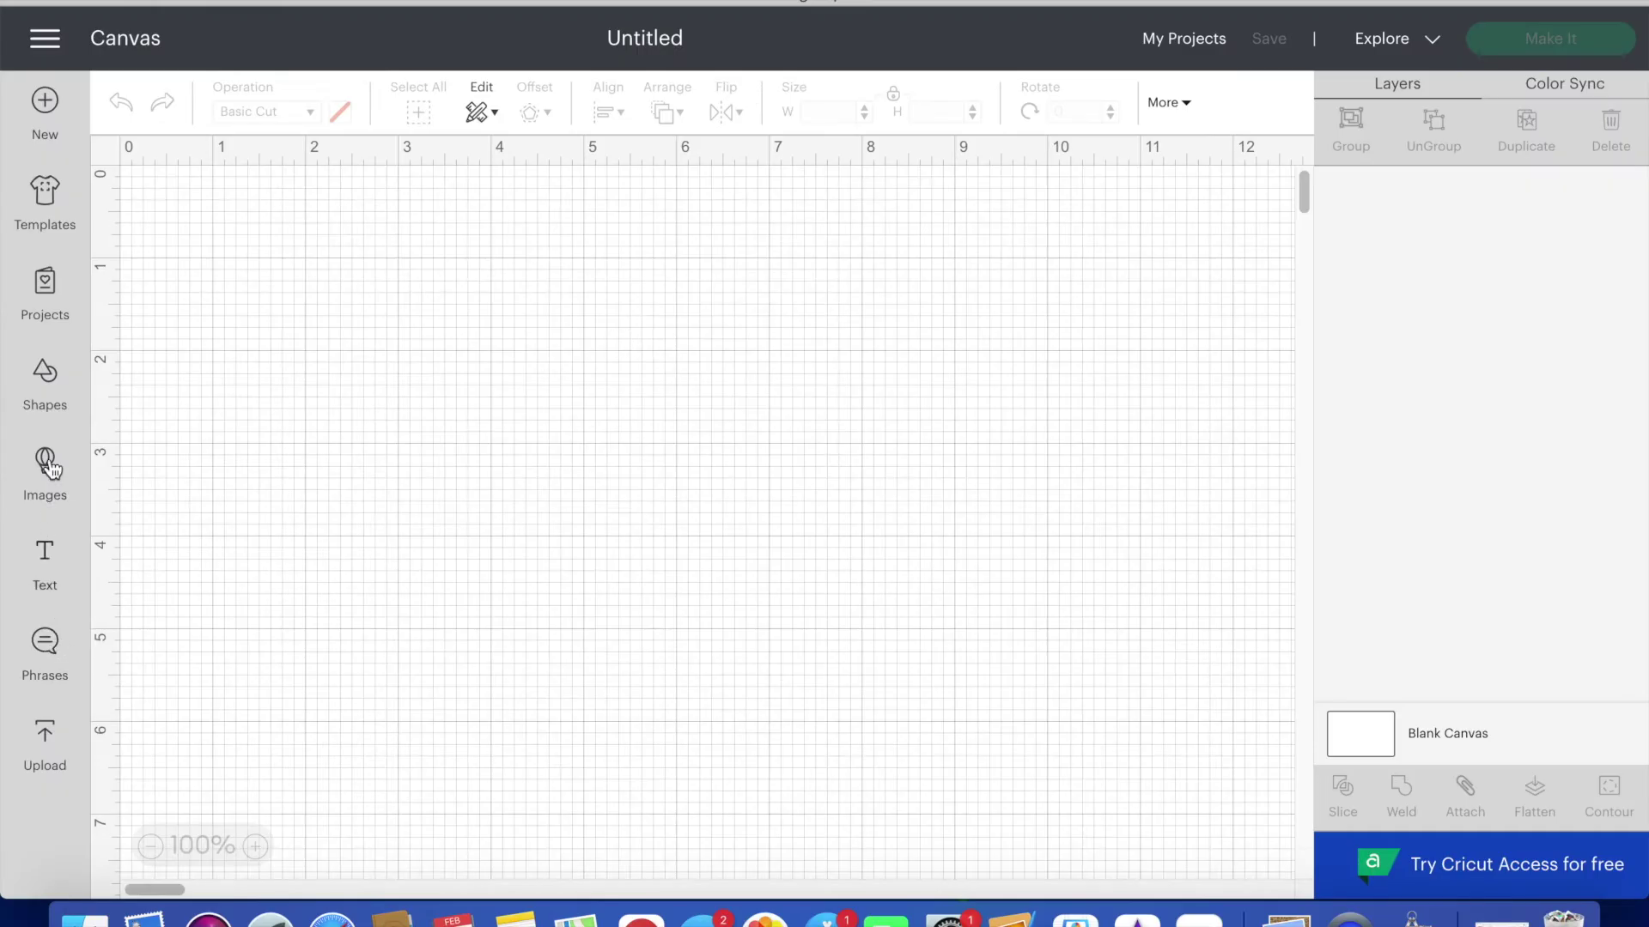
- Add a white square 10 inches wide to the canvas
click(63, 390)
click(165, 645)
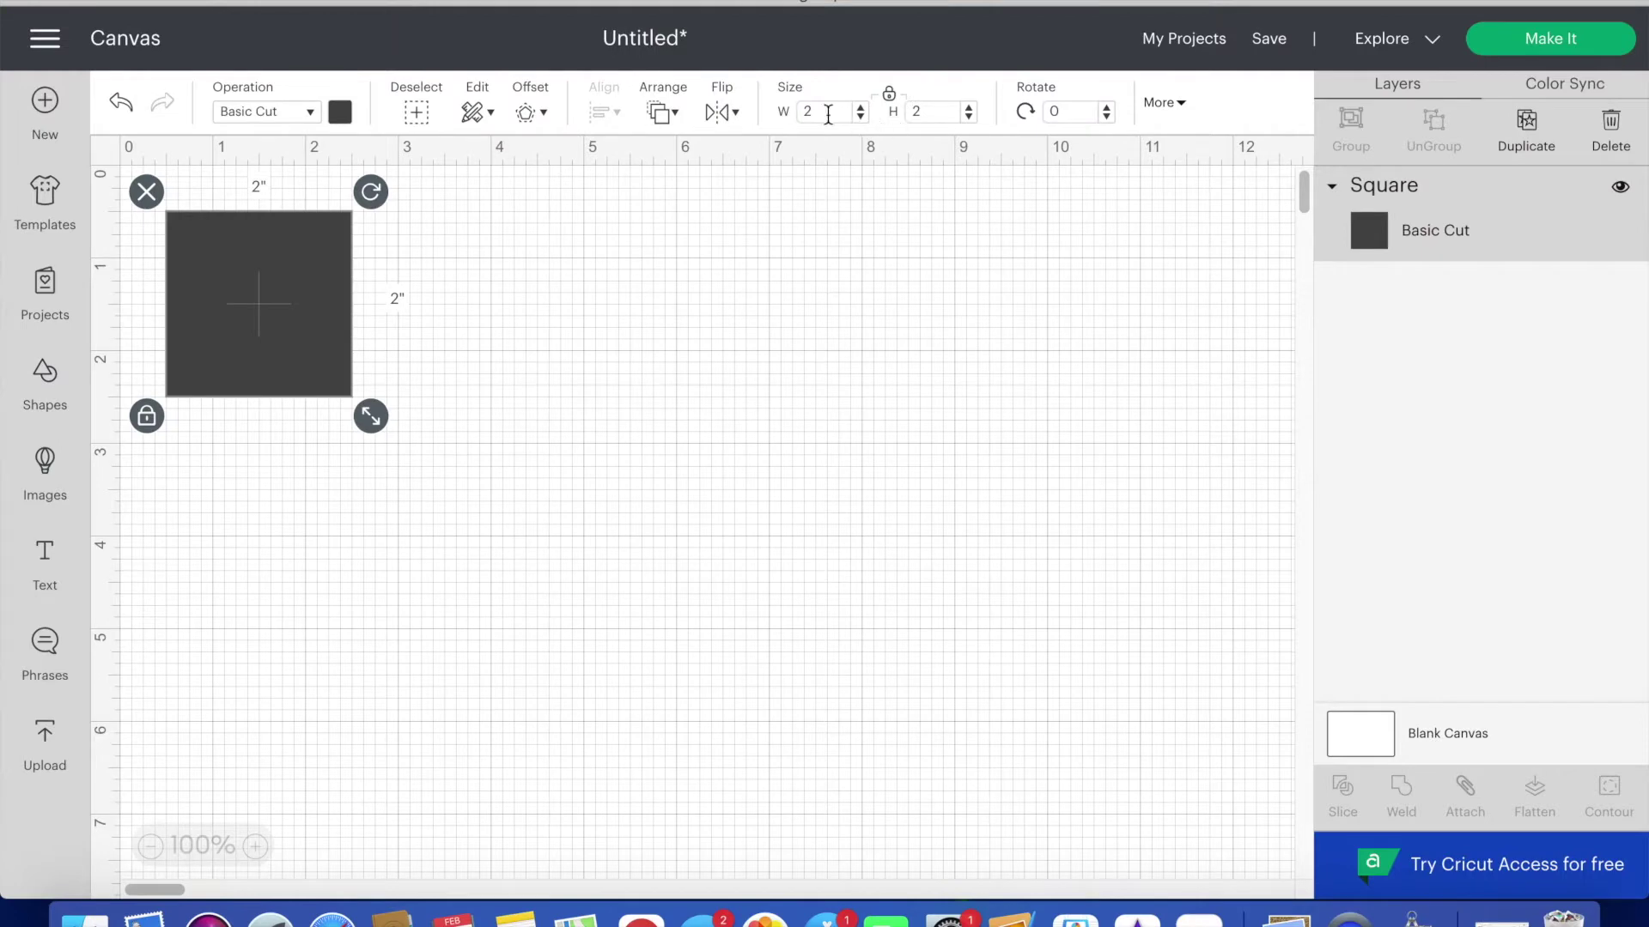
text(10)
key(Return)
click(340, 111)
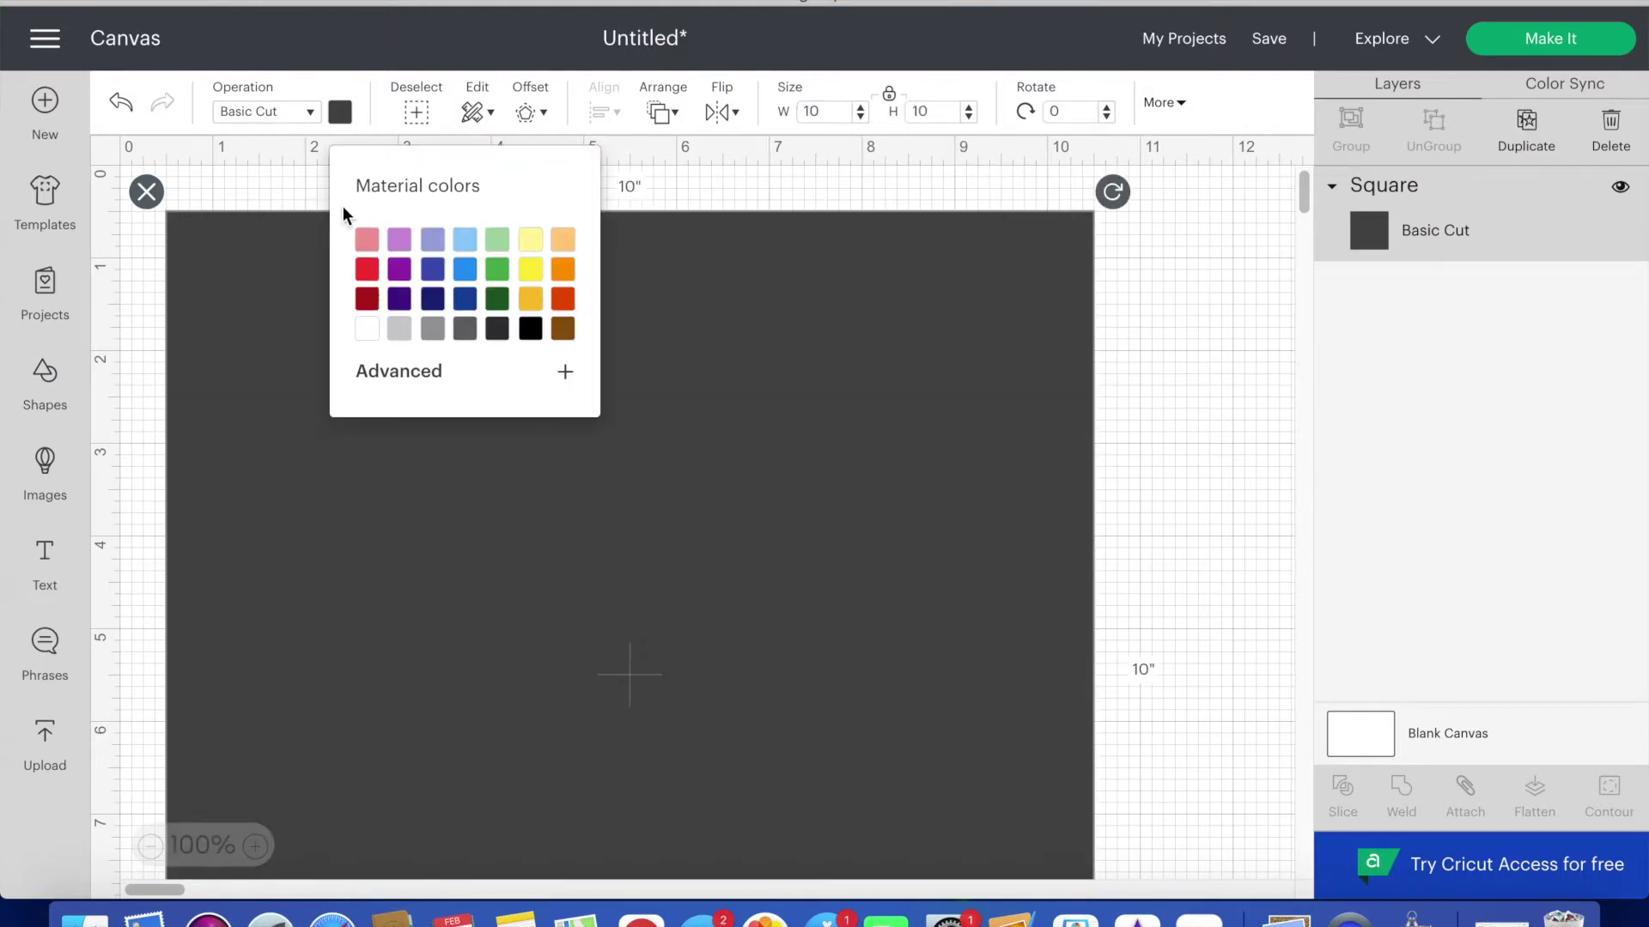
click(367, 351)
click(163, 846)
click(885, 554)
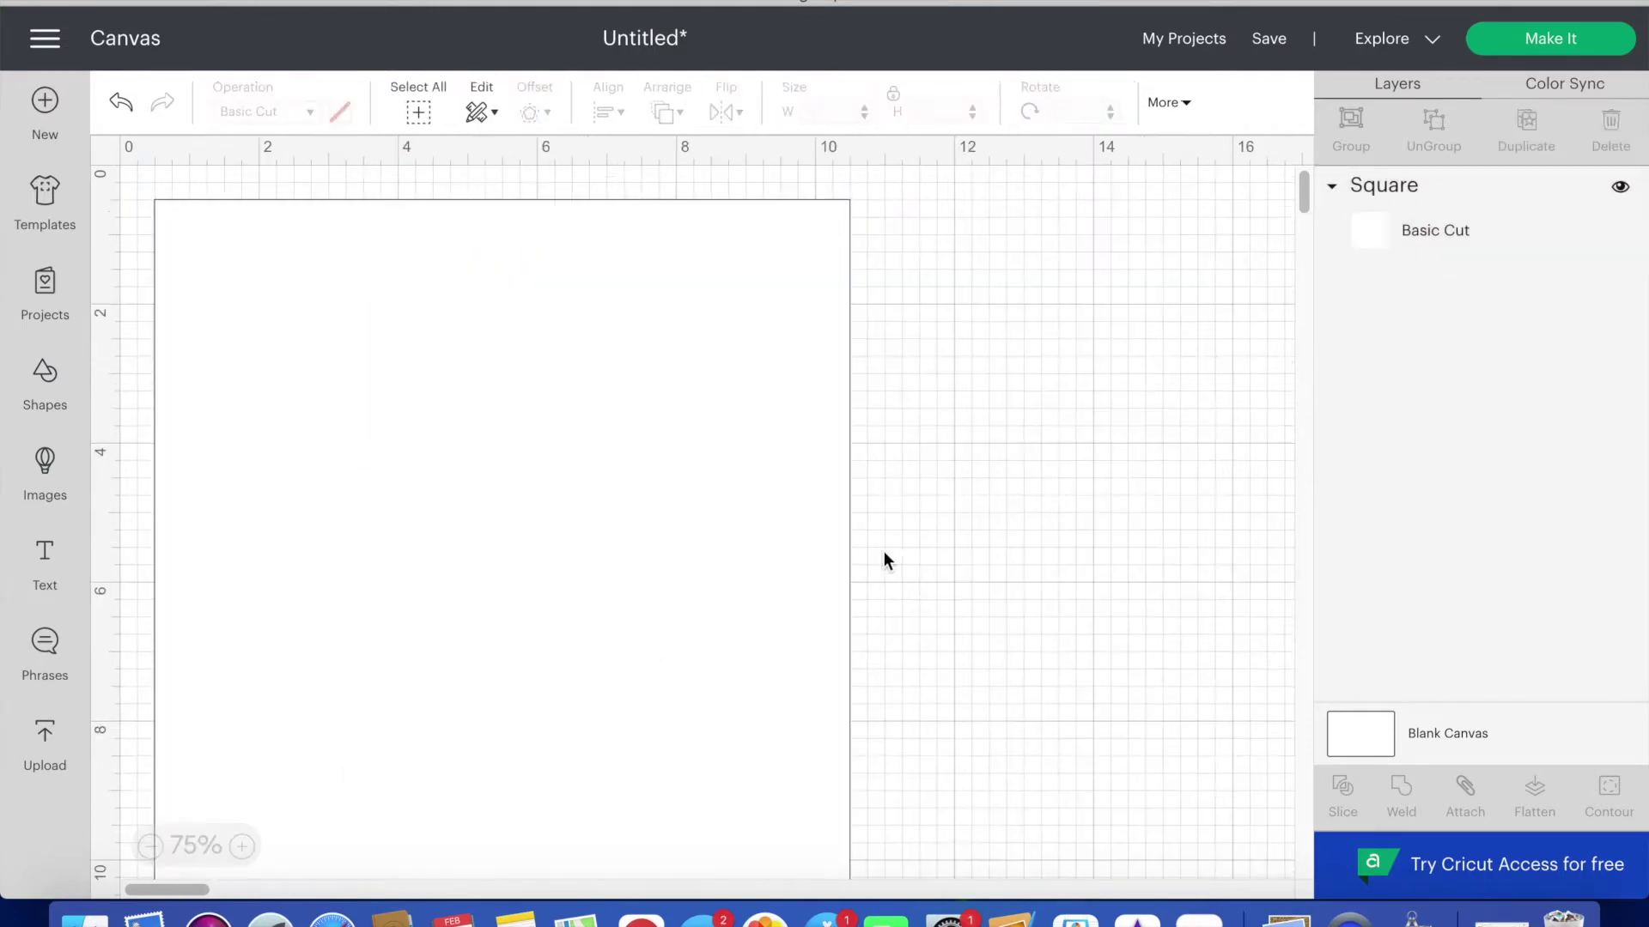
- Save the project as 'Shadow Box Frame'
key(super+s)
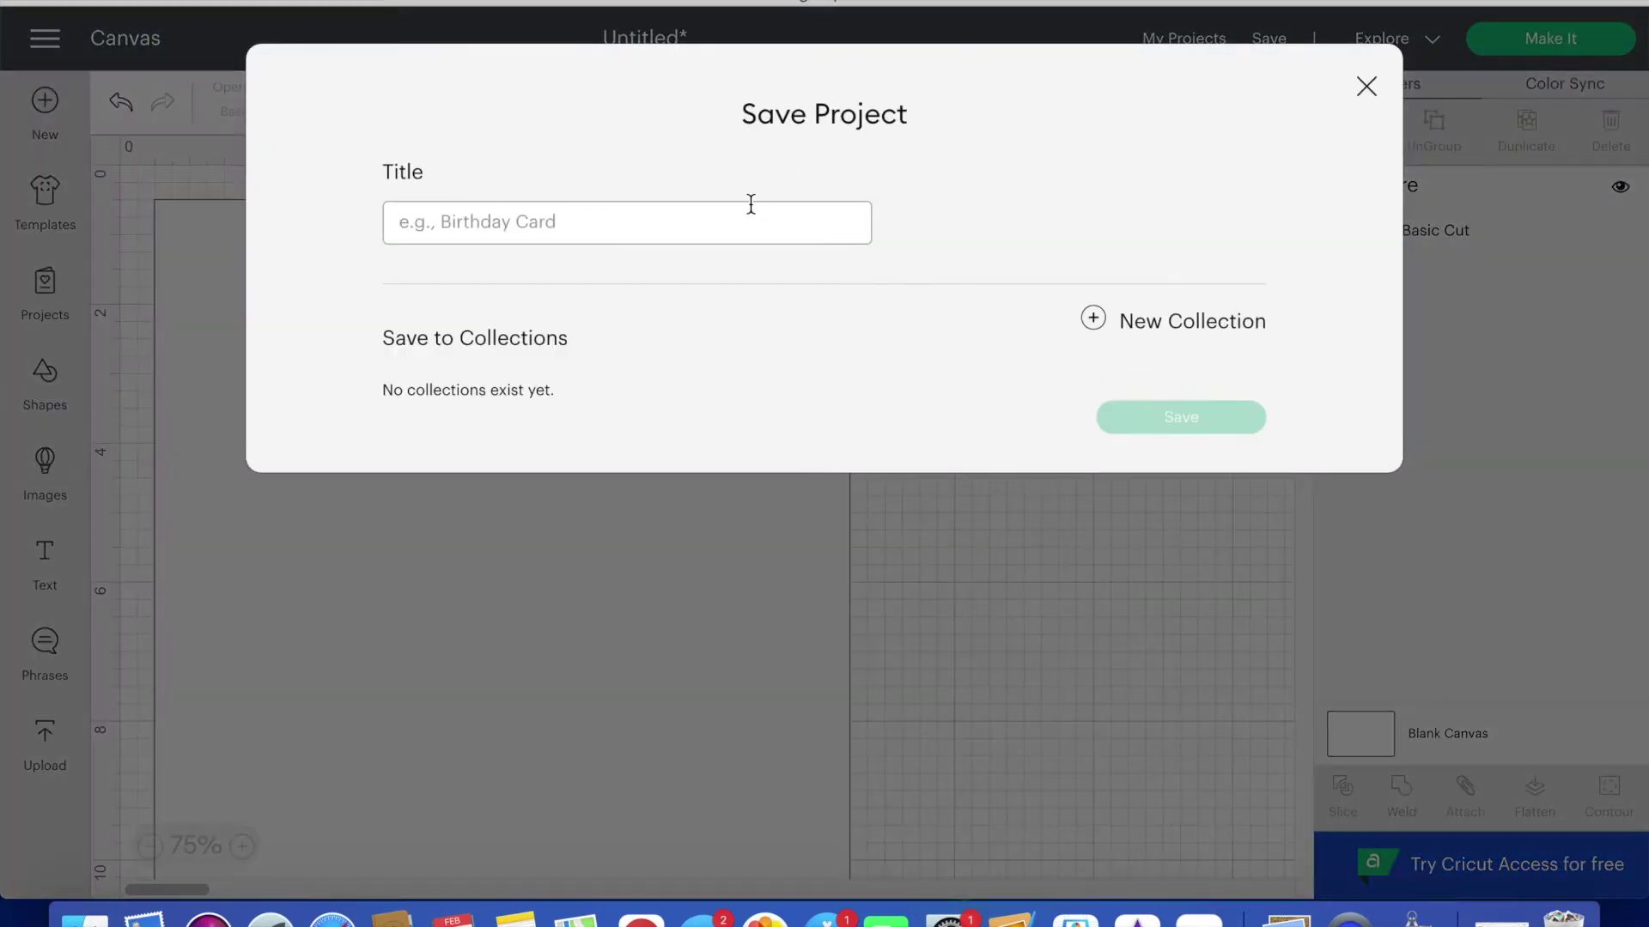
text(Shadow Box Frame)
key(Return)
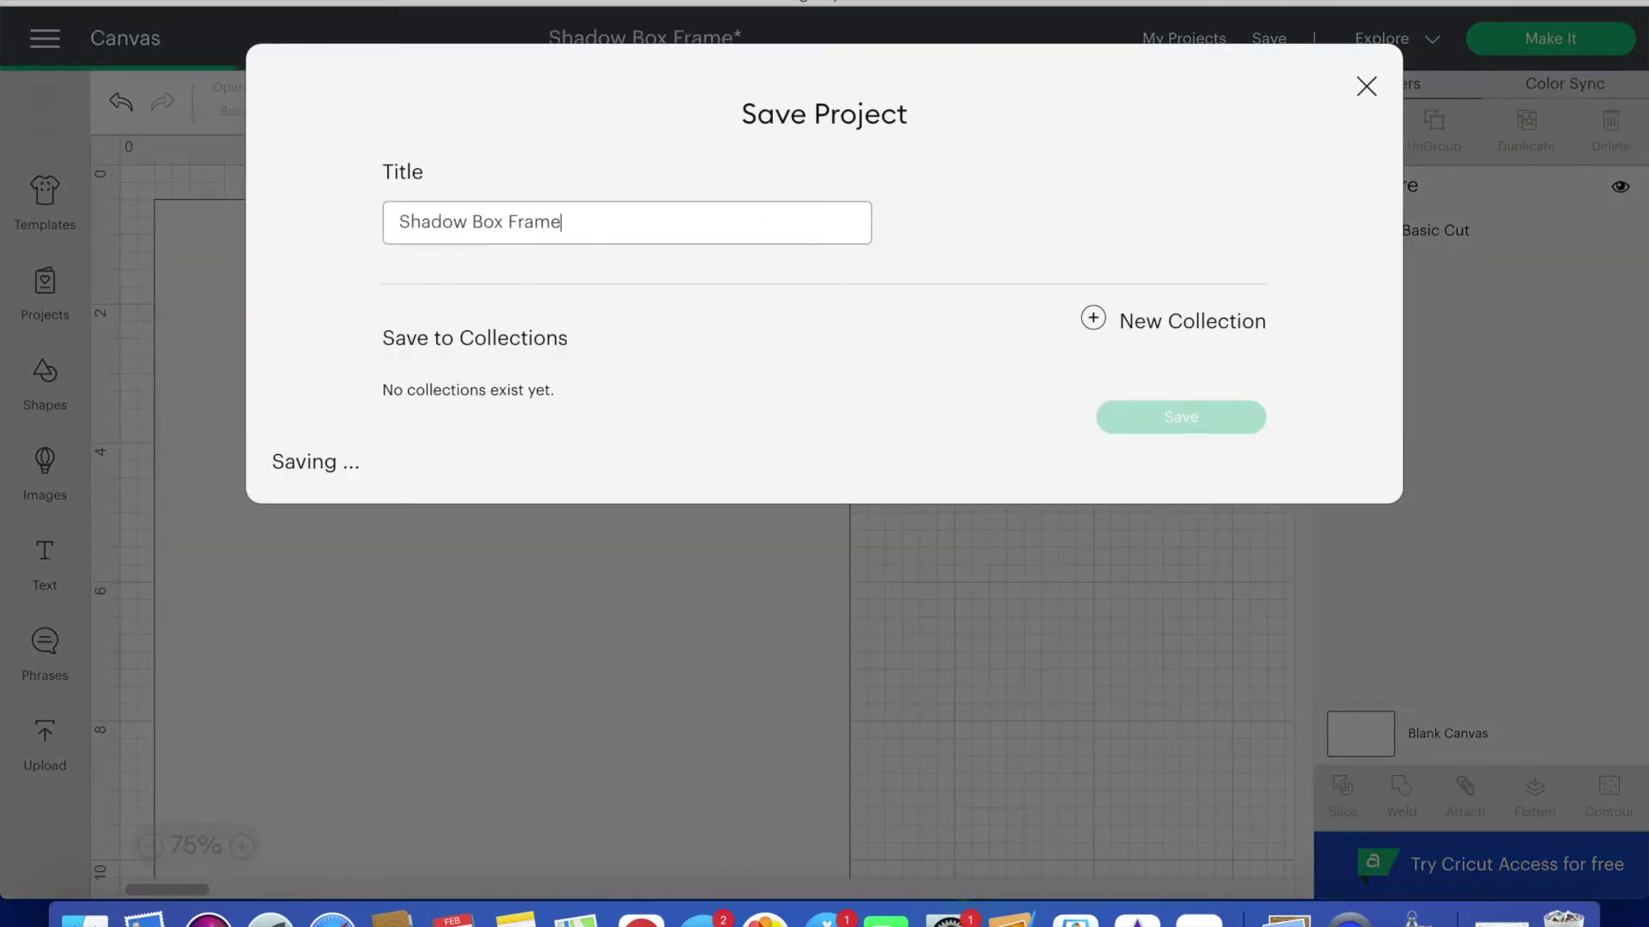
click(45, 378)
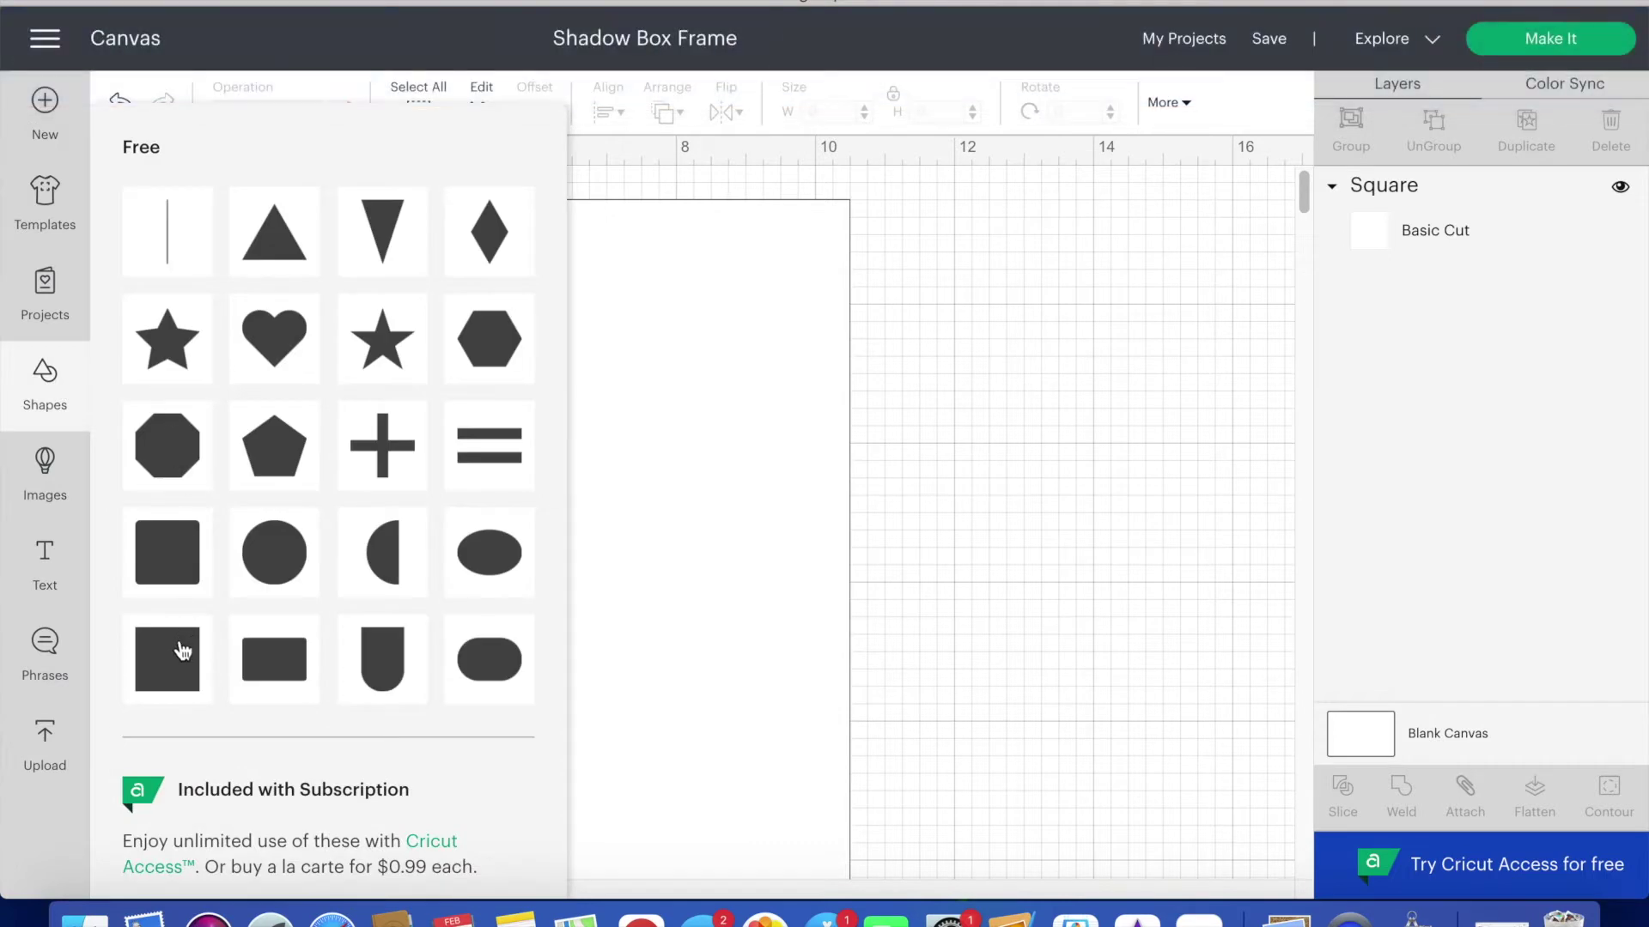
- Add a 0.75-inch square and move a copy to the big square's bottom-left corner
click(179, 653)
click(835, 110)
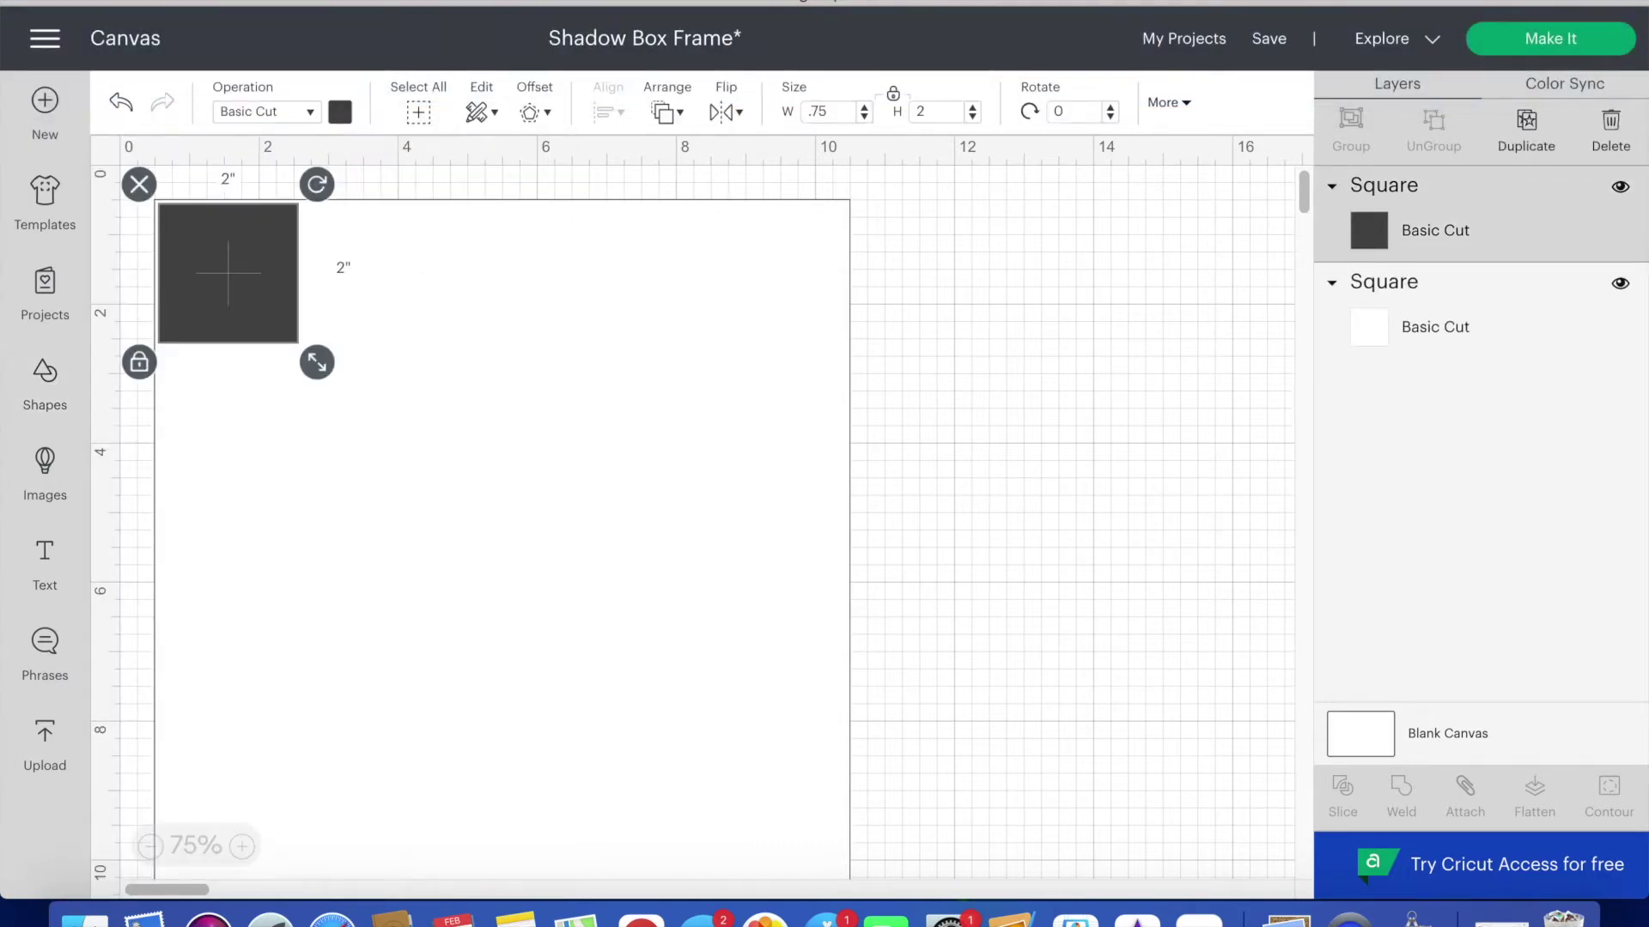
text(.75)
key(Return)
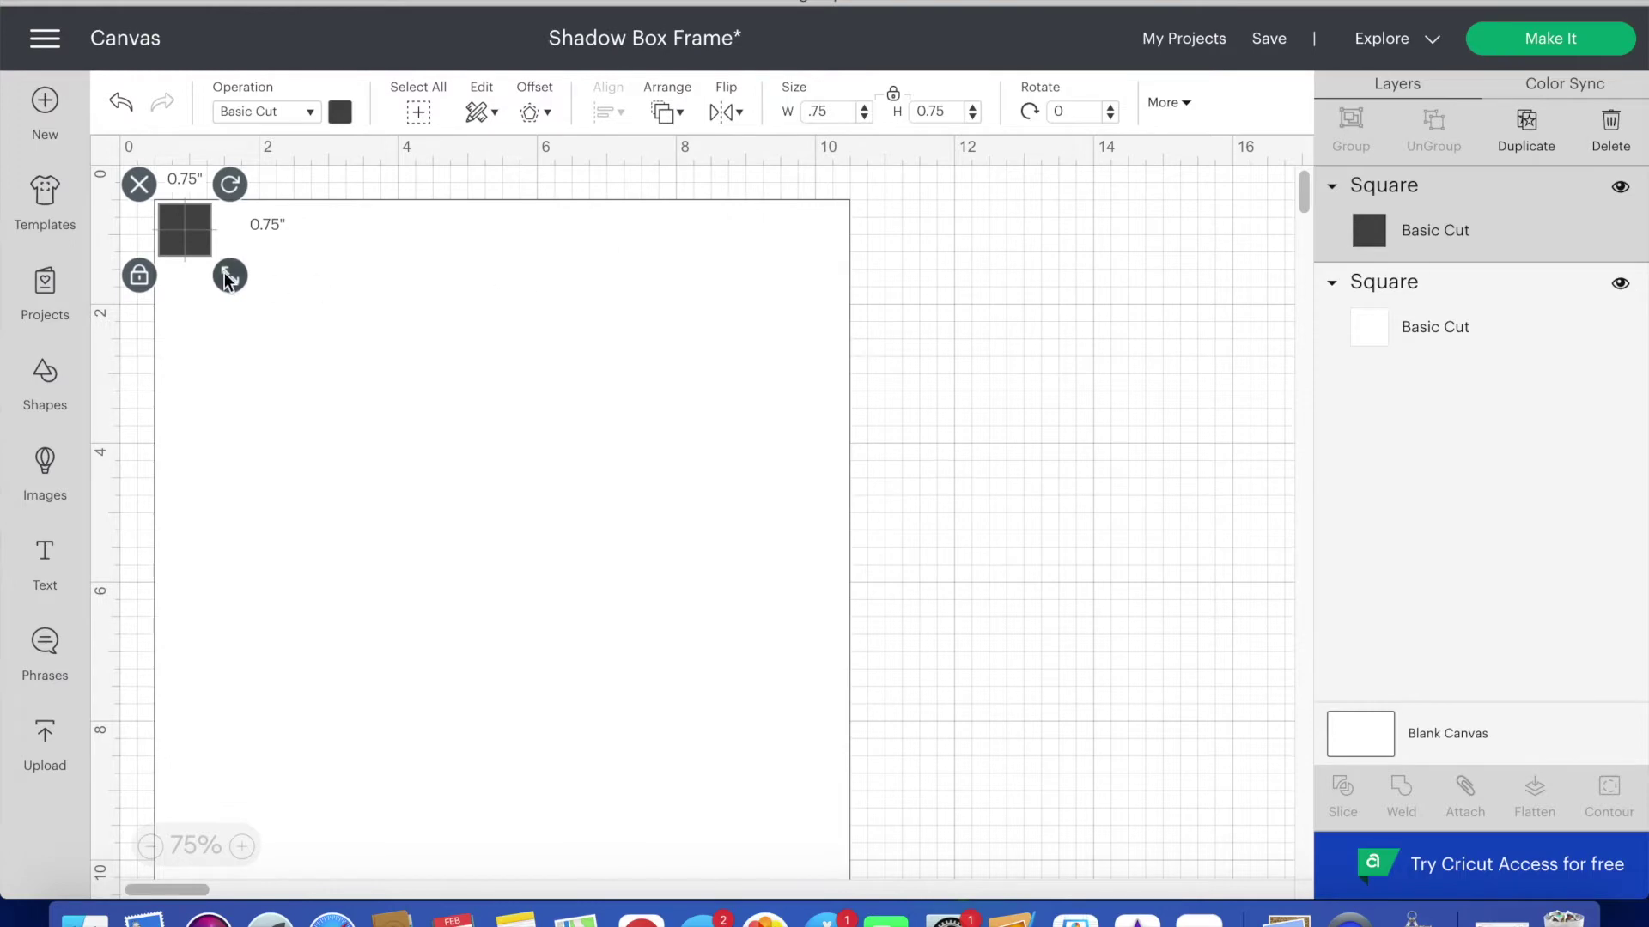
key(super+d)
click(150, 846)
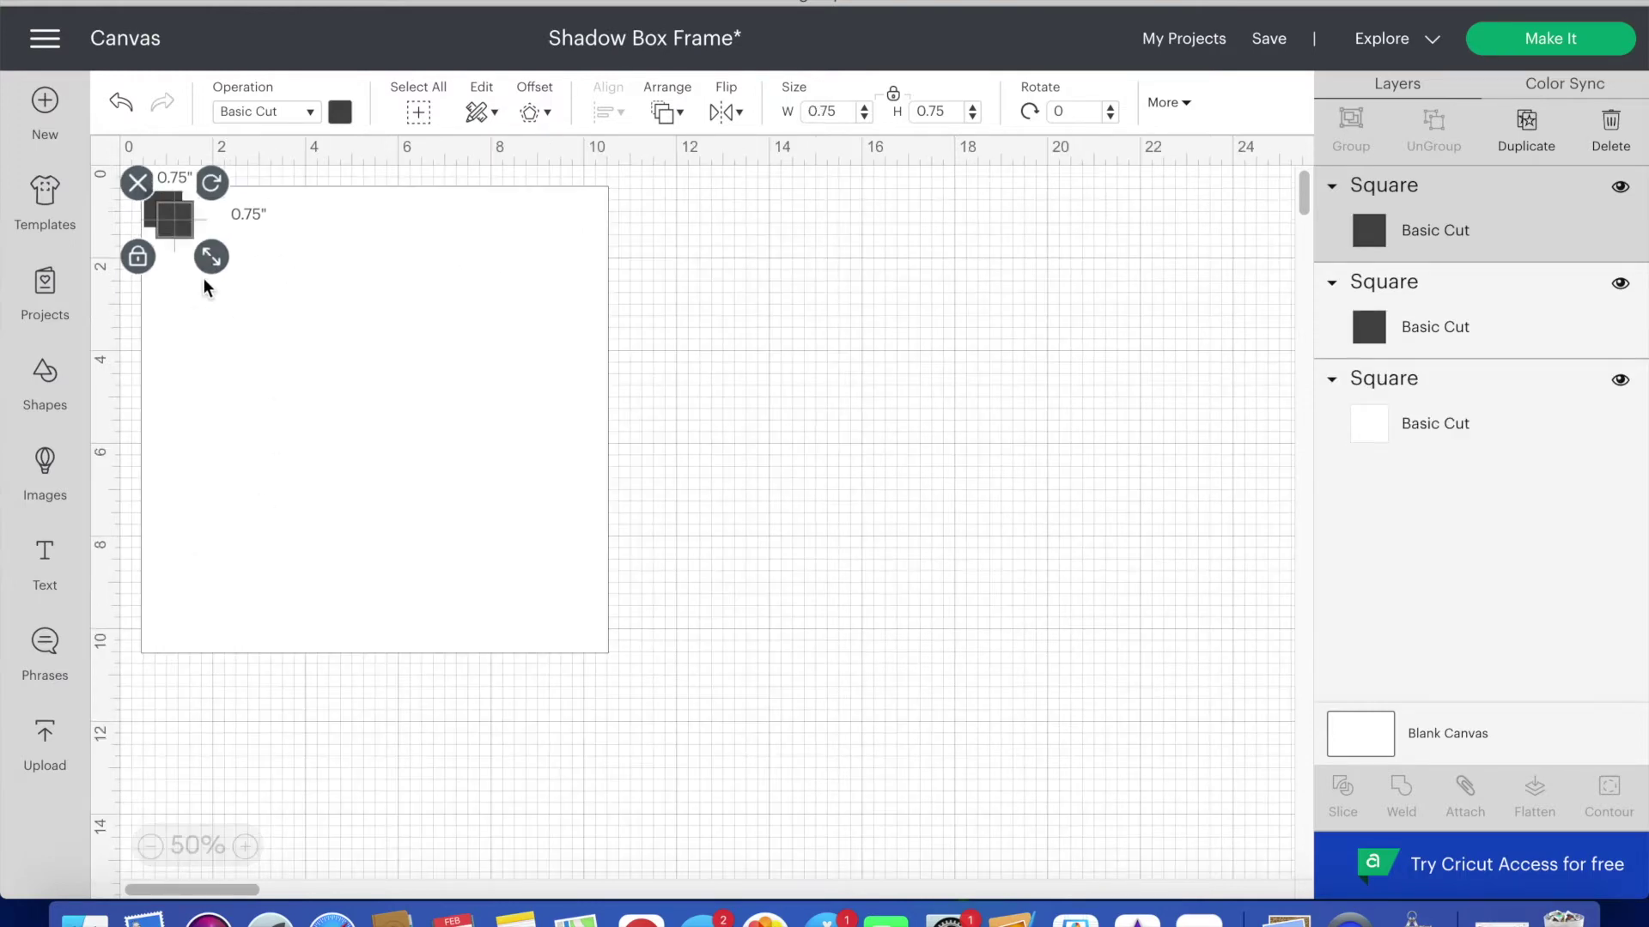
drag(172, 219, 165, 591)
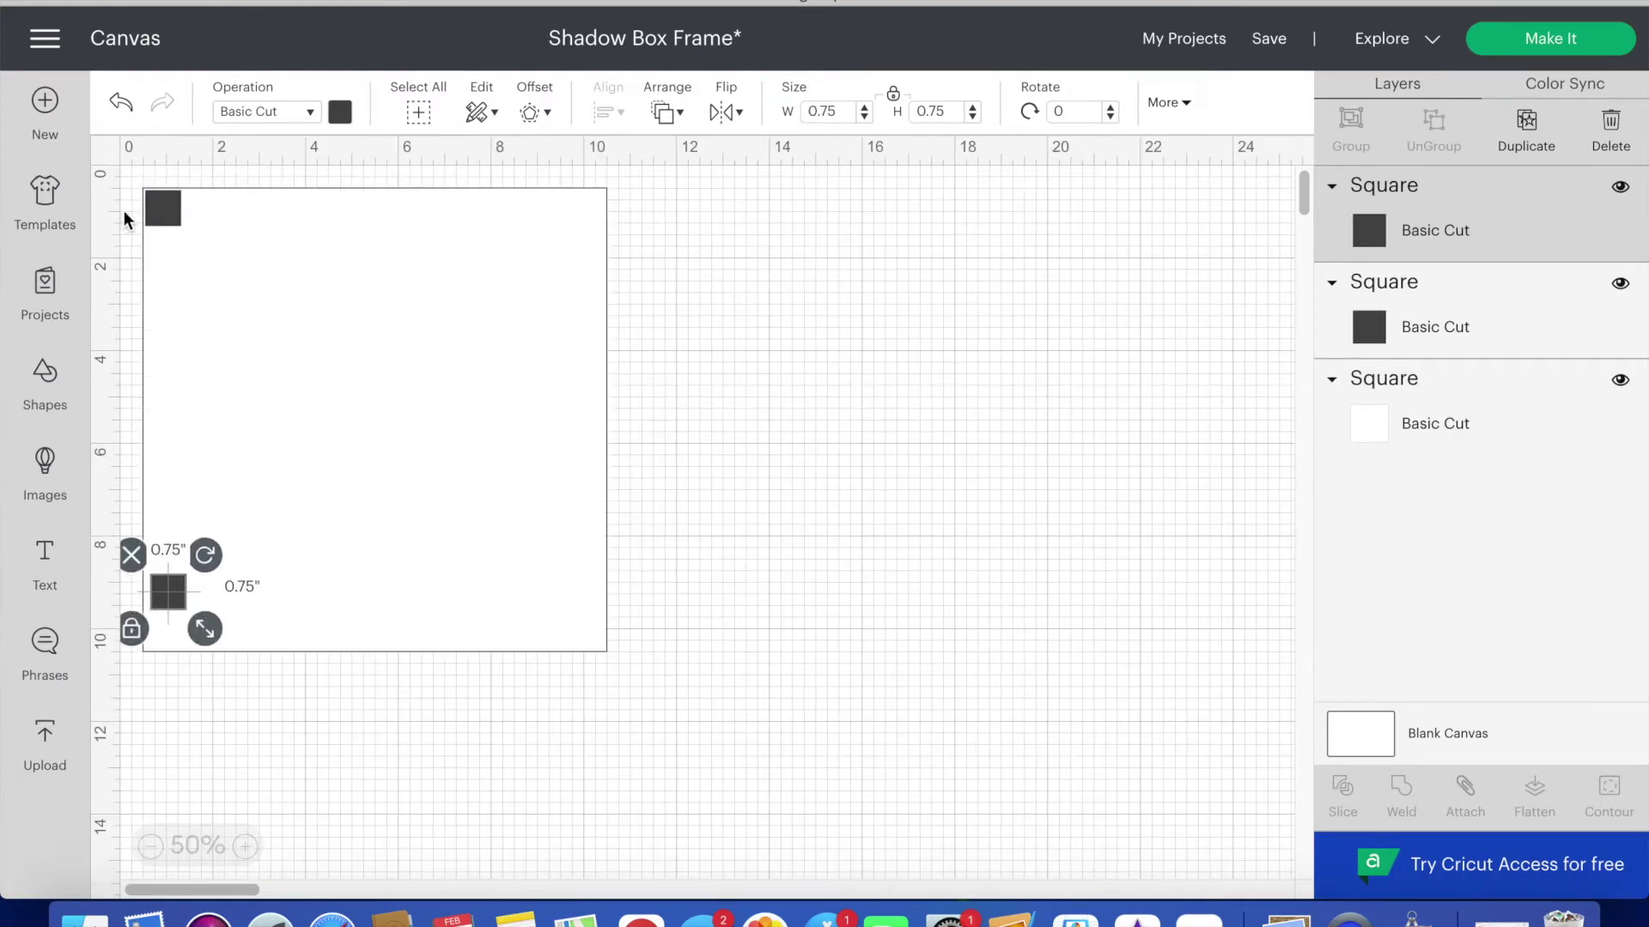
click(124, 219)
- Align both small squares with the big square's left edge
drag(154, 177, 177, 611)
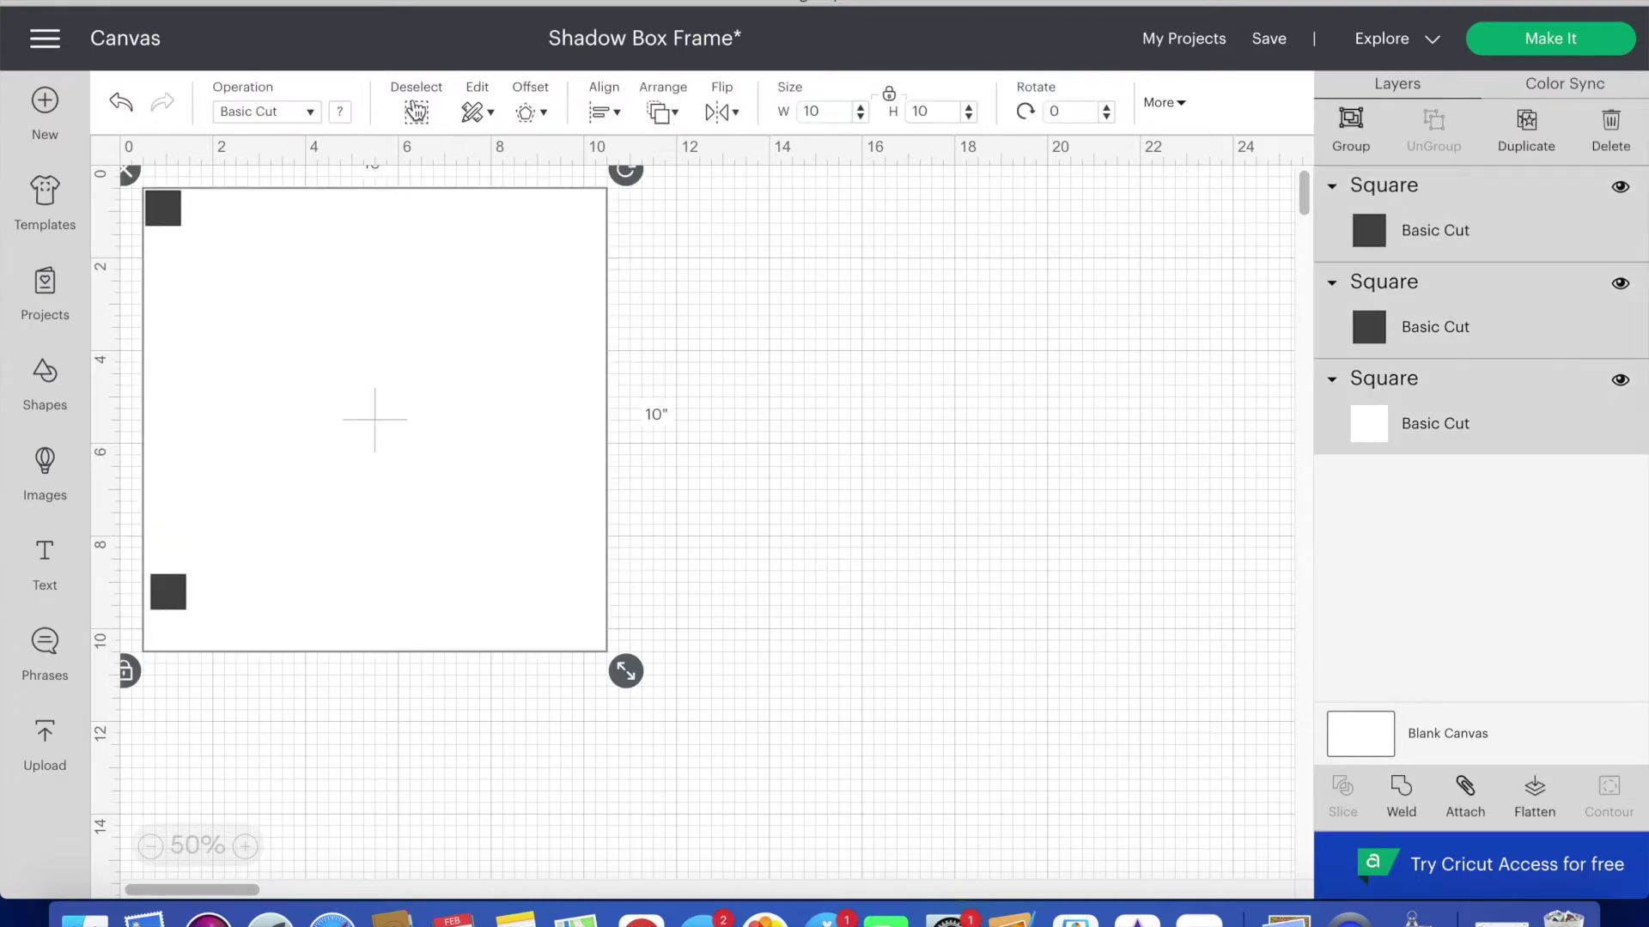
click(601, 111)
click(691, 191)
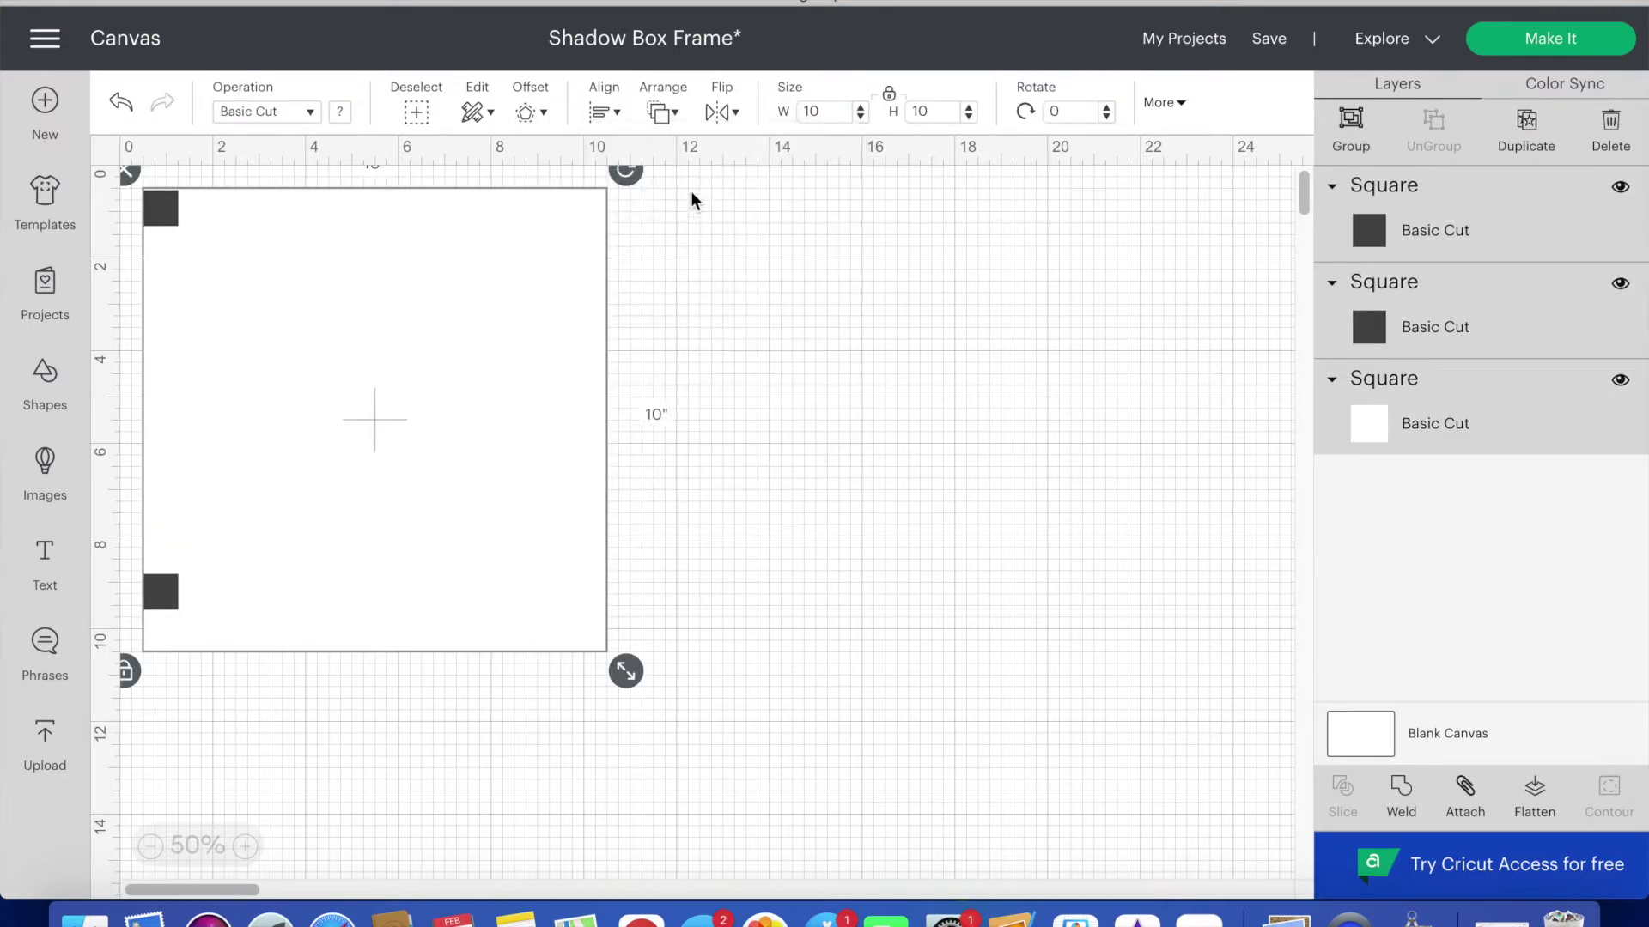
click(691, 191)
- Align the upper small square flush with the big square's top
click(168, 213)
shift+click(220, 218)
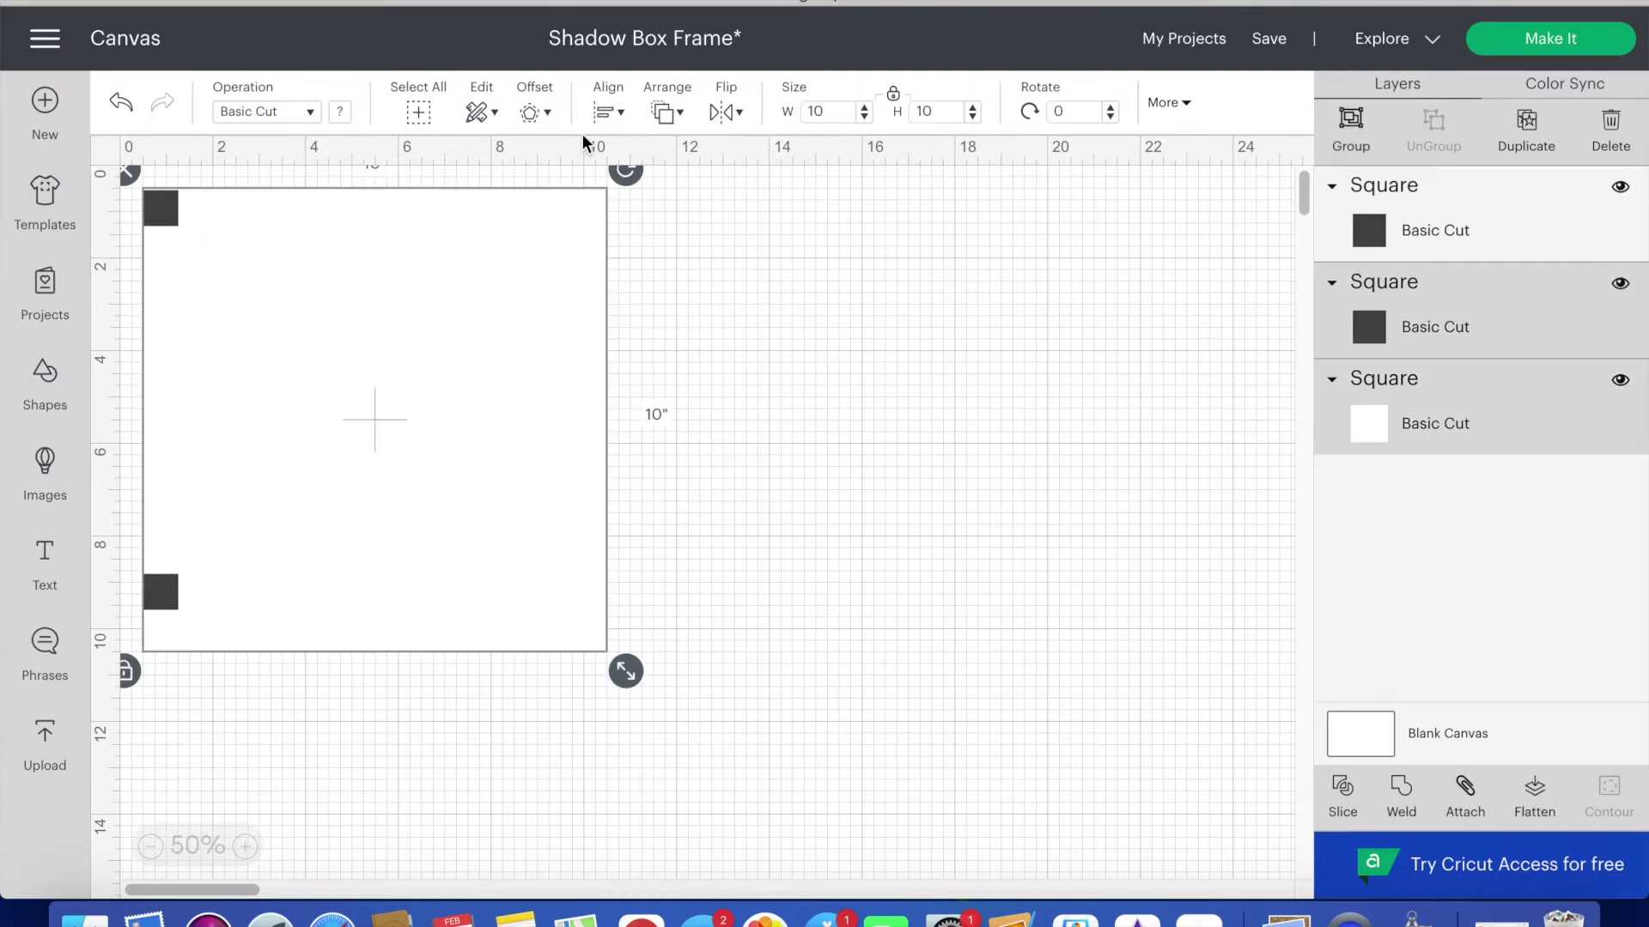
click(606, 111)
click(714, 283)
click(219, 777)
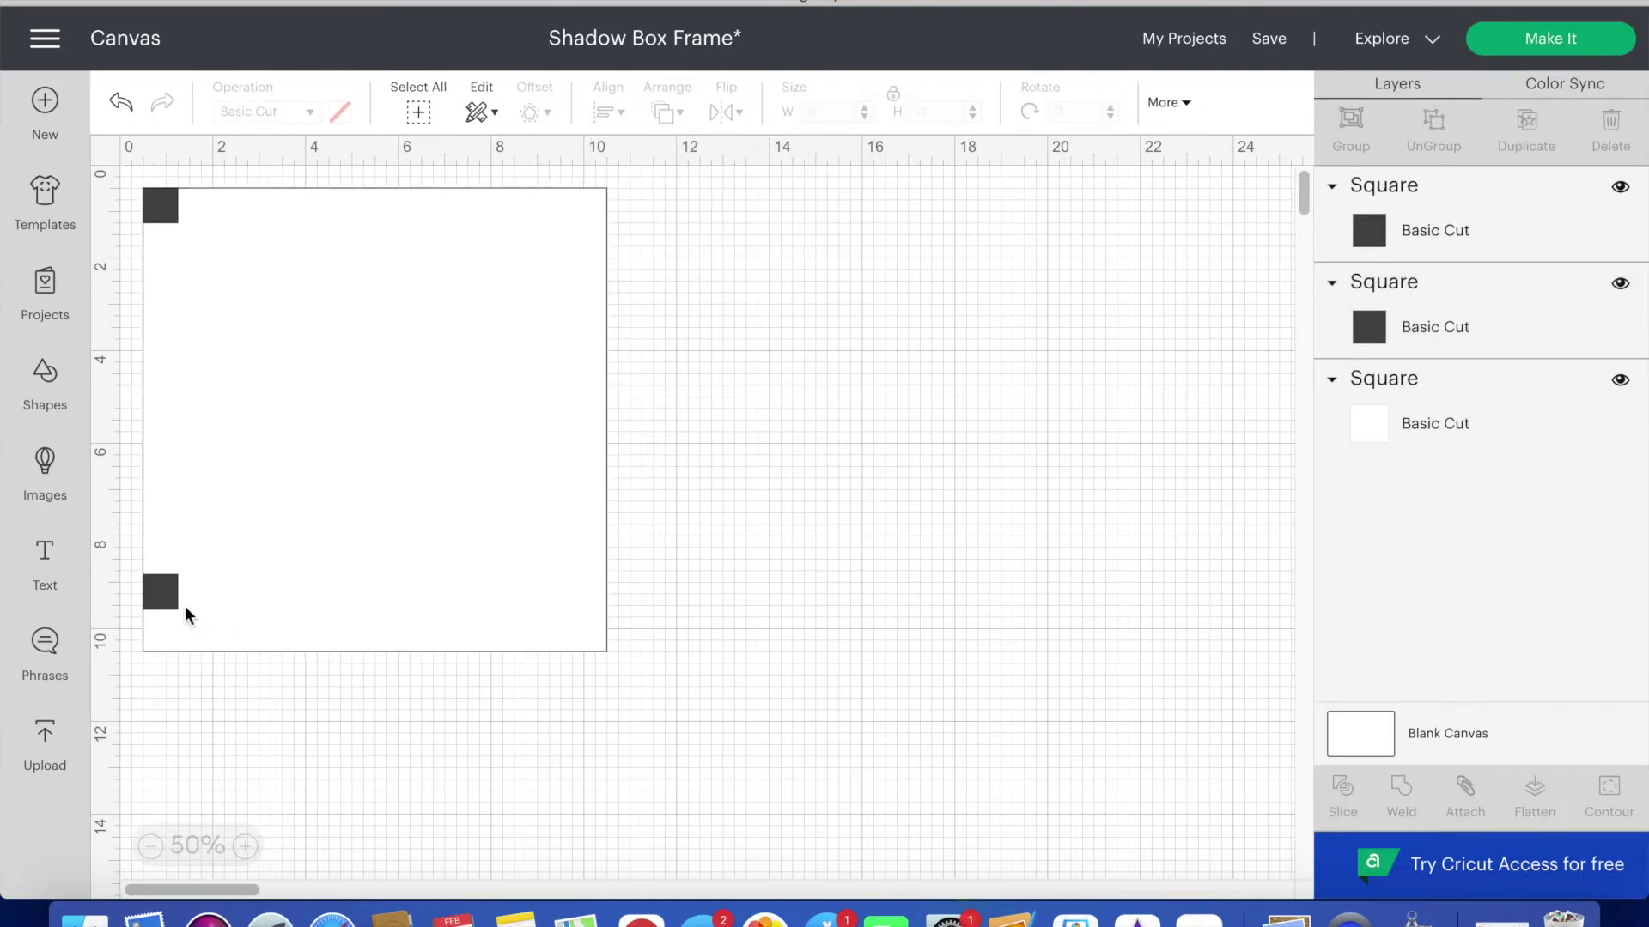
- Align the lower small square flush with the big square's bottom
click(165, 594)
shift+click(274, 607)
click(608, 111)
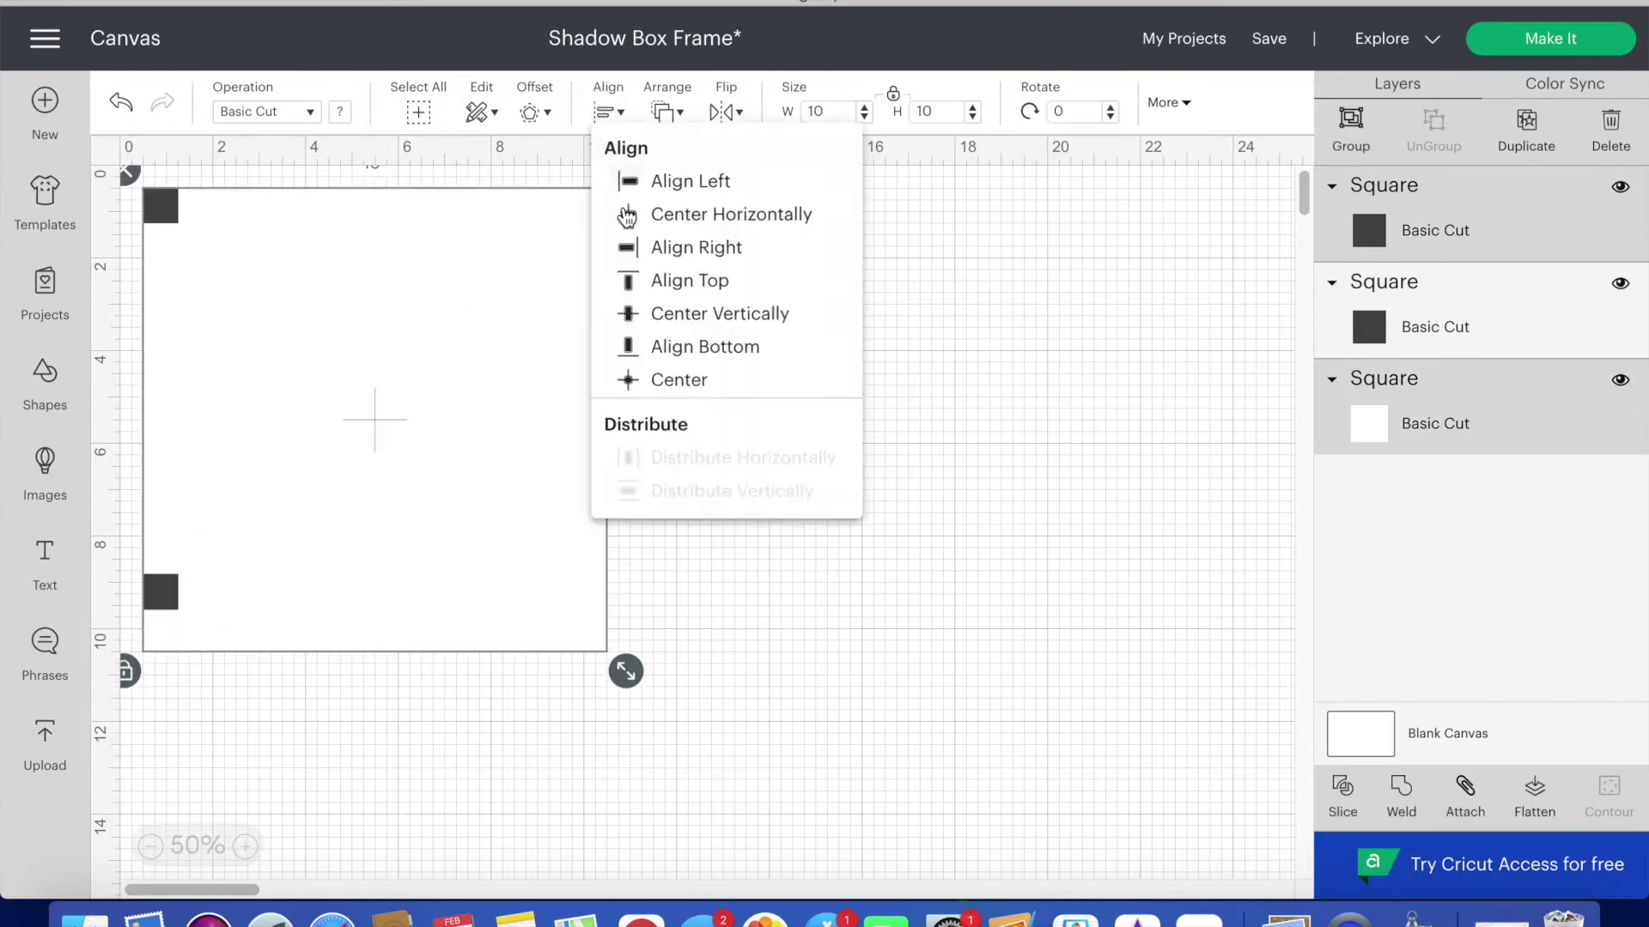
click(698, 350)
click(771, 346)
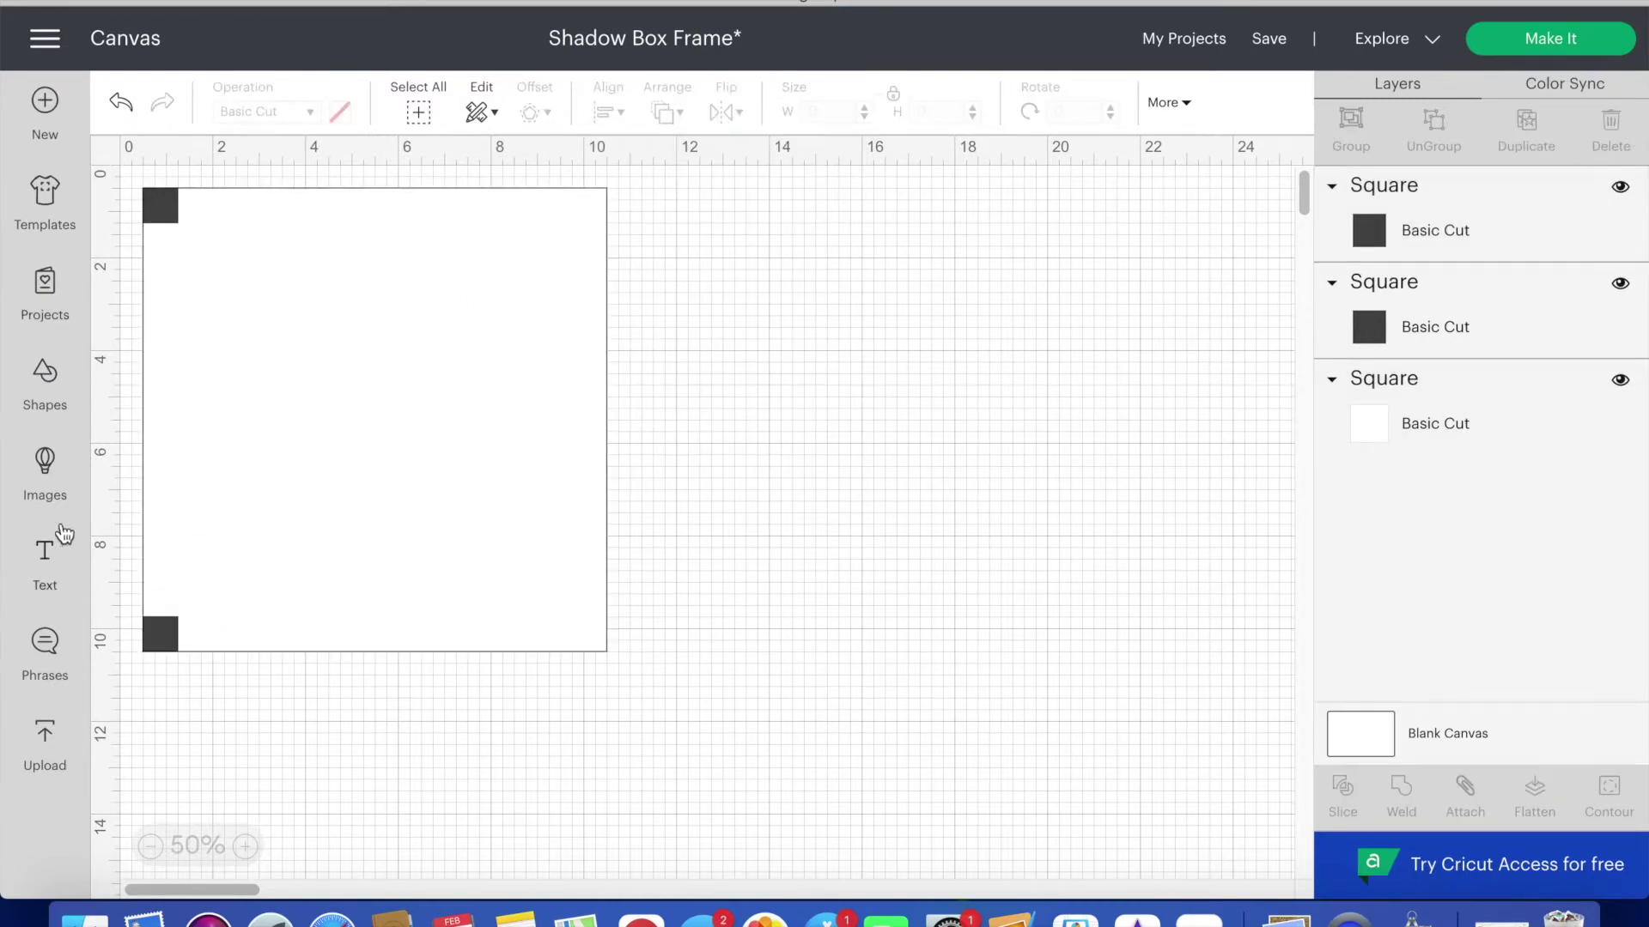
- Add a Basic Cut line 0.2 inches tall to the right of the square
click(245, 847)
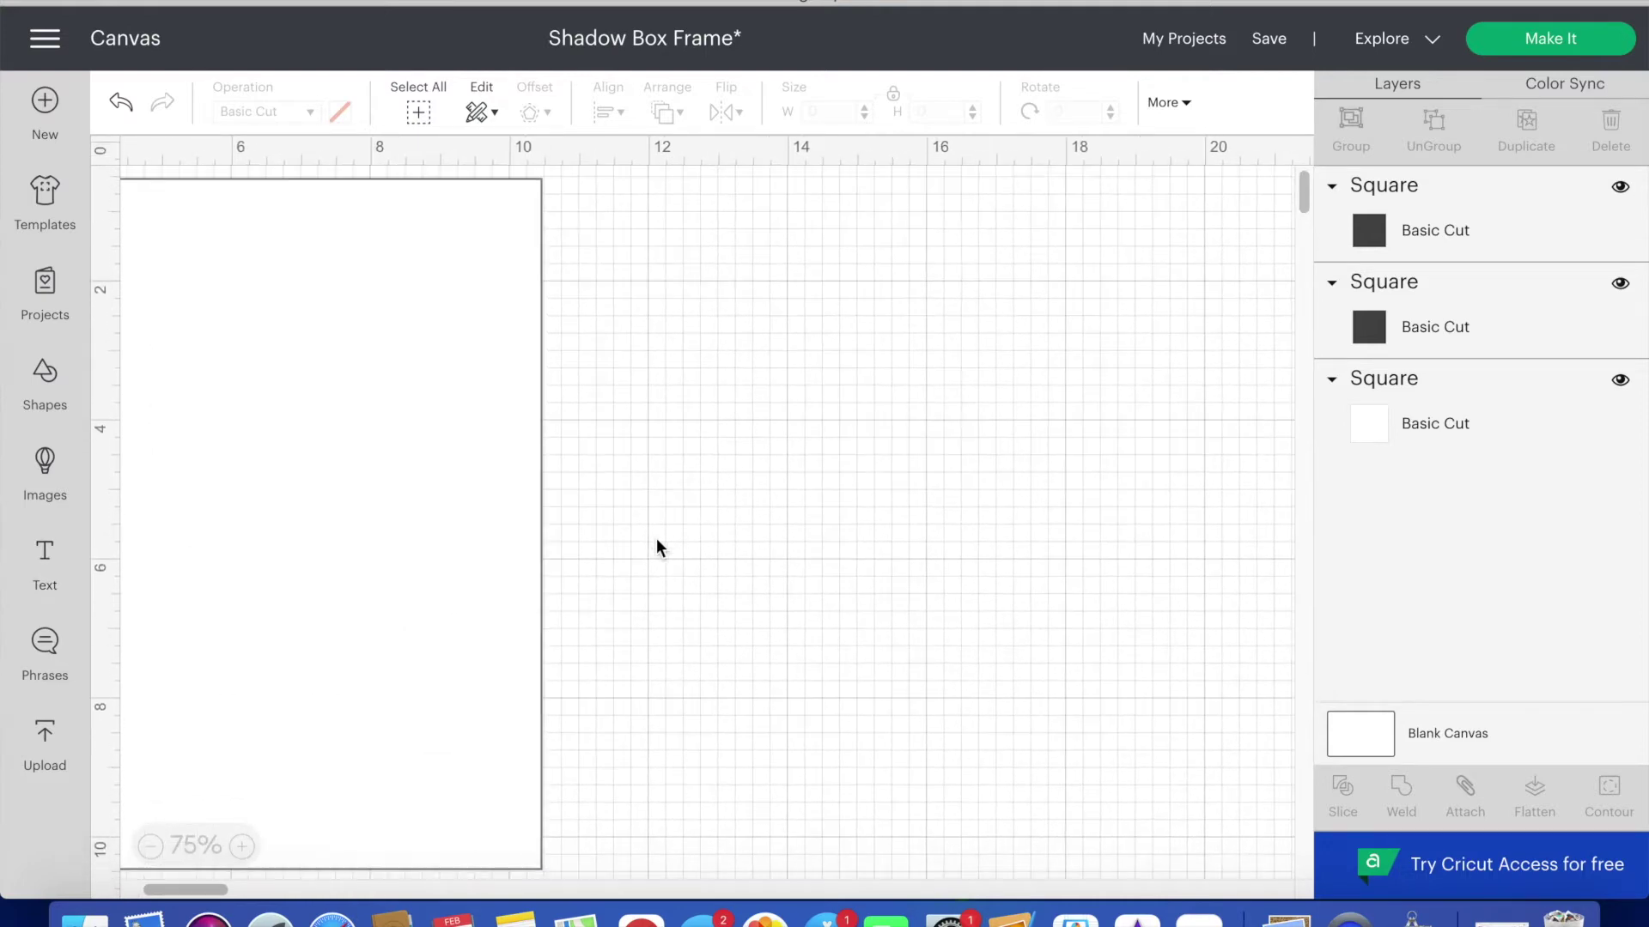
click(44, 378)
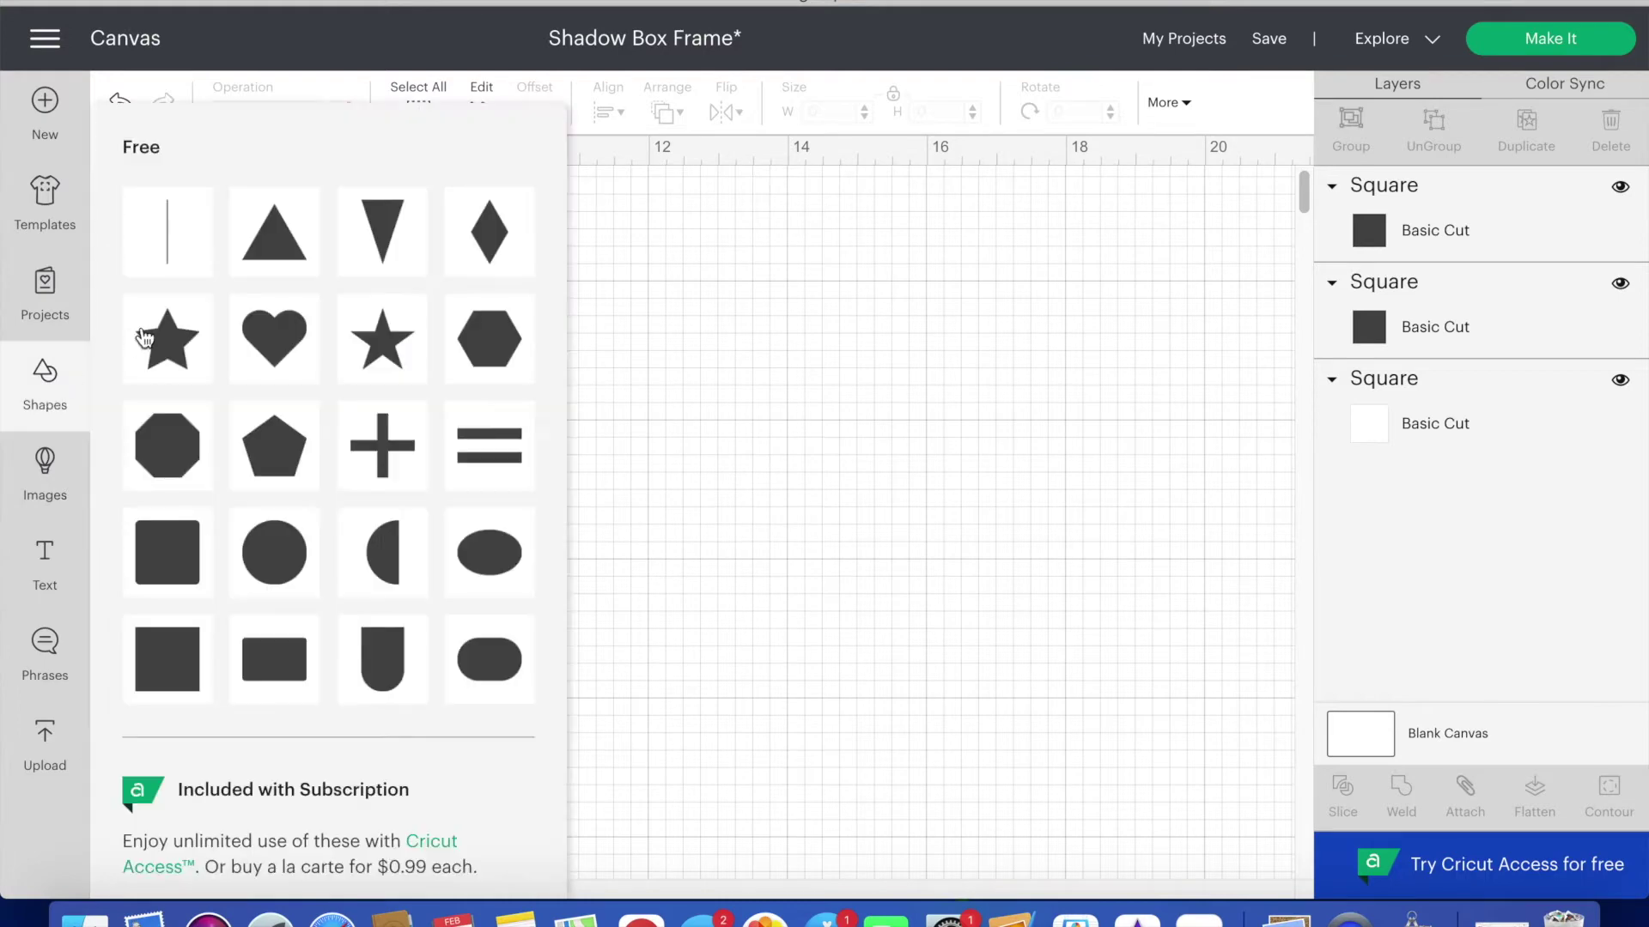
click(167, 230)
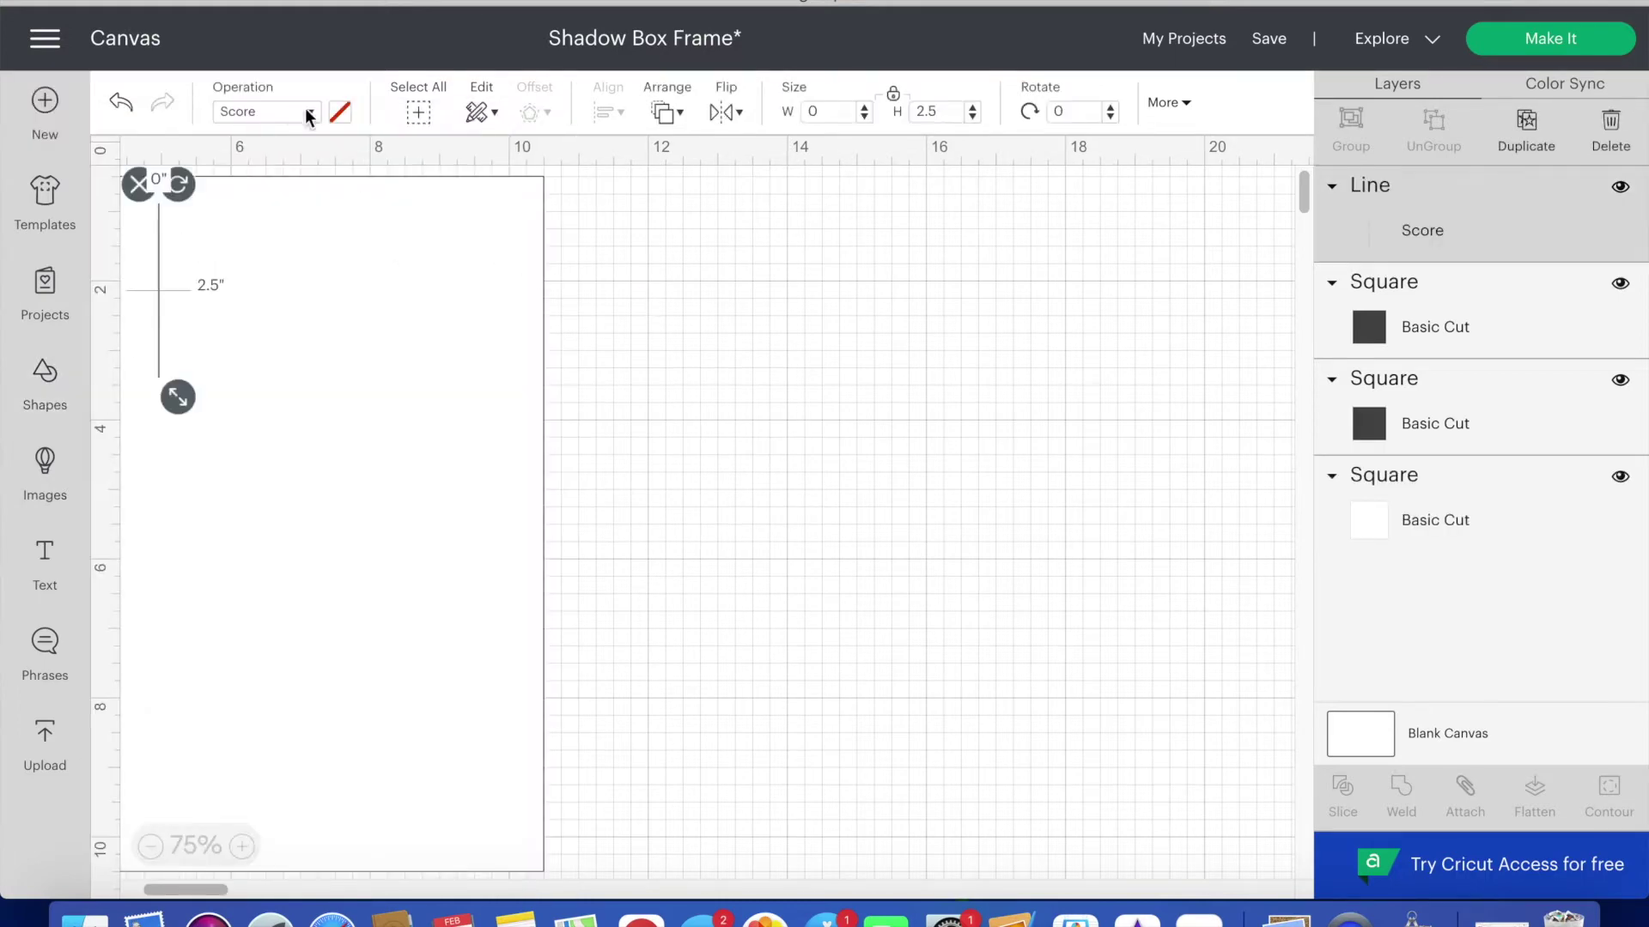
click(309, 112)
click(295, 194)
drag(169, 281, 688, 300)
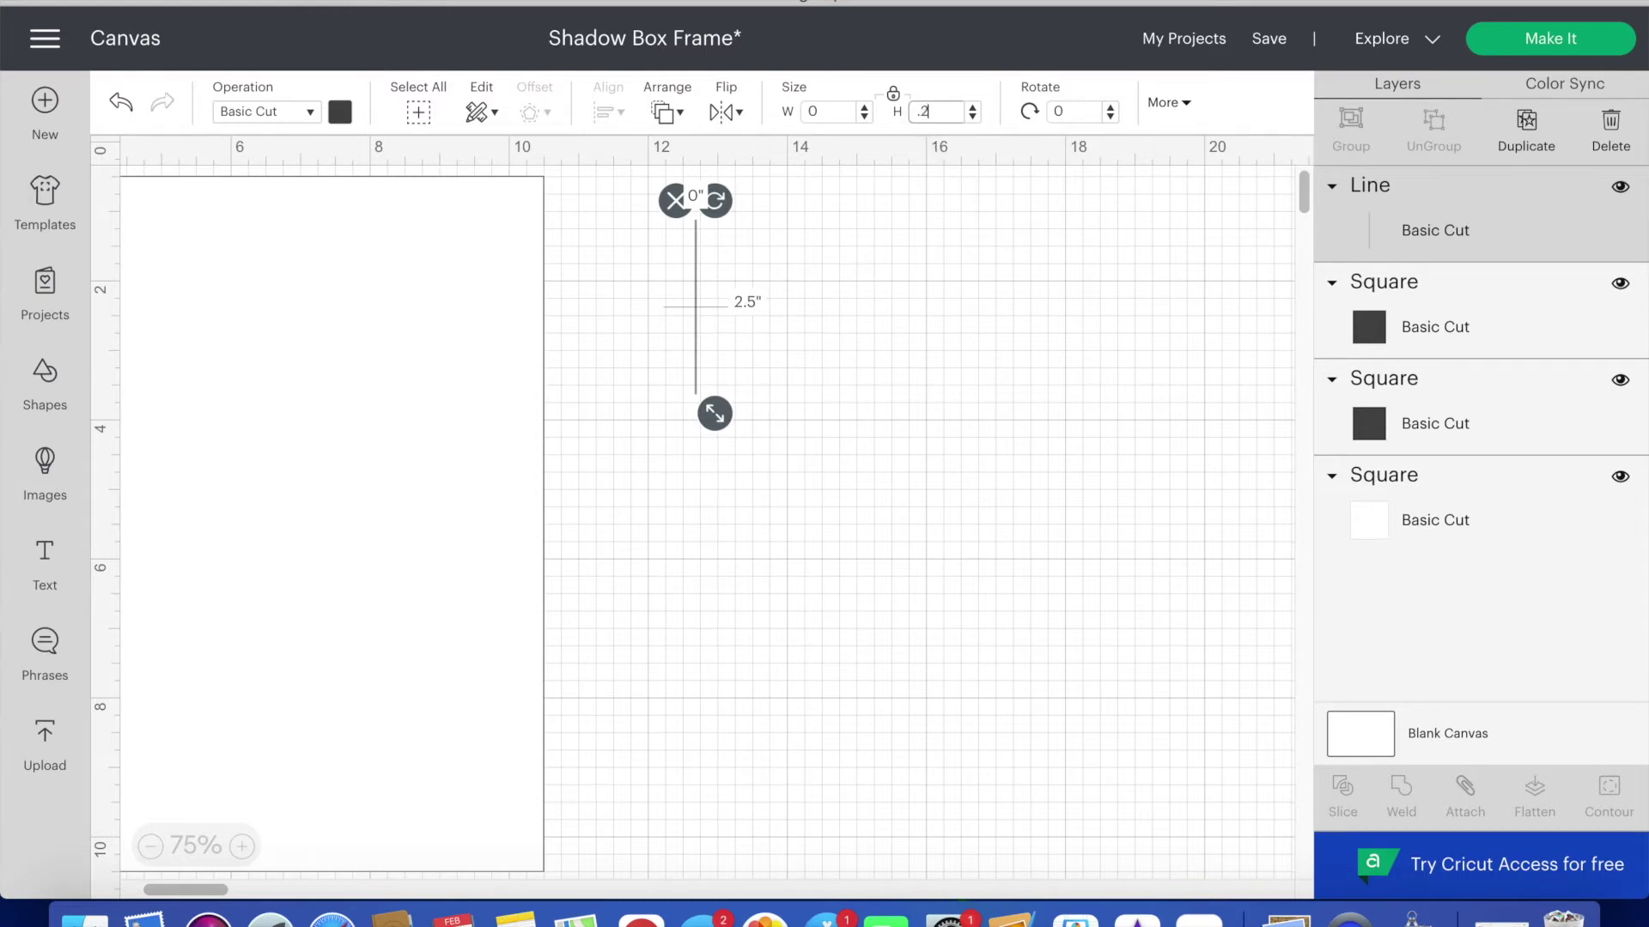
key(Return)
click(858, 300)
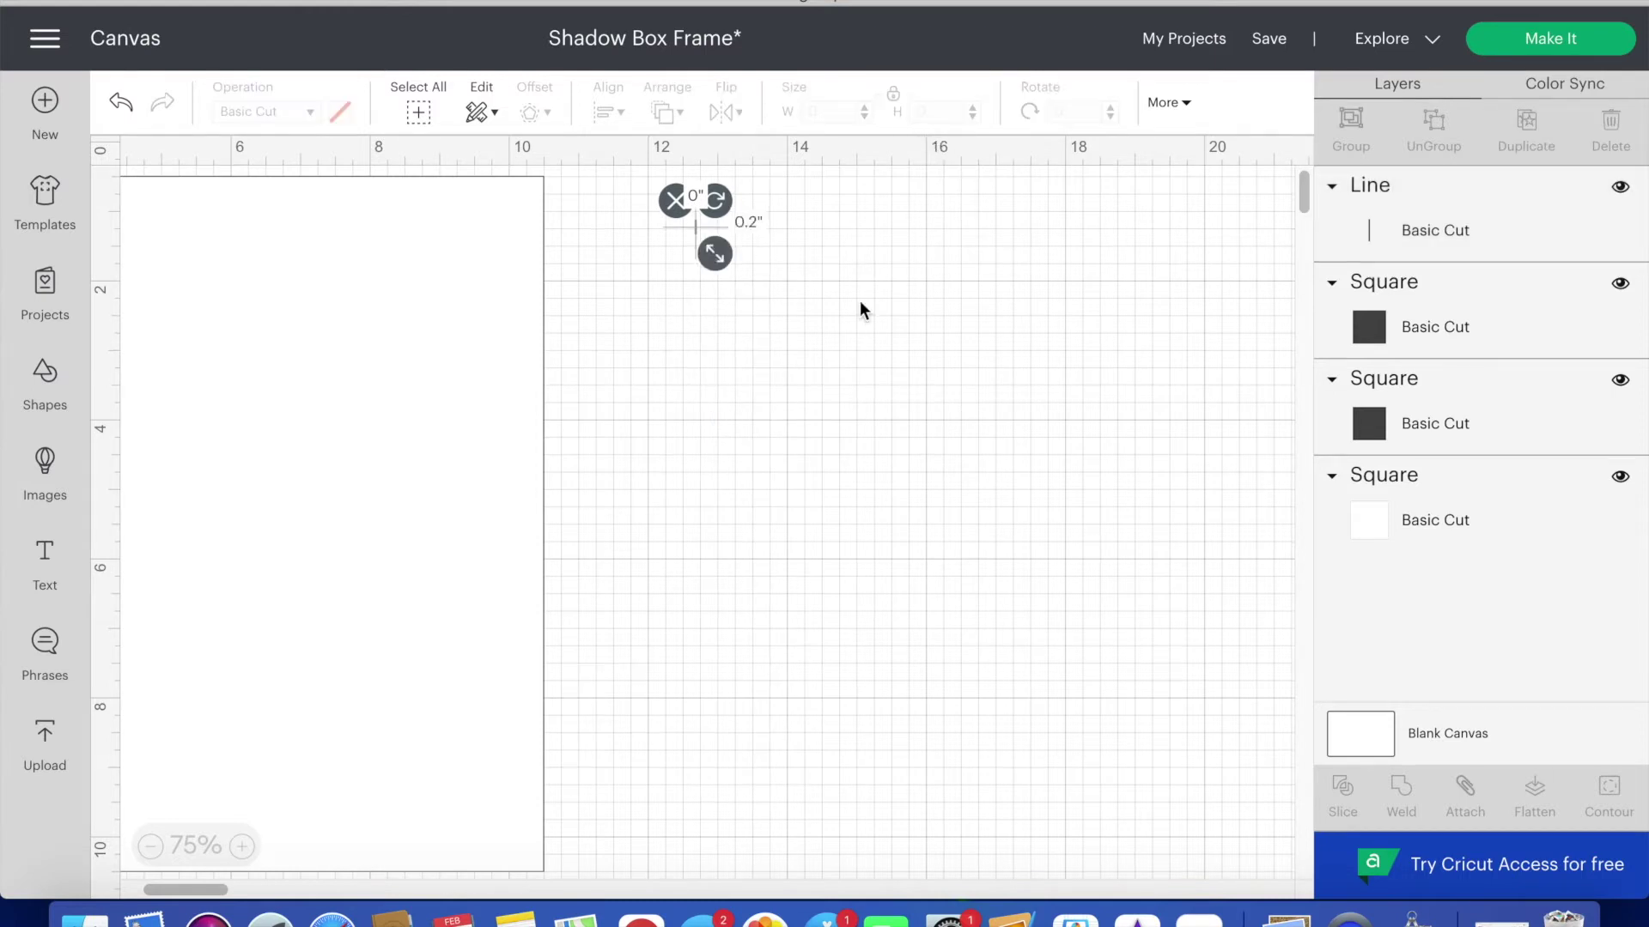
- Make three copies of the short line and left-align them into a column beside the square
click(695, 228)
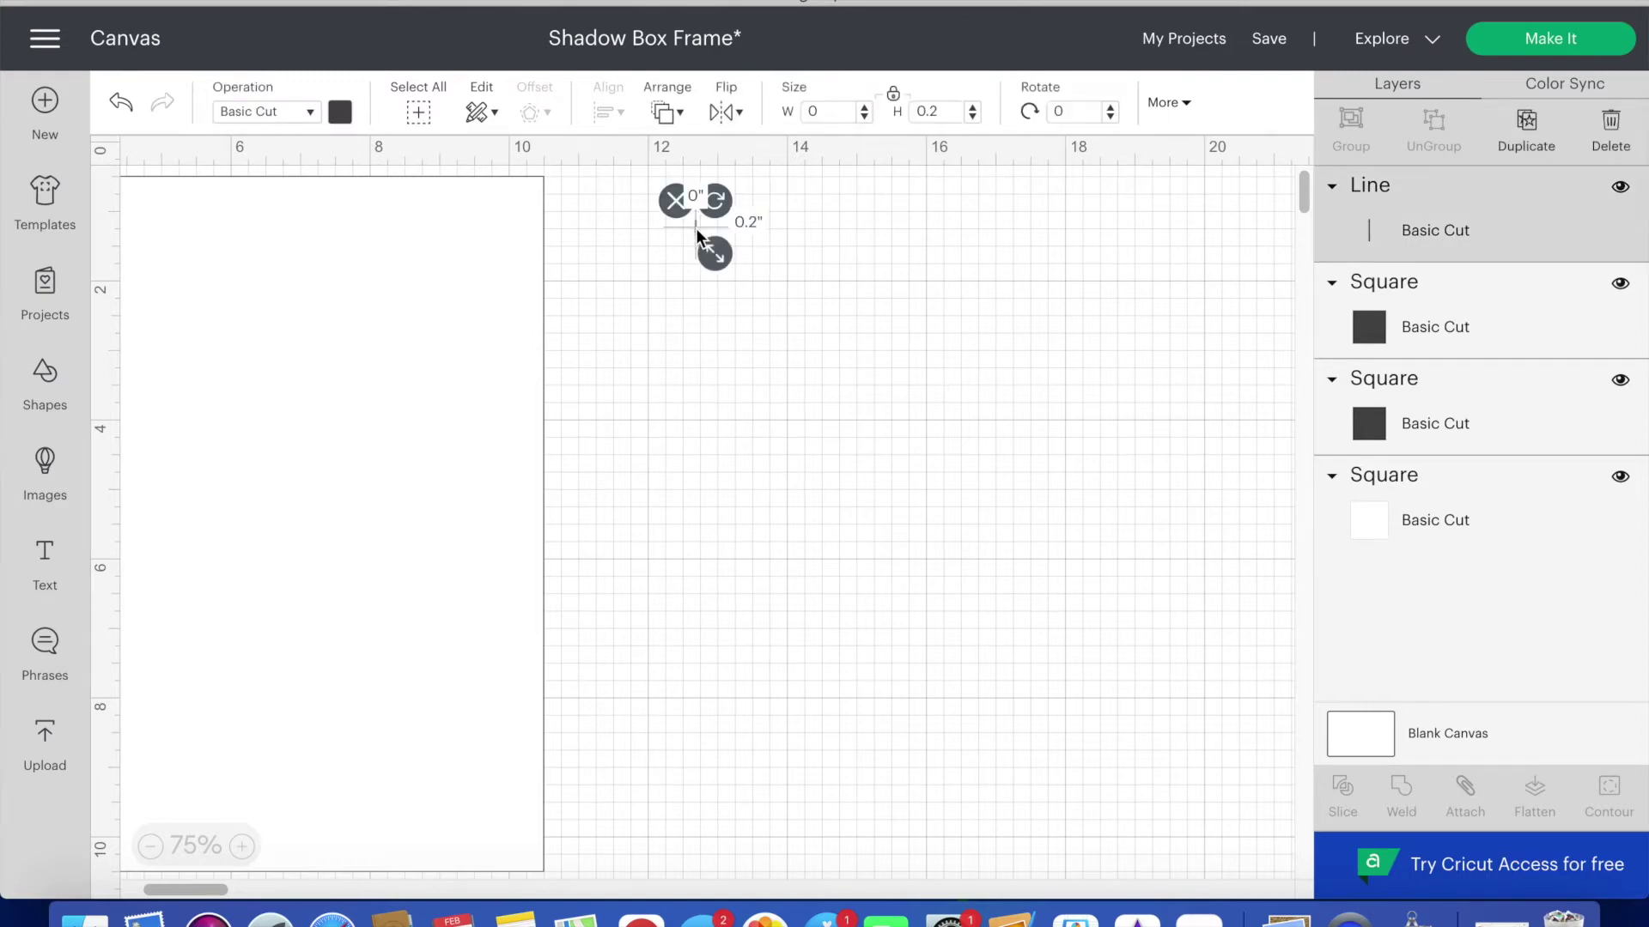
key(super+d)
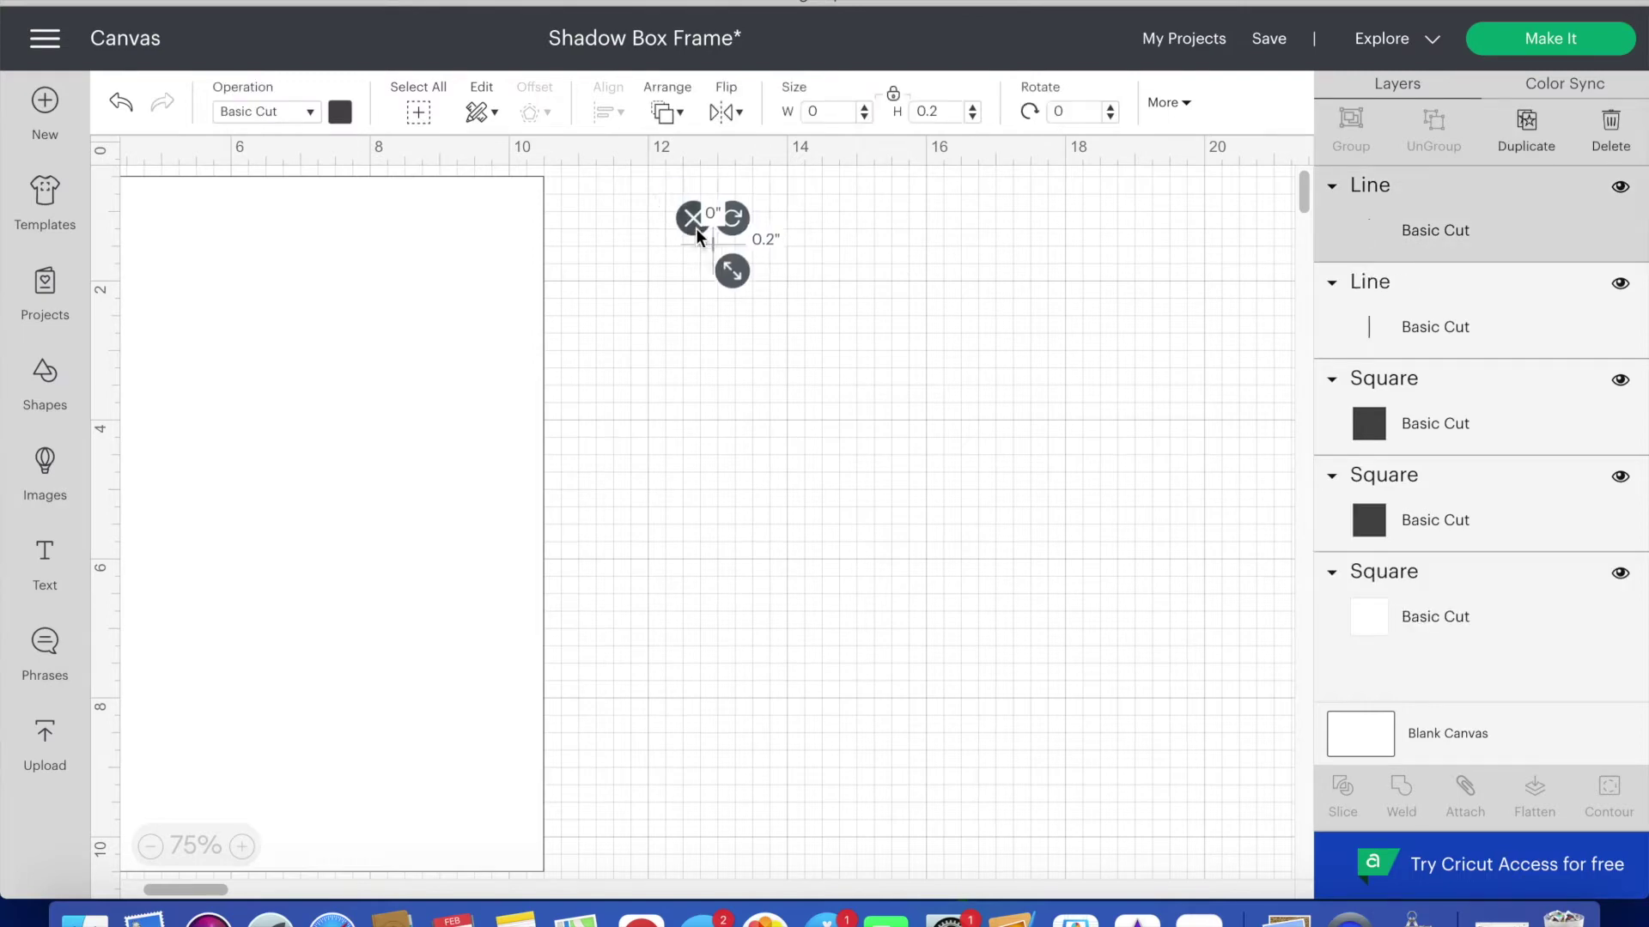
key(super+d)
key(super+d)
key(super+d)
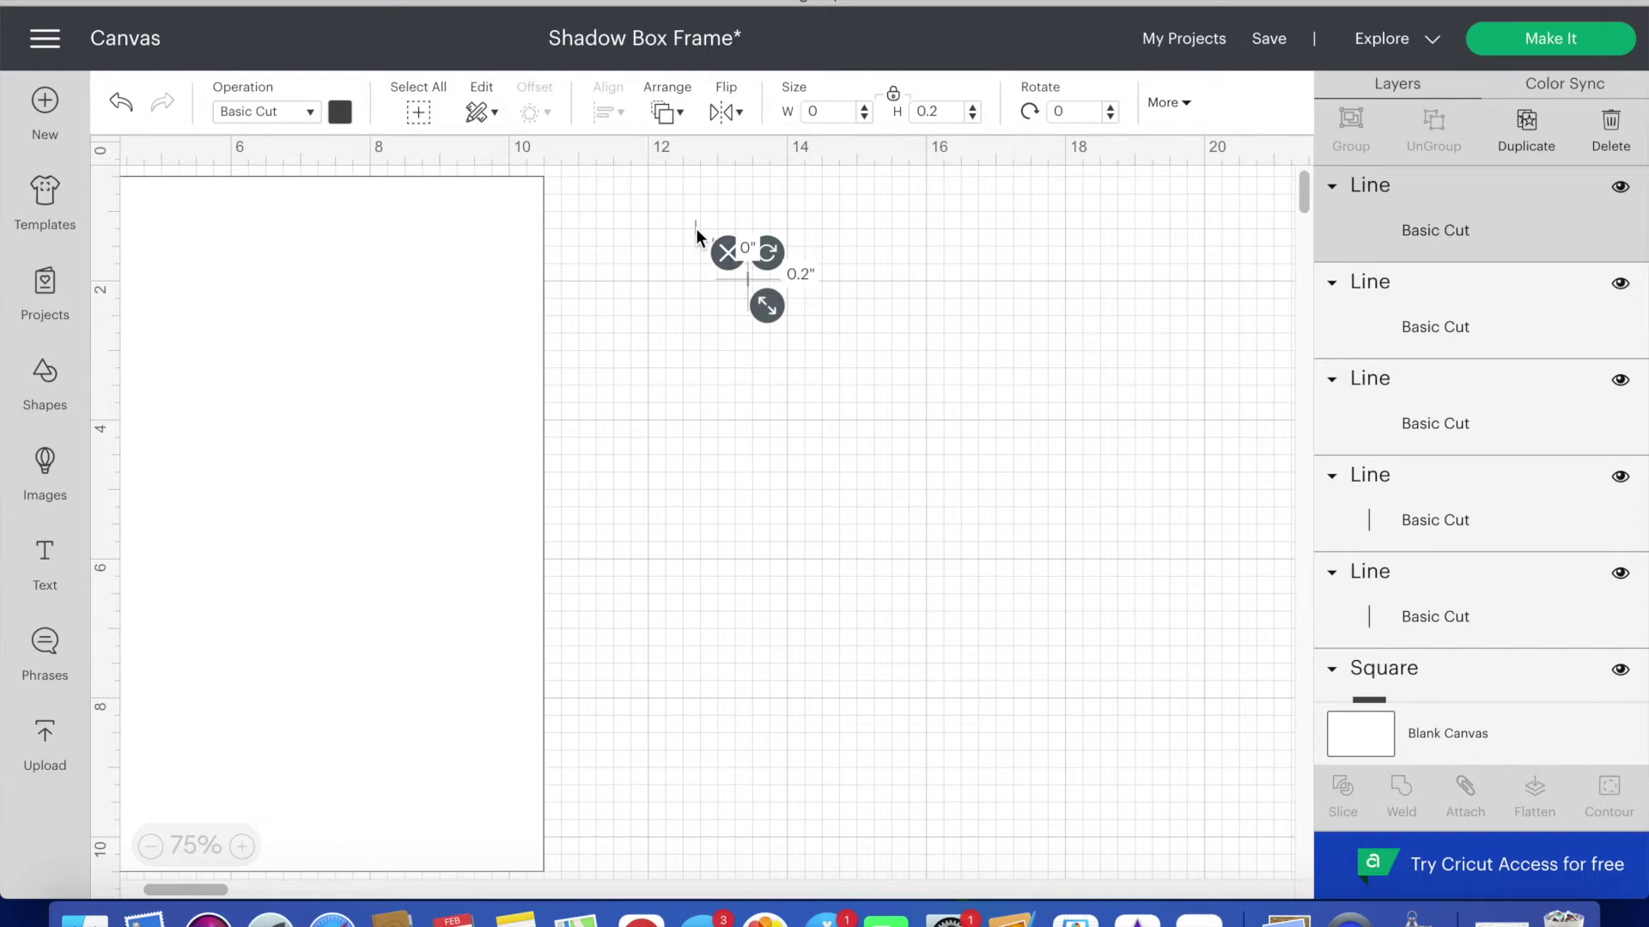
key(super+d)
key(super+d)
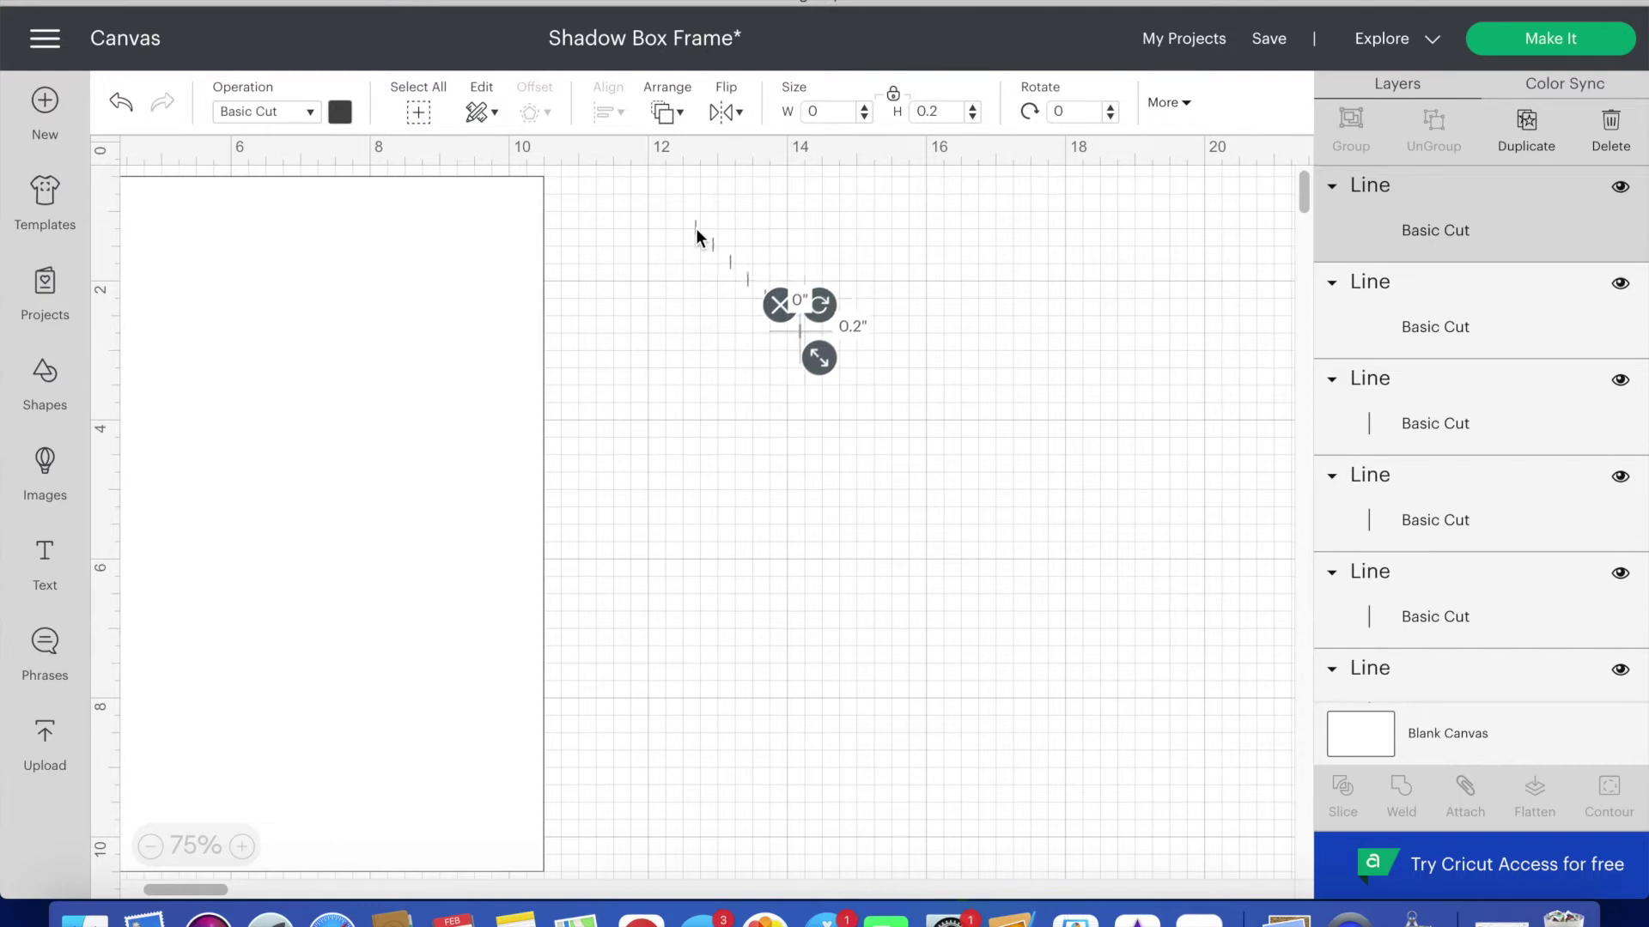
click(699, 262)
drag(872, 398, 663, 200)
click(607, 114)
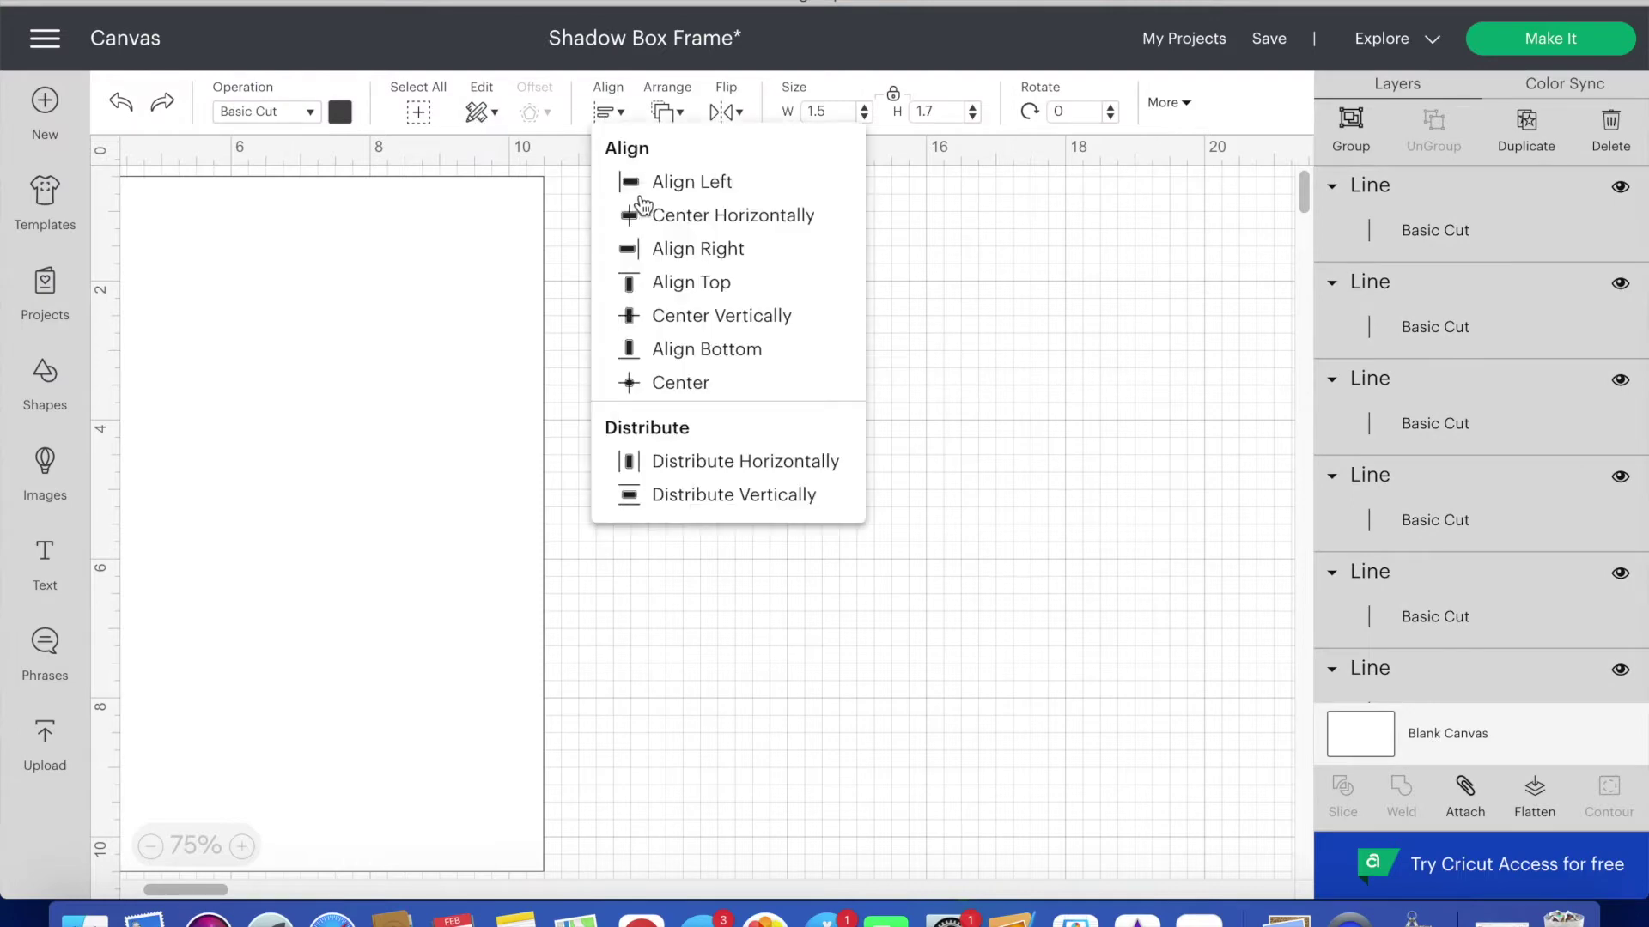
click(684, 184)
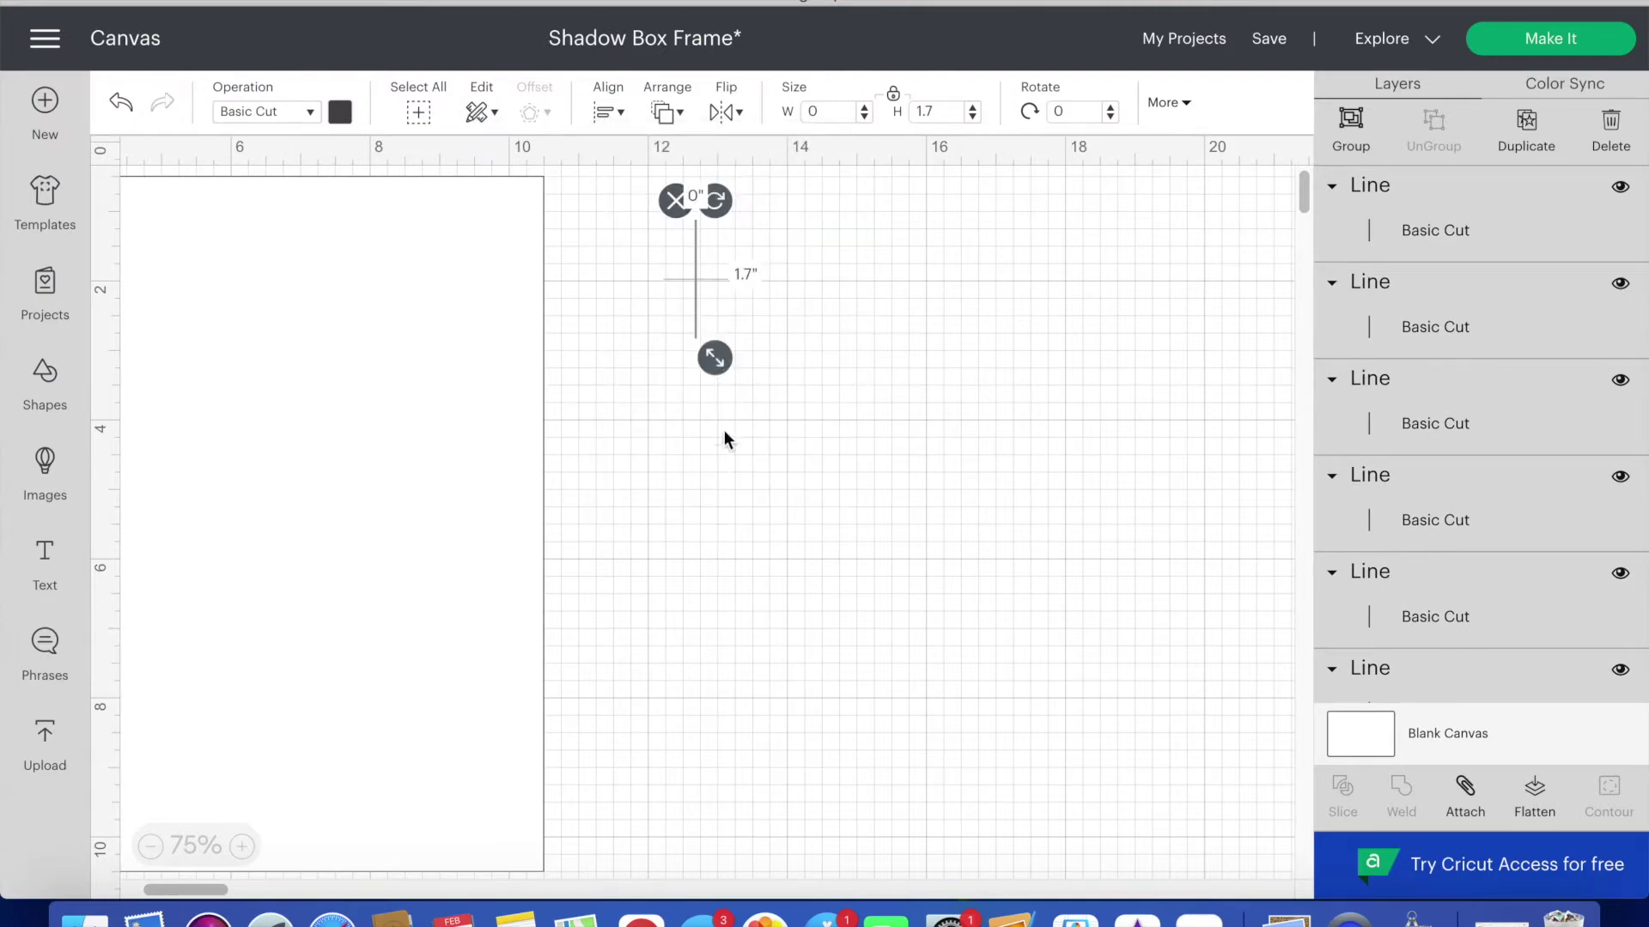
drag(710, 284, 701, 768)
- Move the column of short cut lines against the square's right edge
click(791, 691)
drag(753, 856, 664, 210)
drag(706, 302, 563, 275)
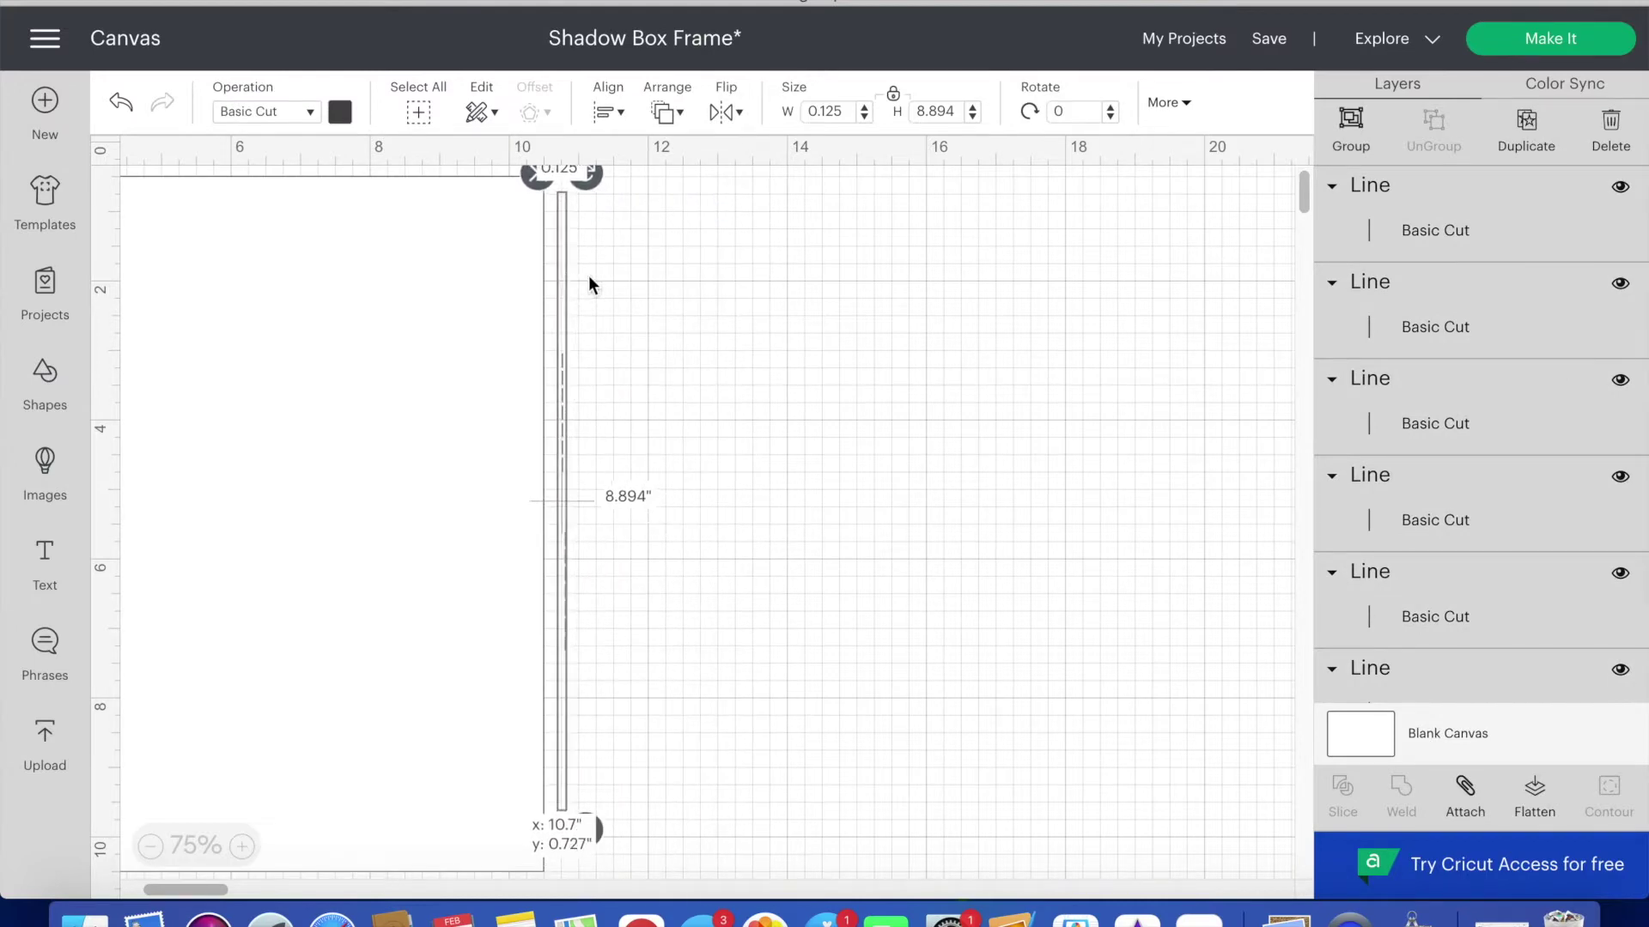
click(659, 304)
- Drag the top and bottom short lines to the square's top and bottom edges
click(559, 198)
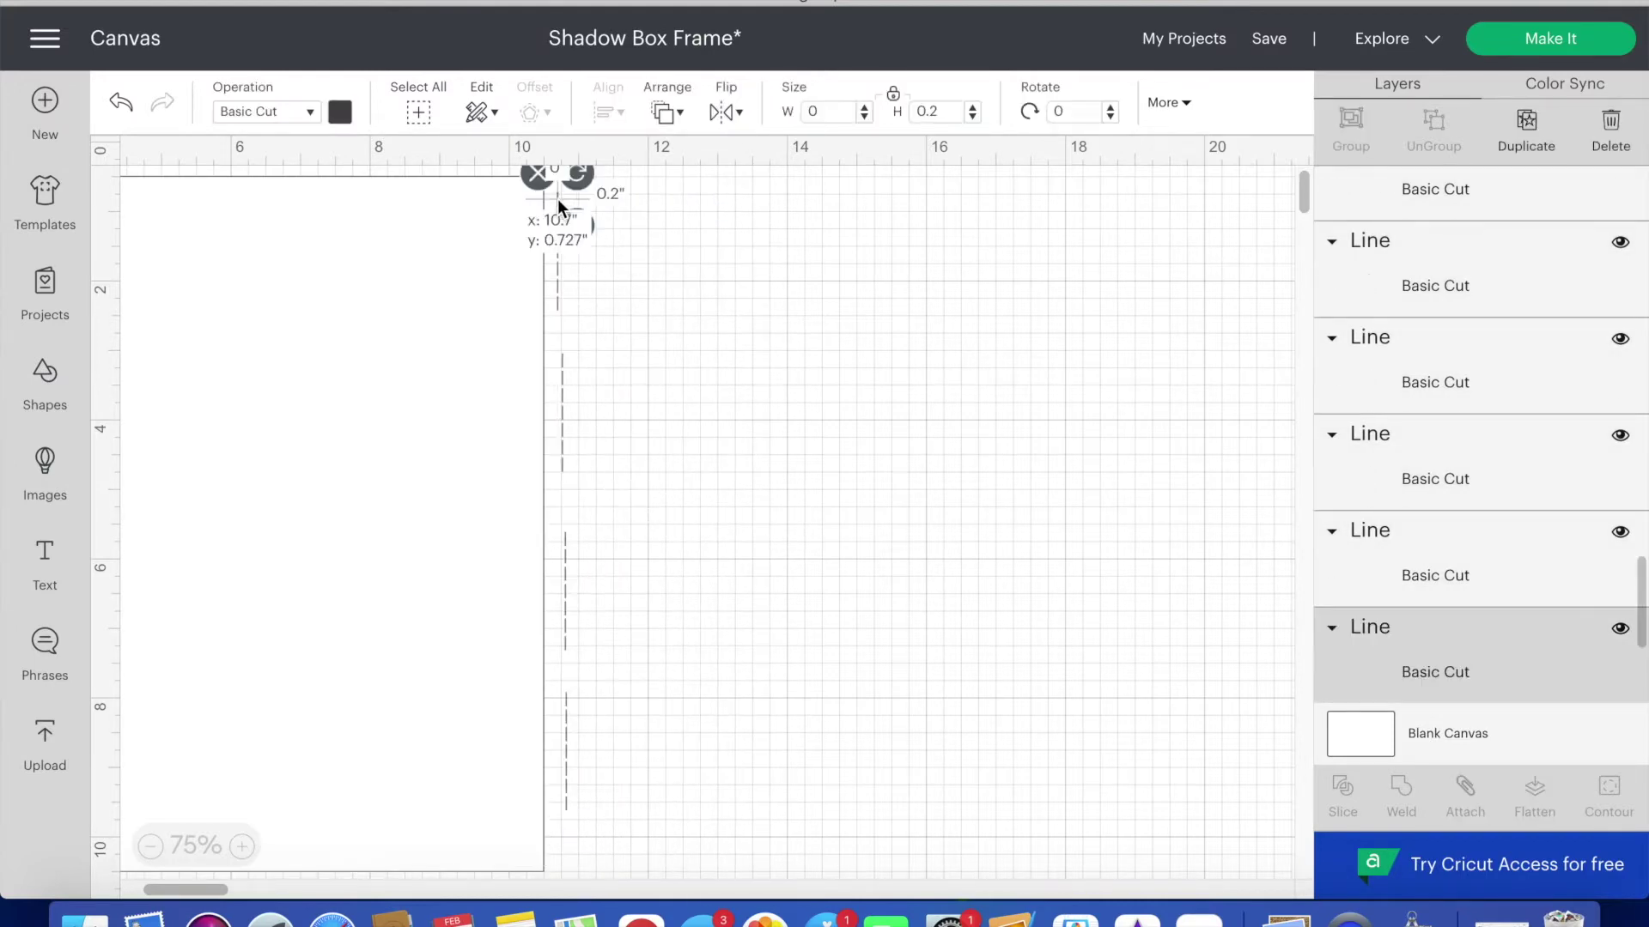
drag(558, 198, 558, 183)
click(641, 254)
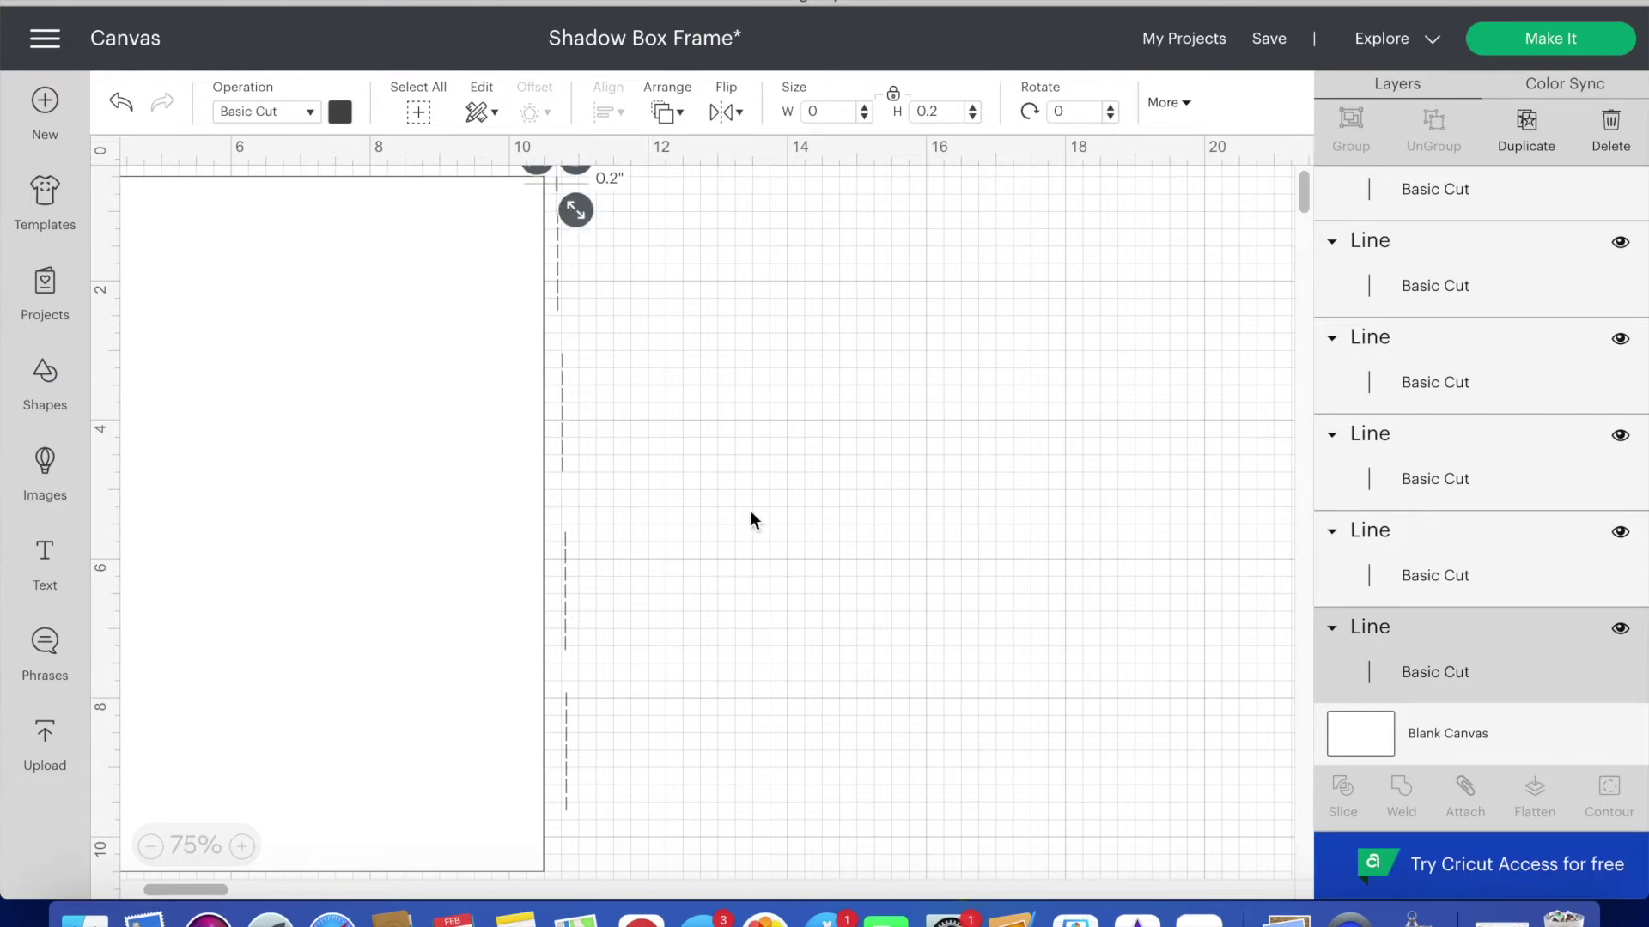
click(749, 510)
drag(567, 804, 556, 127)
- Center the vertical cut lines horizontally so they share one column
click(629, 819)
scroll(595, 819, down, 2)
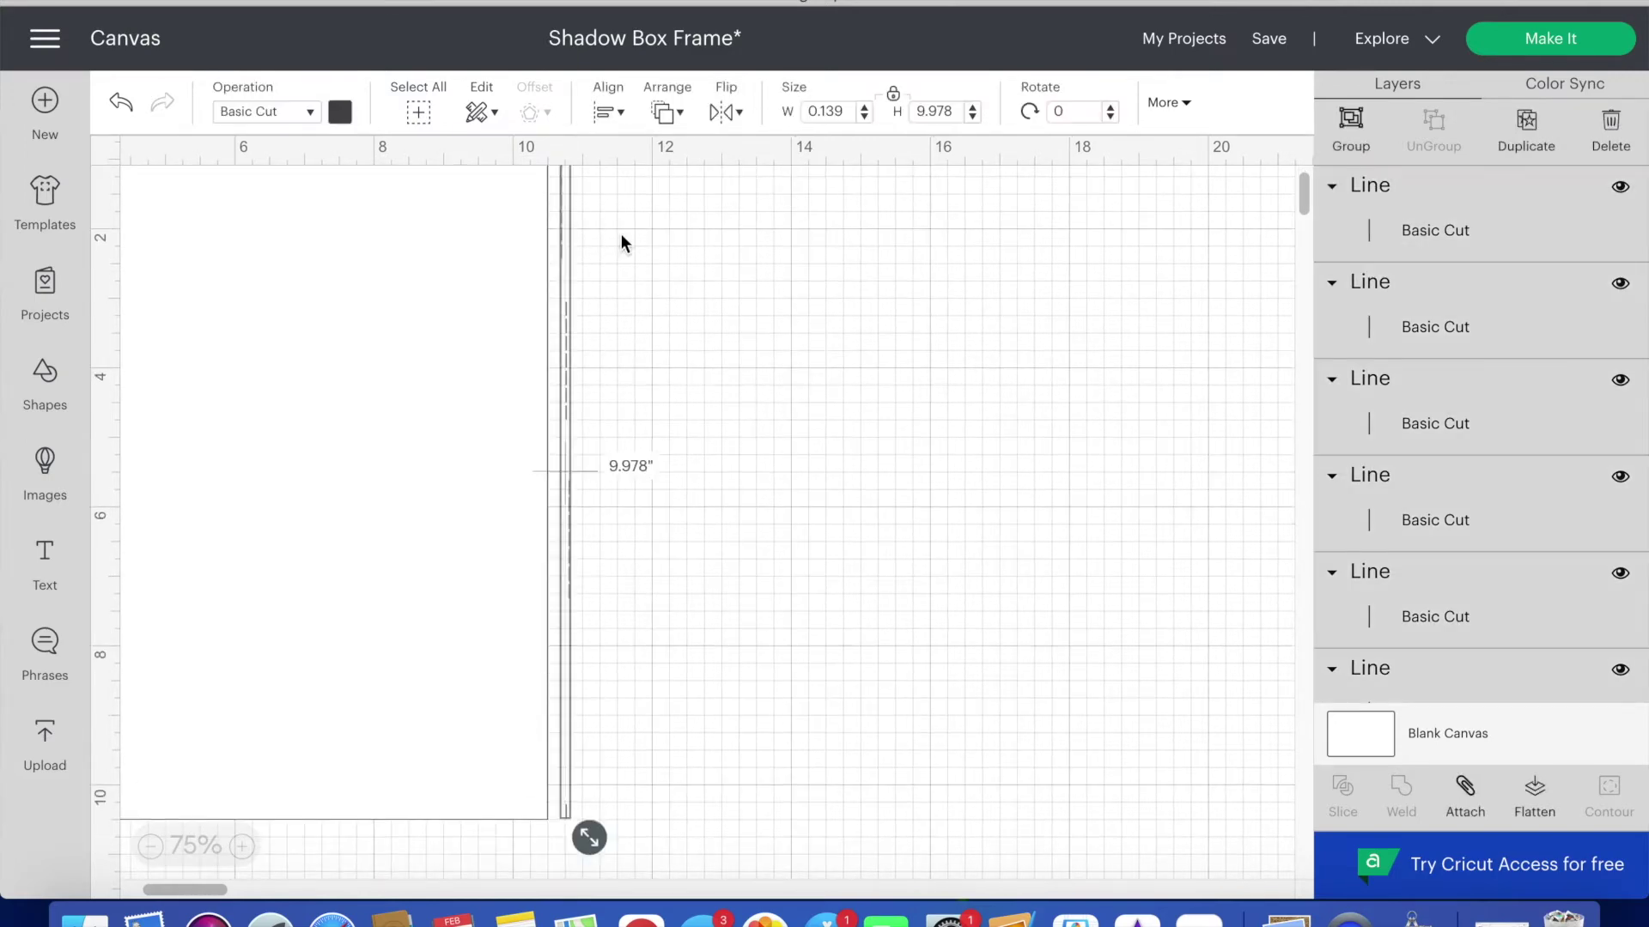
scroll(621, 234, up, 2)
click(609, 112)
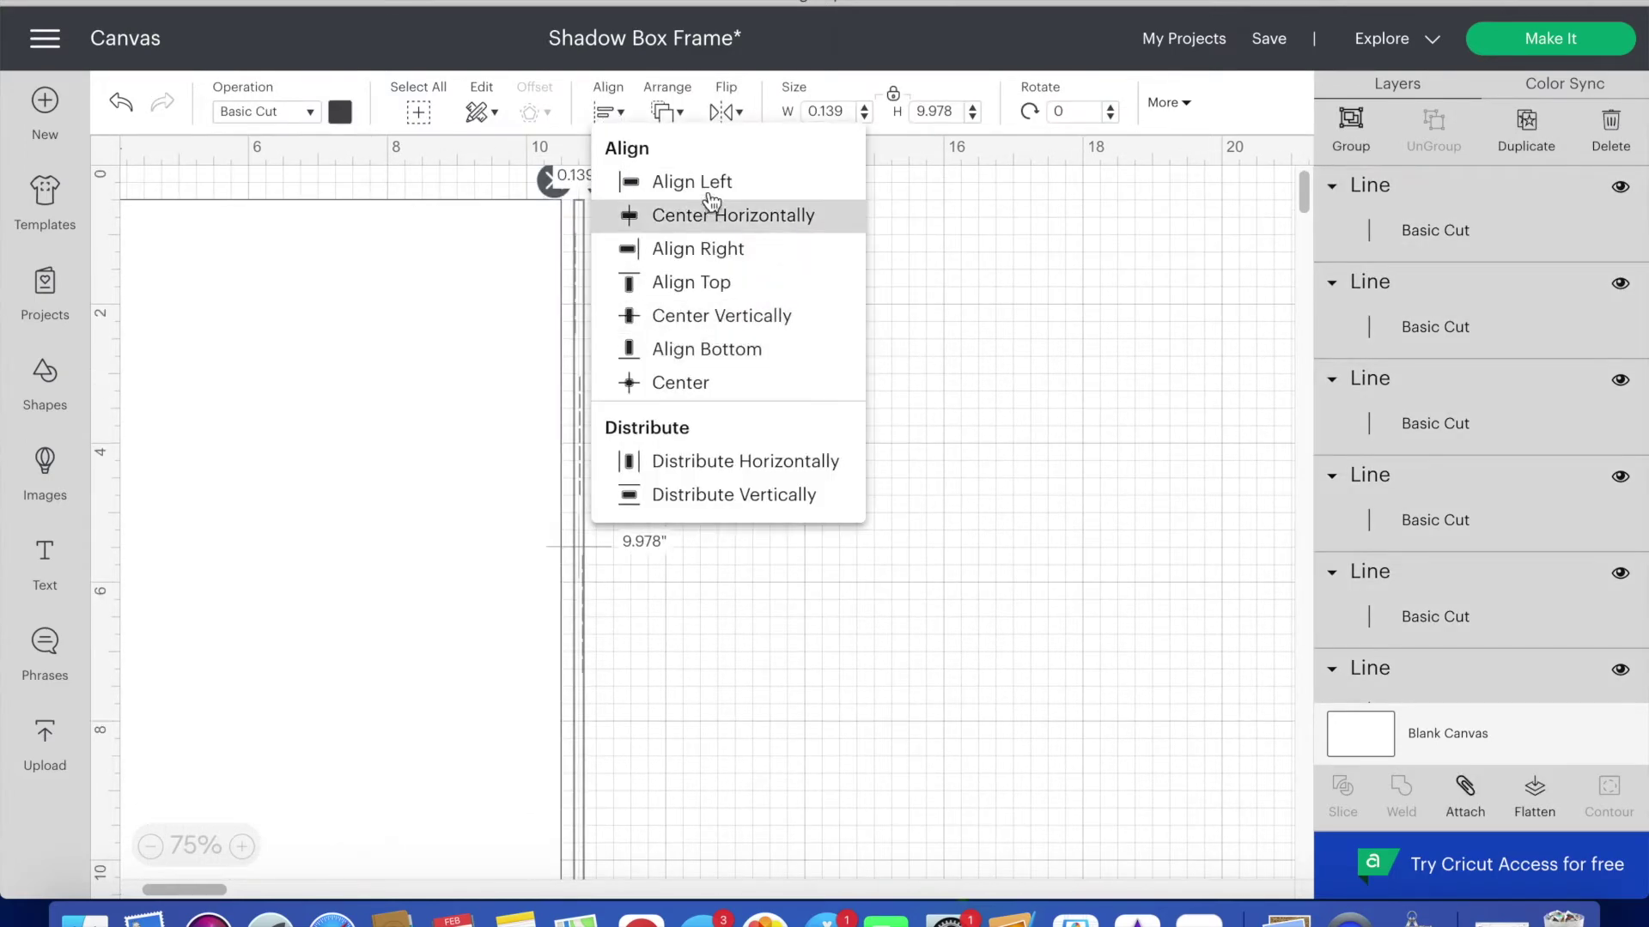
click(709, 214)
click(754, 300)
- Distribute the cut lines evenly down the 9.978-inch right edge
scroll(650, 871, down, 1)
drag(650, 874, 632, 181)
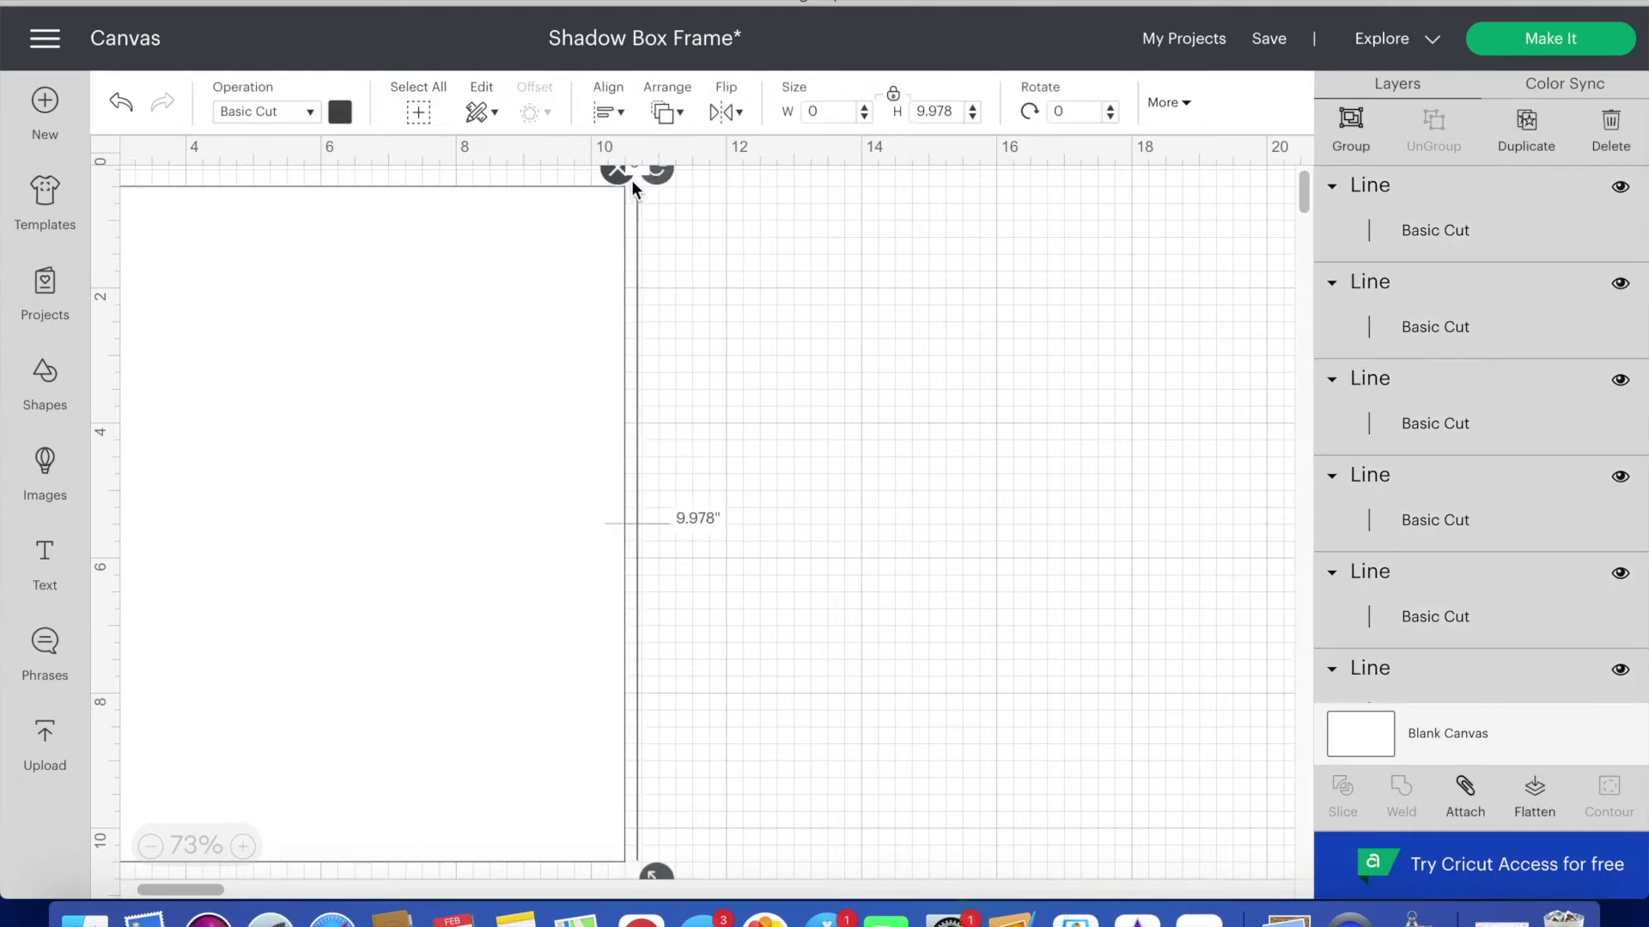
click(607, 112)
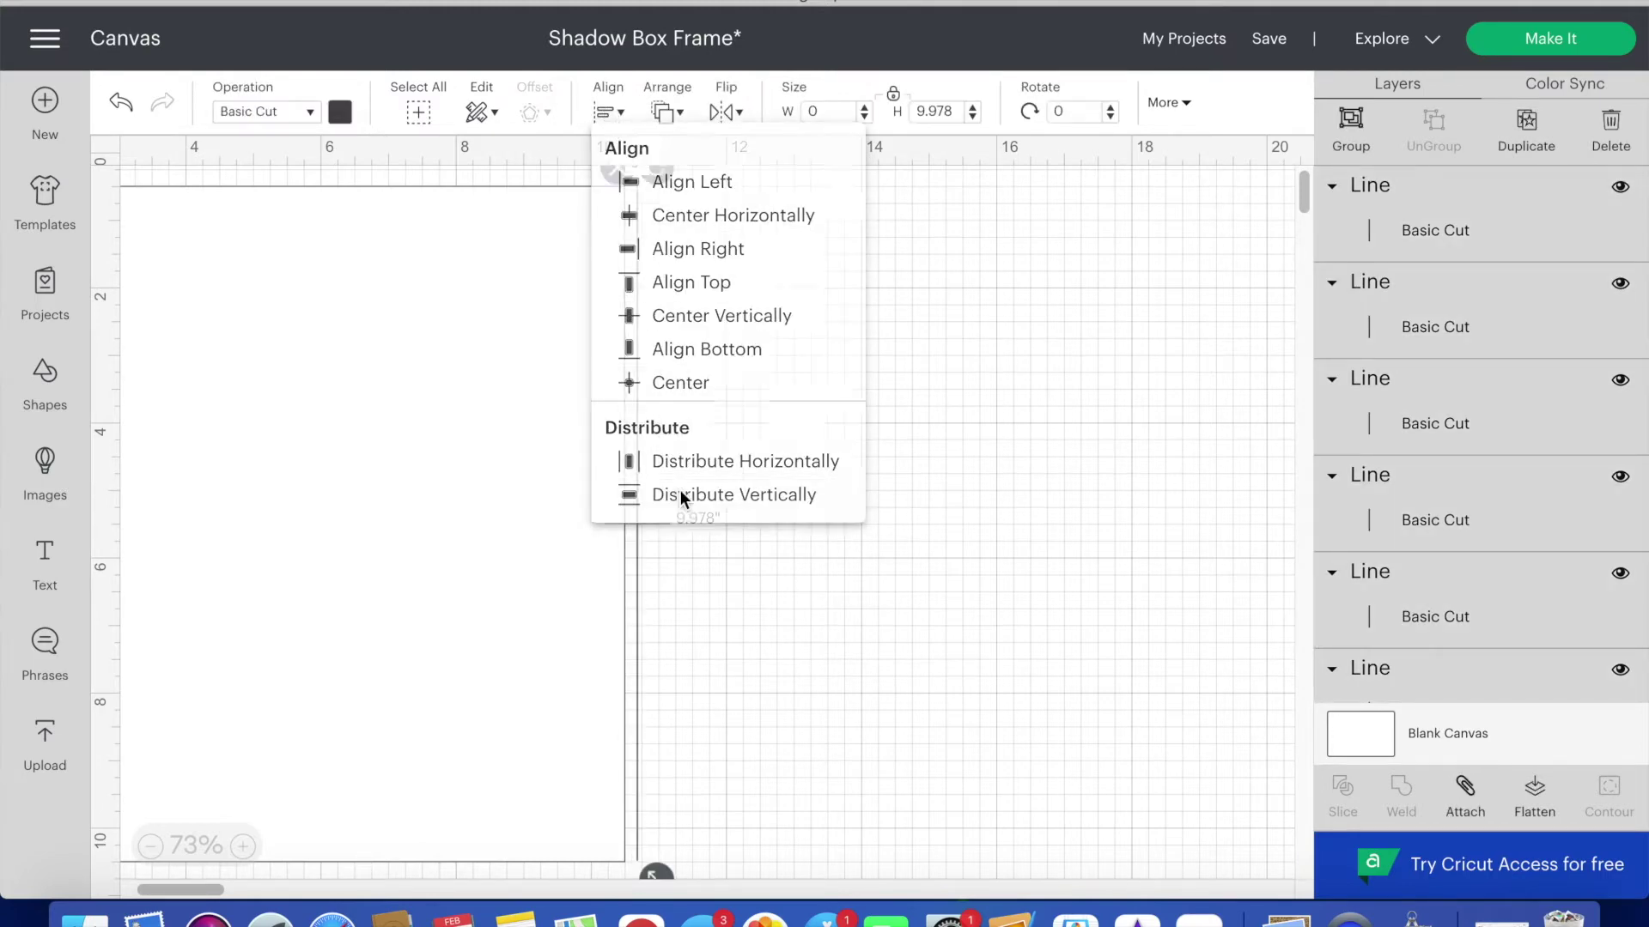
click(683, 495)
click(760, 409)
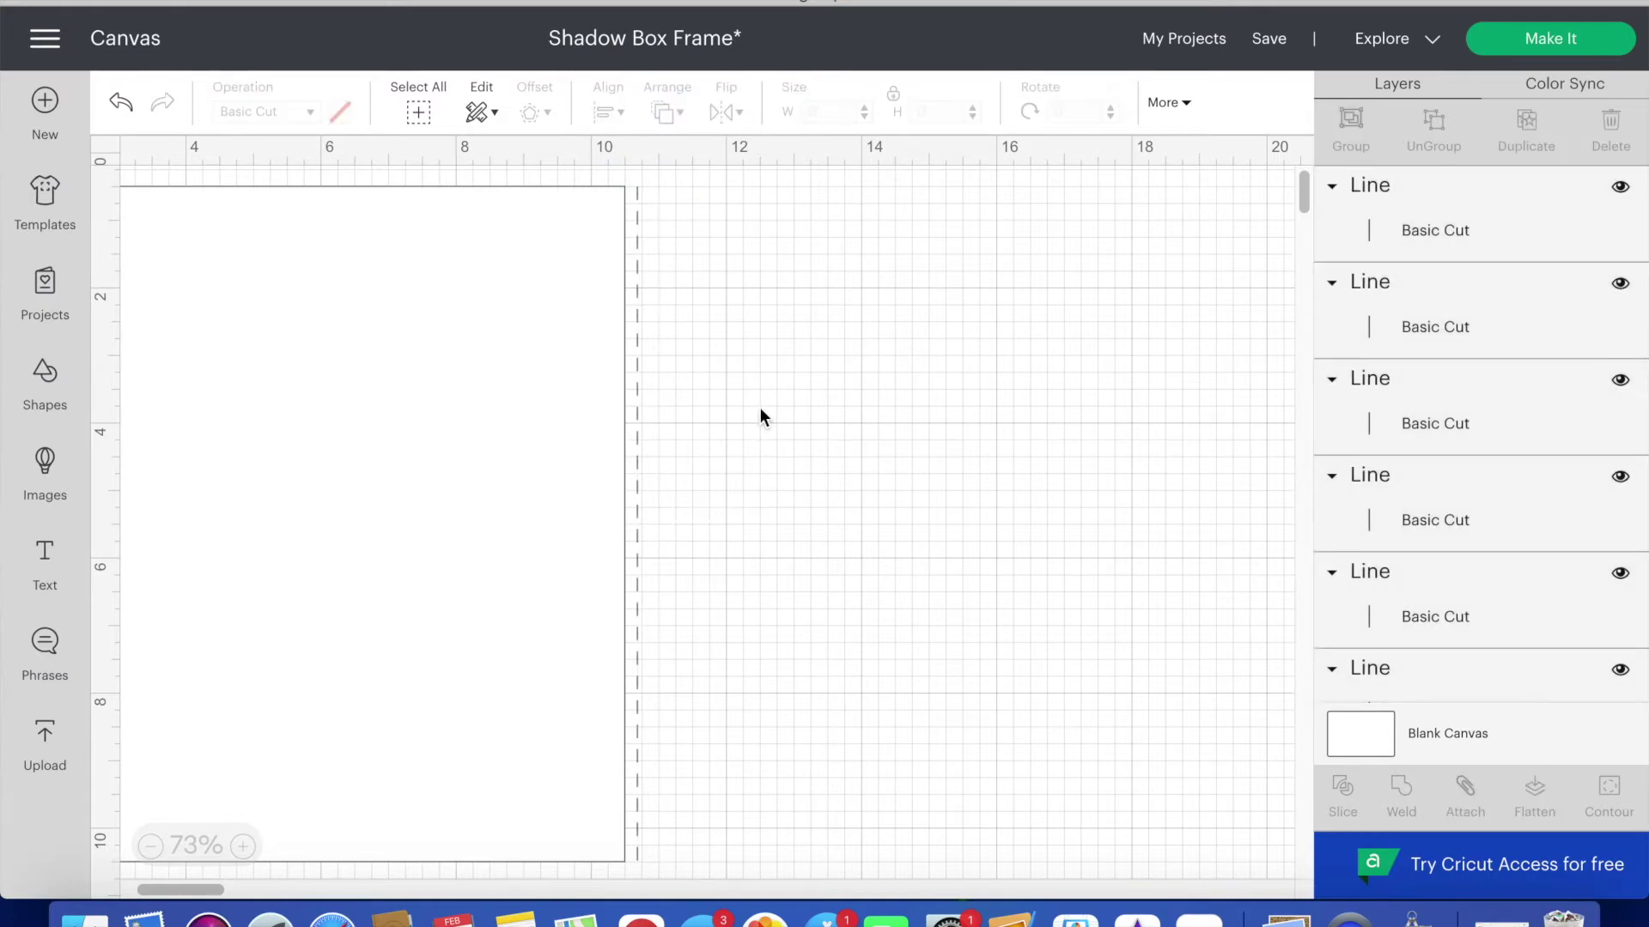
drag(665, 869, 630, 165)
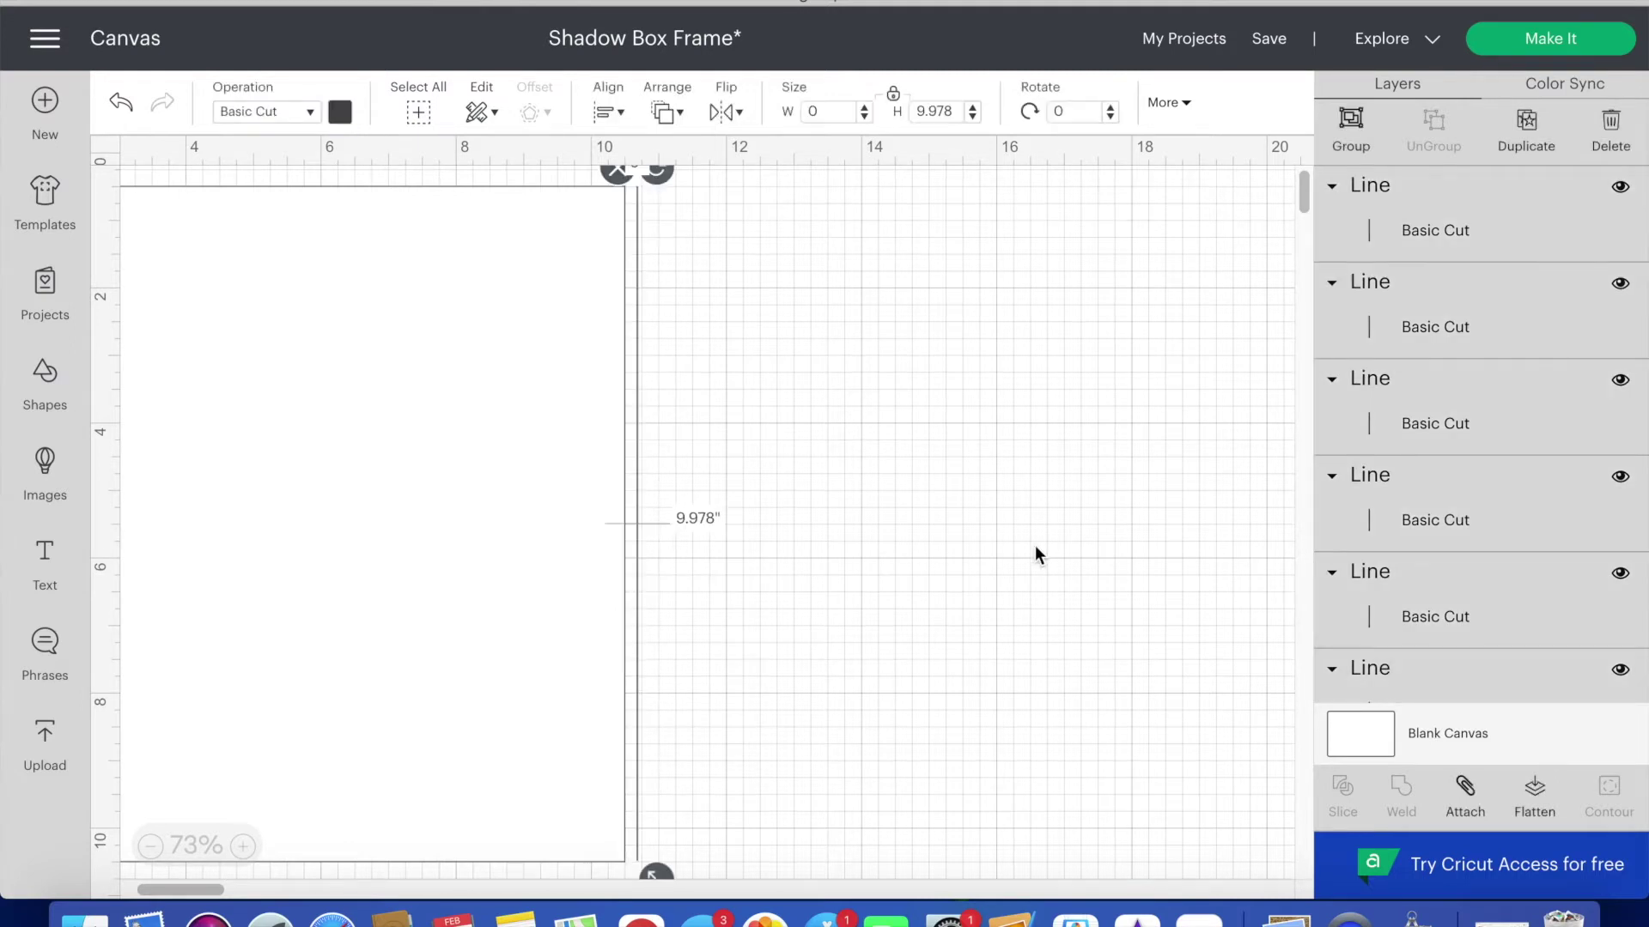
- Attach the dashed cut lines into one group and move it onto the left edge strip
click(1464, 786)
scroll(1106, 571, left, 5)
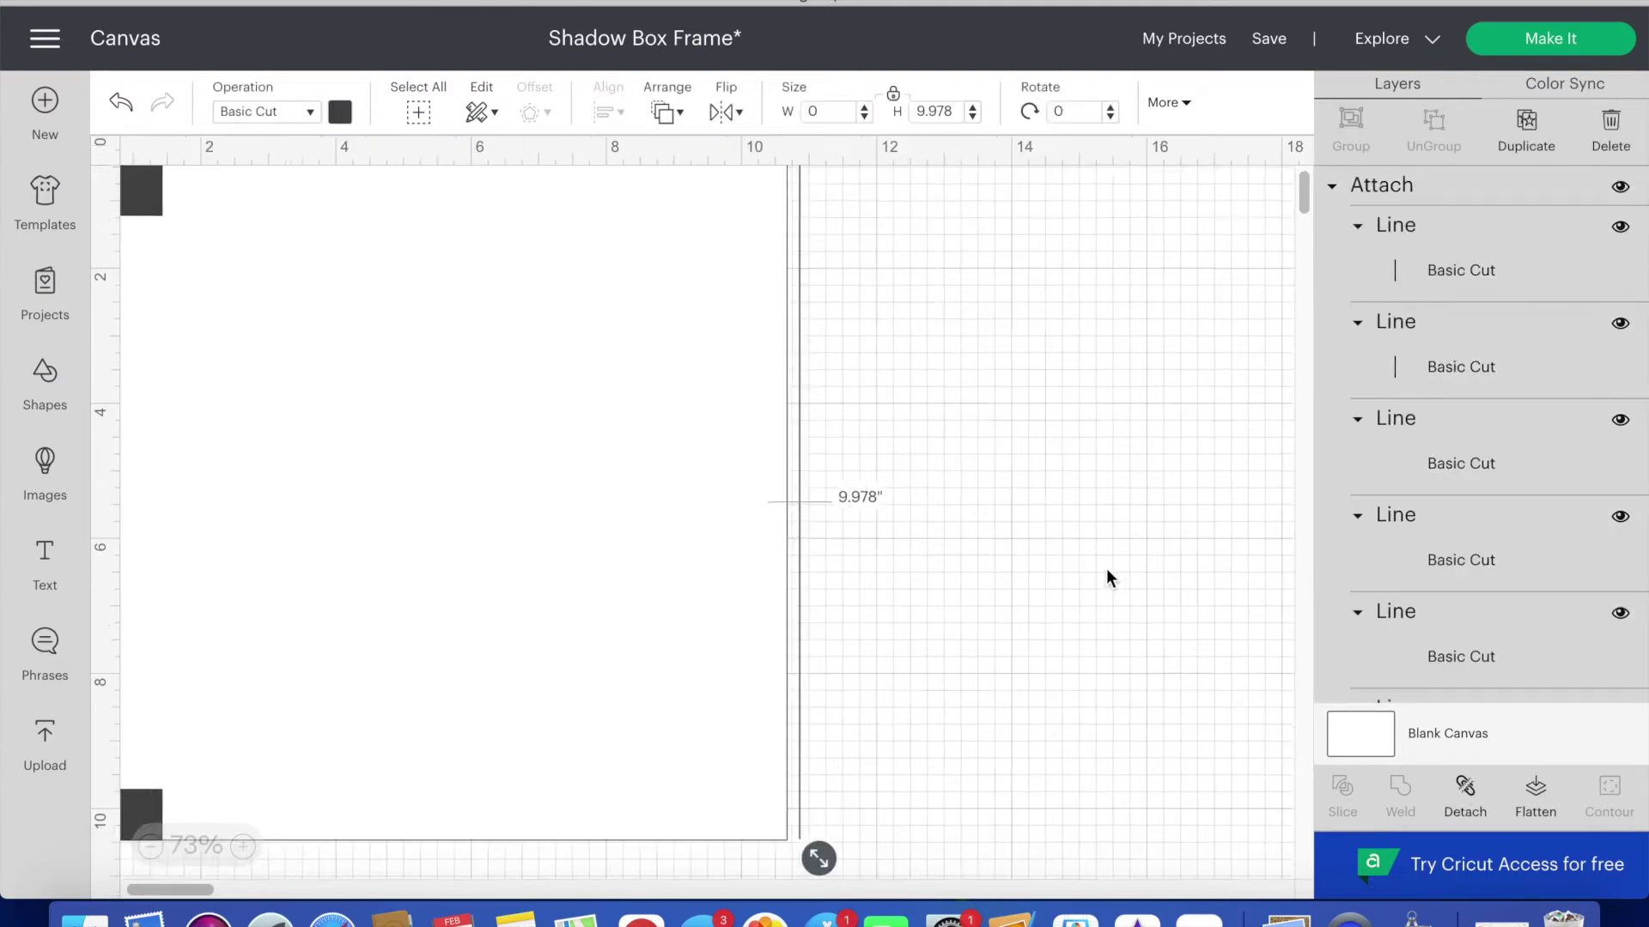
drag(859, 528, 203, 506)
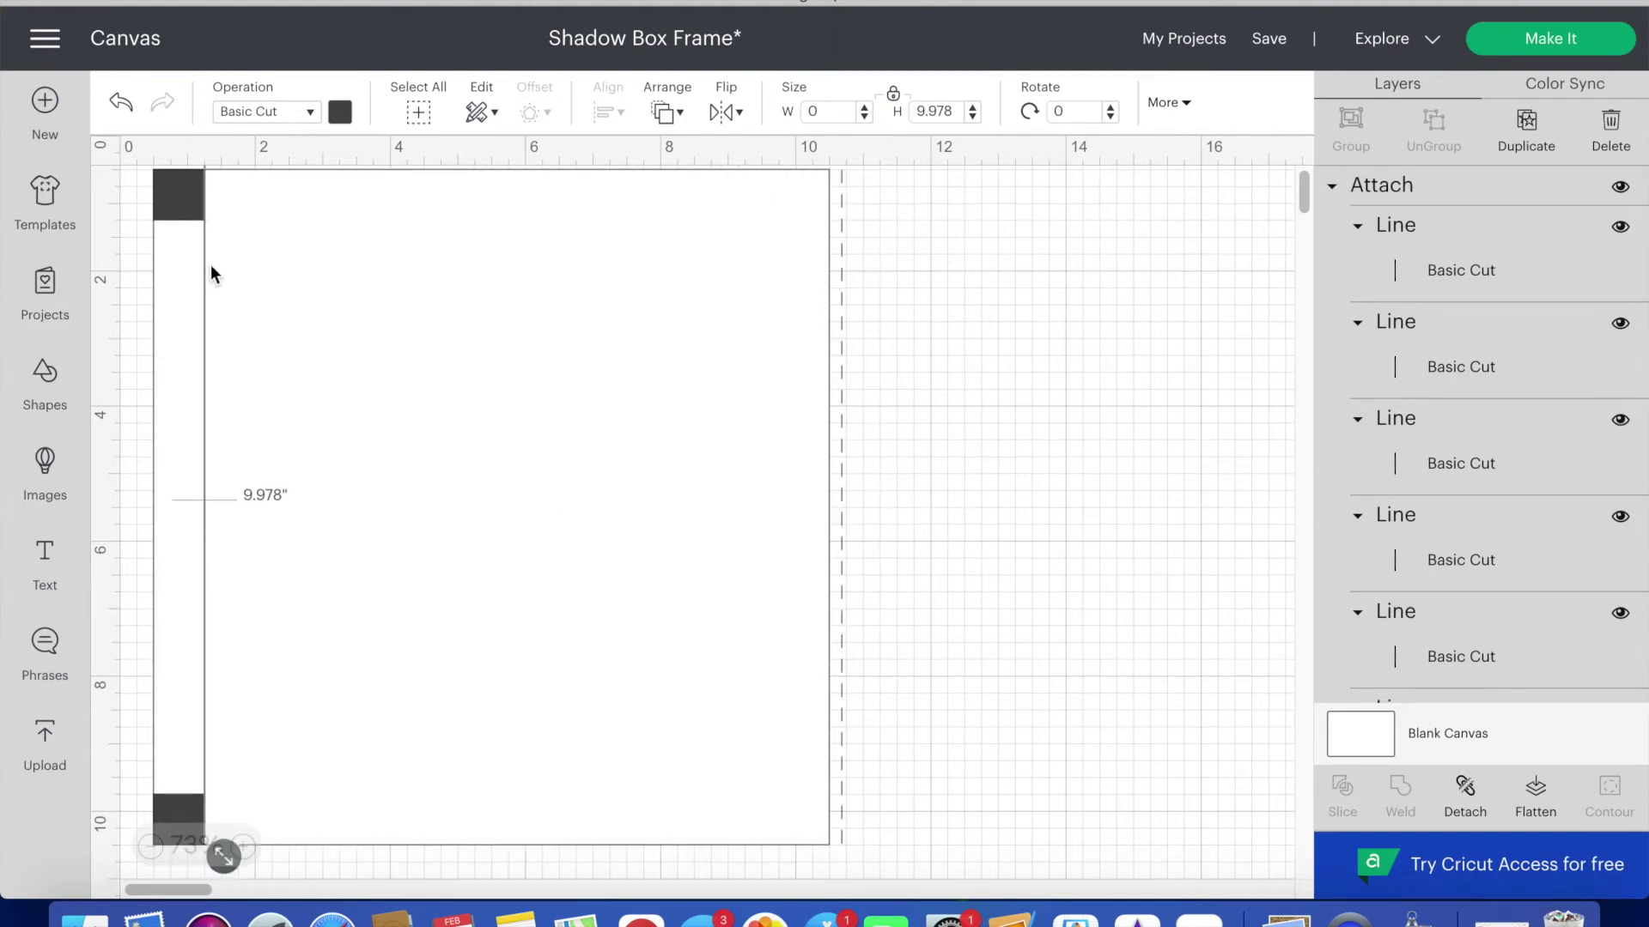
- Align the dashed line to the left strip's right edge
shift+click(186, 202)
click(608, 110)
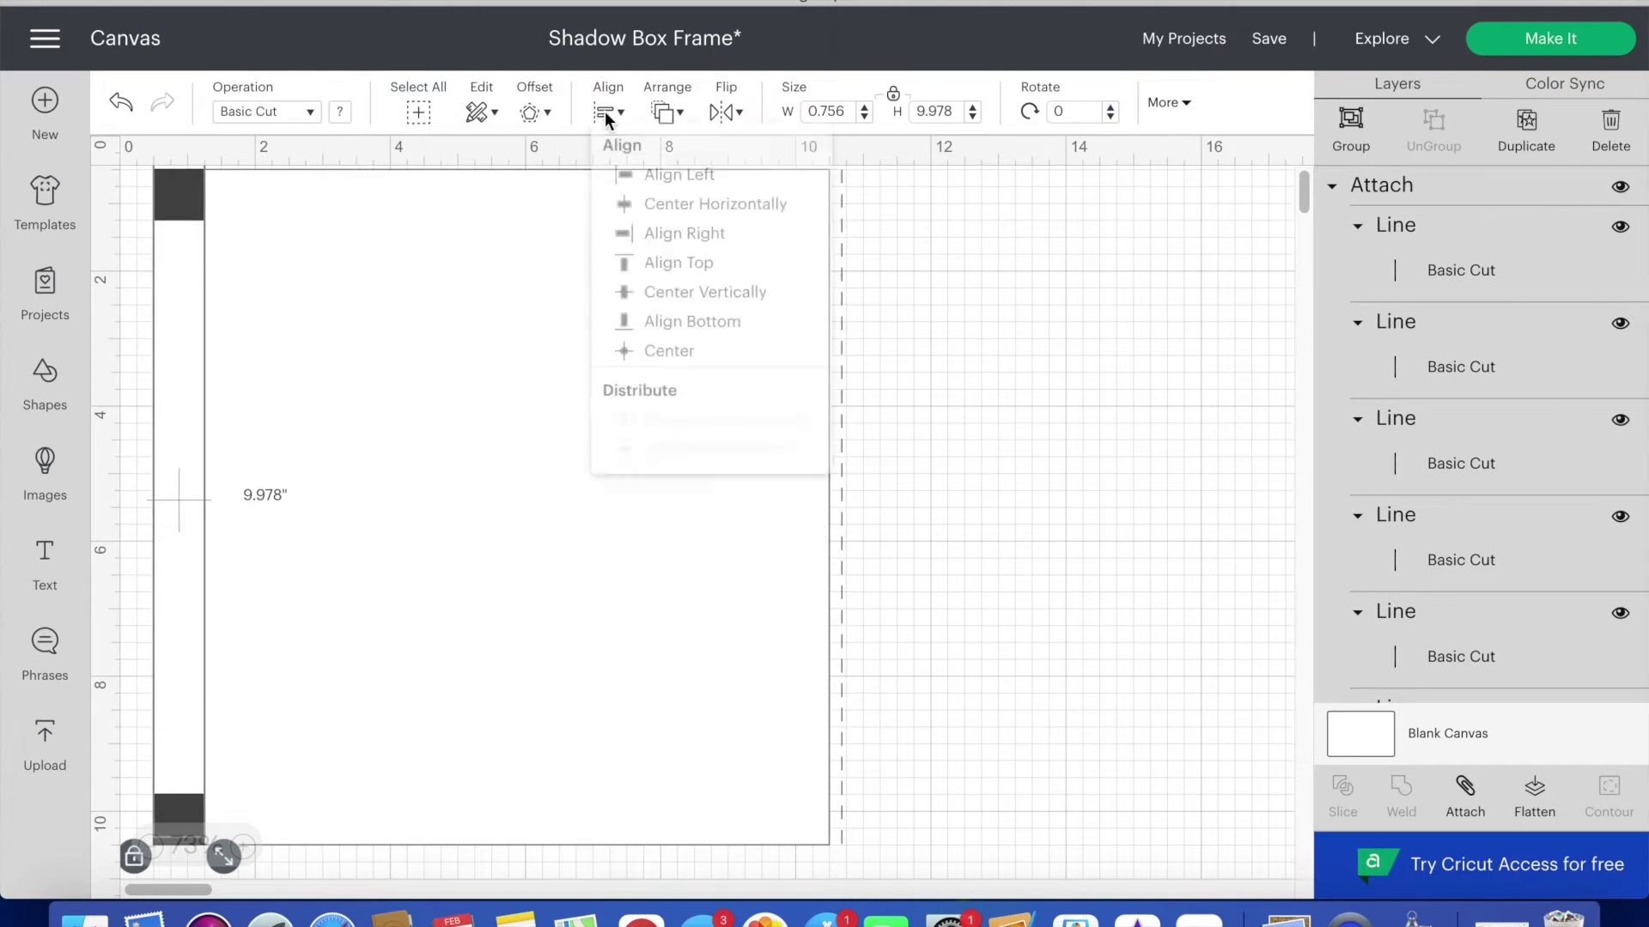
click(696, 251)
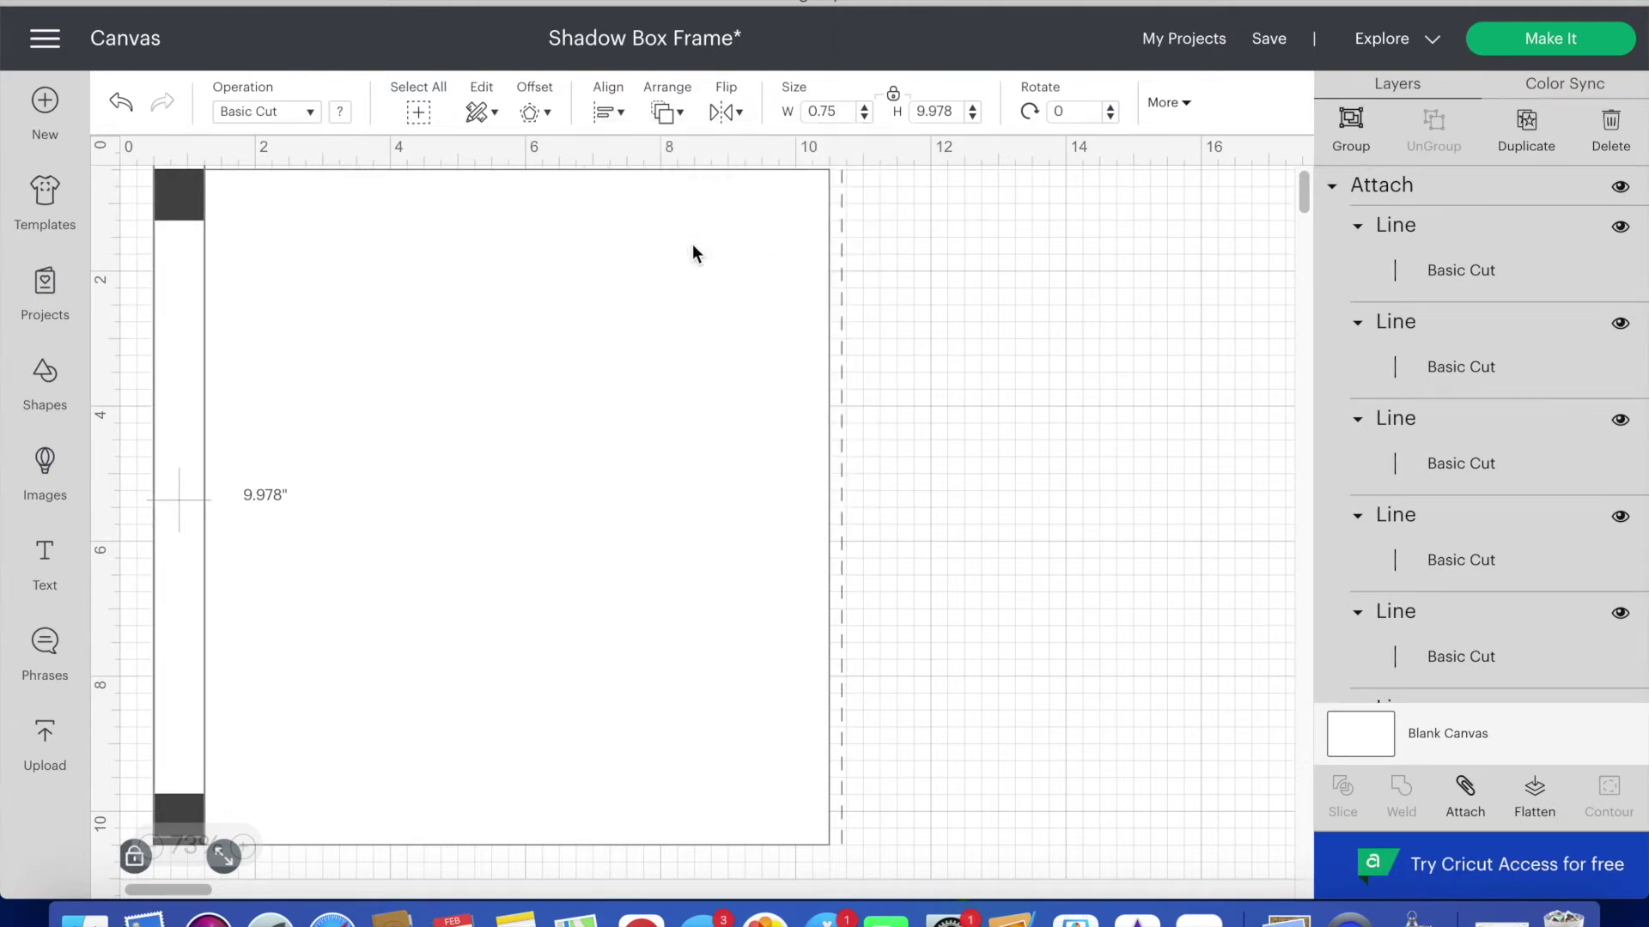
click(946, 301)
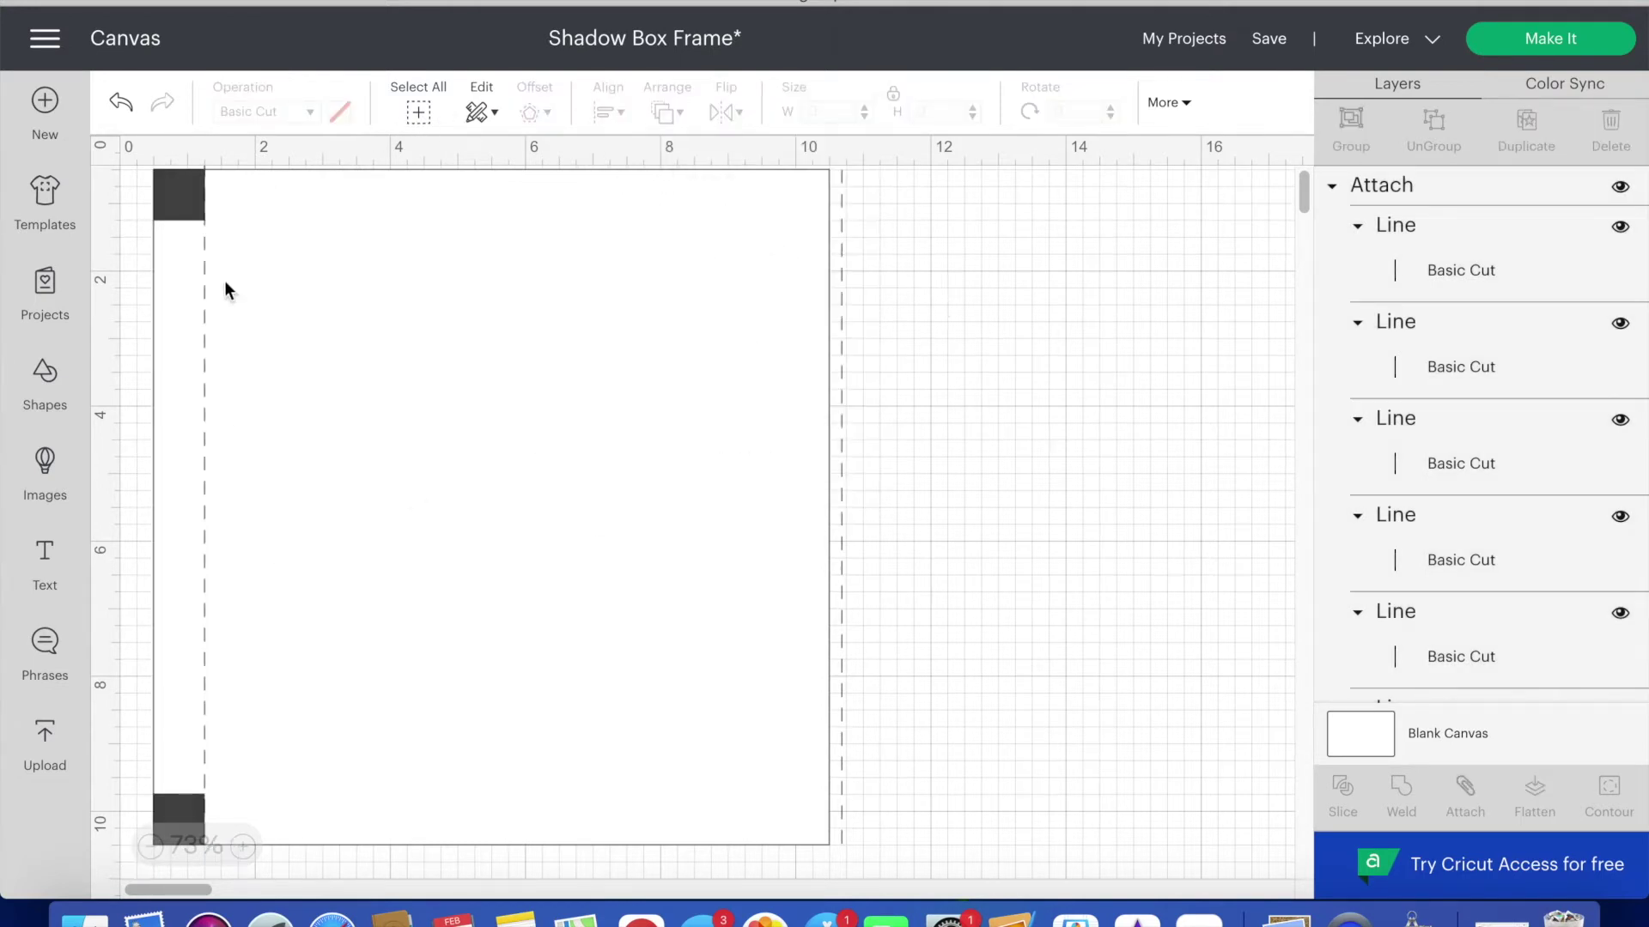
- Duplicate the strip with its corner squares and line, attach it, and move it to the right edge
click(196, 205)
shift+click(206, 379)
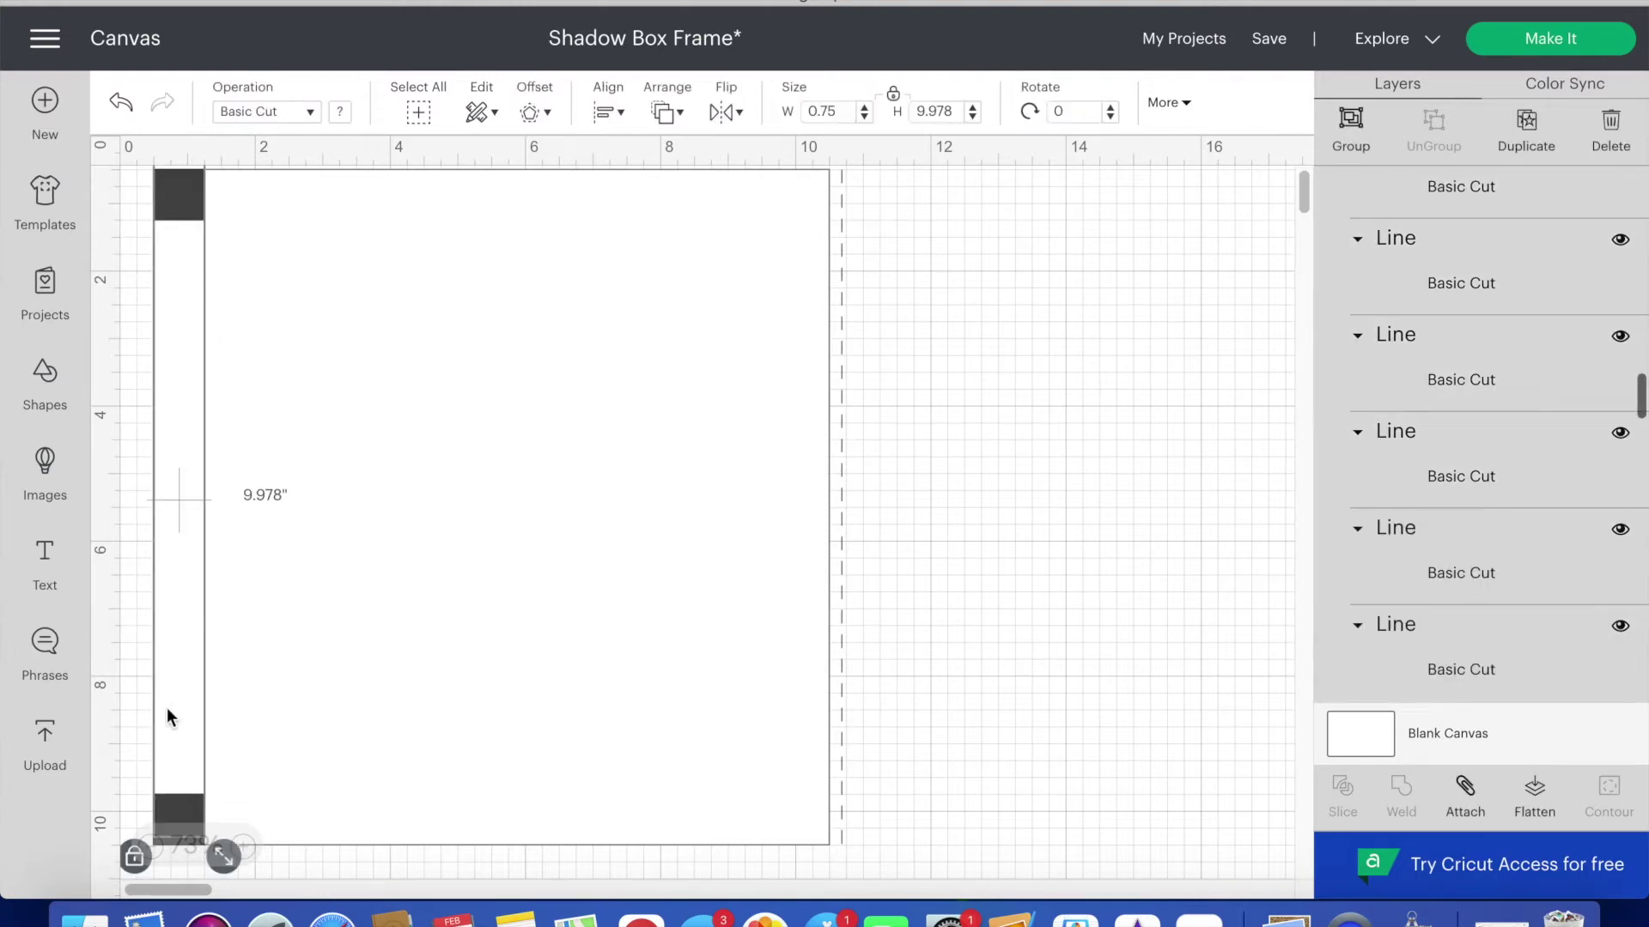
scroll(181, 799, down, 2)
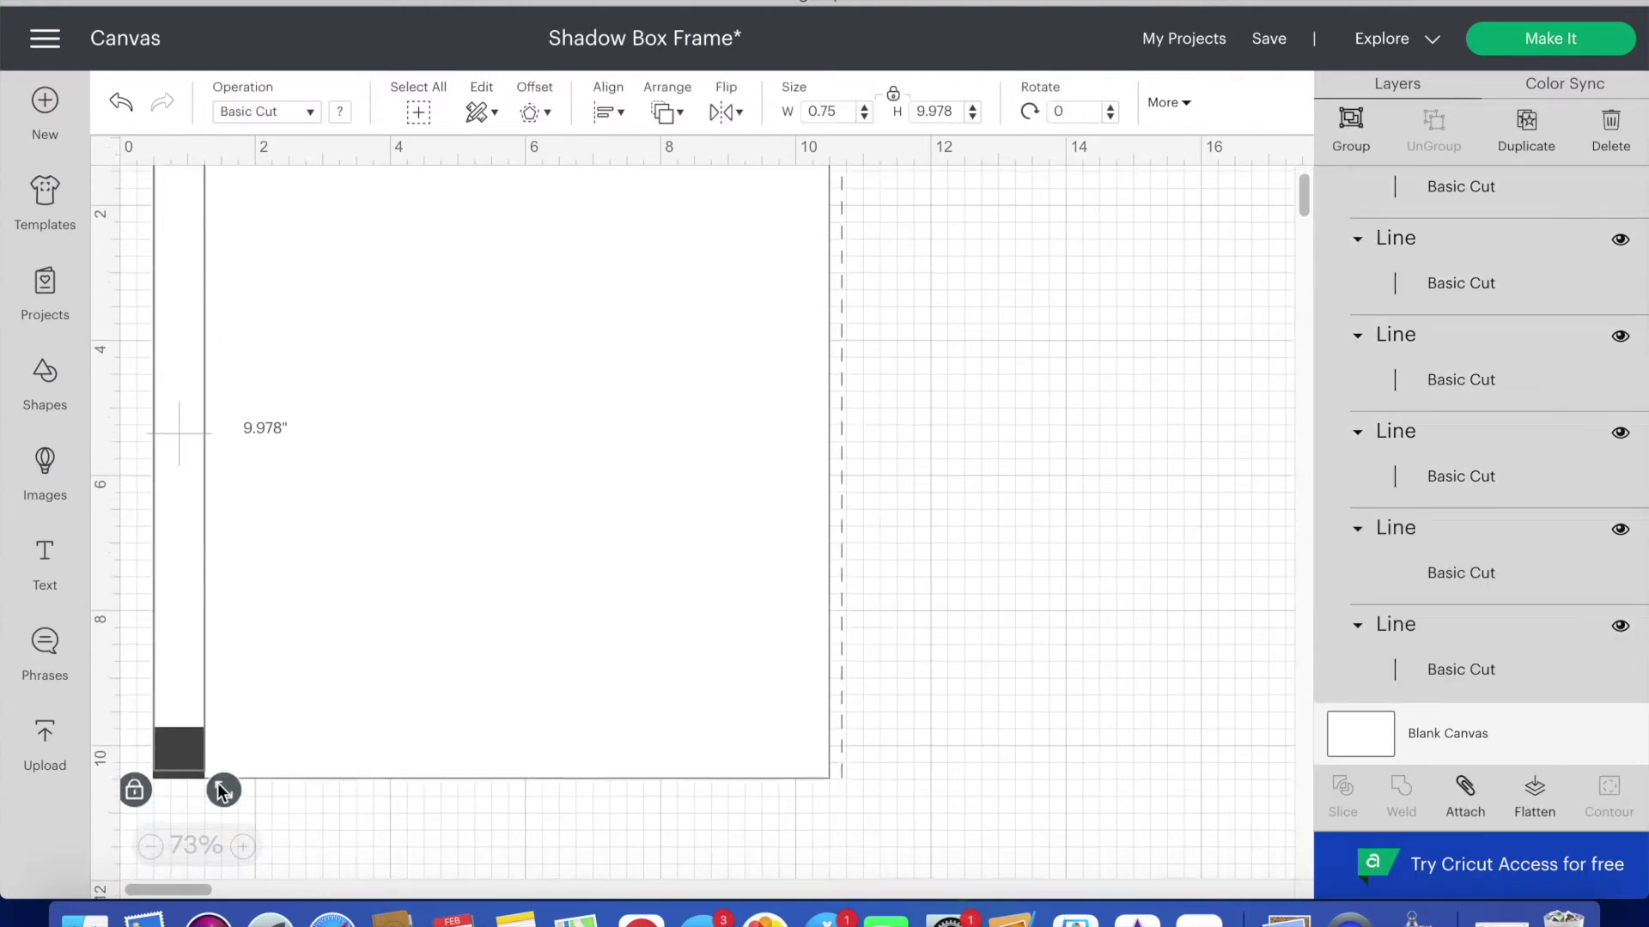
shift+click(183, 774)
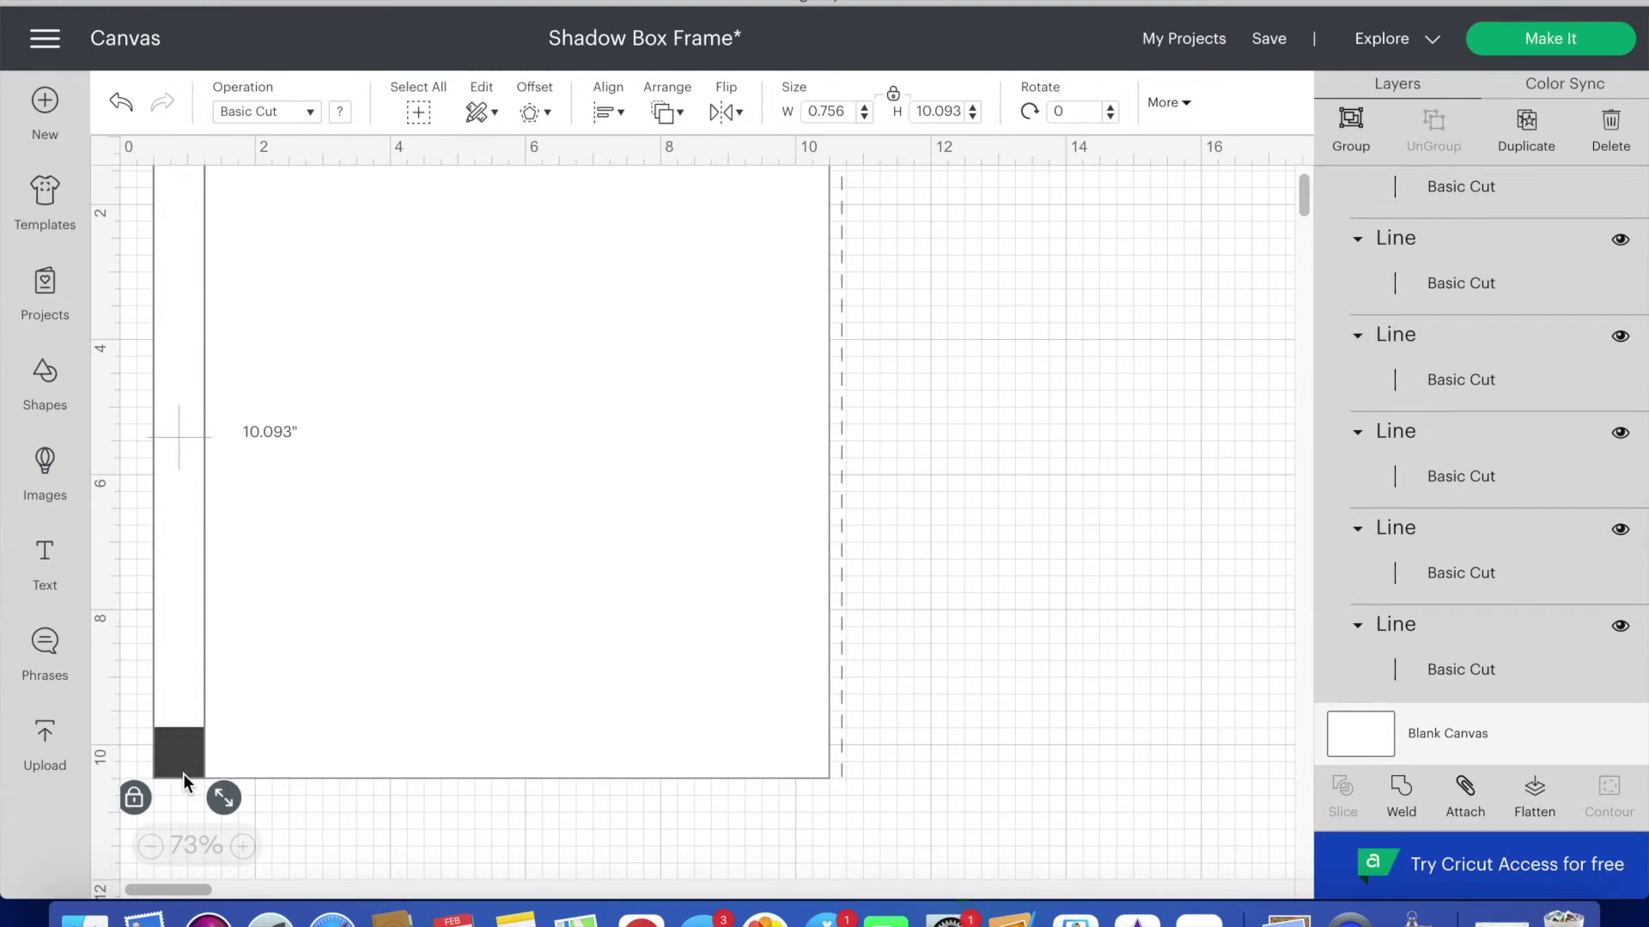
scroll(176, 738, down, 1)
key(super+d)
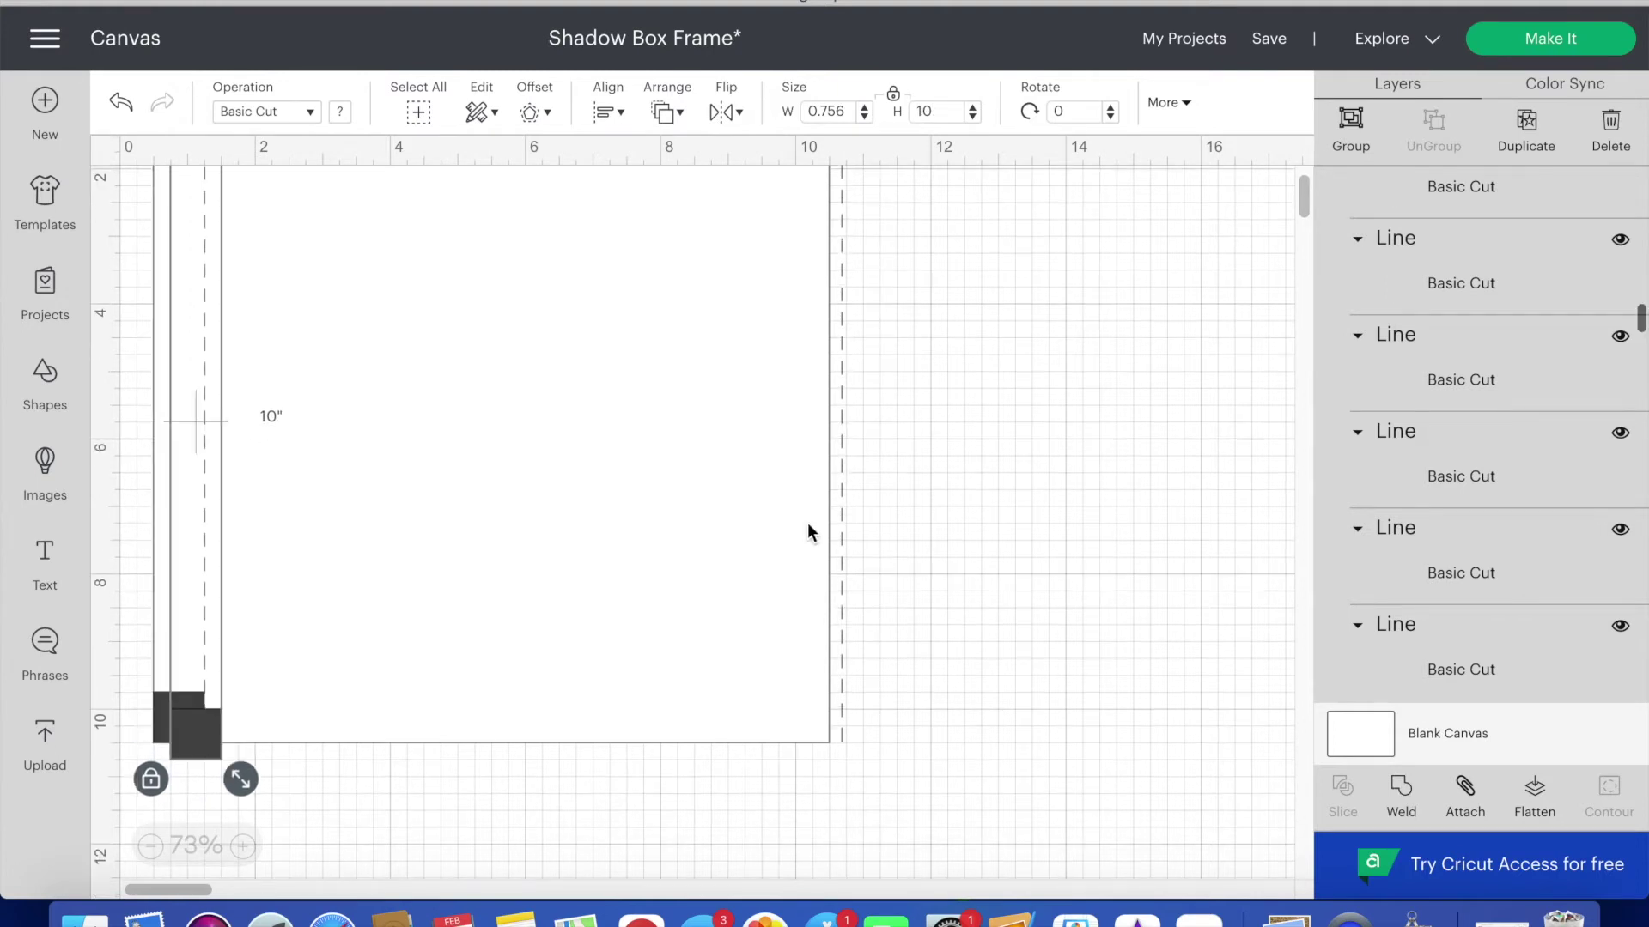
click(1483, 810)
scroll(1176, 592, up, 4)
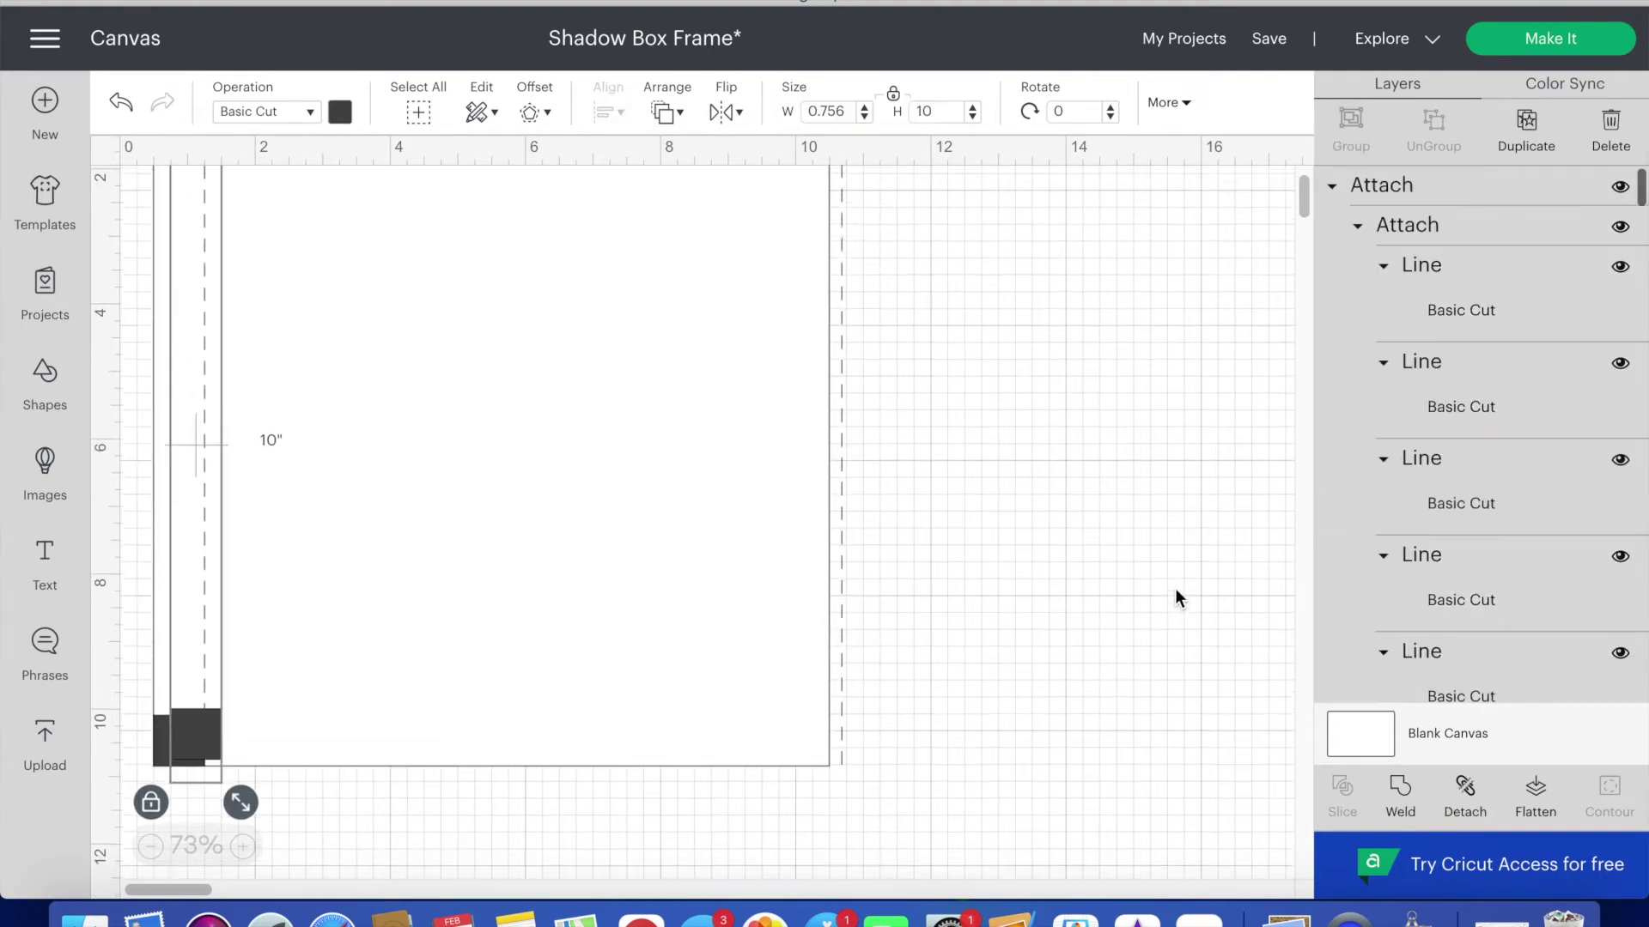
scroll(1175, 598, down, 1)
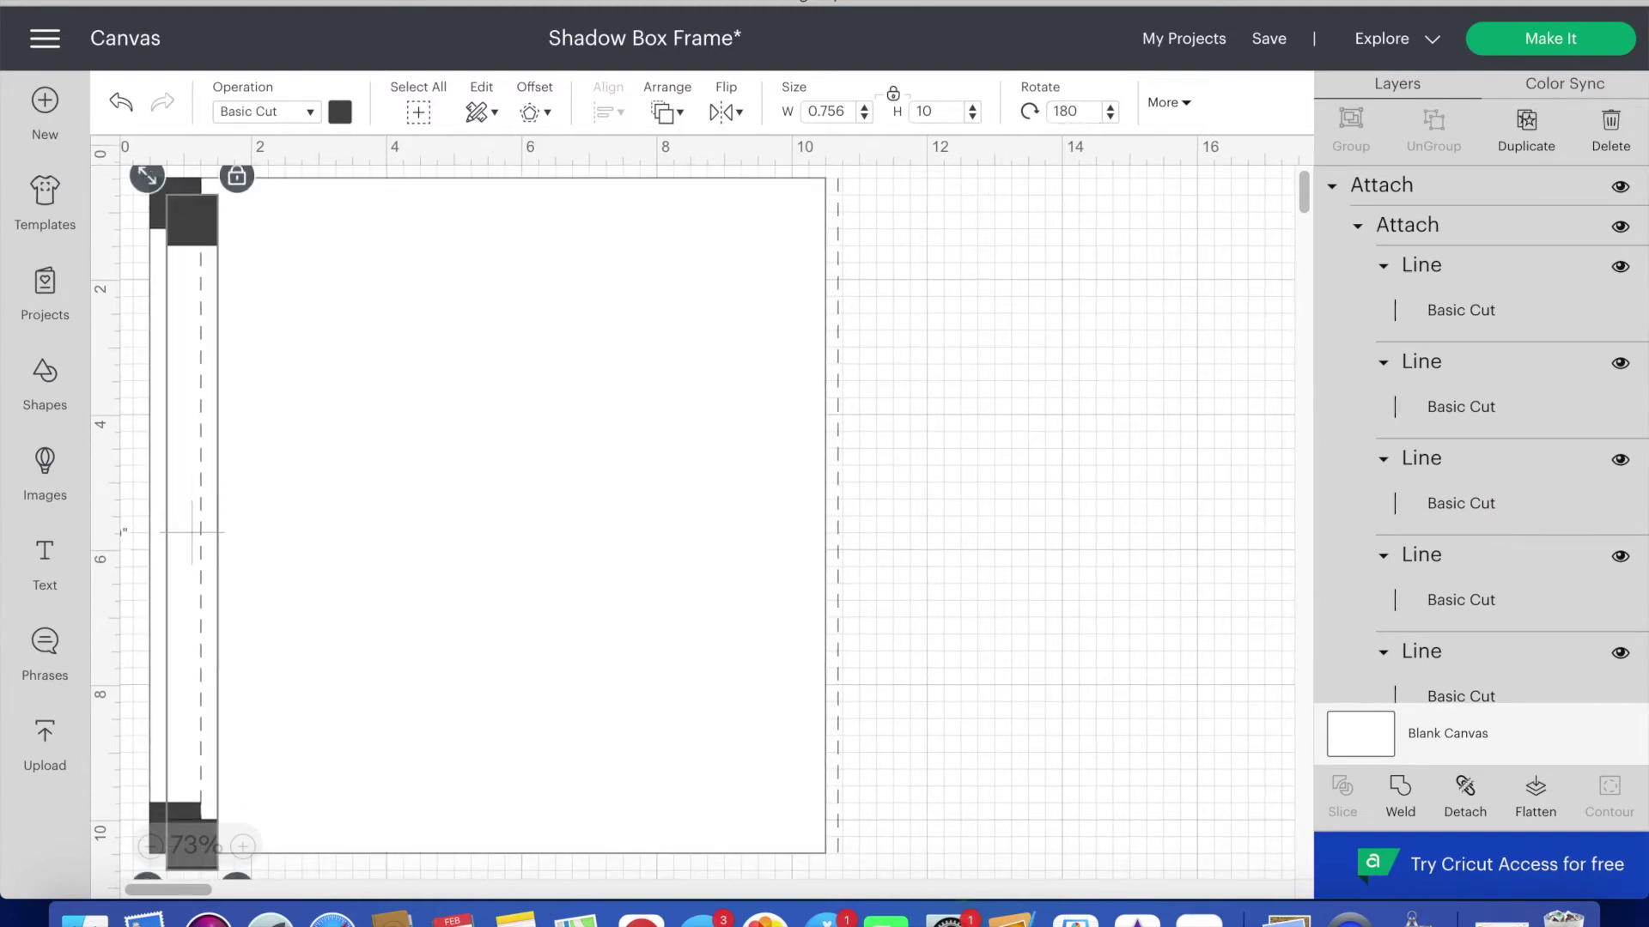
drag(213, 507, 809, 490)
- Align the copied strip flush with the frame's right edge
key(super+a)
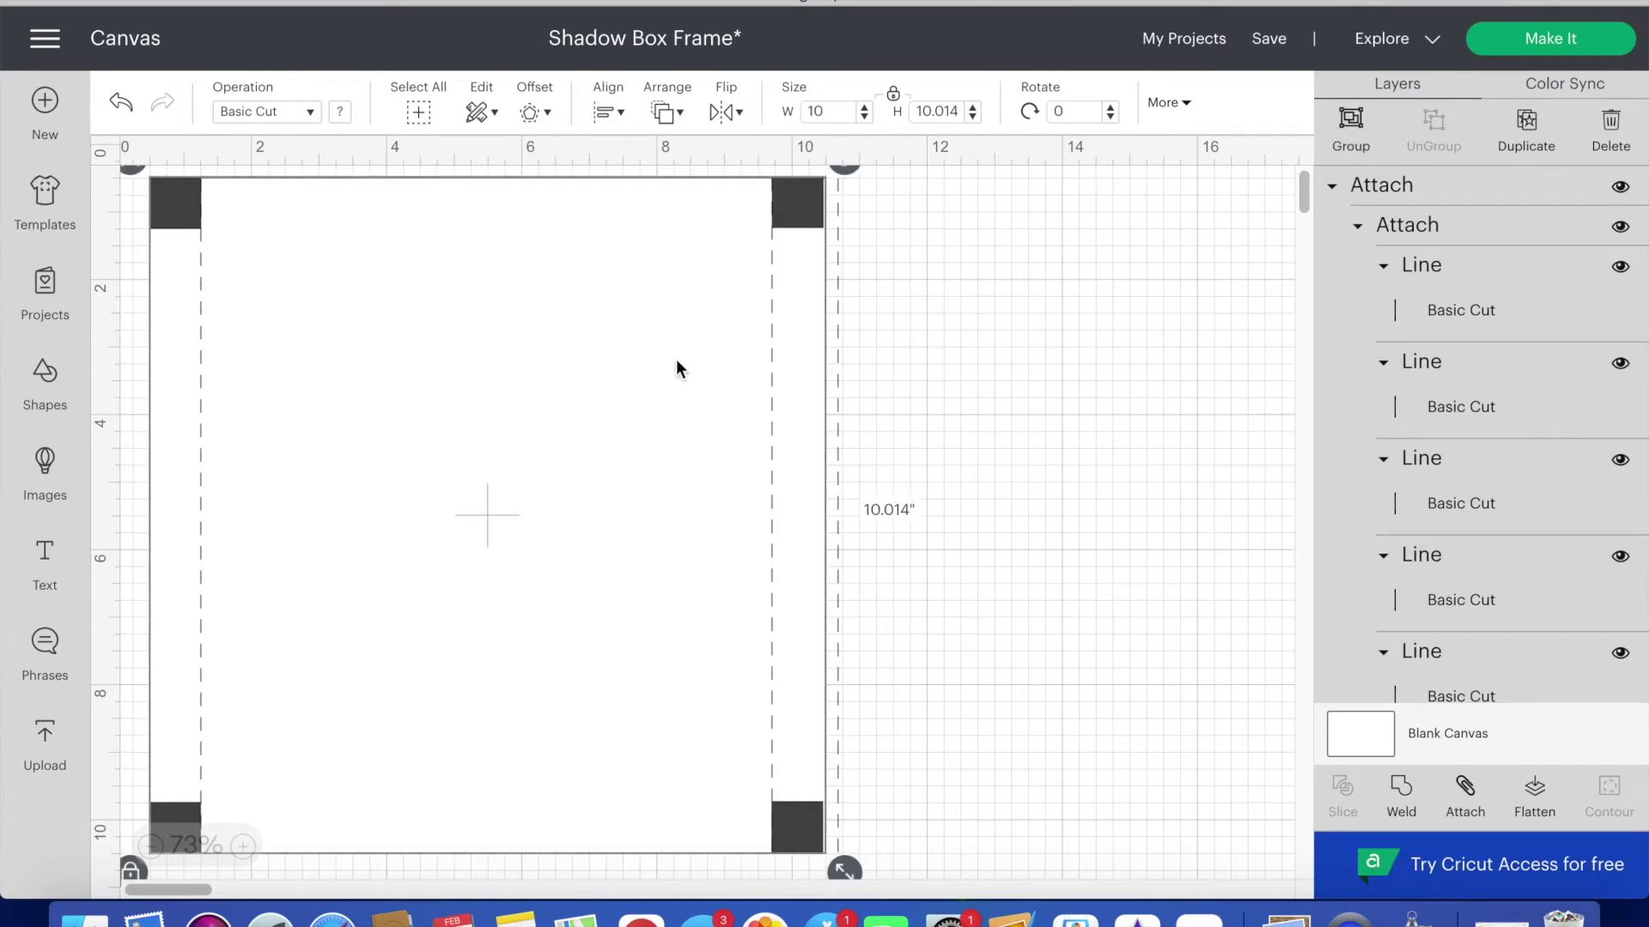
click(612, 120)
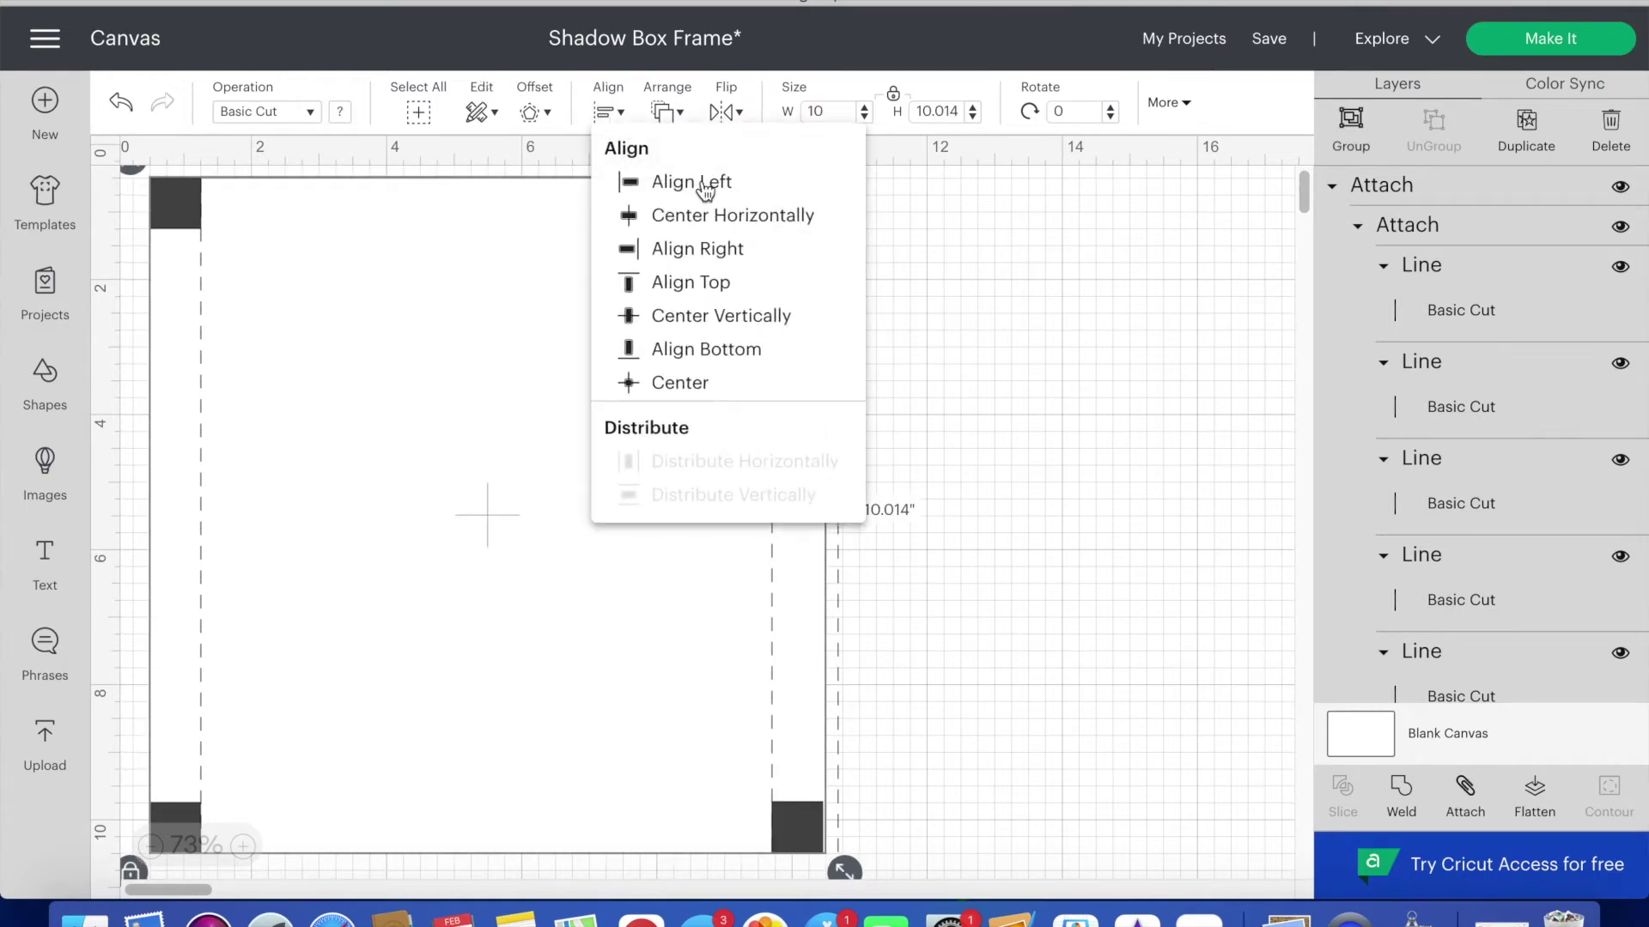
click(724, 249)
click(950, 273)
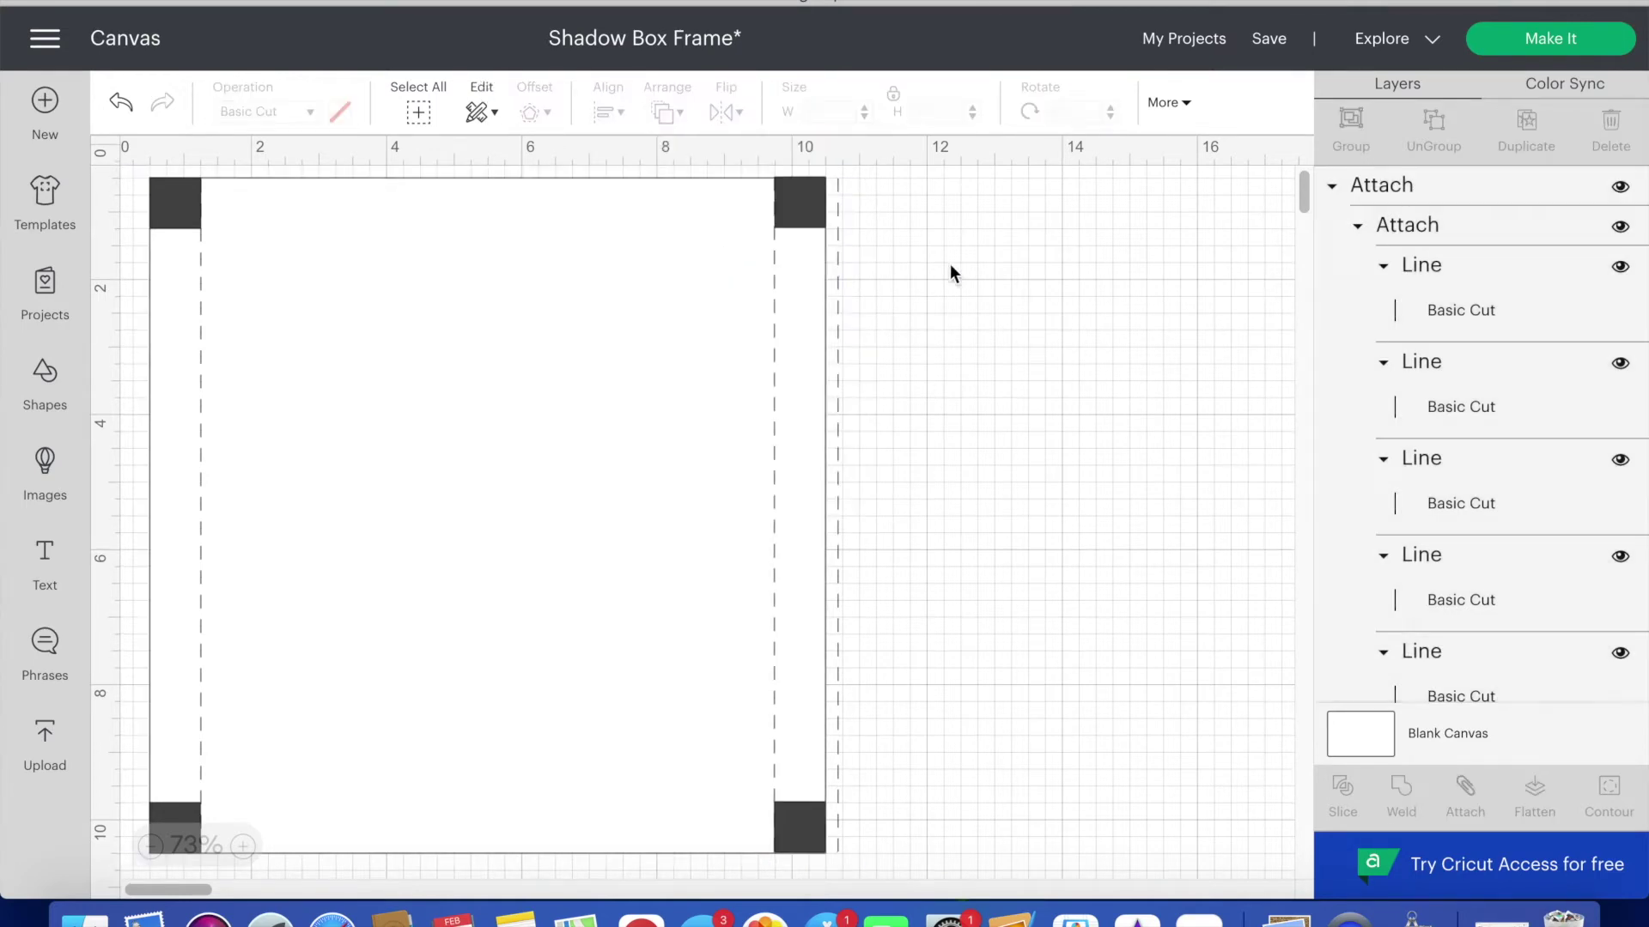
- Add 90°-rotated copies of the dashed line along the frame's top and bottom edges
click(839, 378)
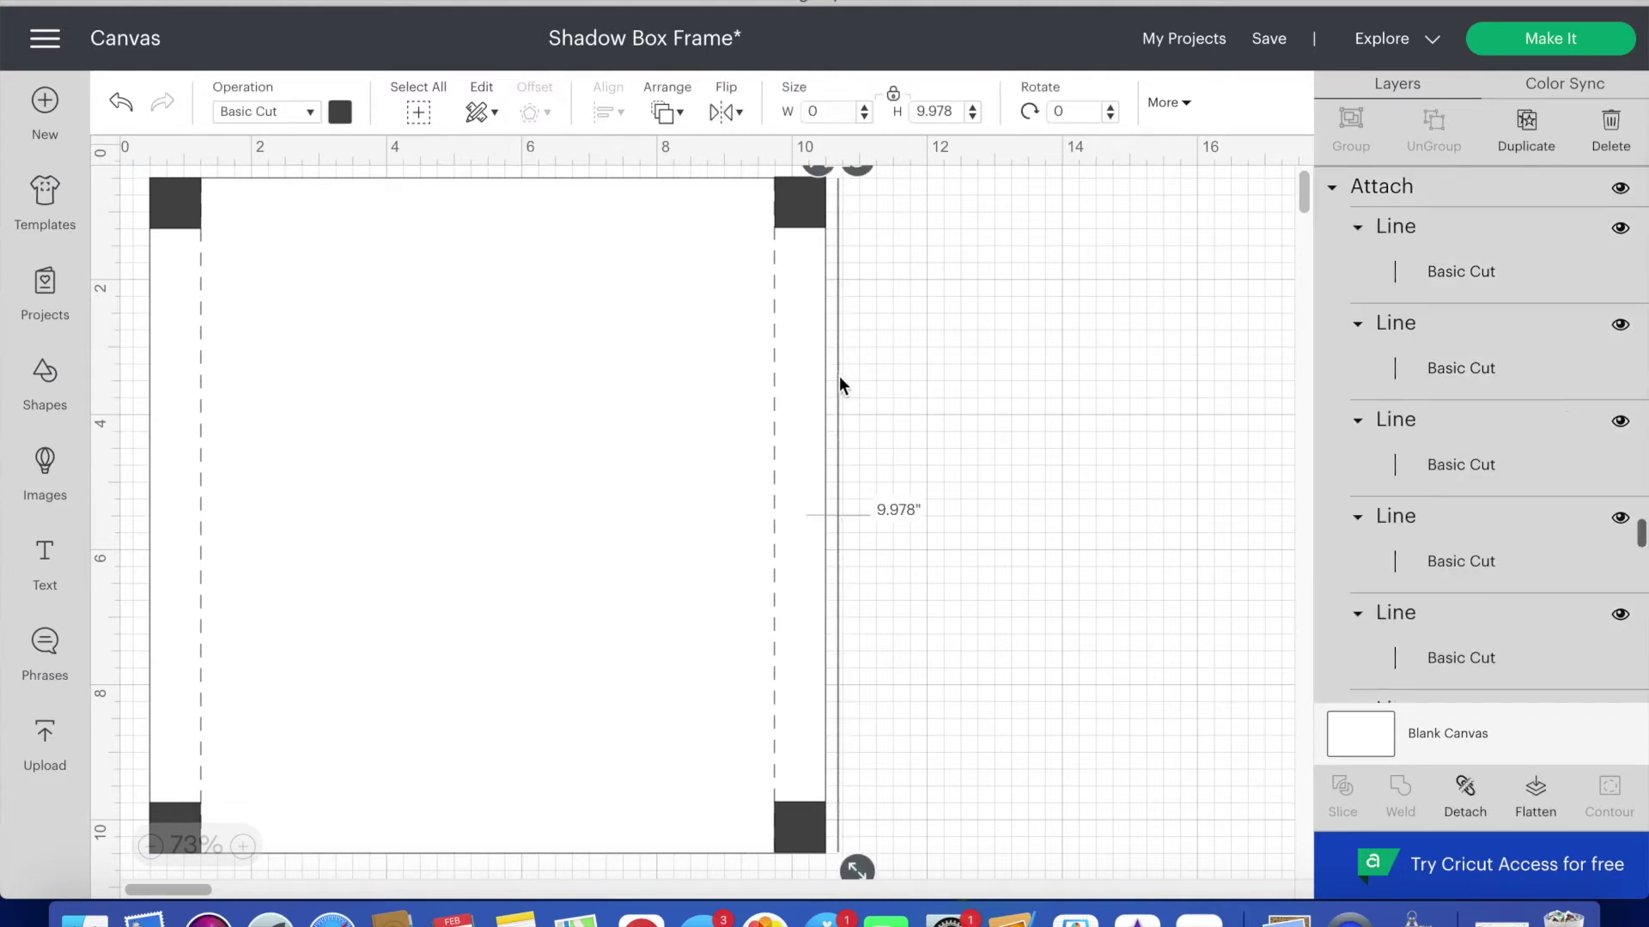
key(super+c)
key(super+v)
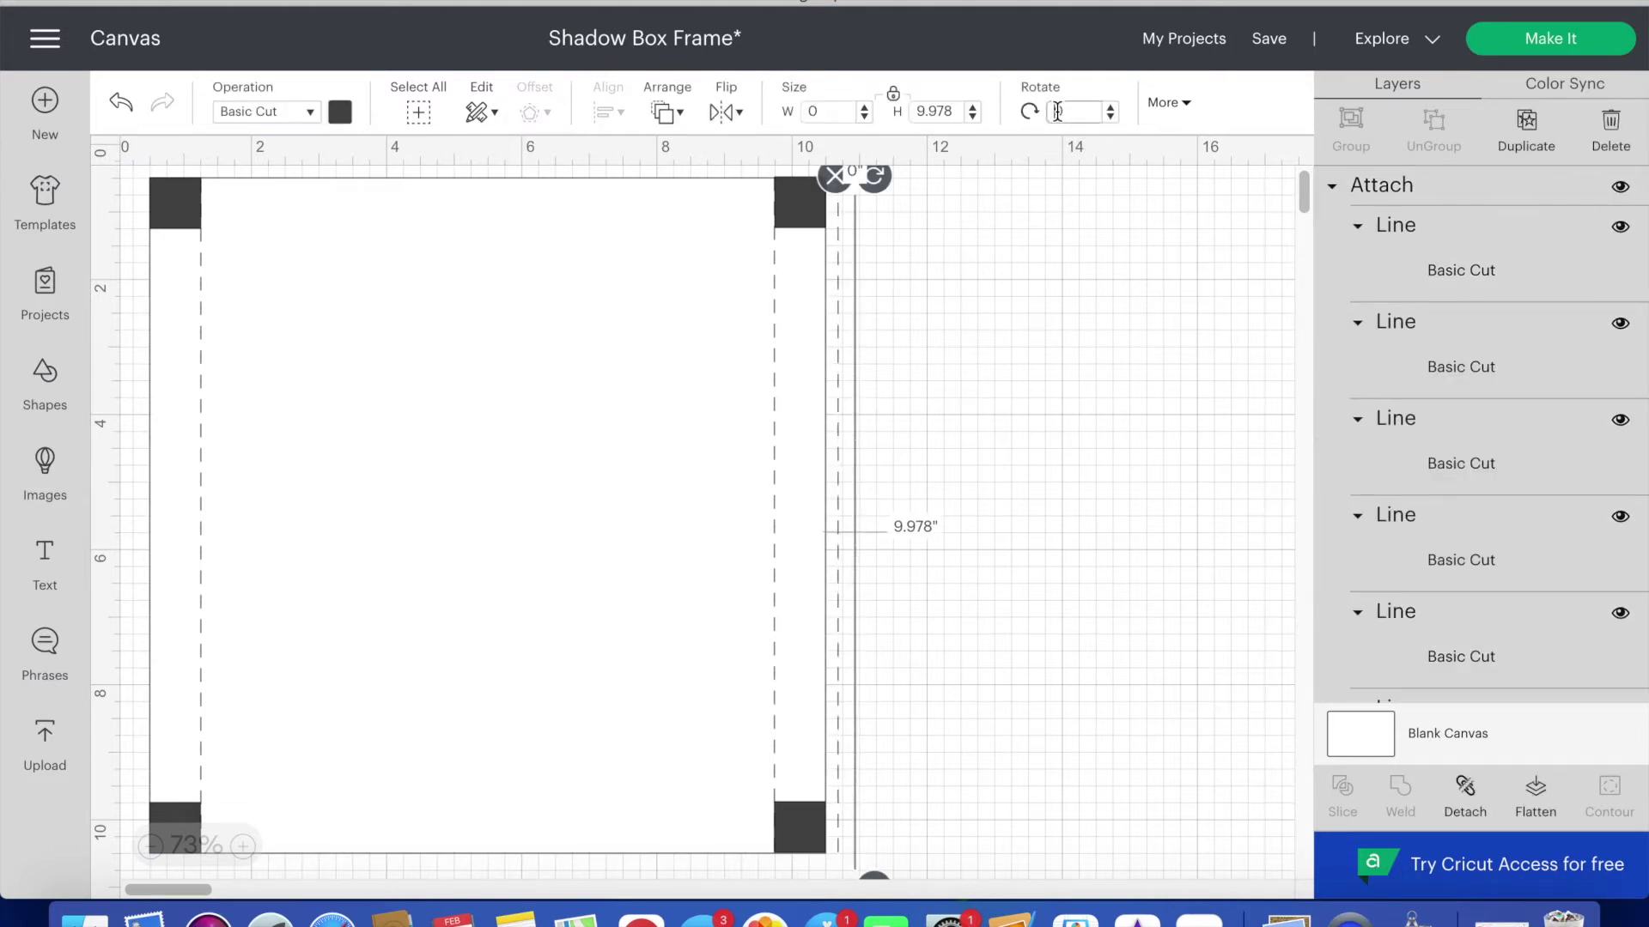
key(Return)
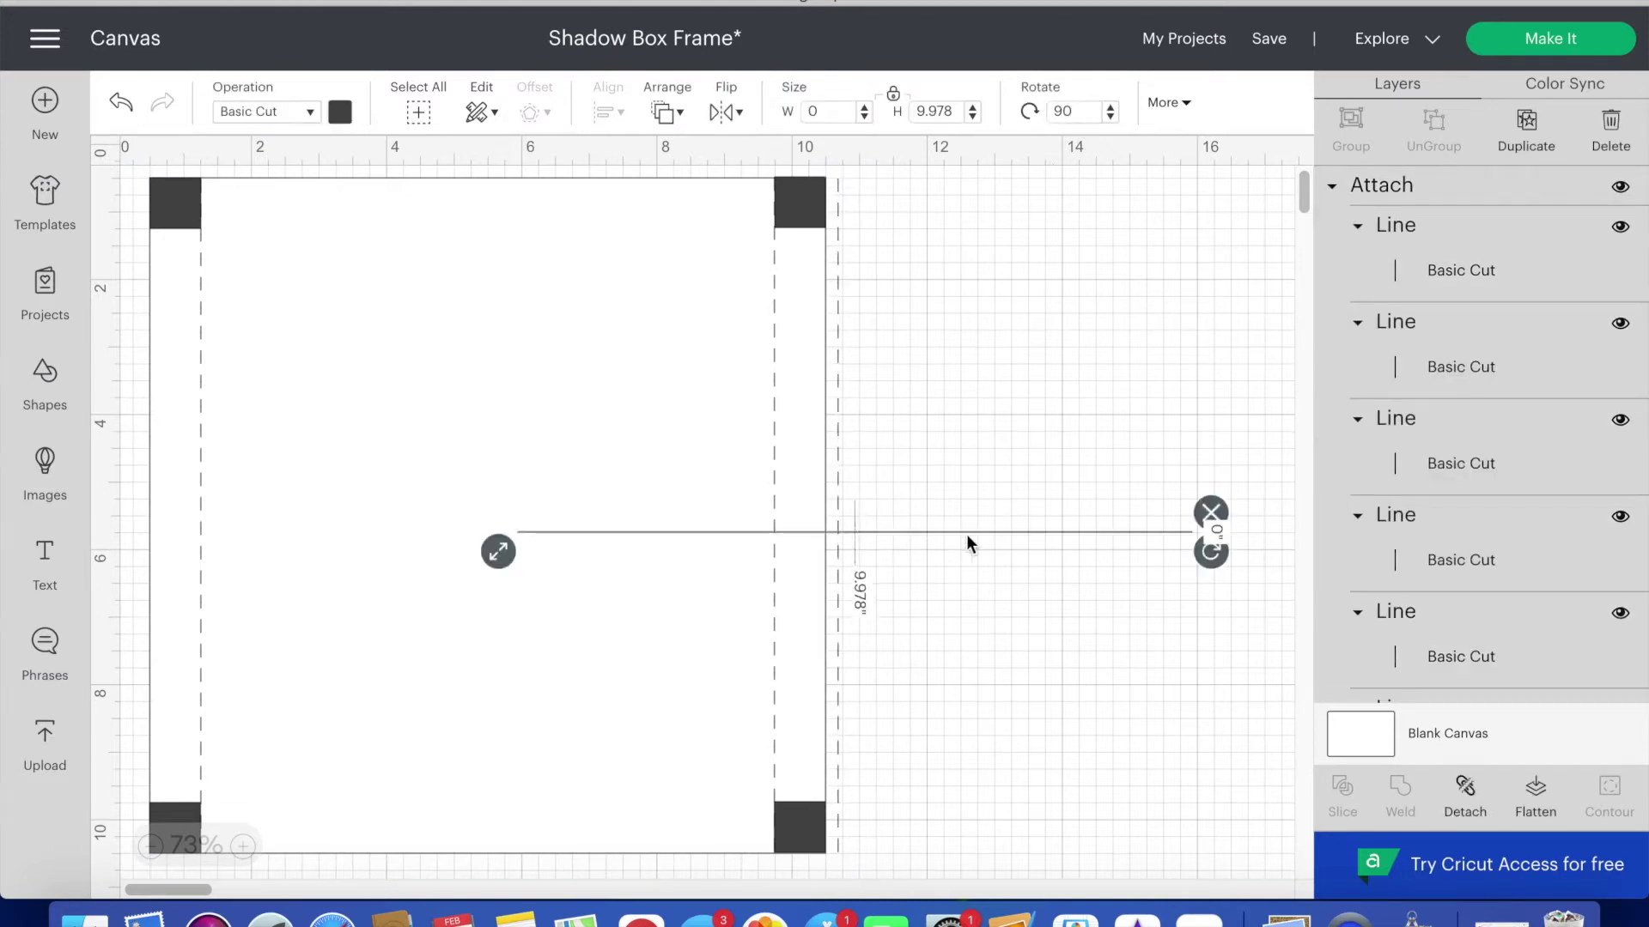
drag(965, 534, 598, 226)
key(super+d)
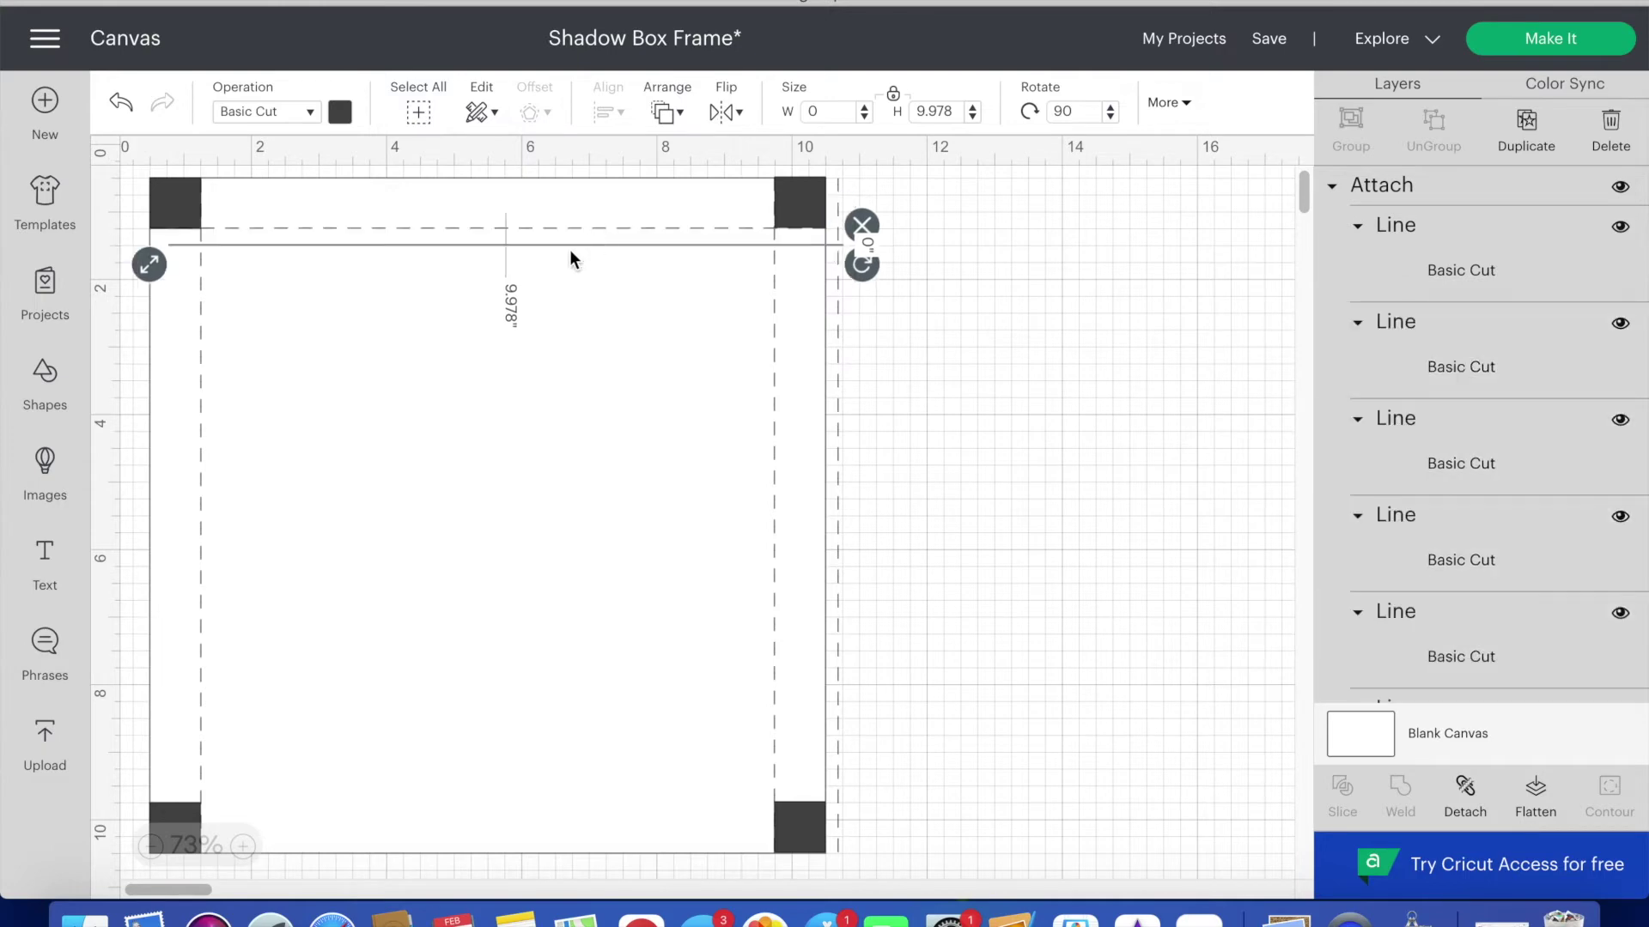
drag(525, 244, 511, 801)
key(super+a)
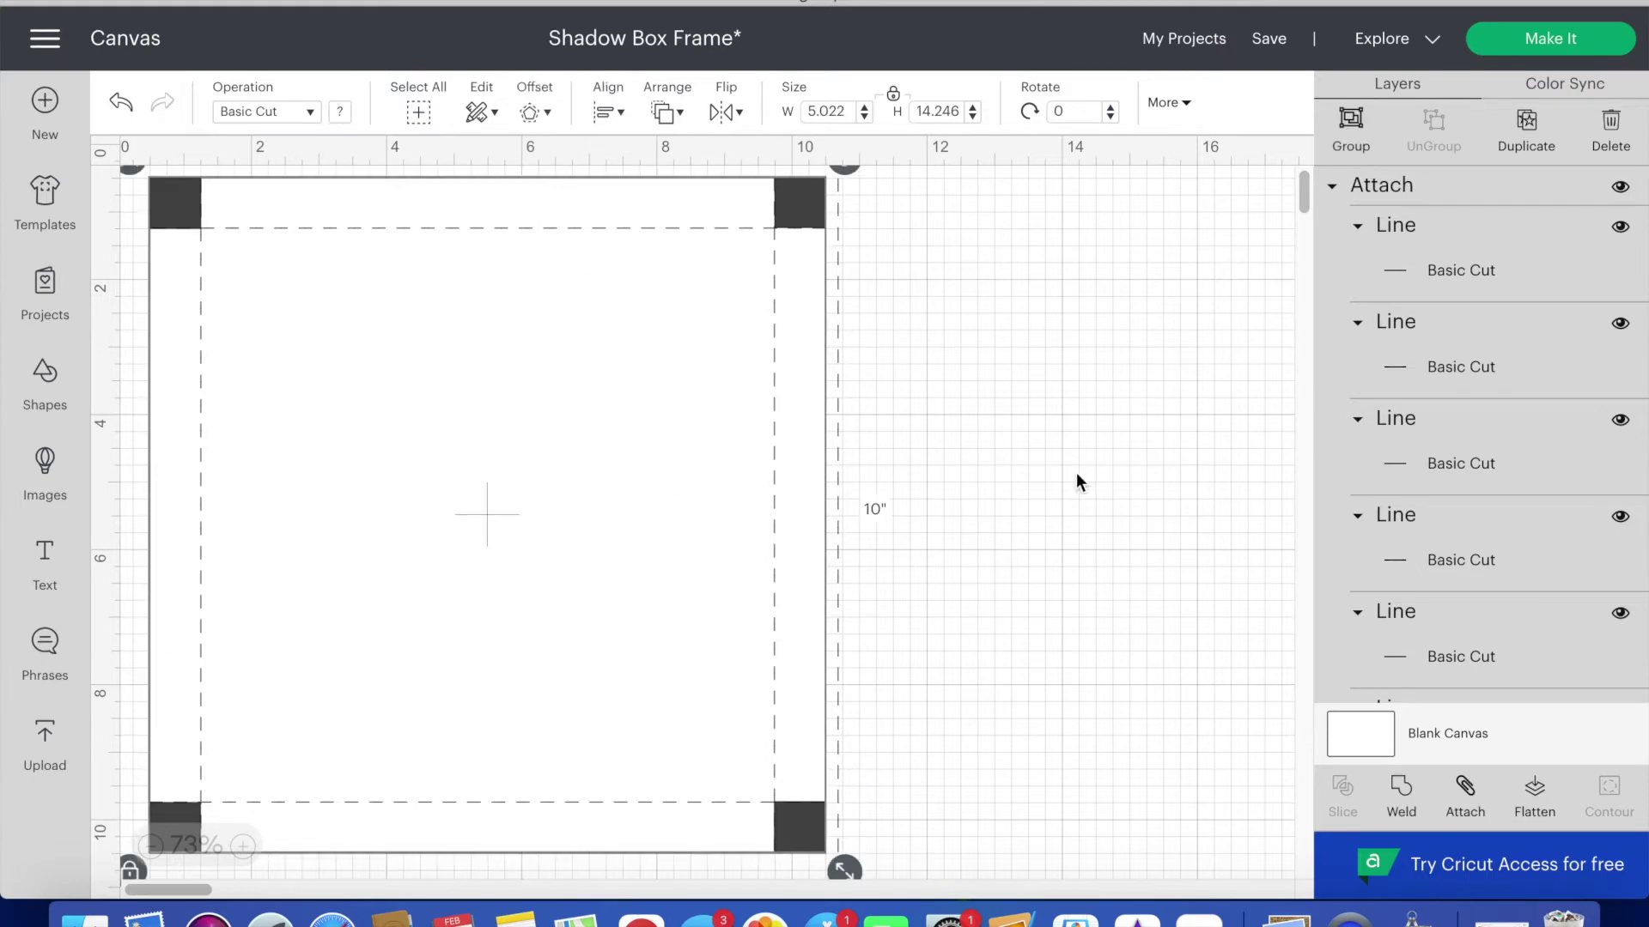
click(1077, 475)
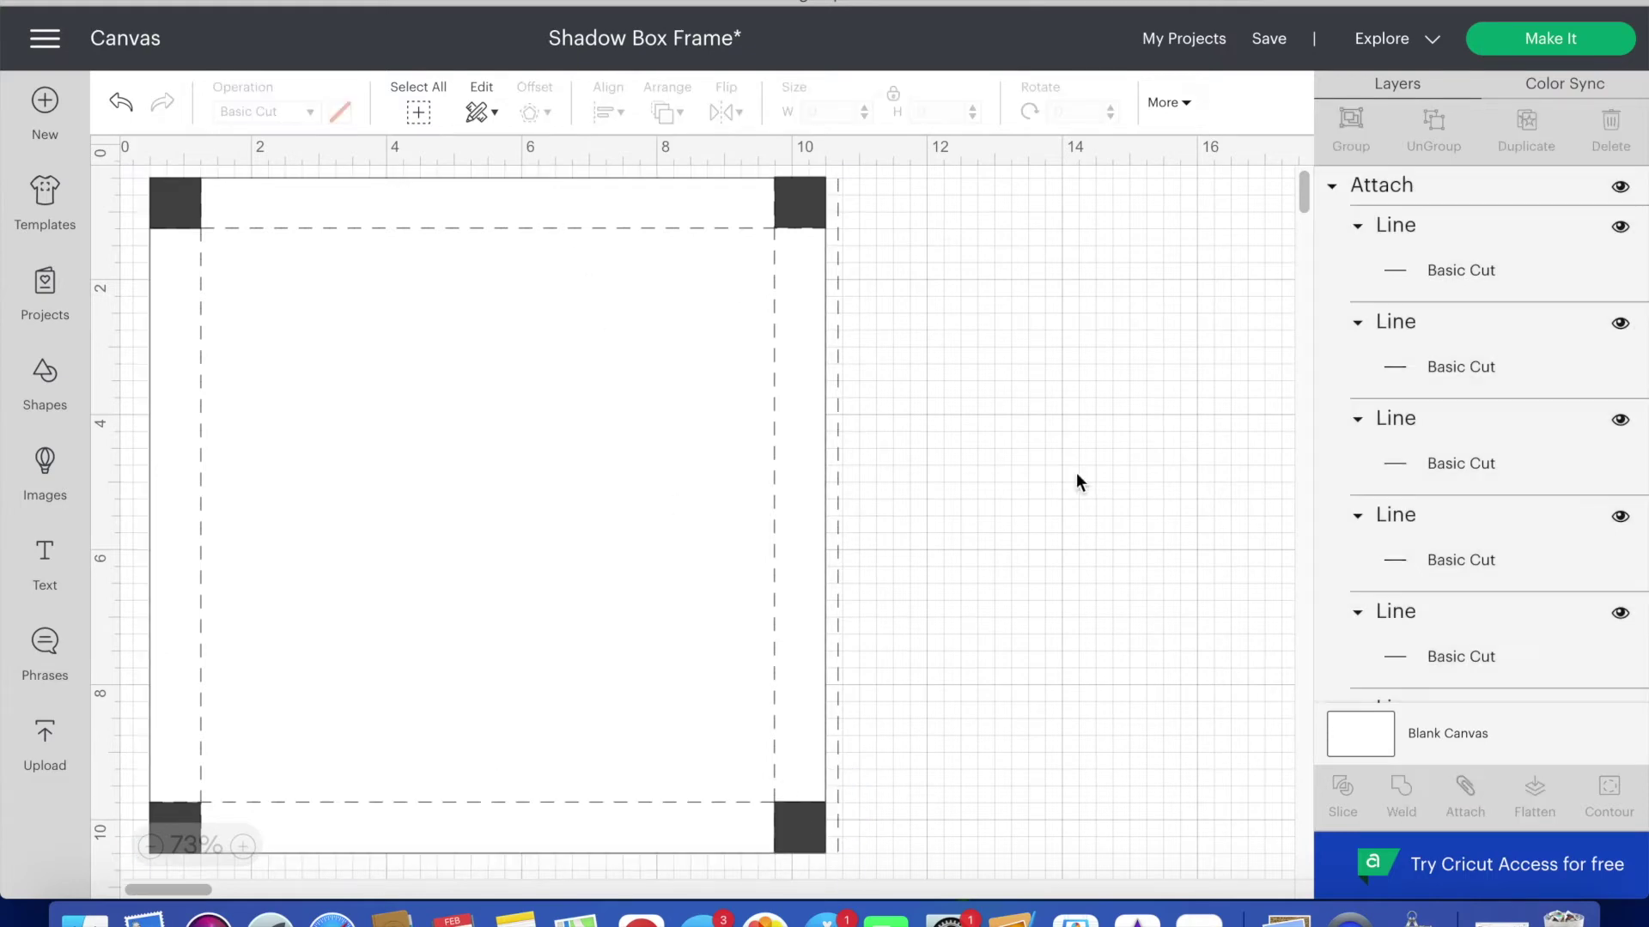
- Detach the right strip group and the bottom dashed line from their groups
click(819, 204)
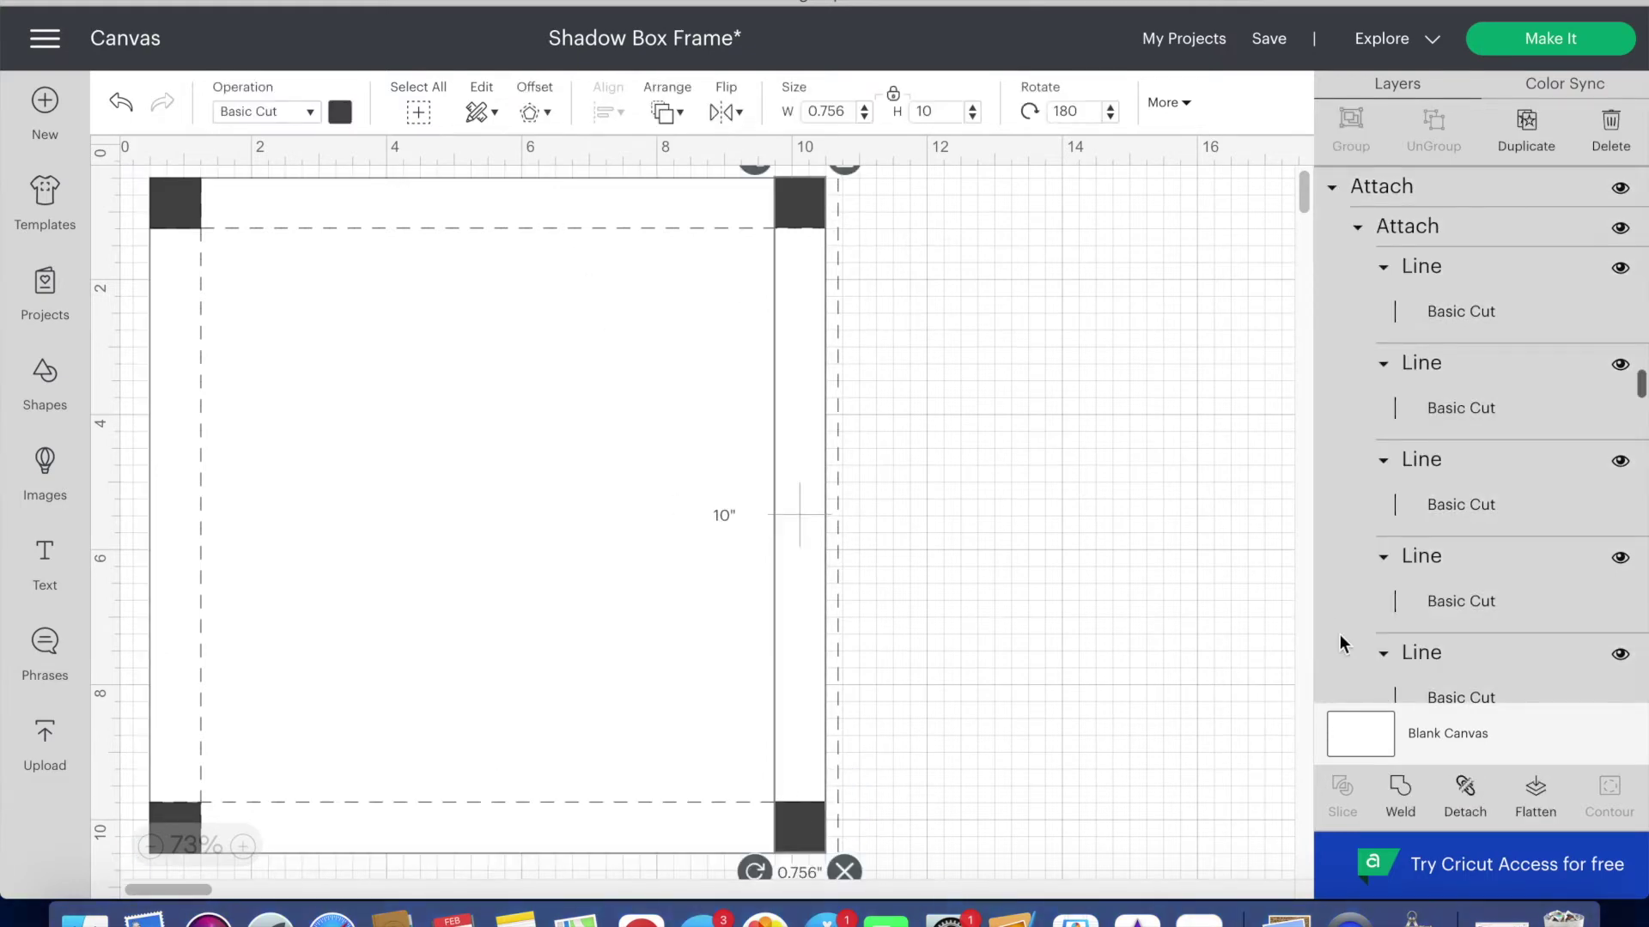
click(1473, 811)
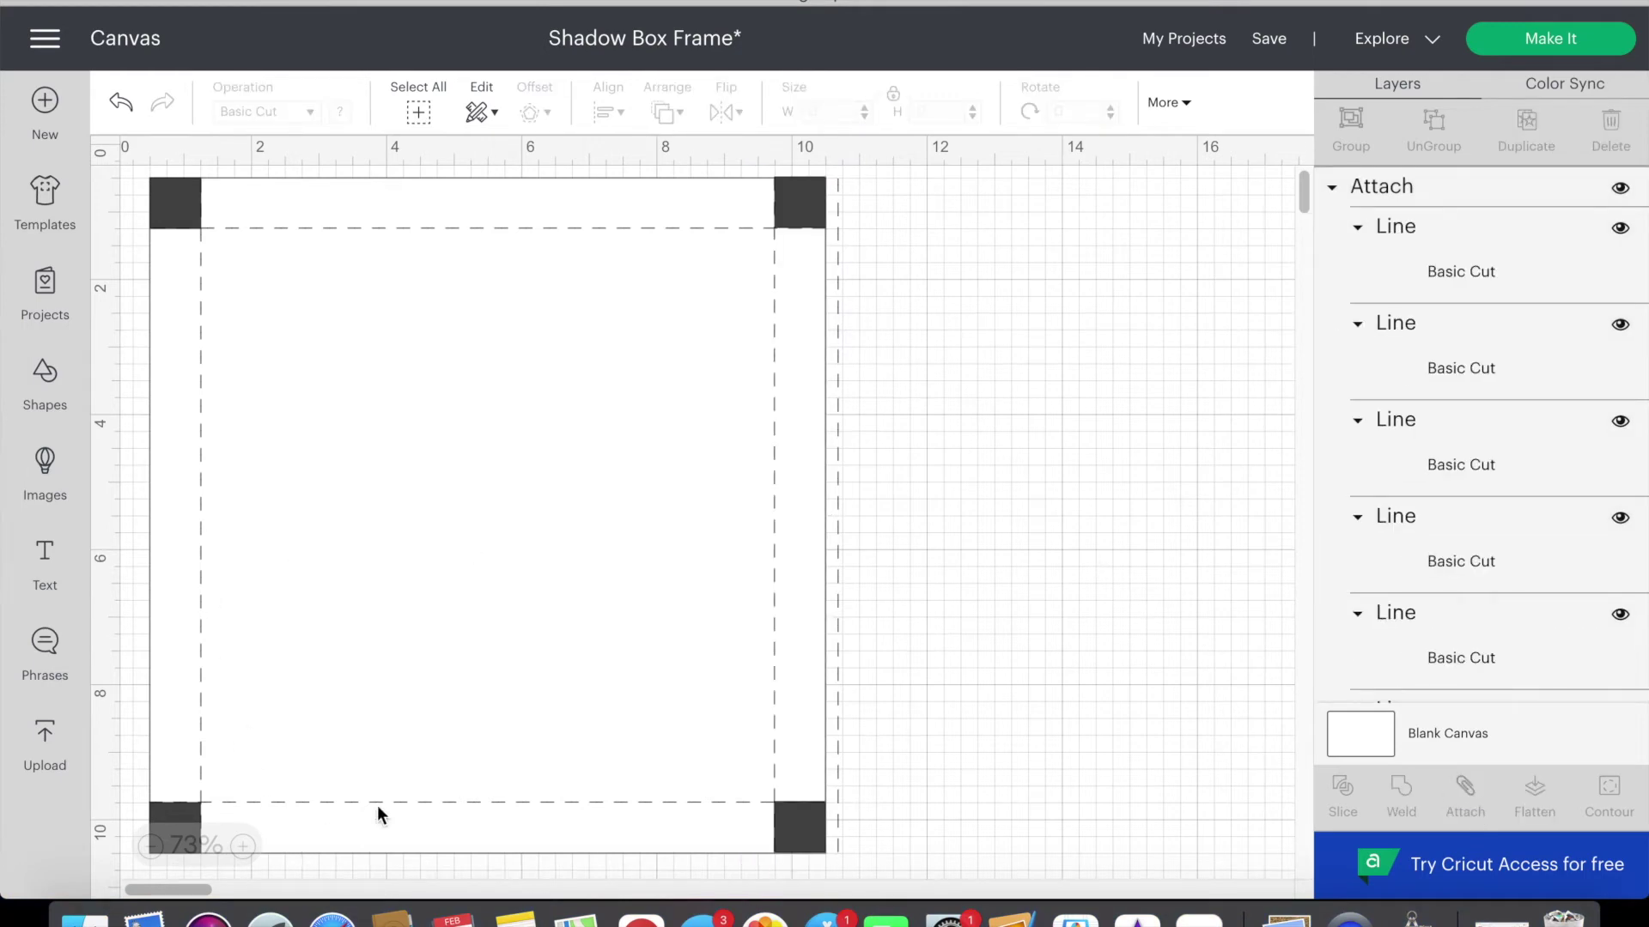
click(400, 804)
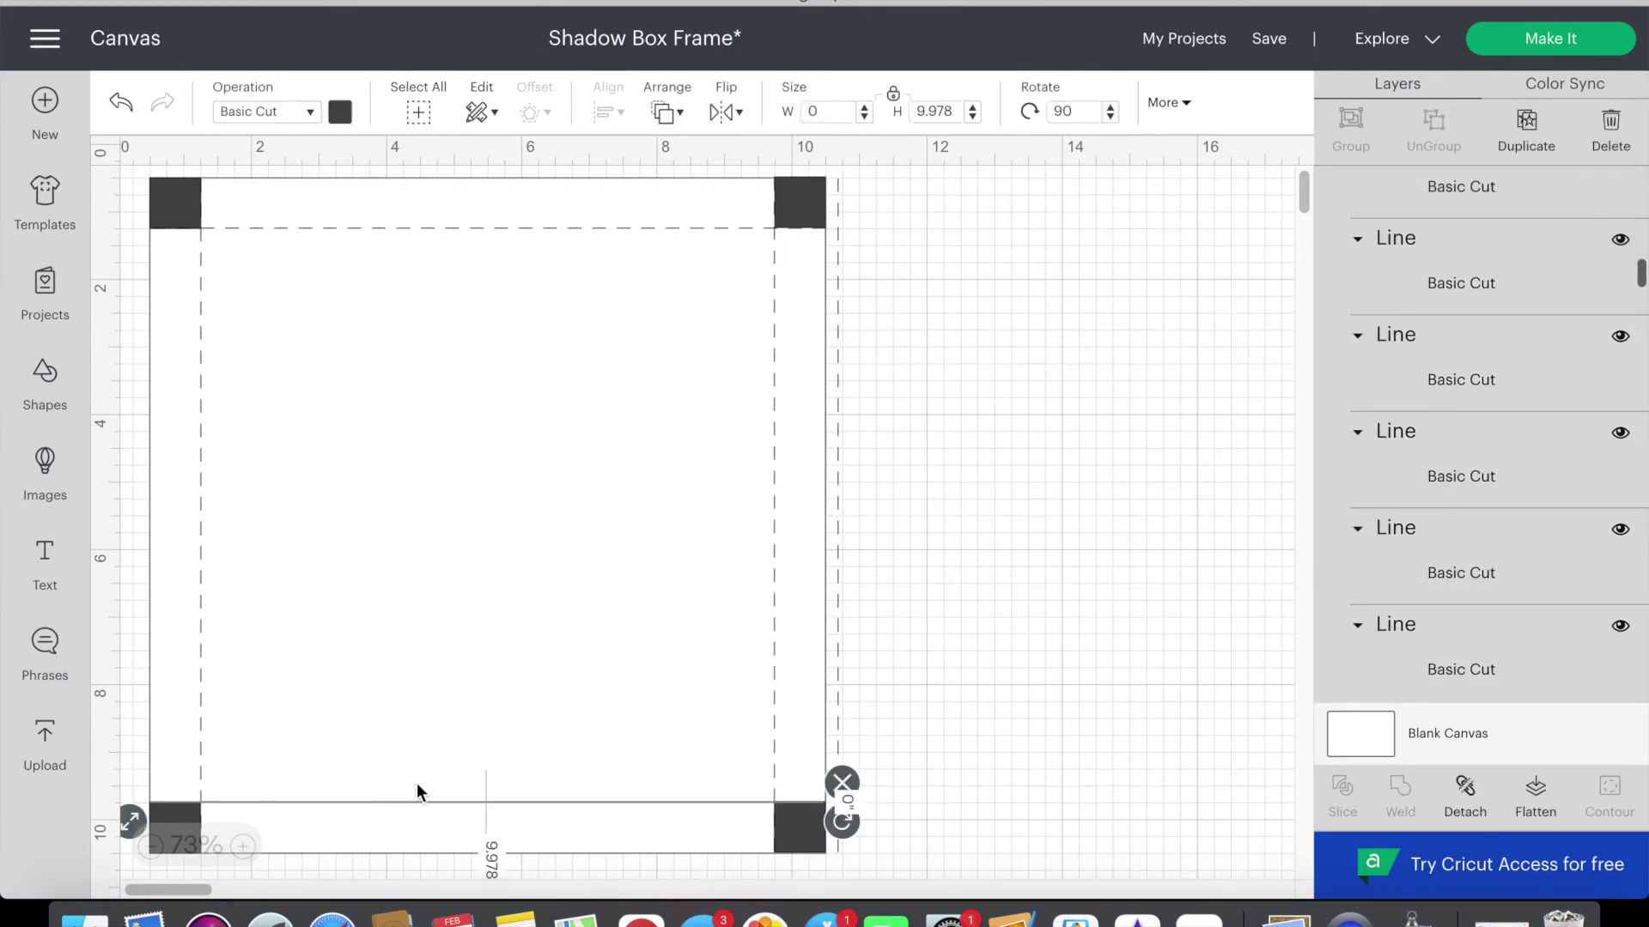
click(1473, 806)
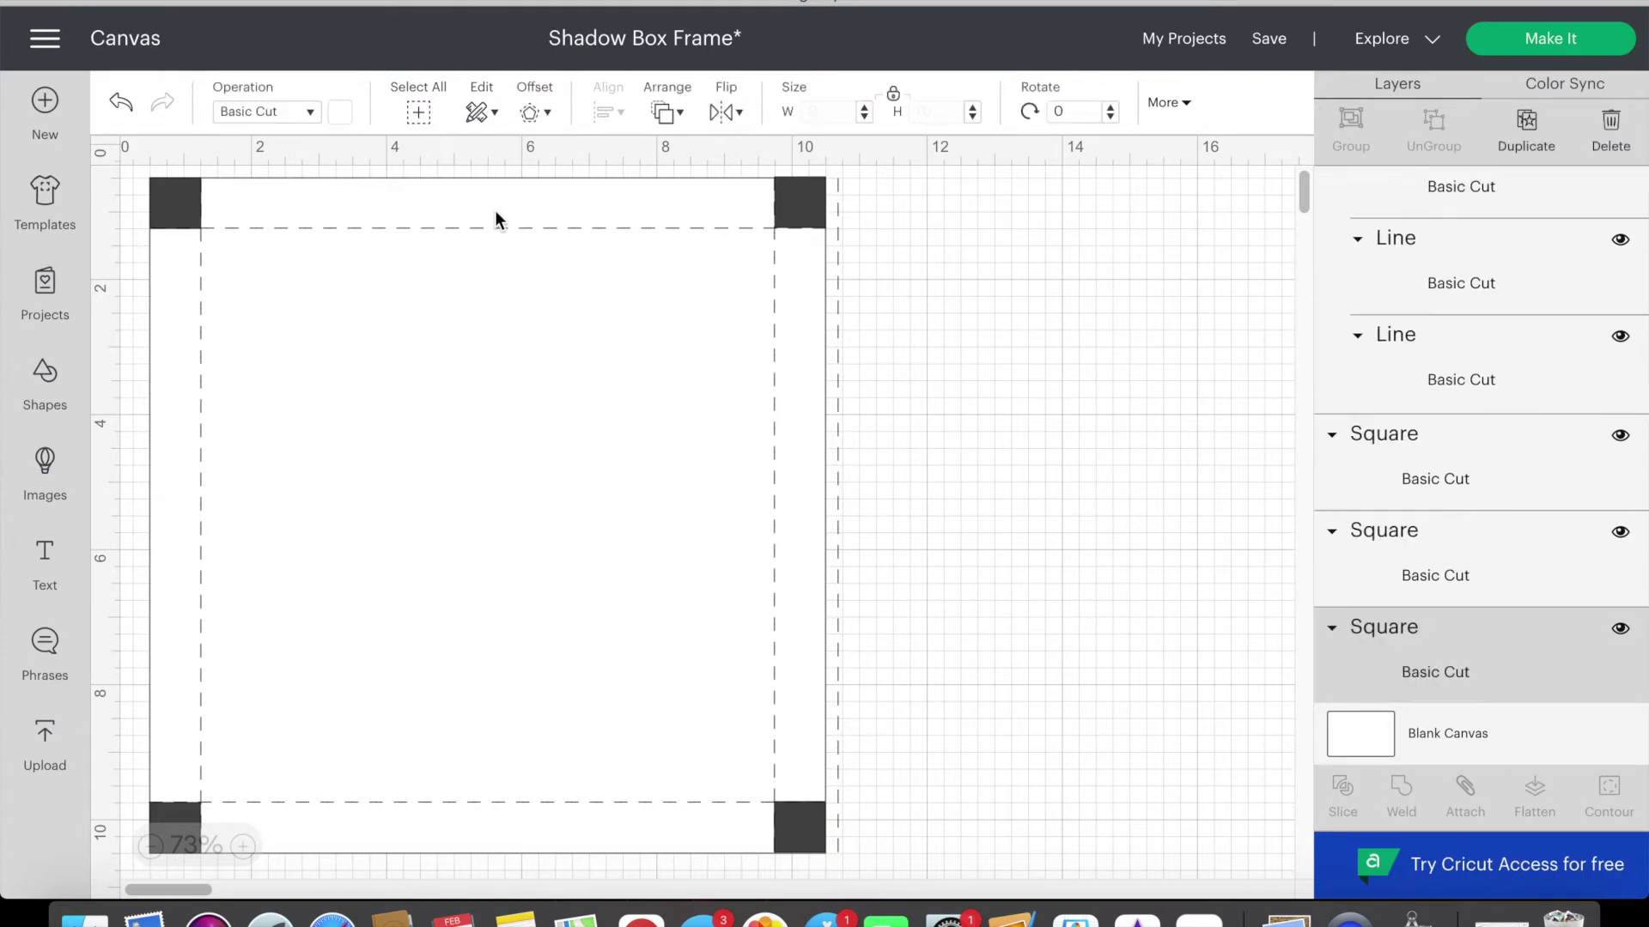
click(498, 219)
- Delete the four corner spacer squares and set the spare dashed line right of the frame
click(955, 309)
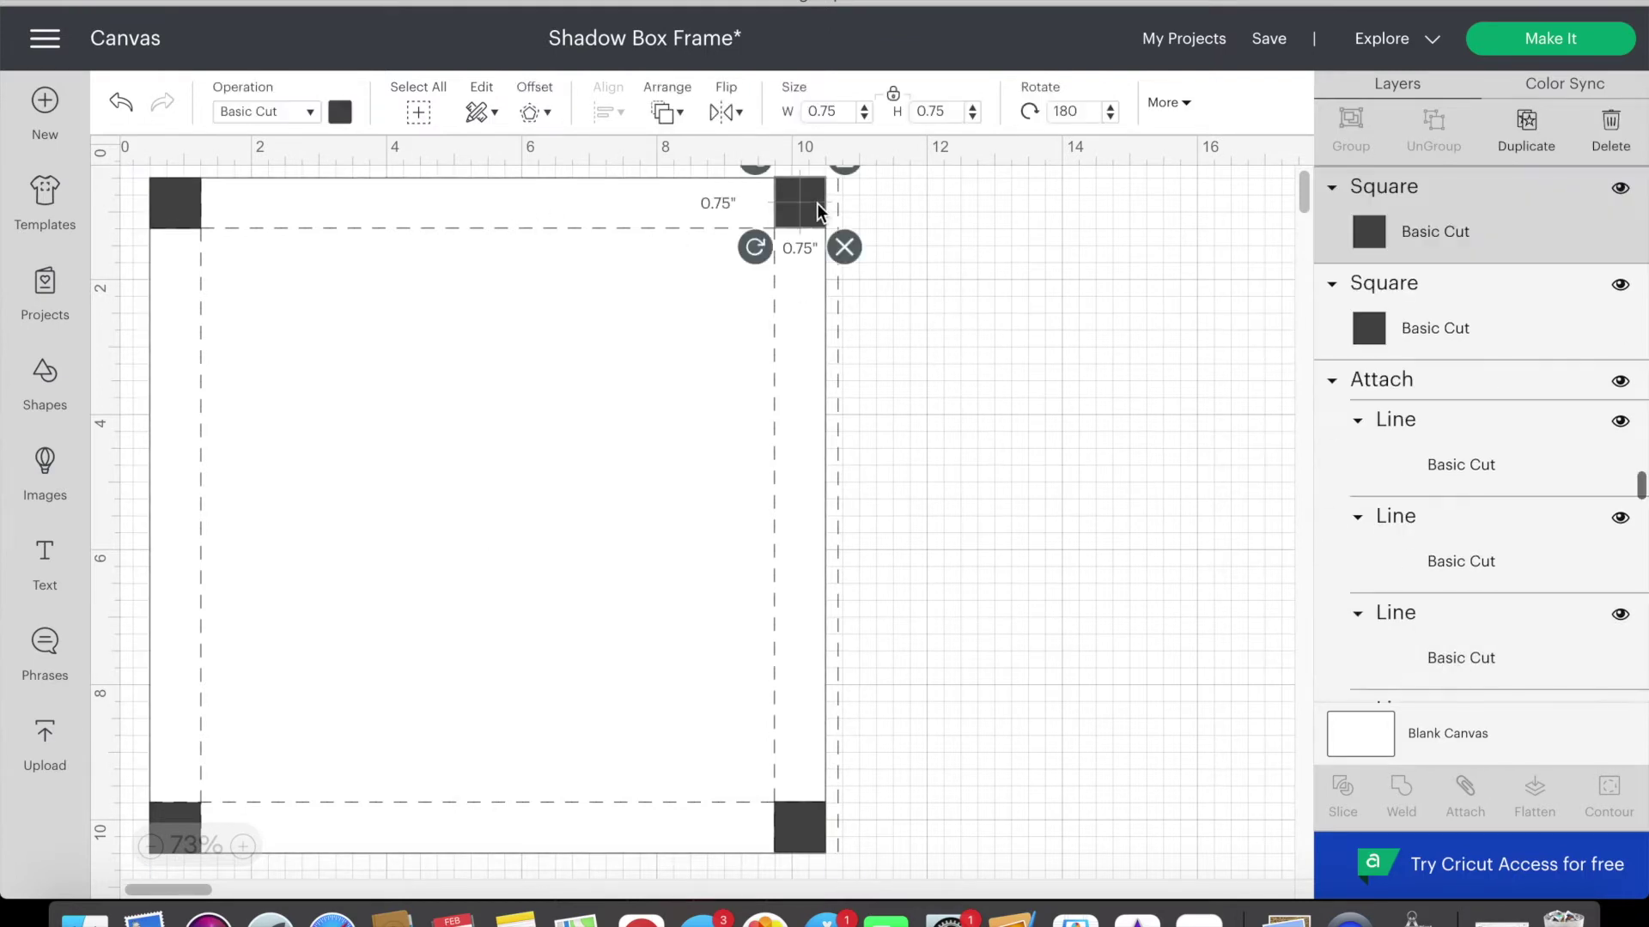
key(Delete)
click(191, 202)
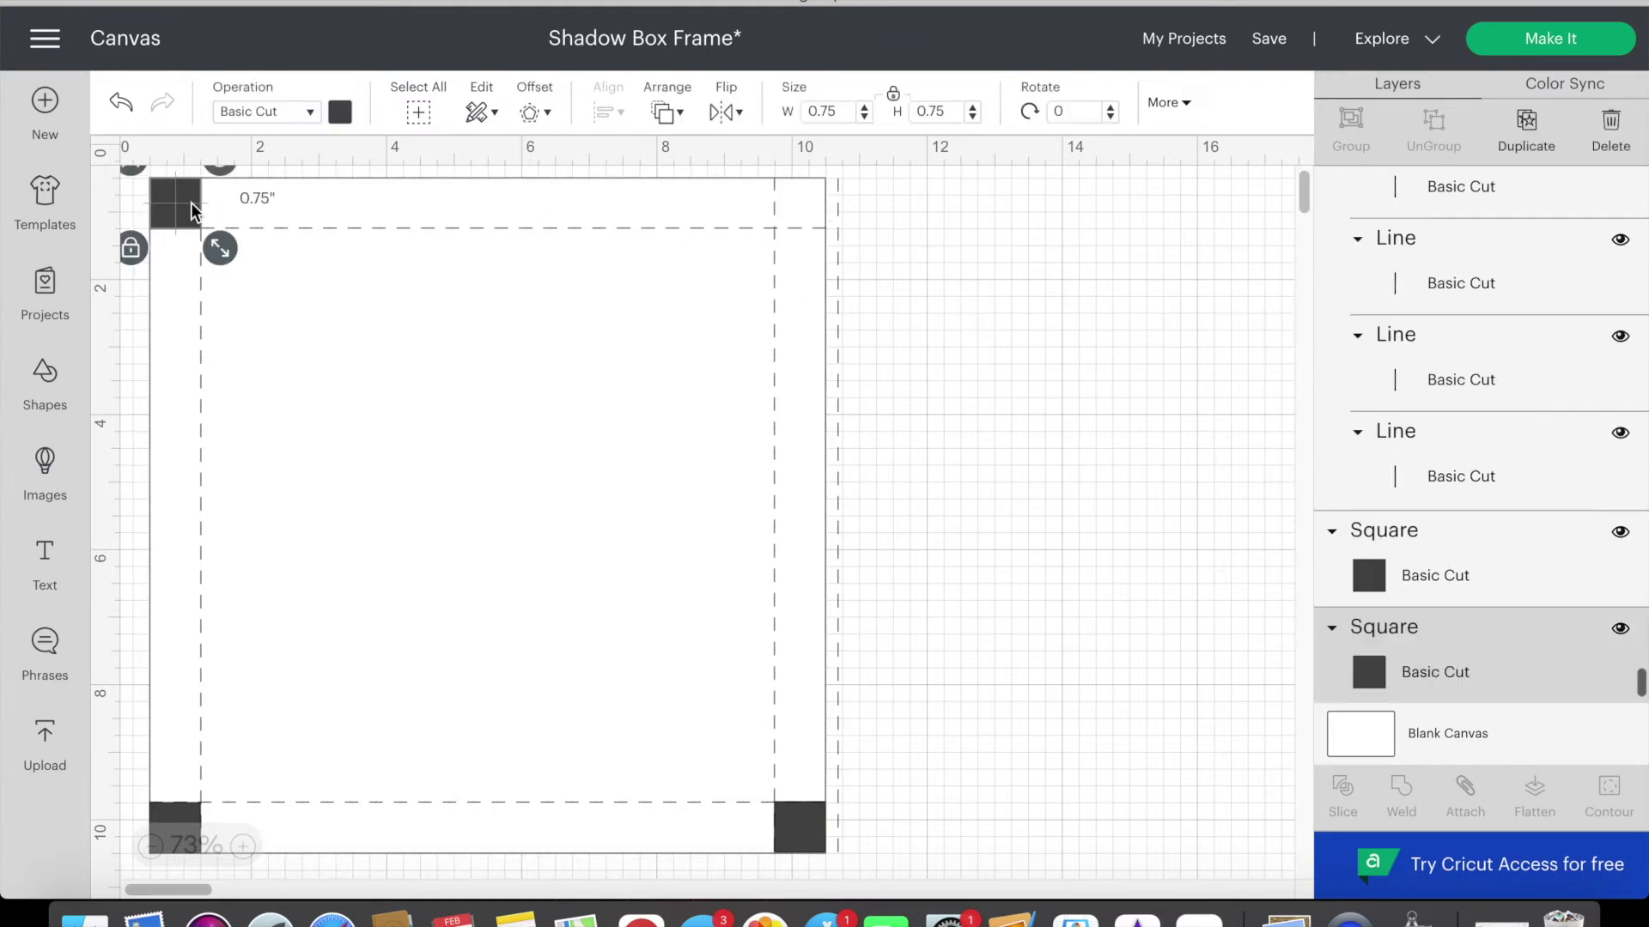
key(Delete)
click(817, 843)
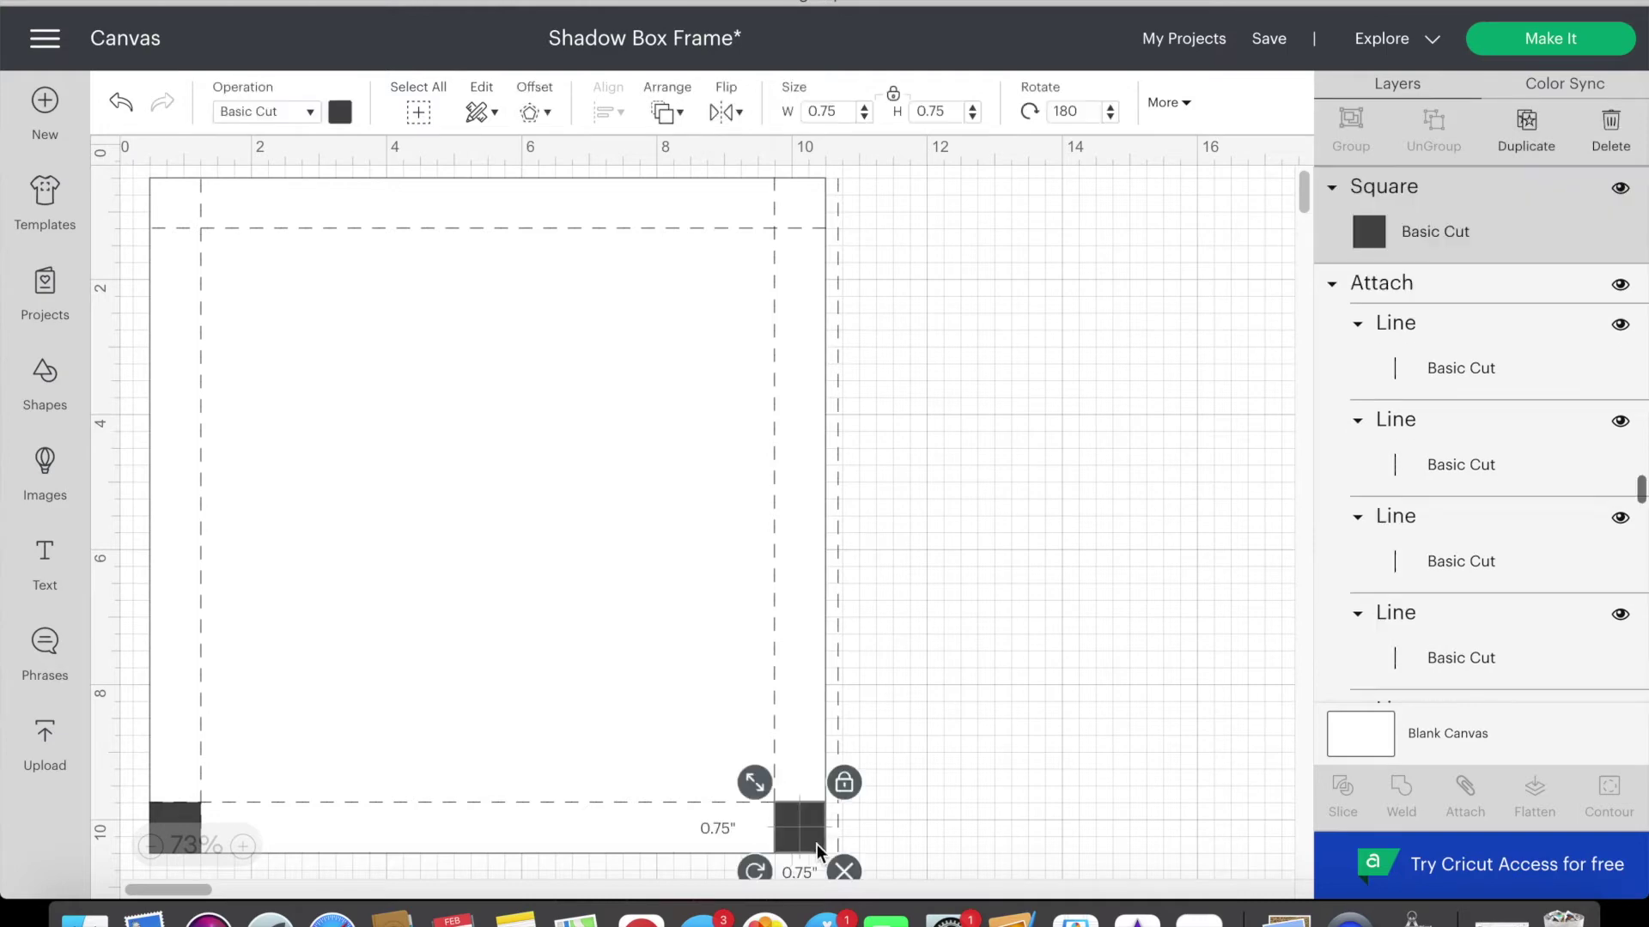
key(Delete)
click(173, 810)
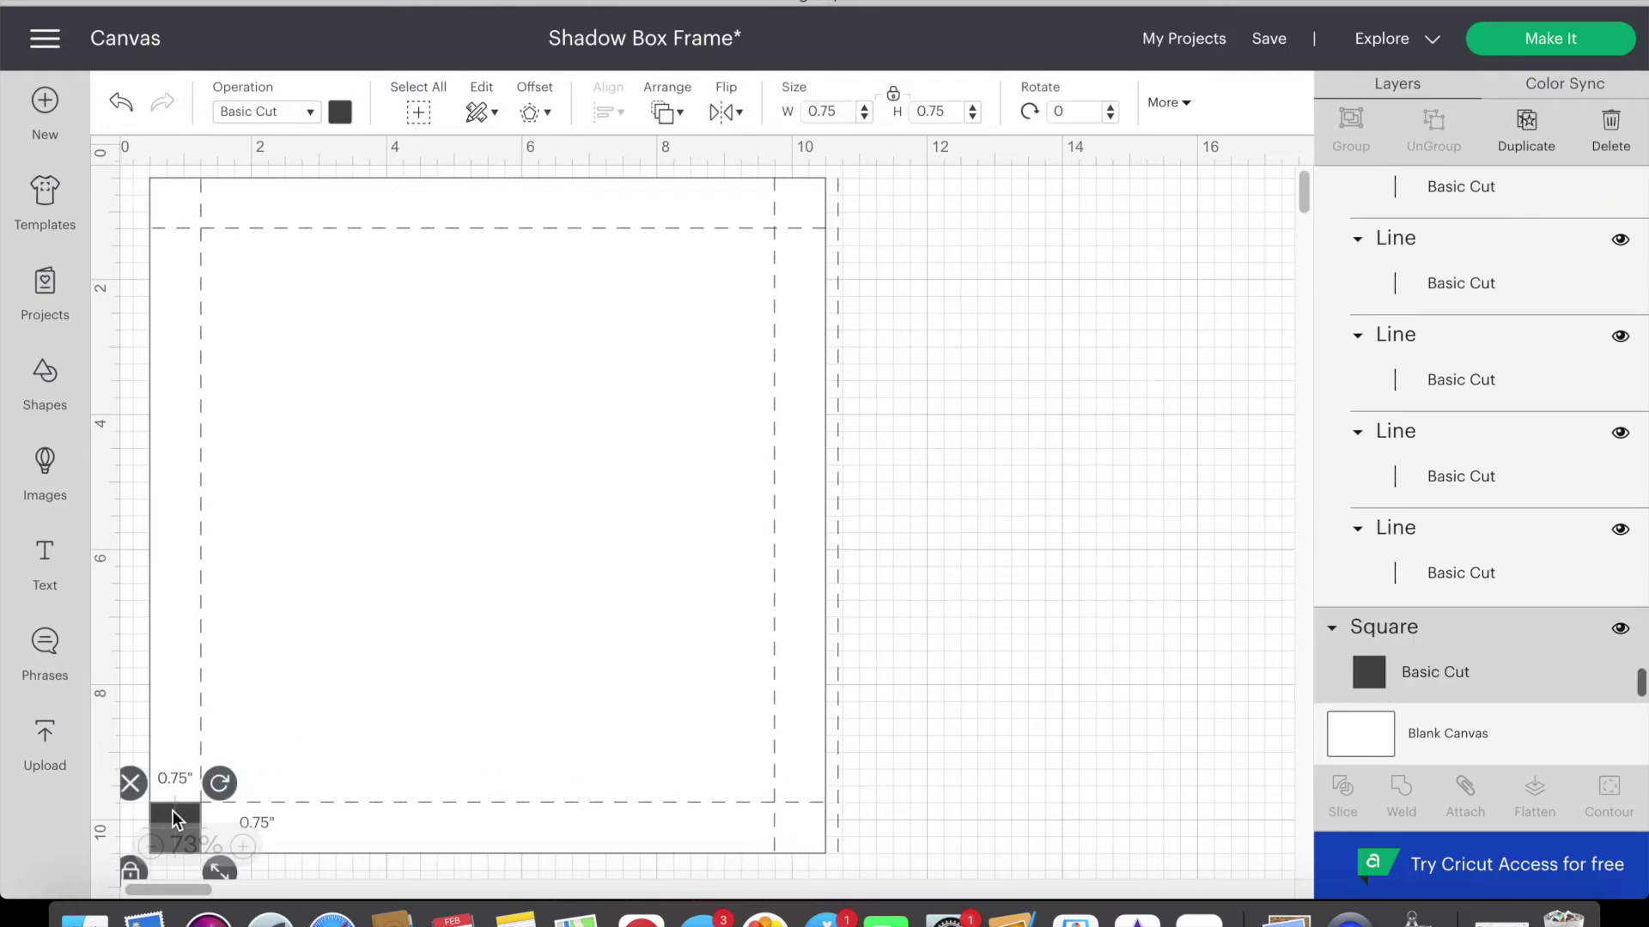
key(Delete)
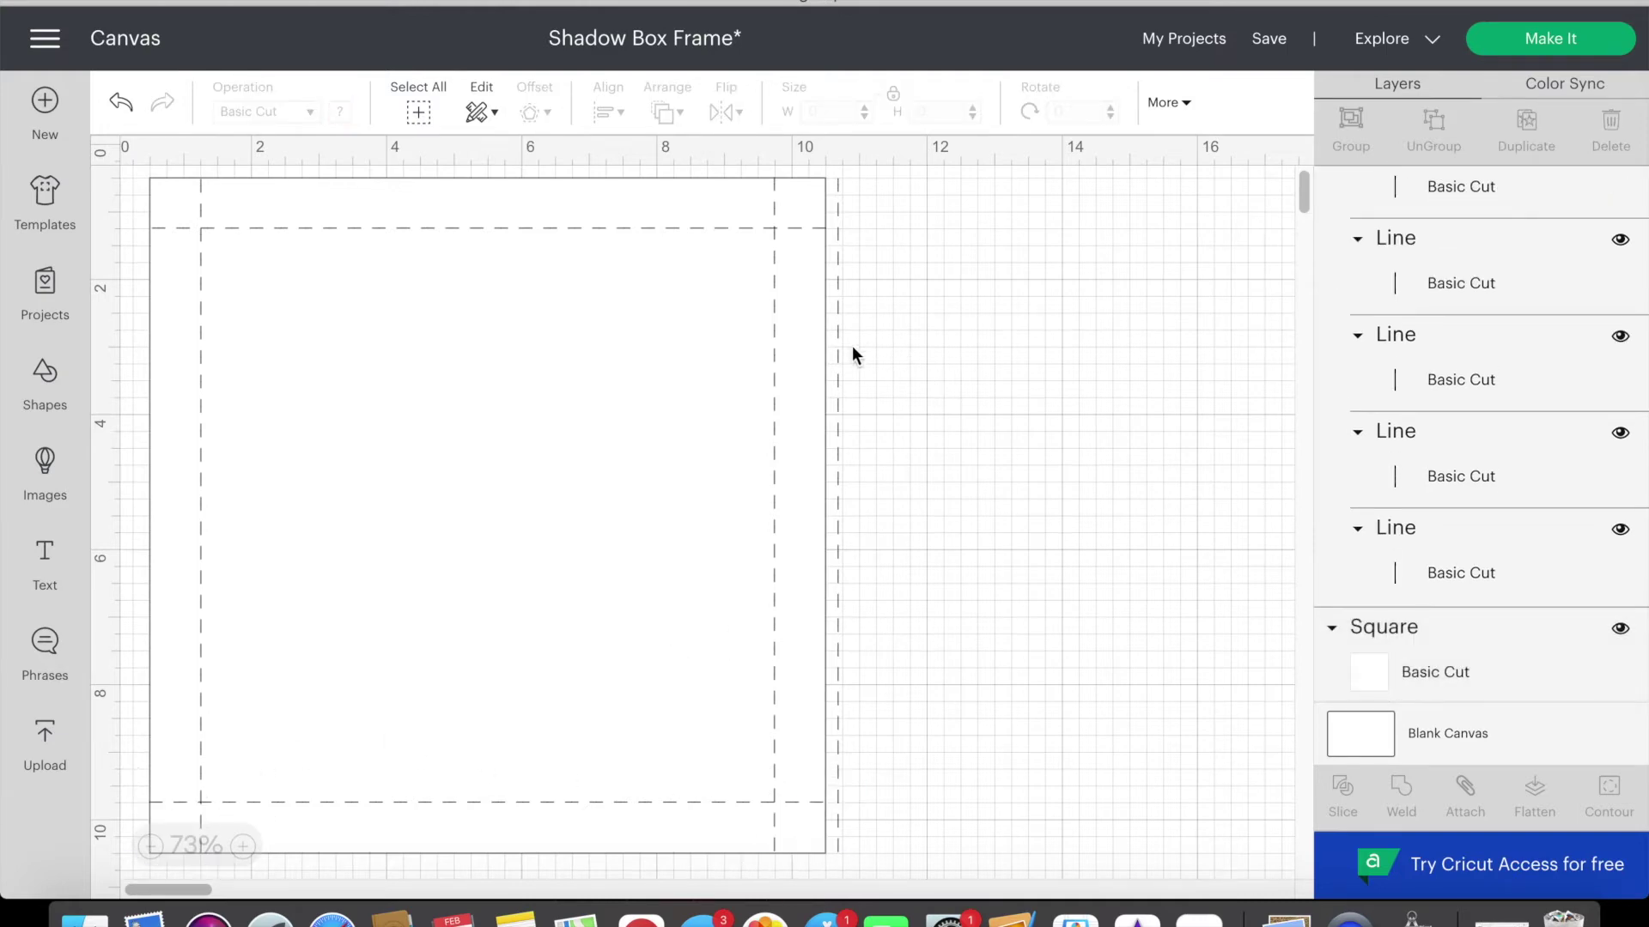
drag(851, 345, 981, 348)
click(868, 271)
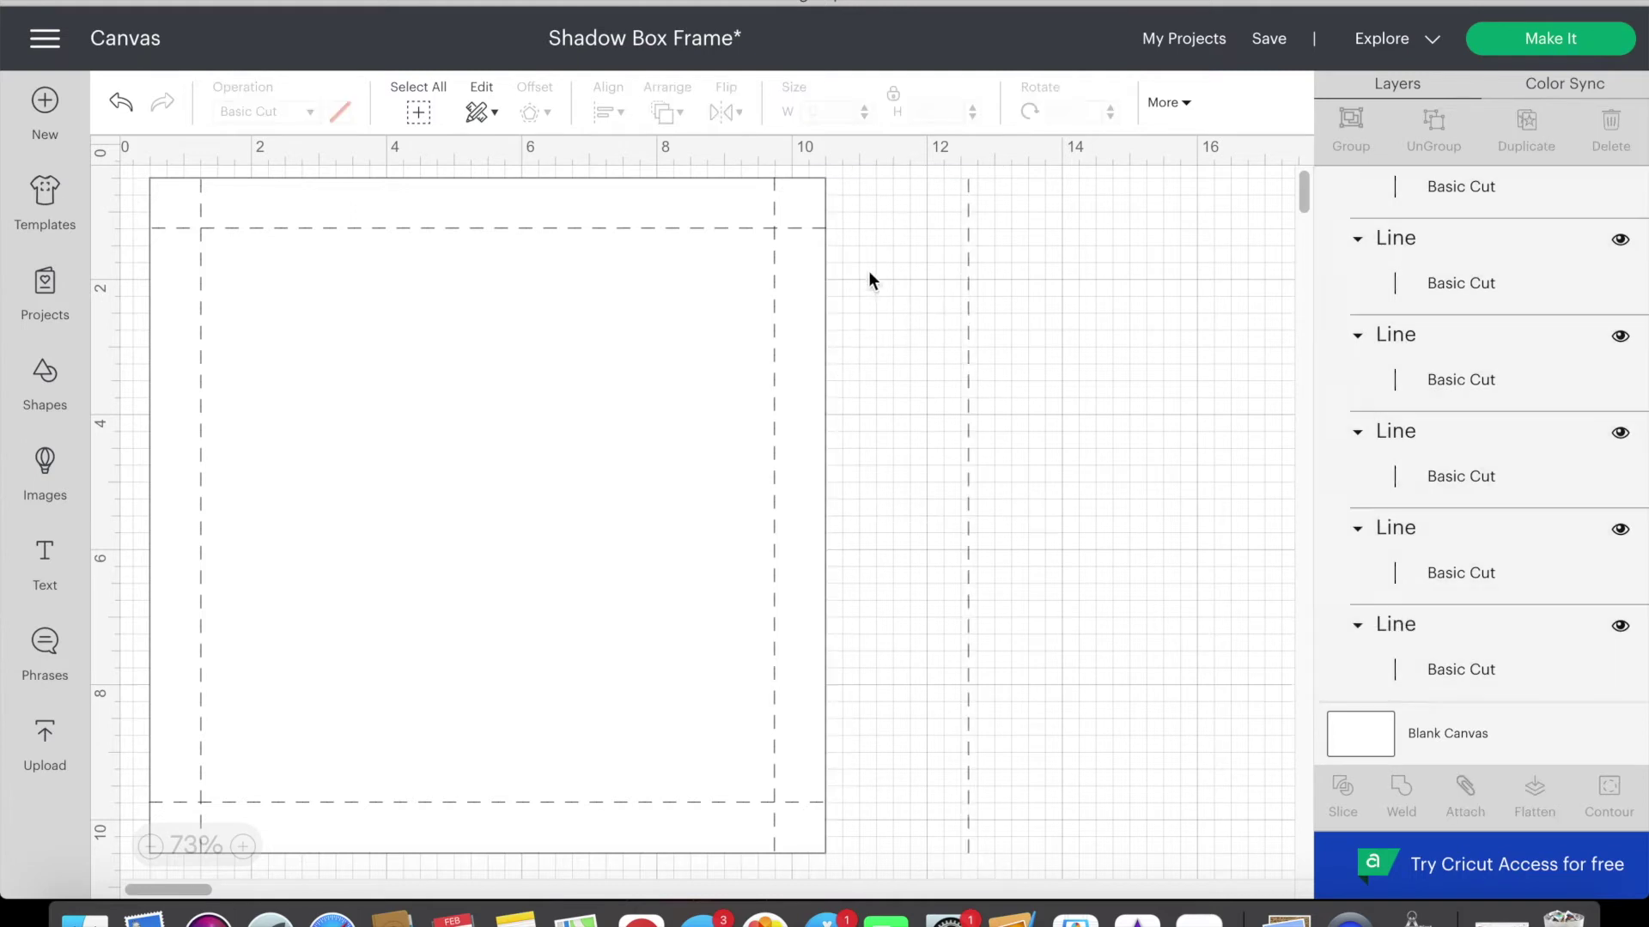
- Attach and re-split the top score lines, then check the short segments at each corner
click(810, 229)
click(1004, 391)
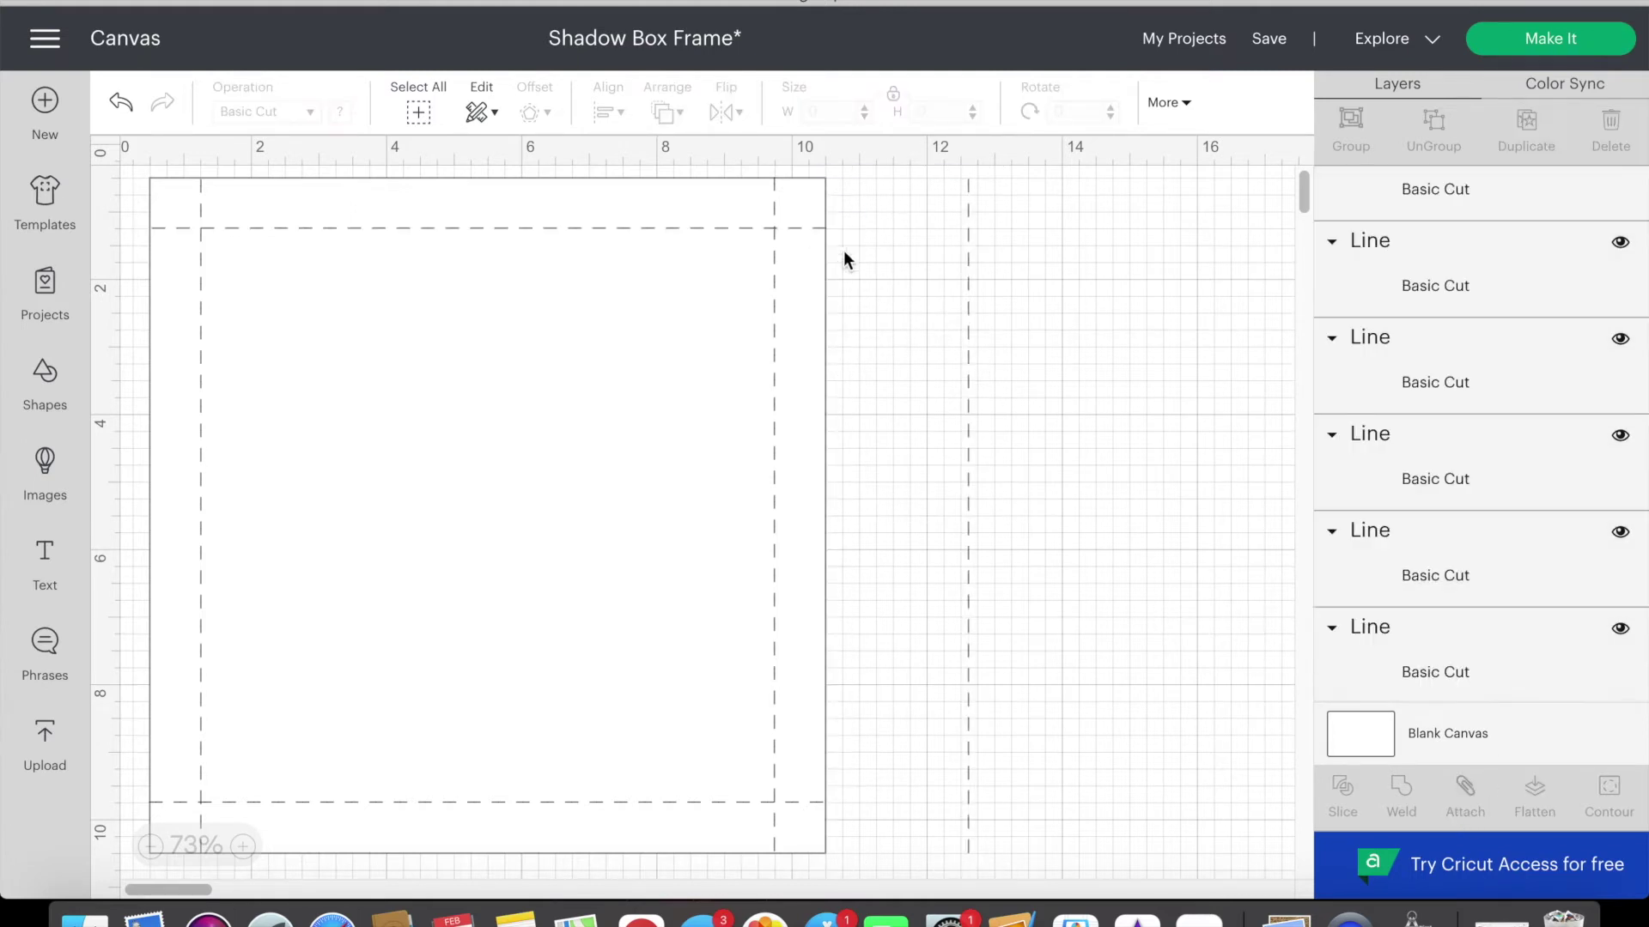
click(818, 231)
click(793, 232)
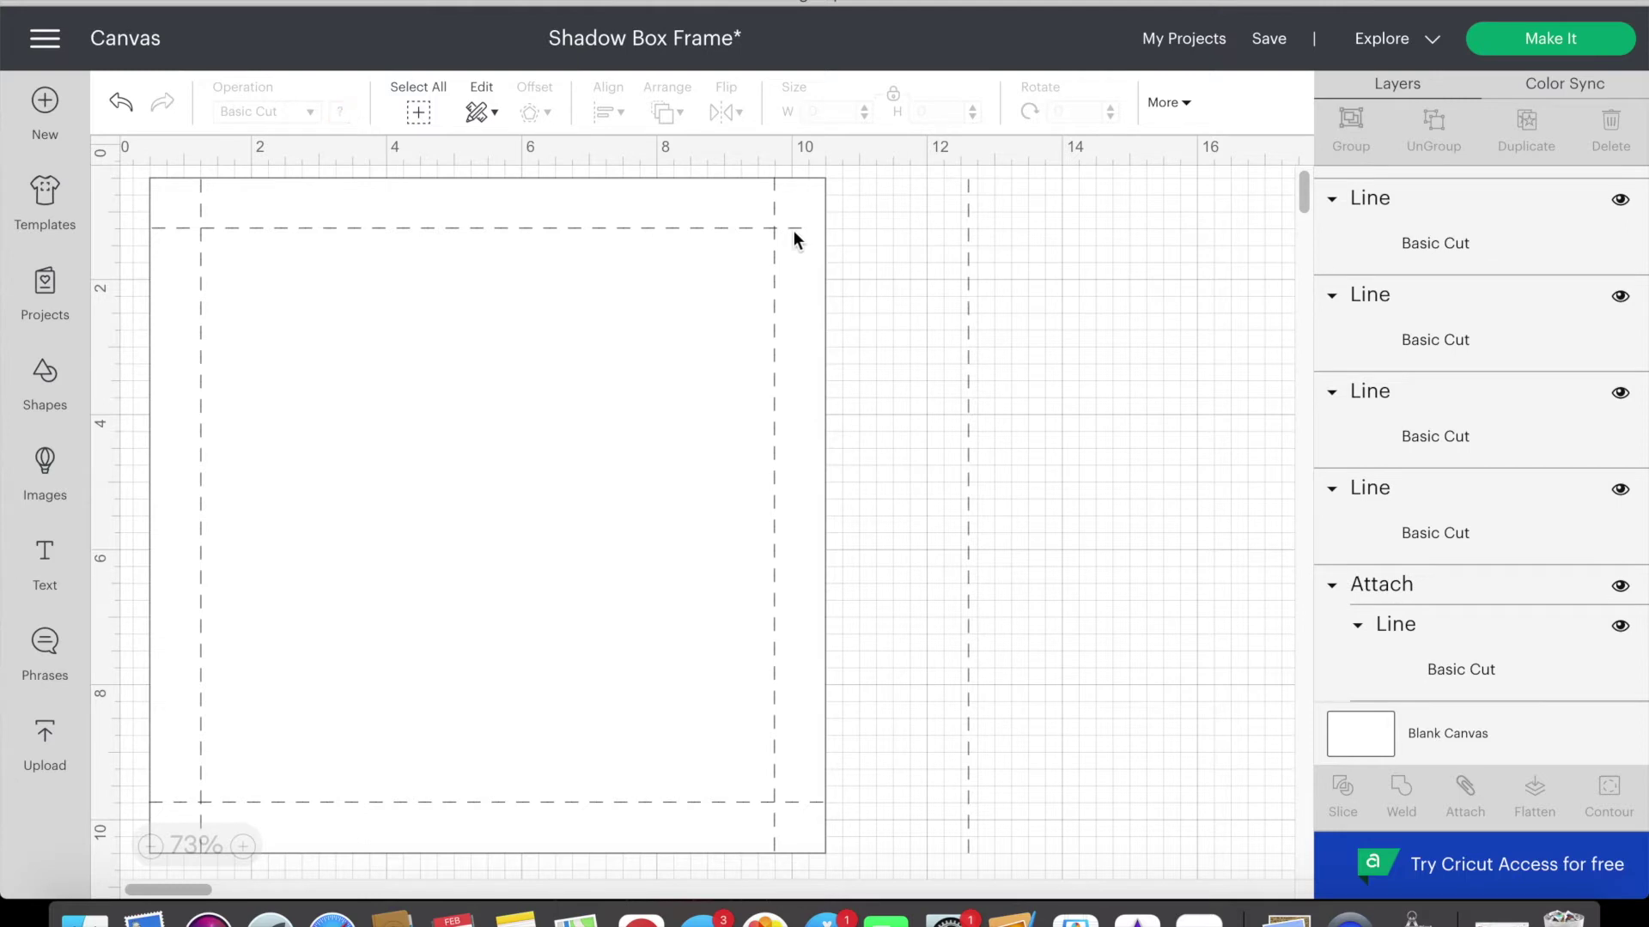
click(795, 230)
click(796, 230)
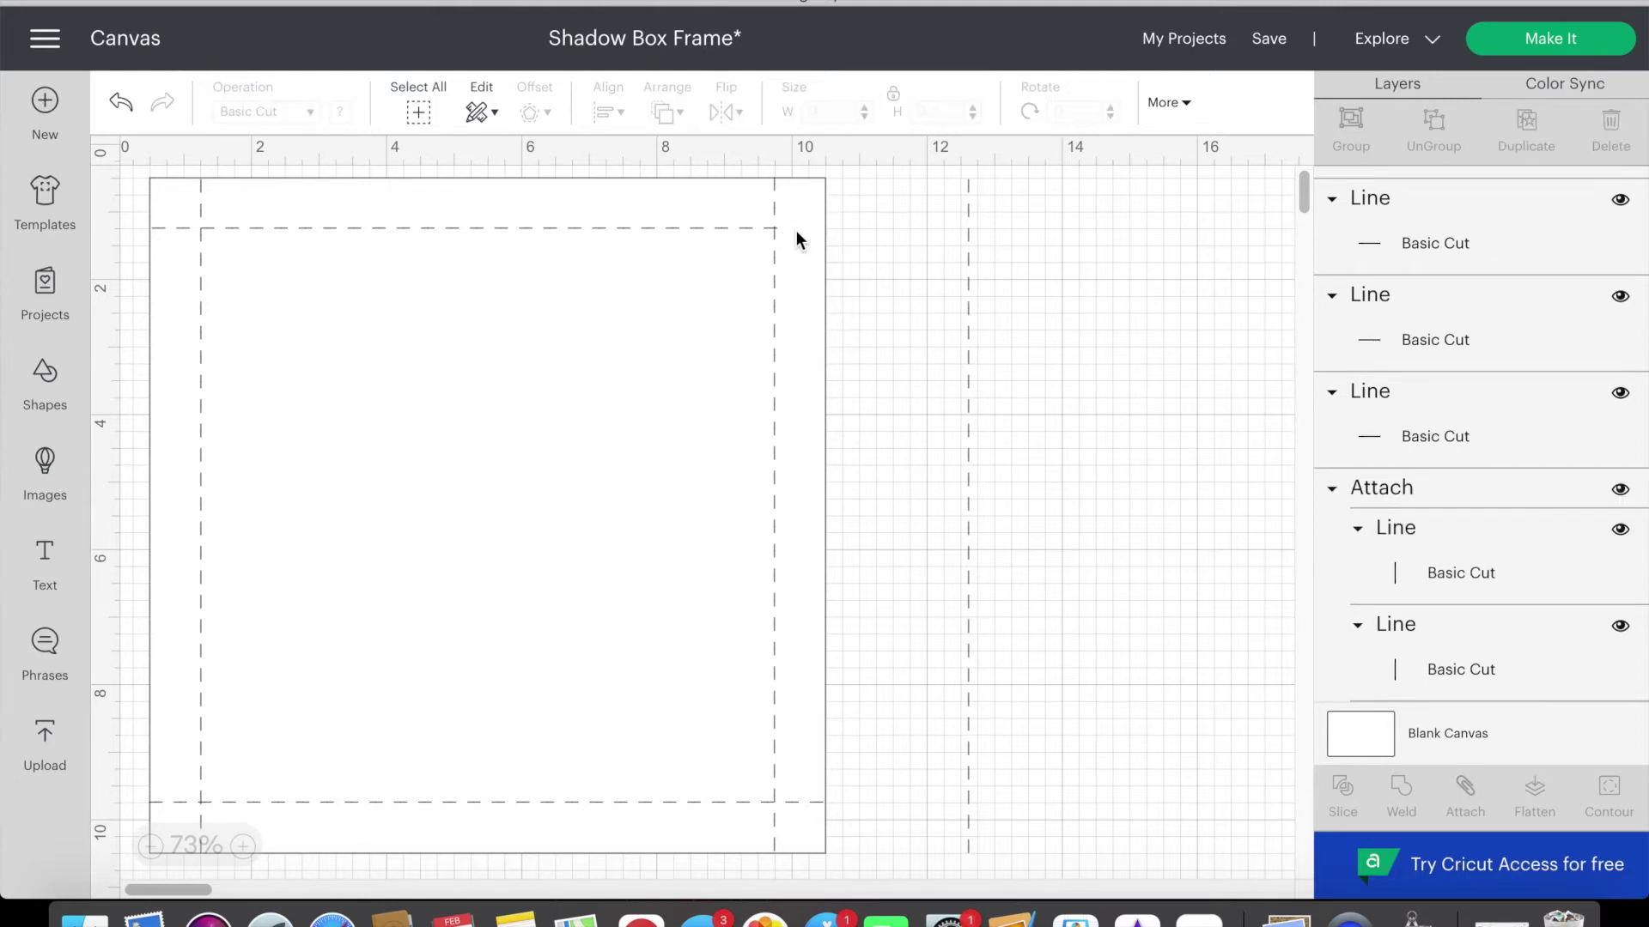
click(159, 229)
click(159, 229)
click(182, 228)
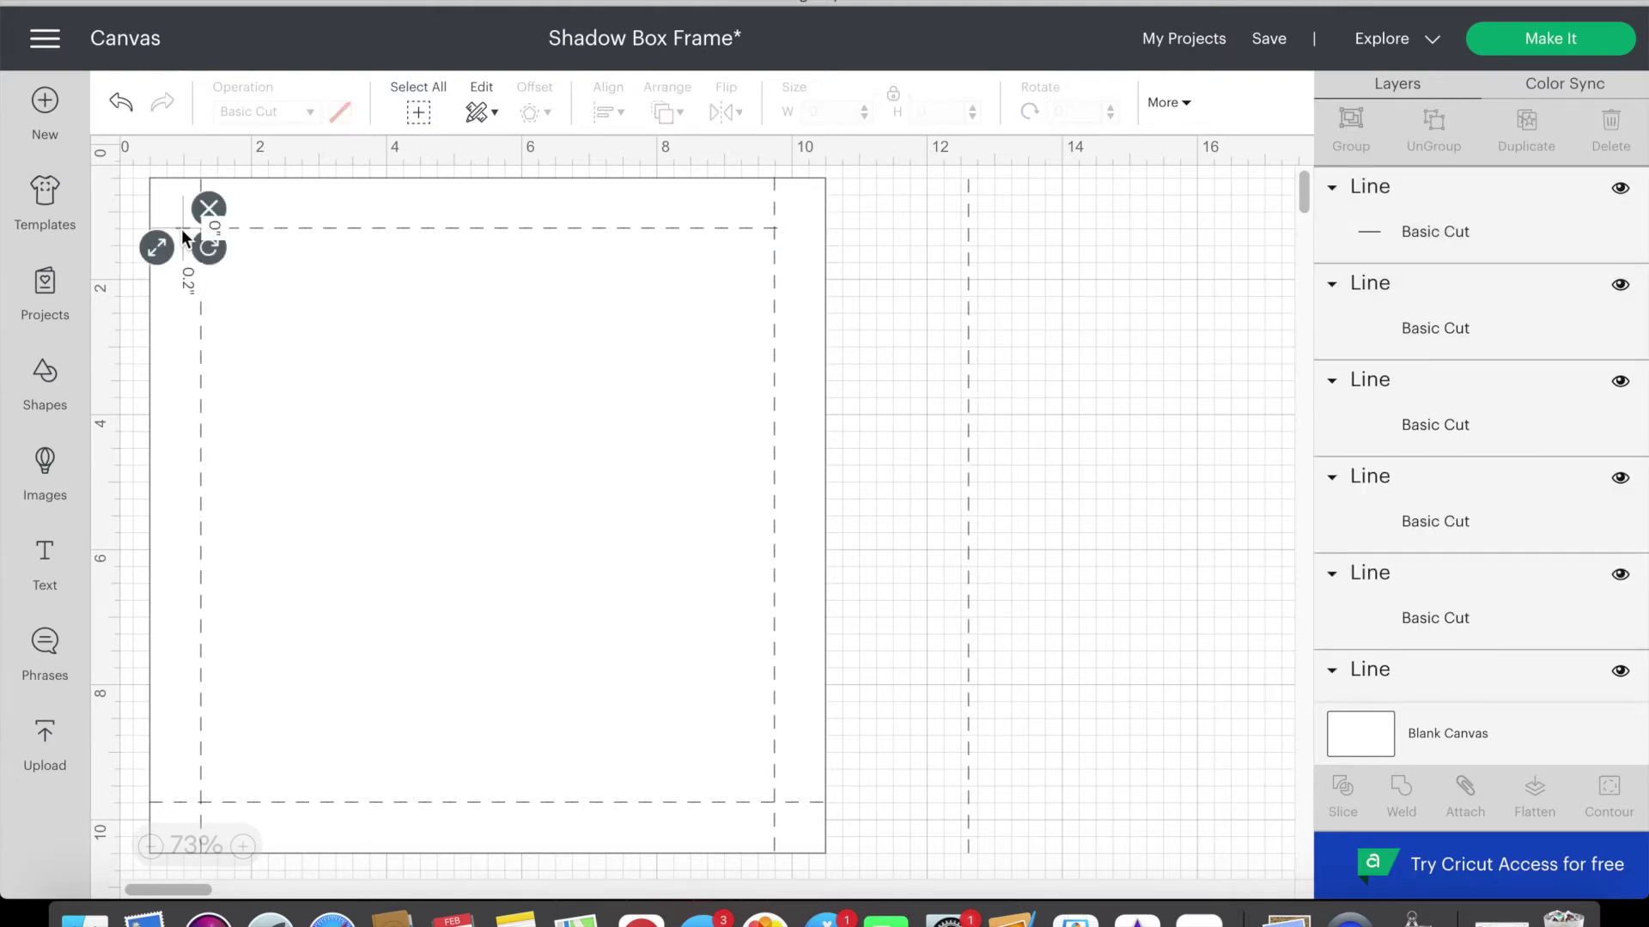
click(820, 800)
click(820, 801)
click(792, 803)
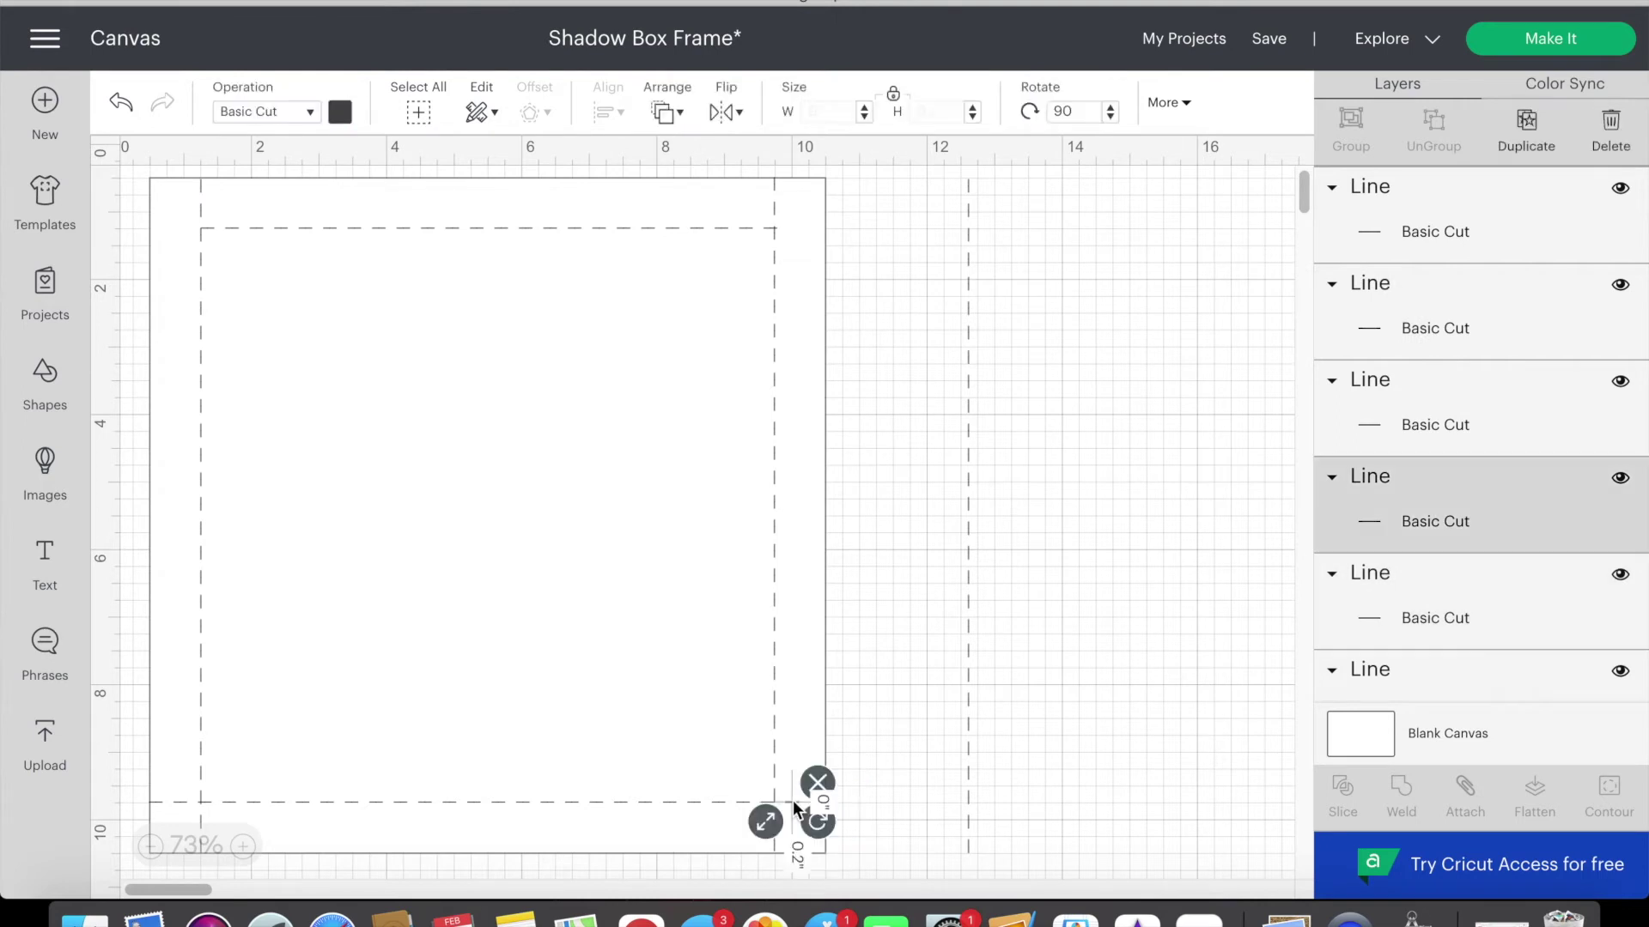
click(793, 803)
click(183, 801)
click(183, 800)
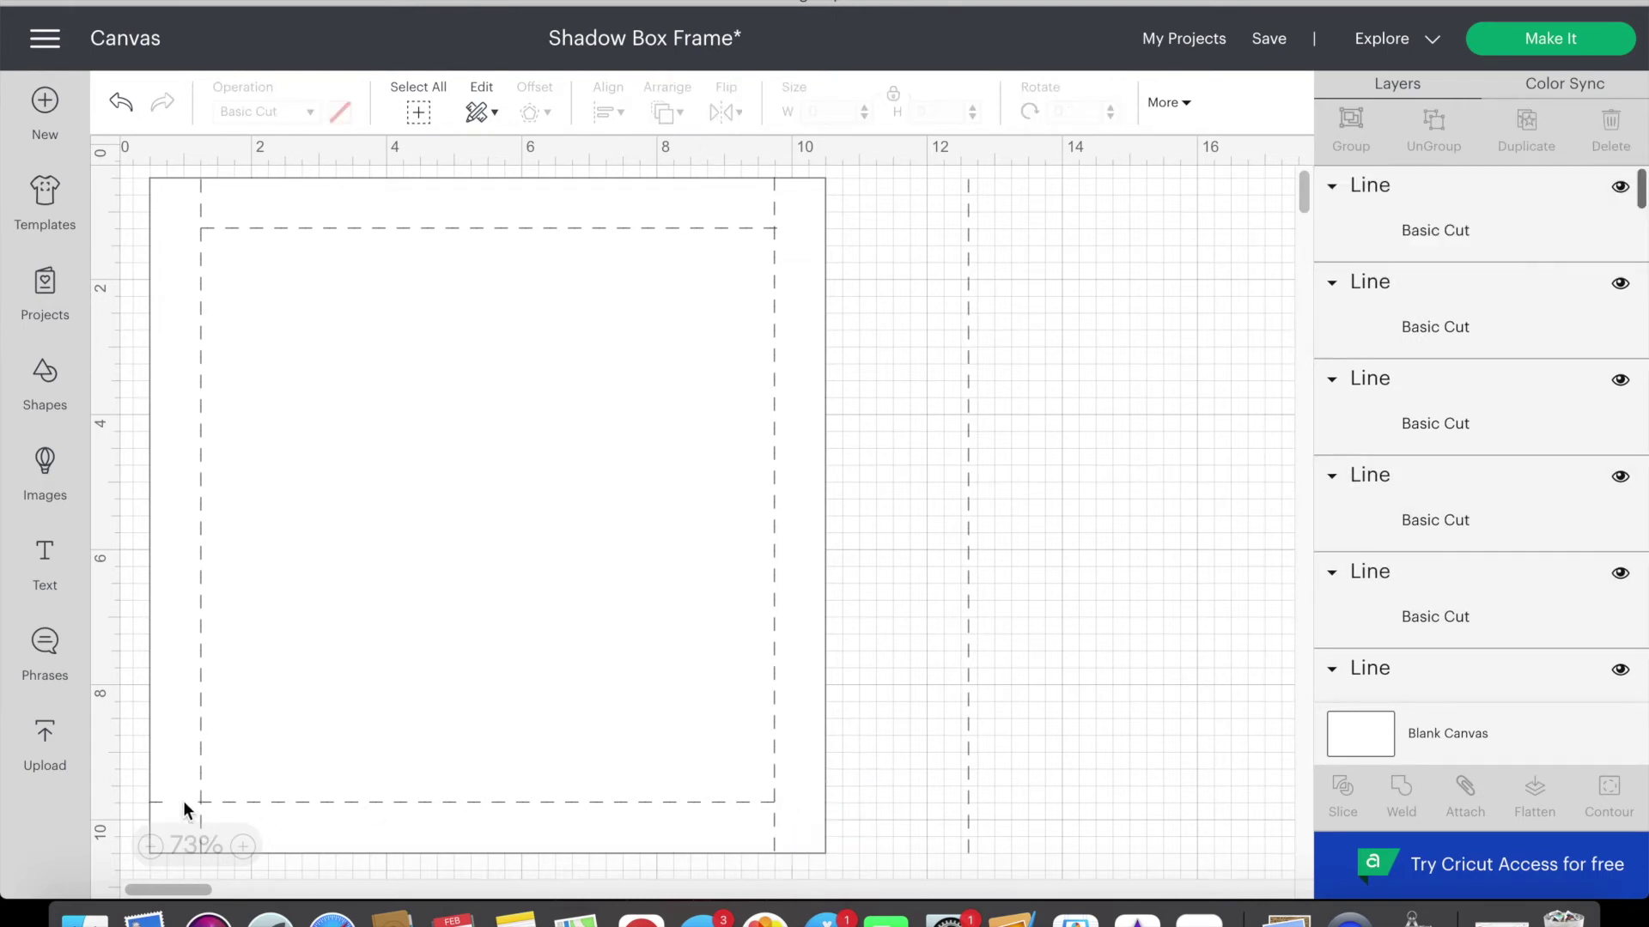
click(161, 803)
click(160, 808)
- Add a line set to Basic Cut, 0.75 inches long and rotated 90°
click(45, 386)
click(180, 218)
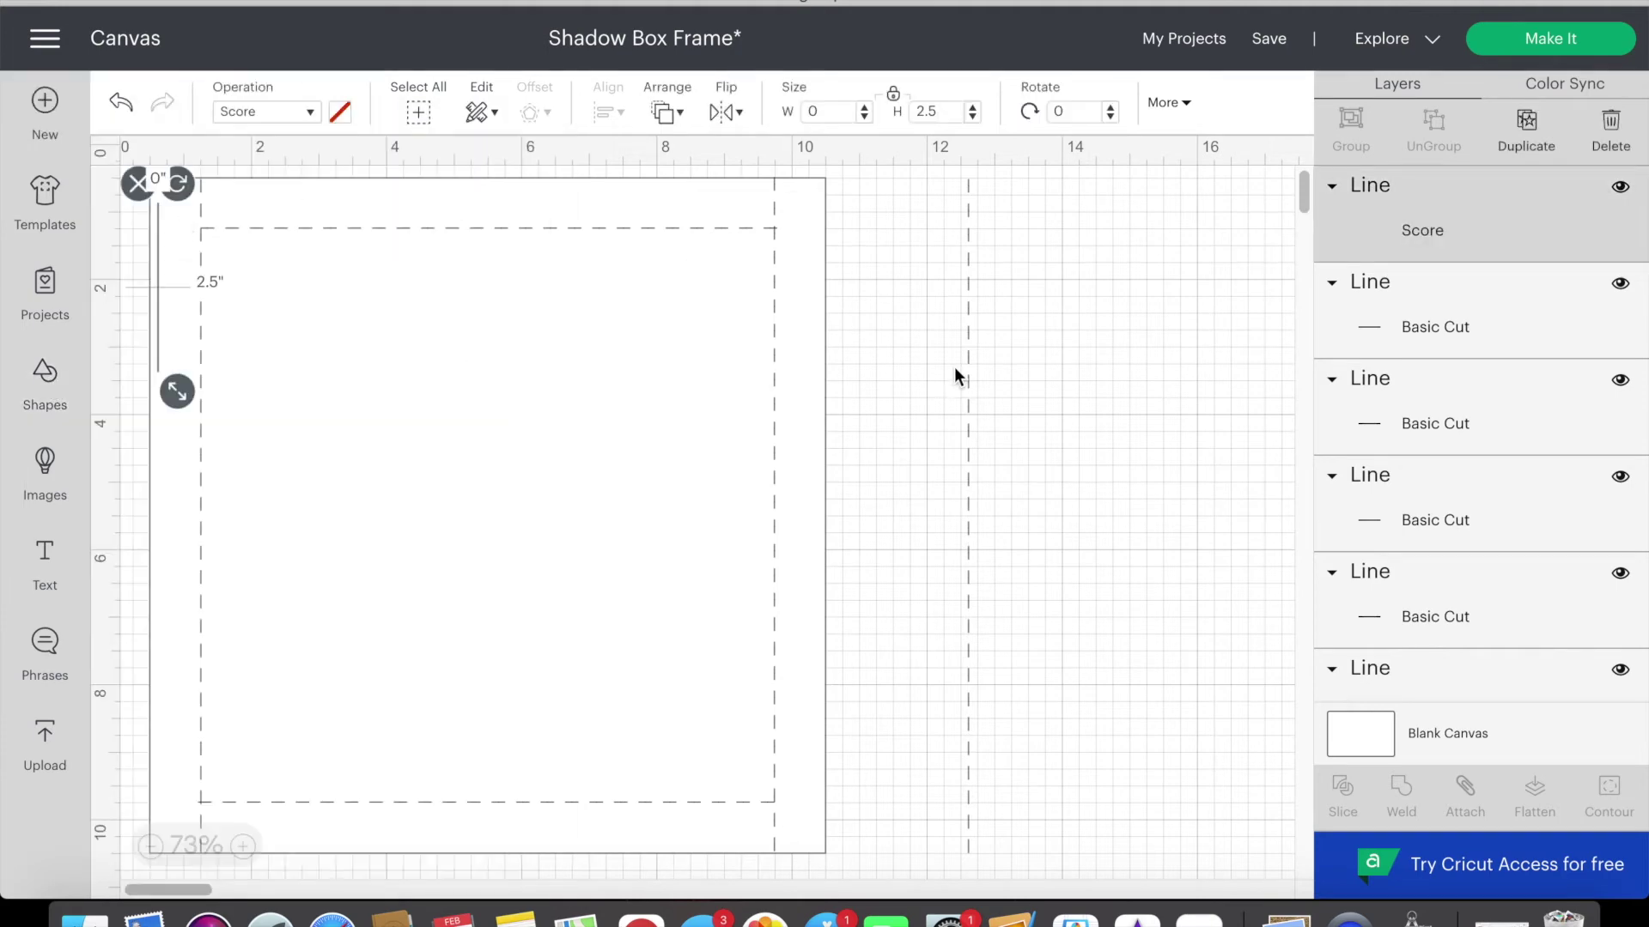
click(310, 129)
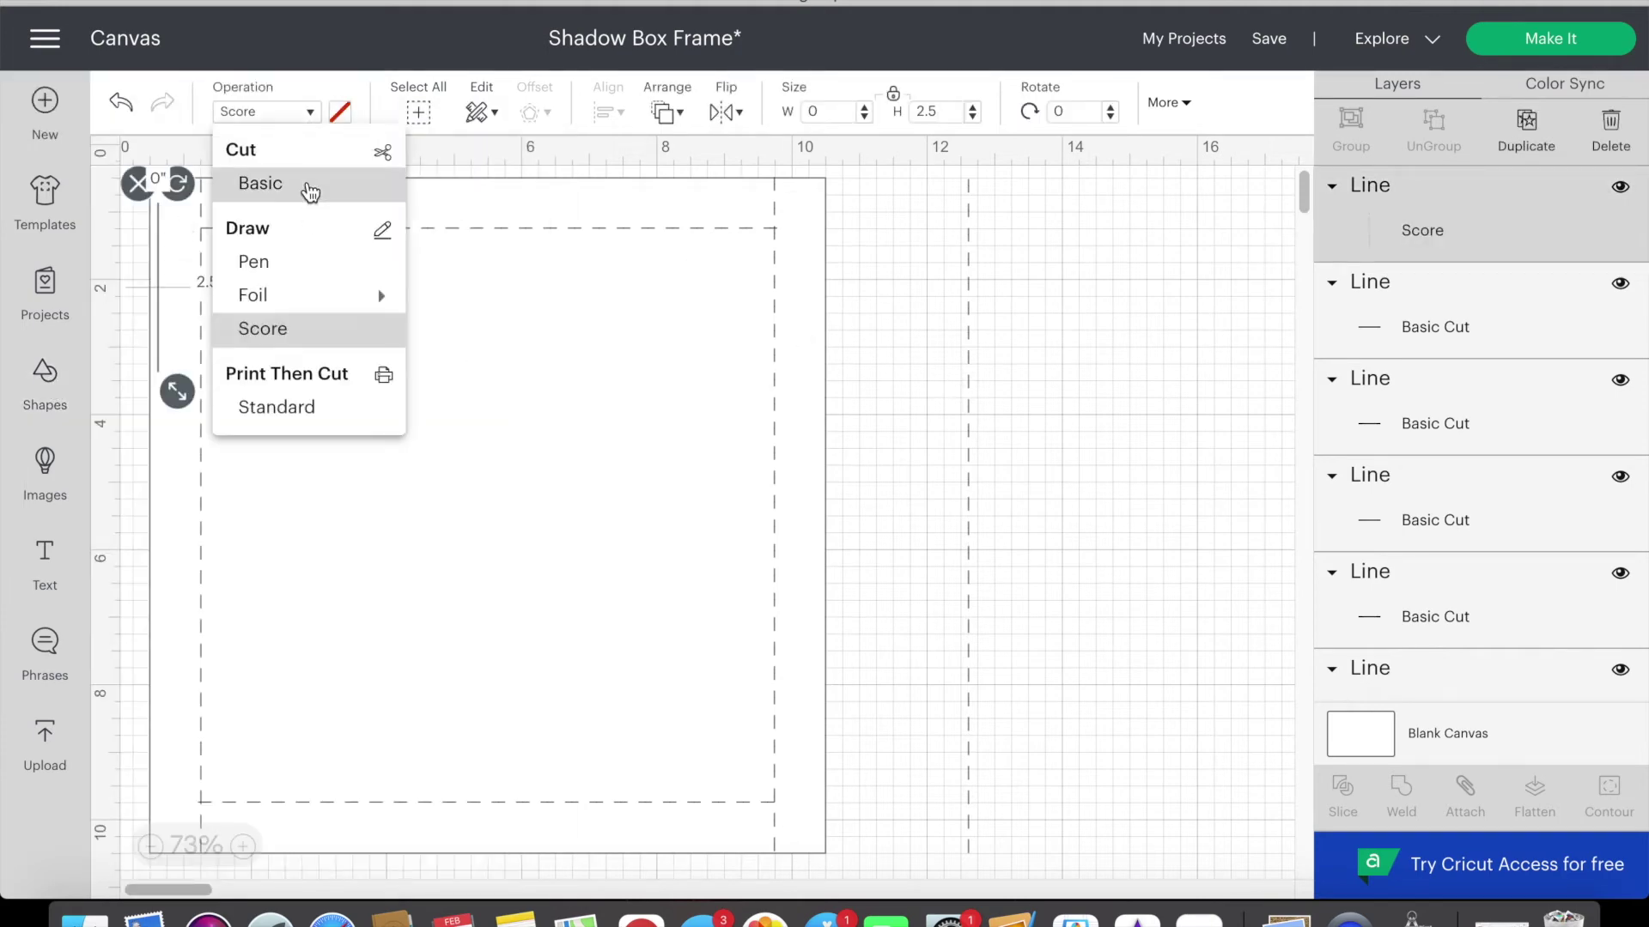
click(306, 191)
drag(944, 119, 878, 123)
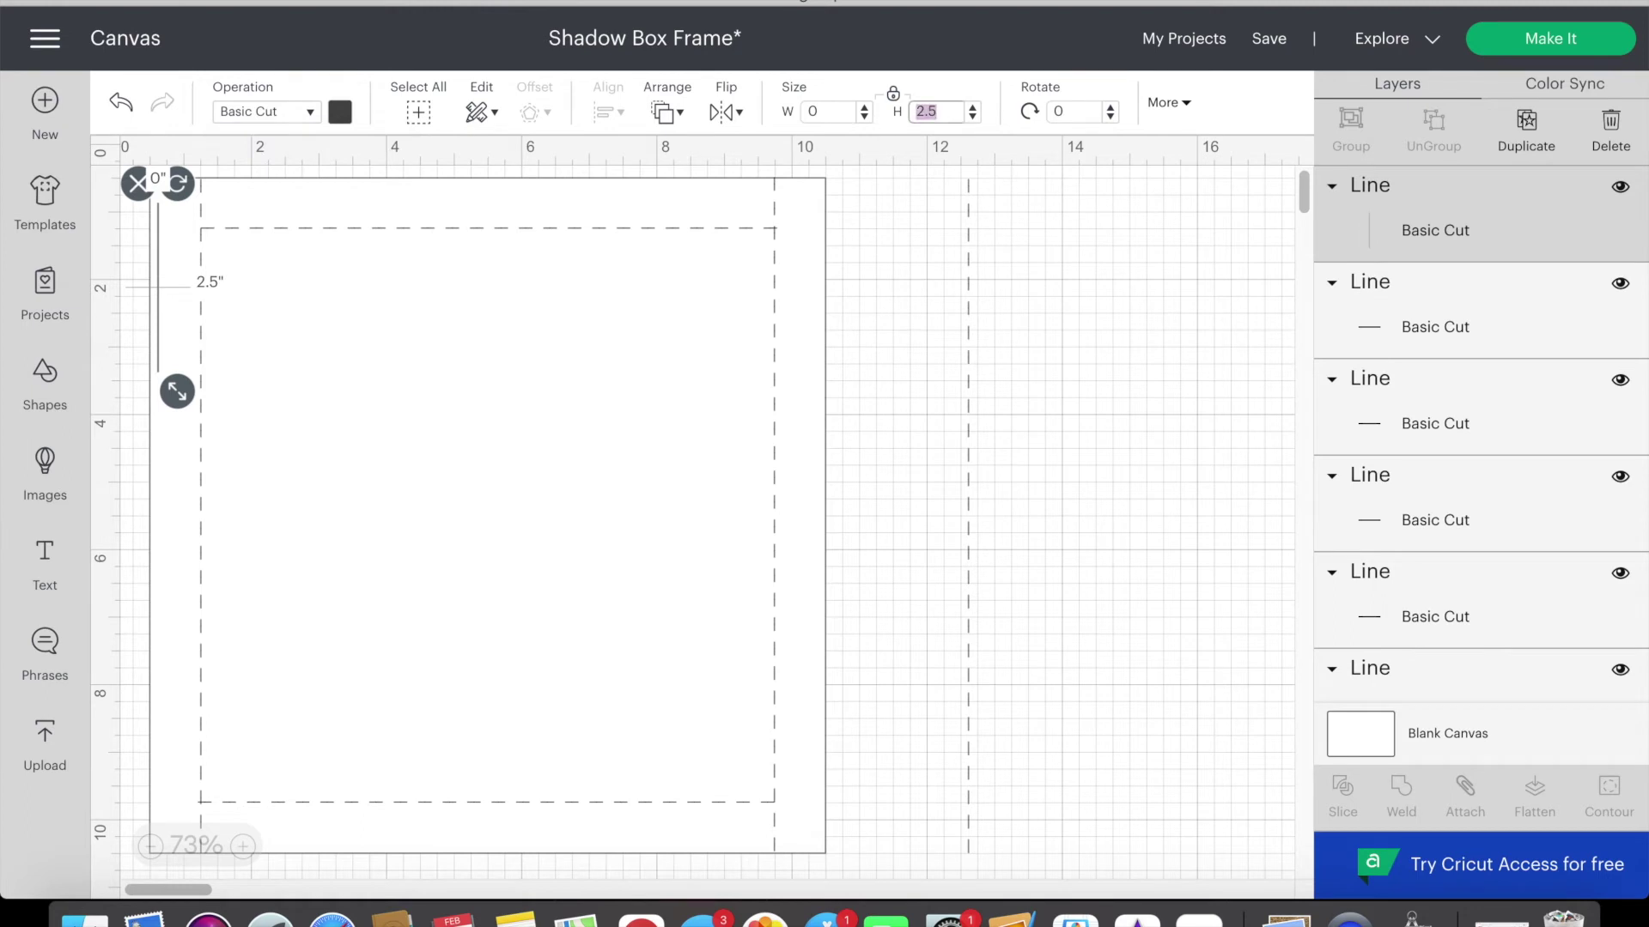
text(.75)
key(Return)
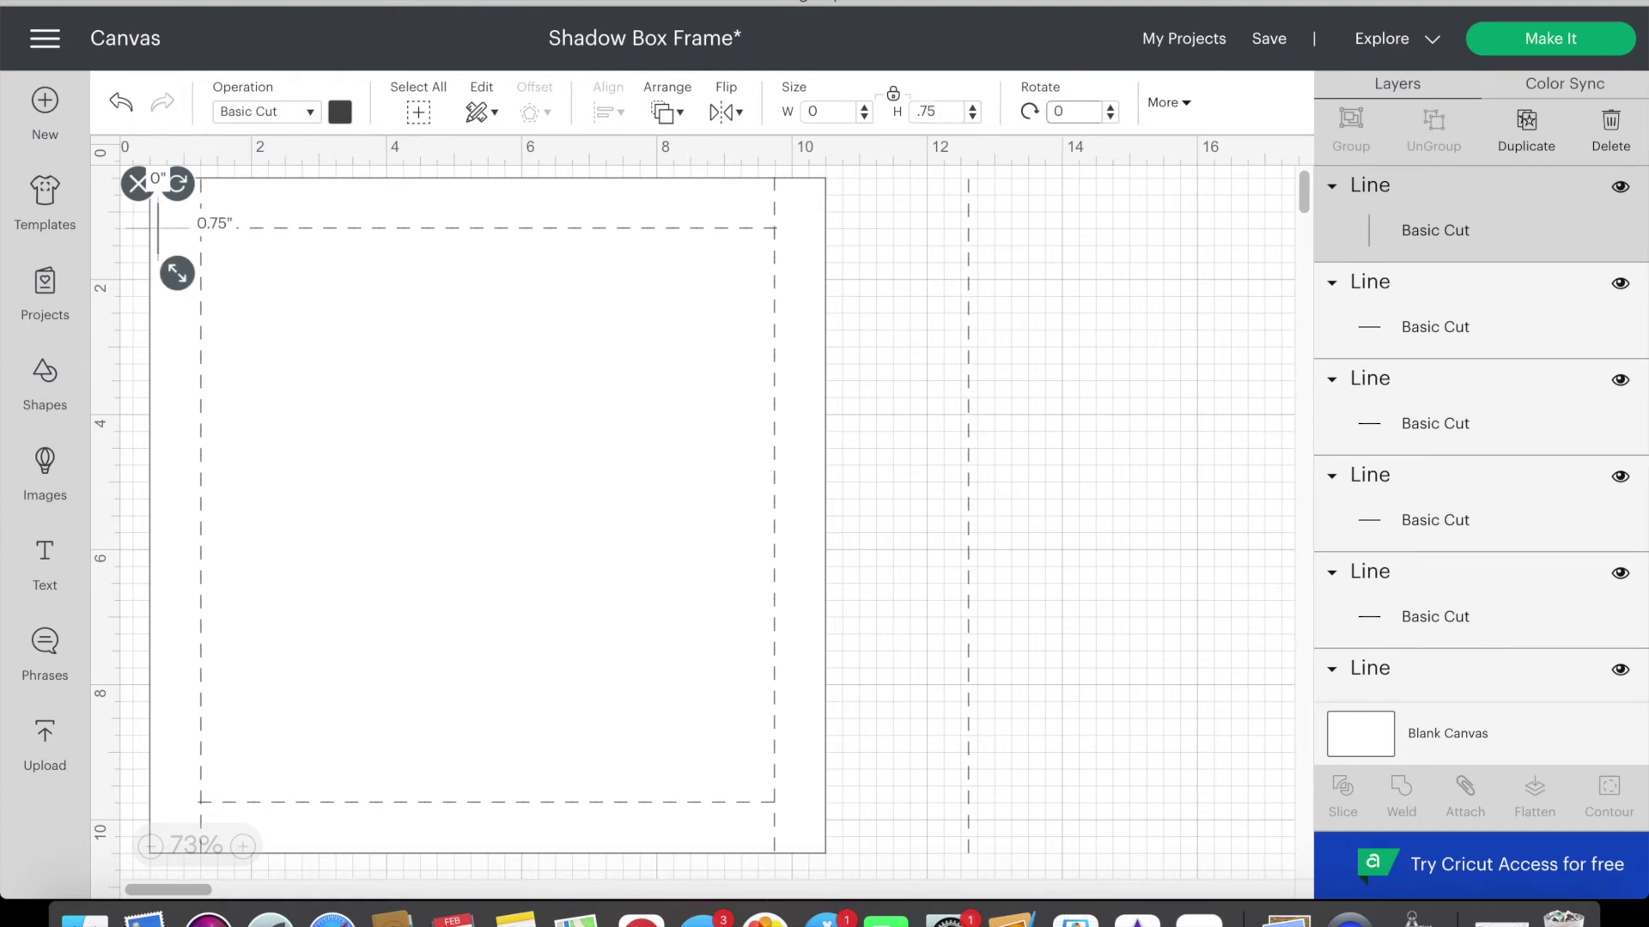
text(90)
key(Return)
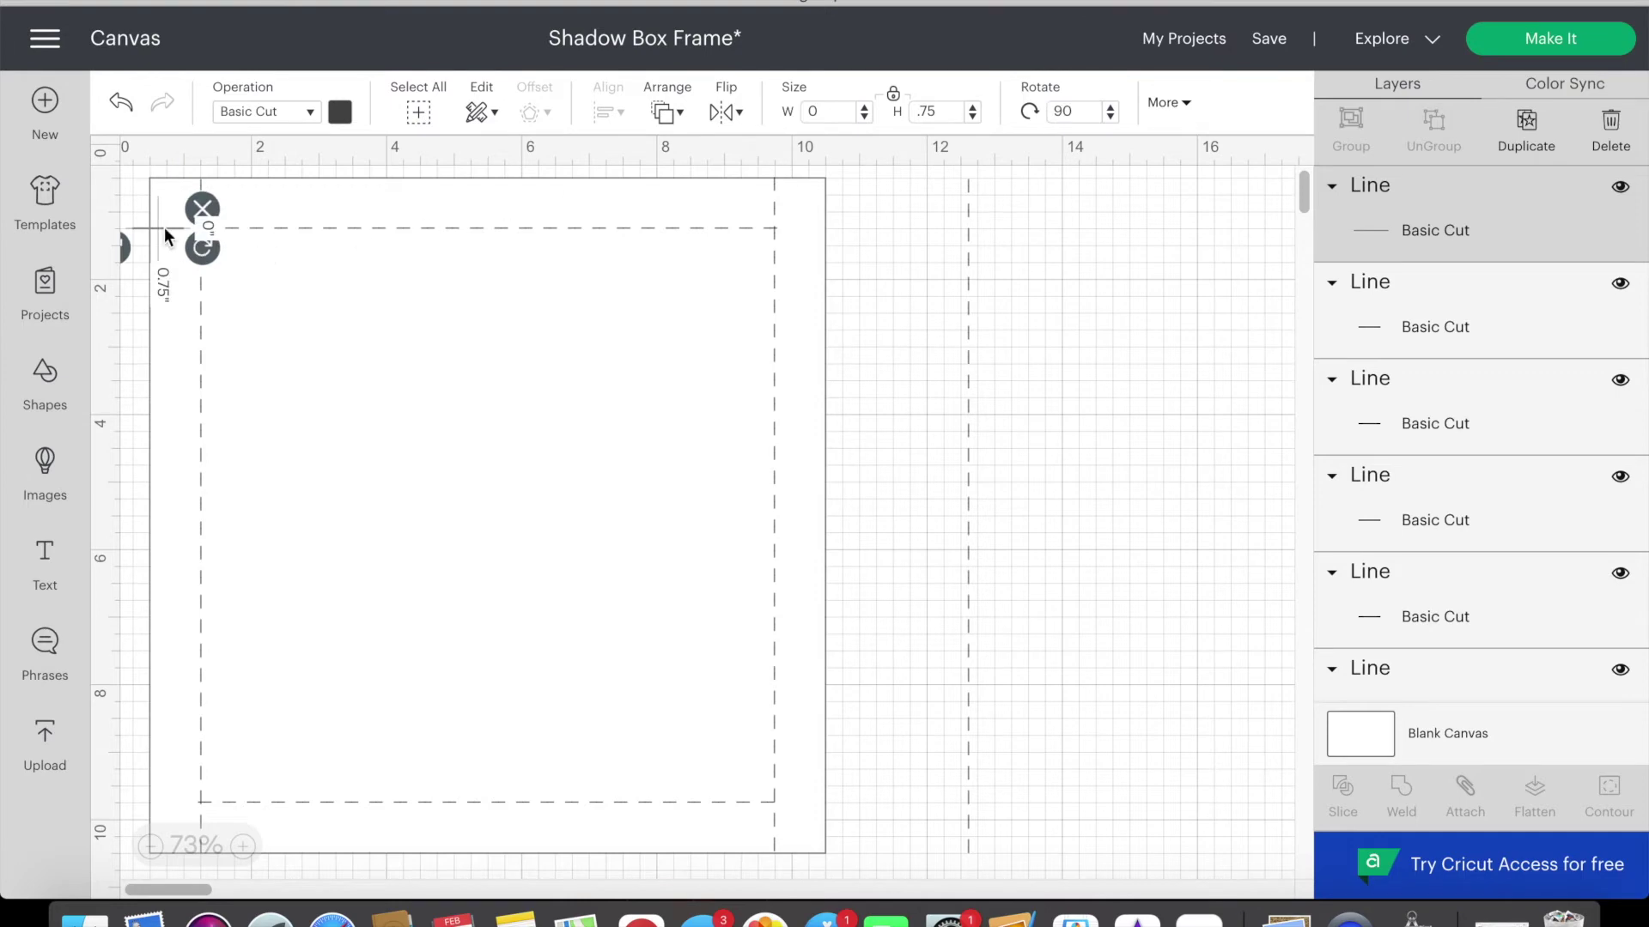
- Position the 0.75-inch cut line at the frame's top and bottom corners
drag(165, 229, 181, 229)
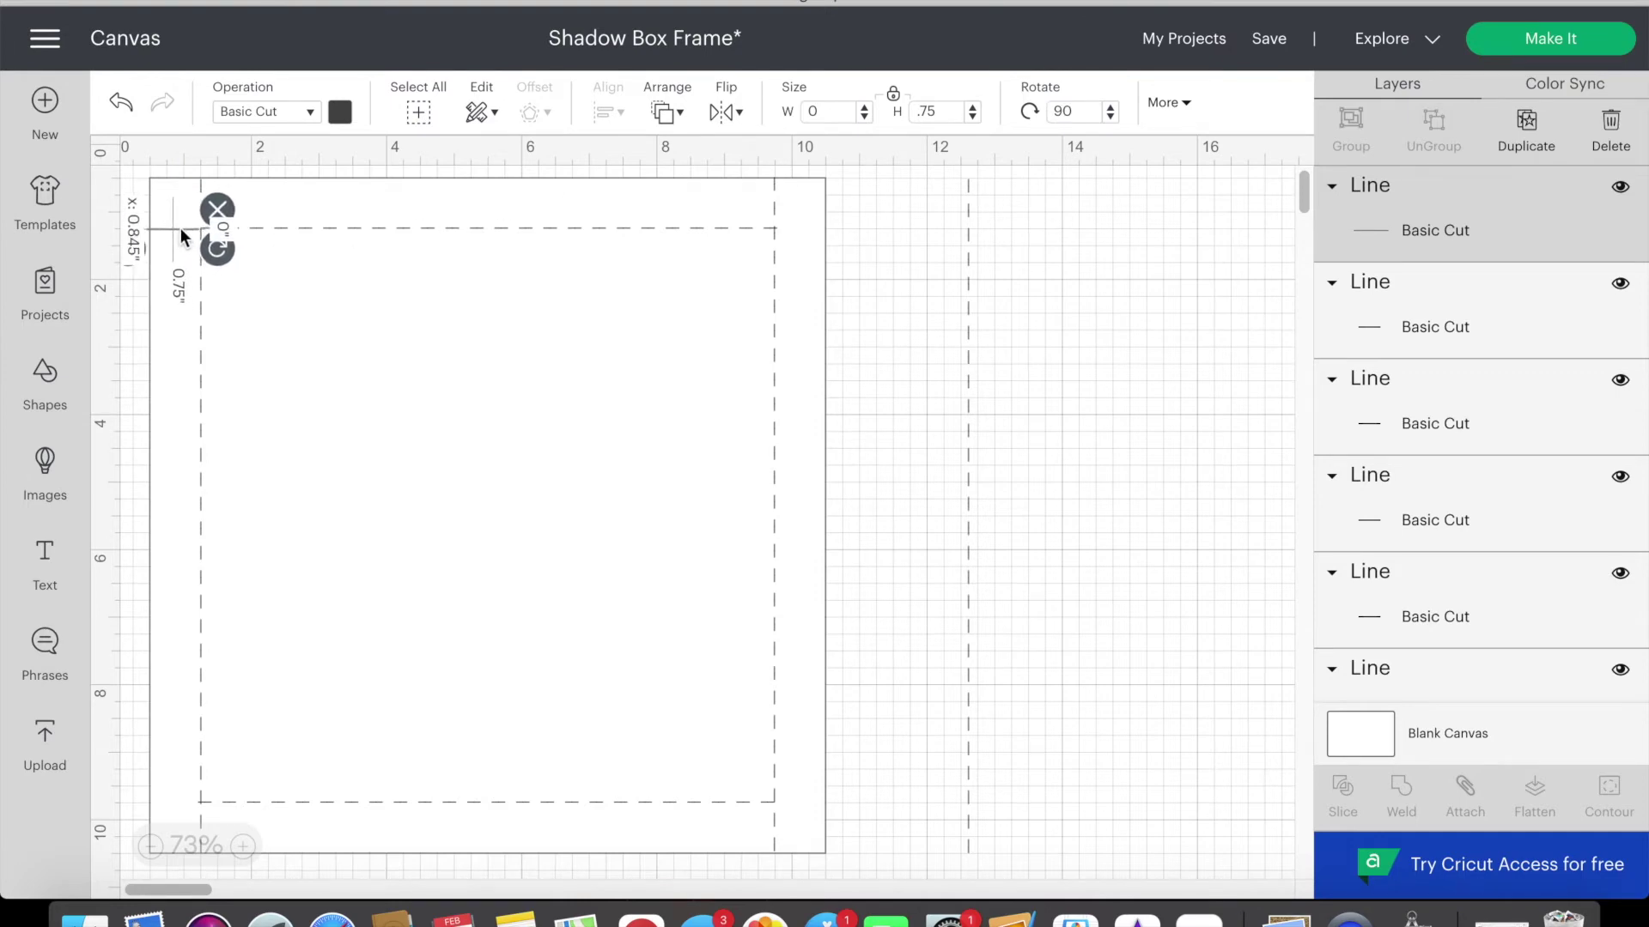
click(198, 228)
click(174, 229)
drag(174, 229, 185, 799)
click(791, 225)
click(893, 664)
click(808, 799)
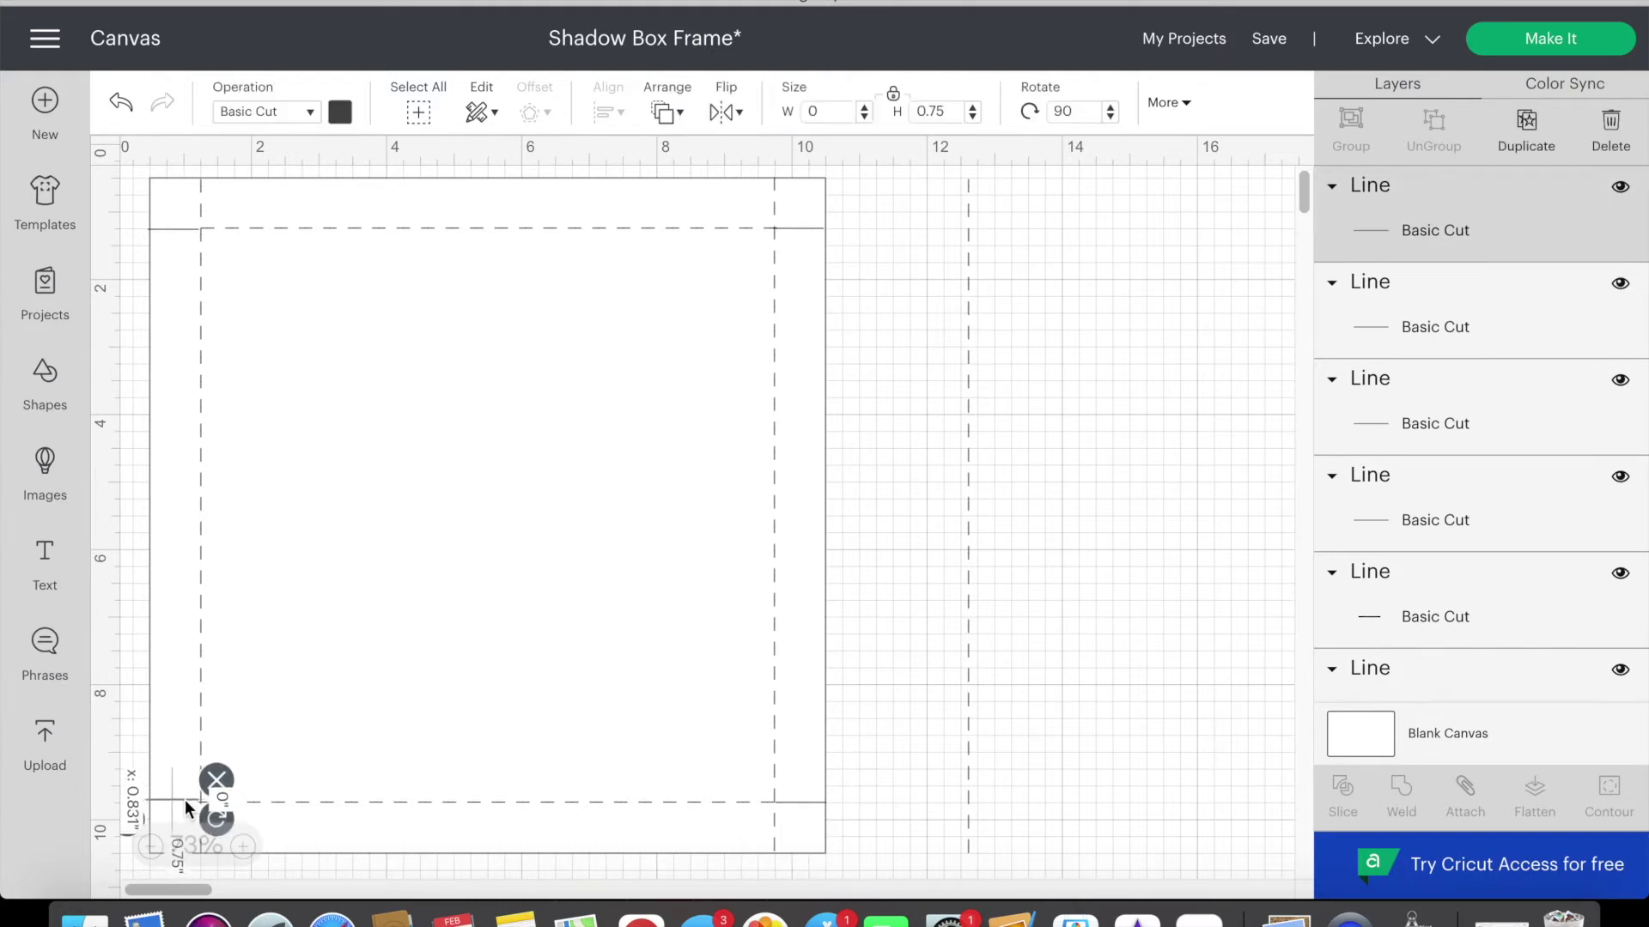
click(994, 642)
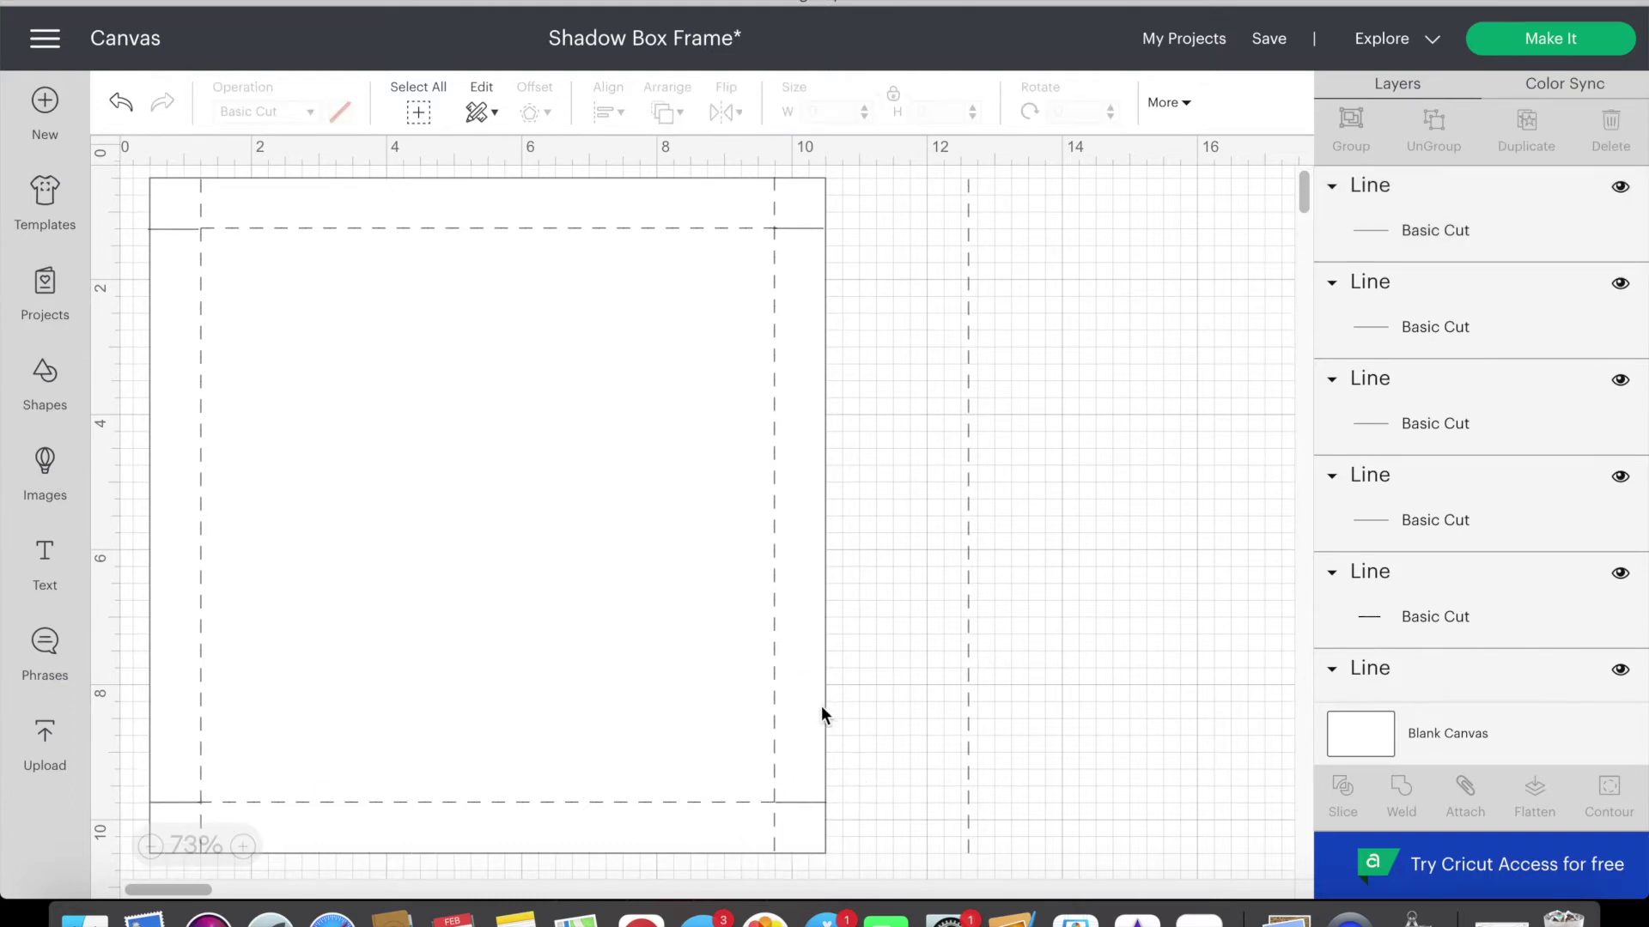
- Hide the 10-inch square and try attaching the frame lines, then undo it and show the square again
click(705, 595)
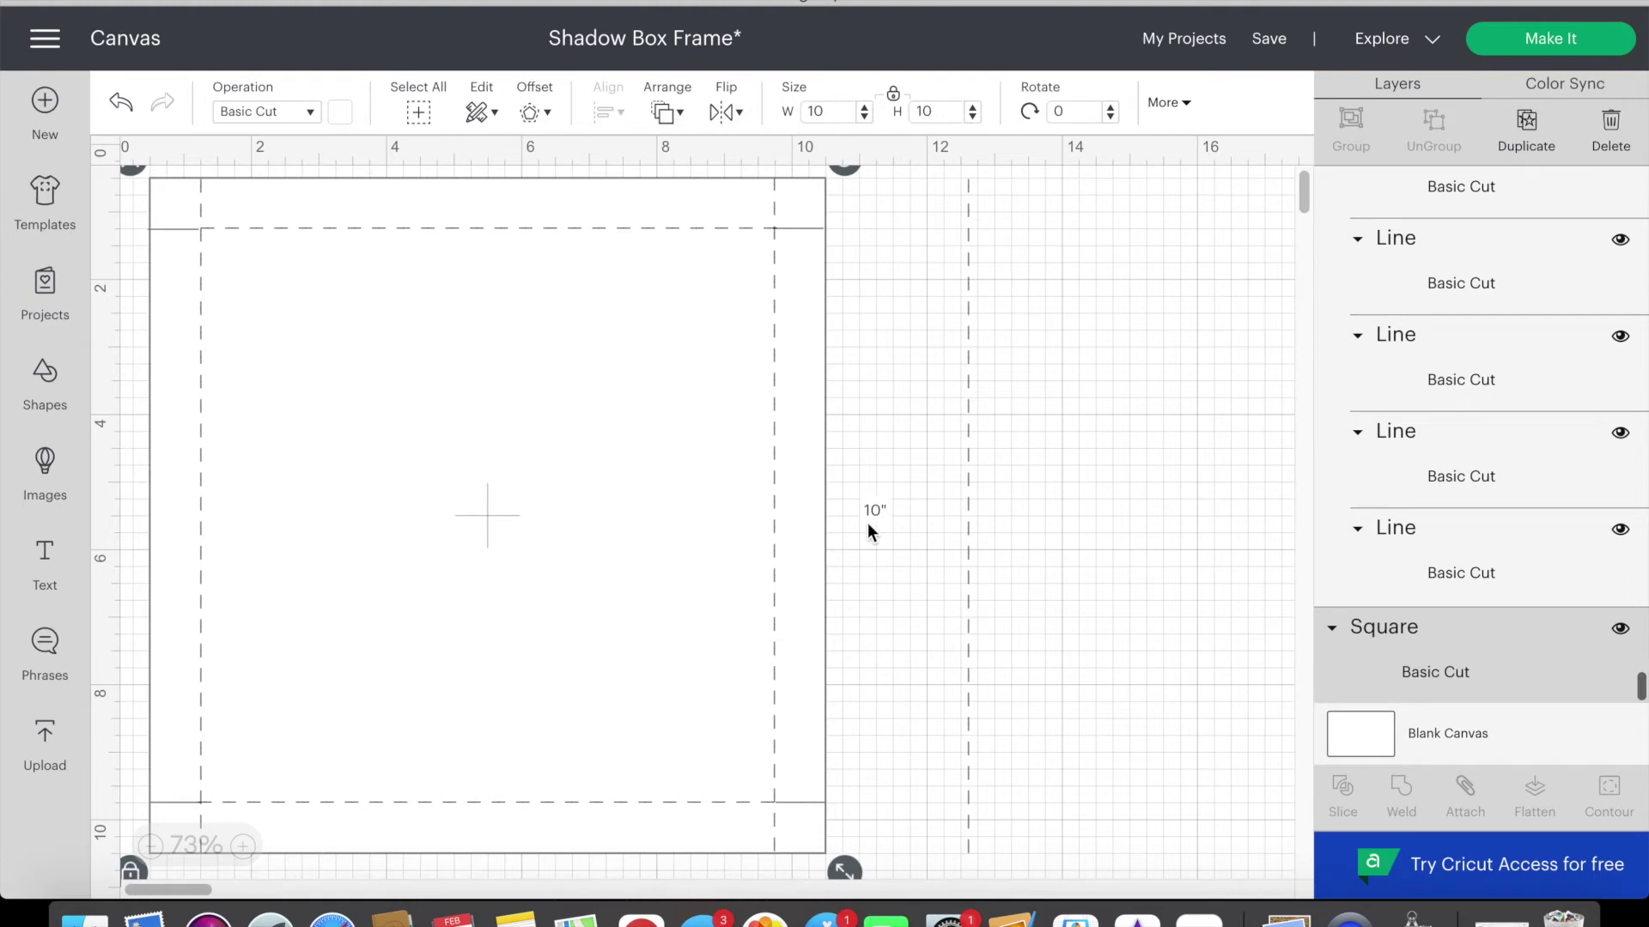
click(1620, 630)
drag(894, 860, 114, 153)
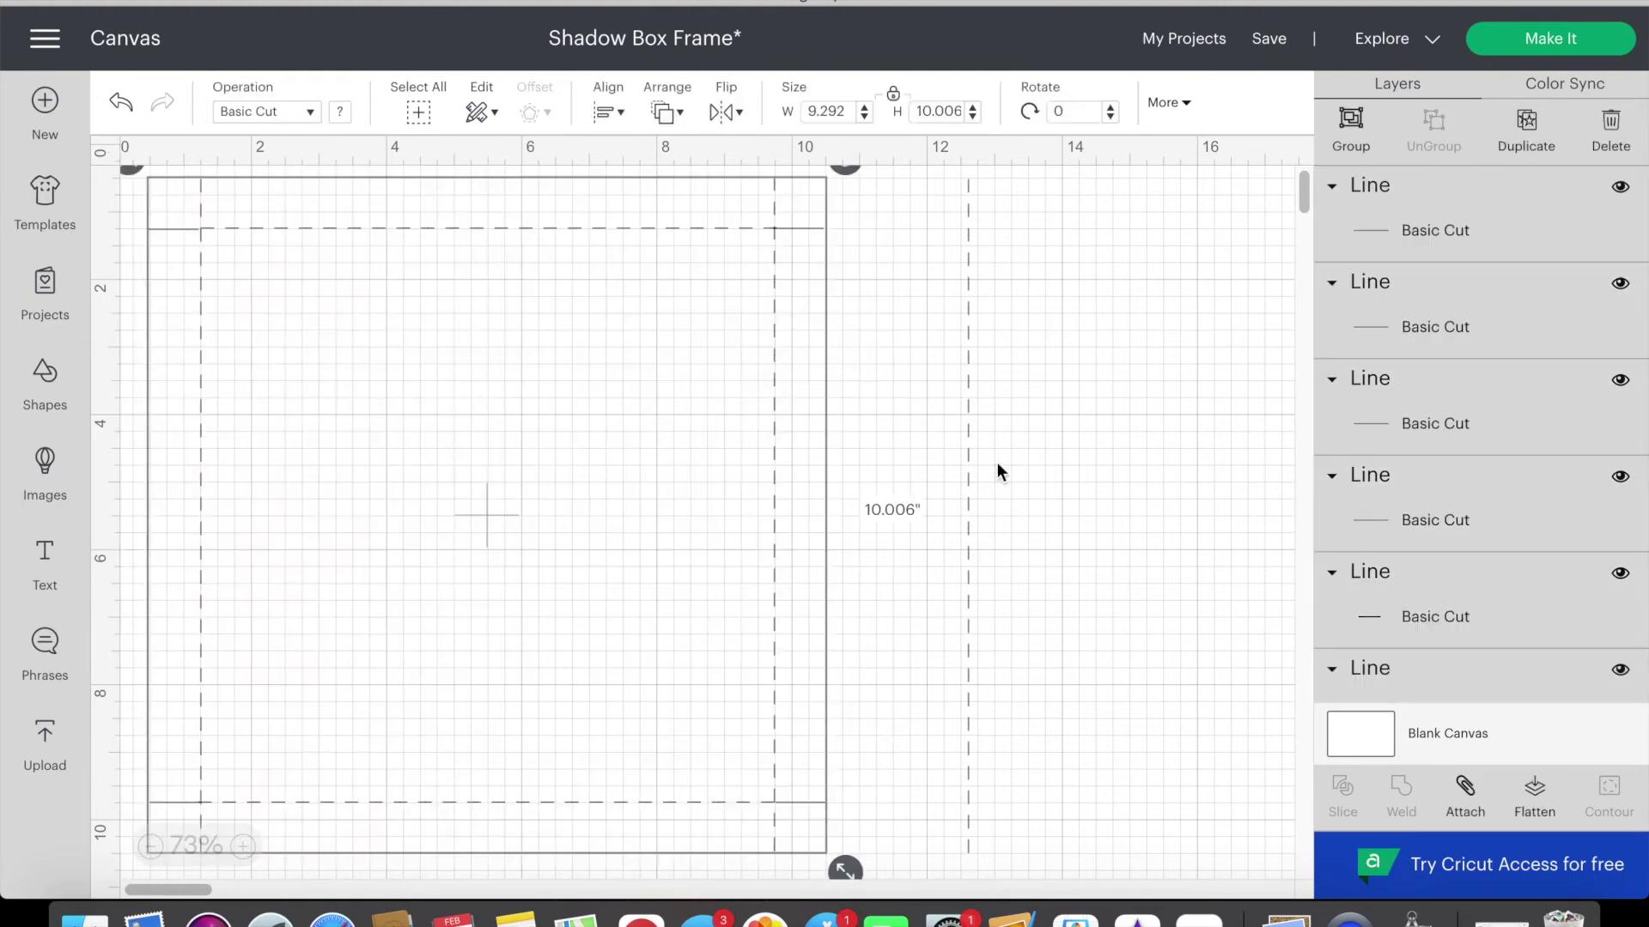
click(1465, 791)
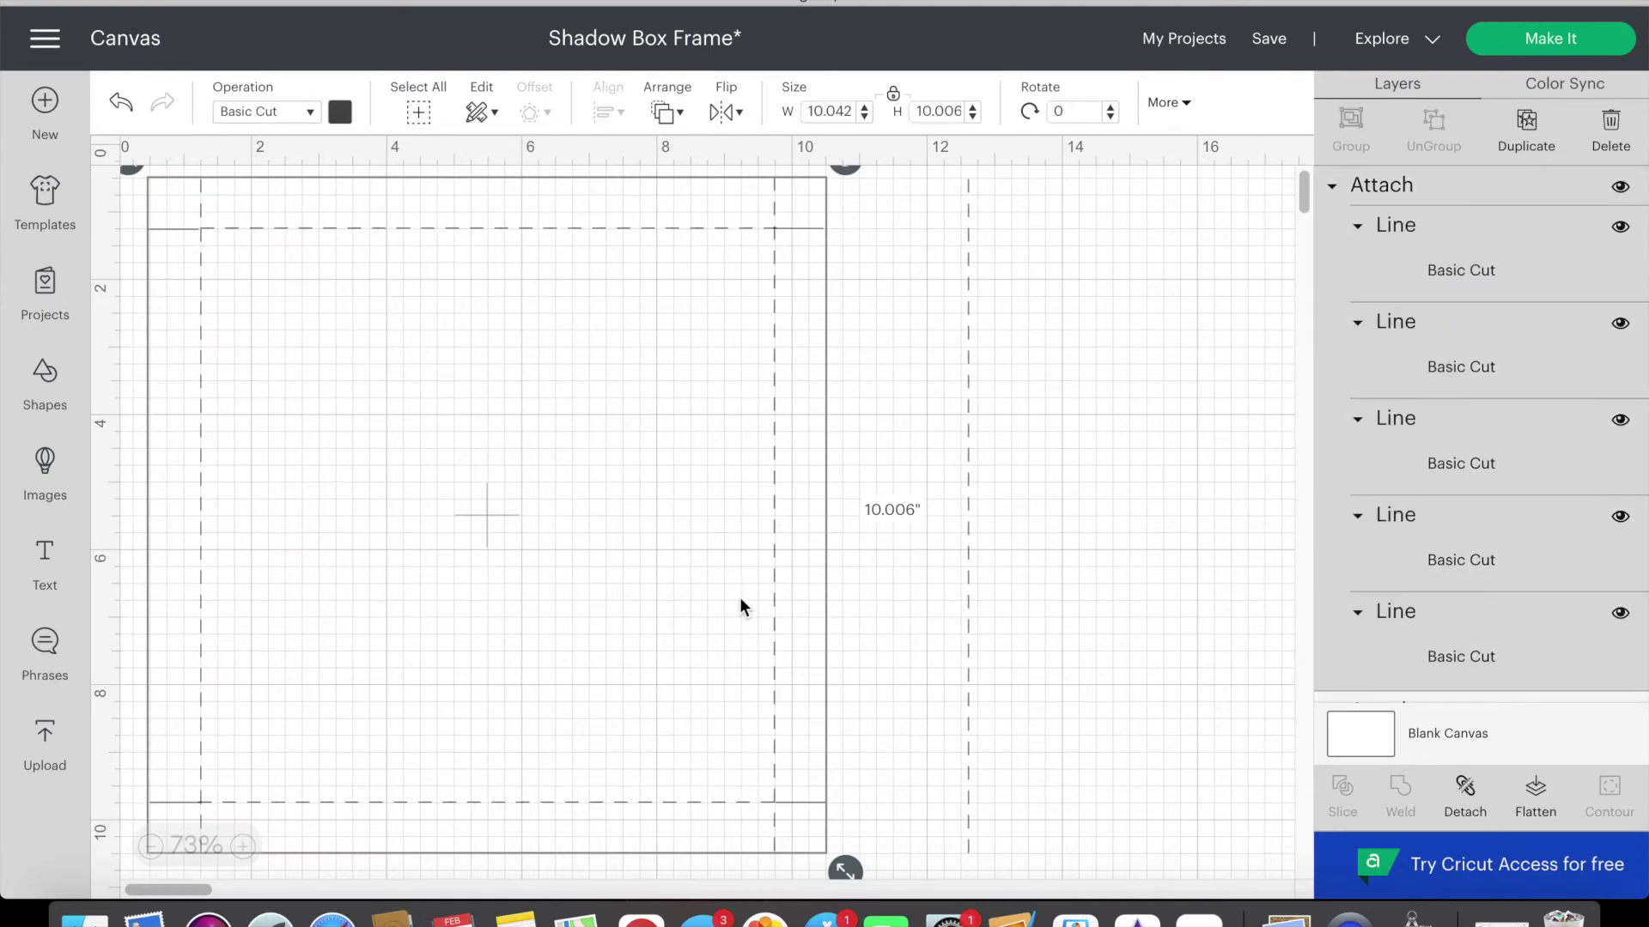
mouse_move(713, 571)
mouse_down()
mouse_move(731, 553)
mouse_move(695, 559)
mouse_up()
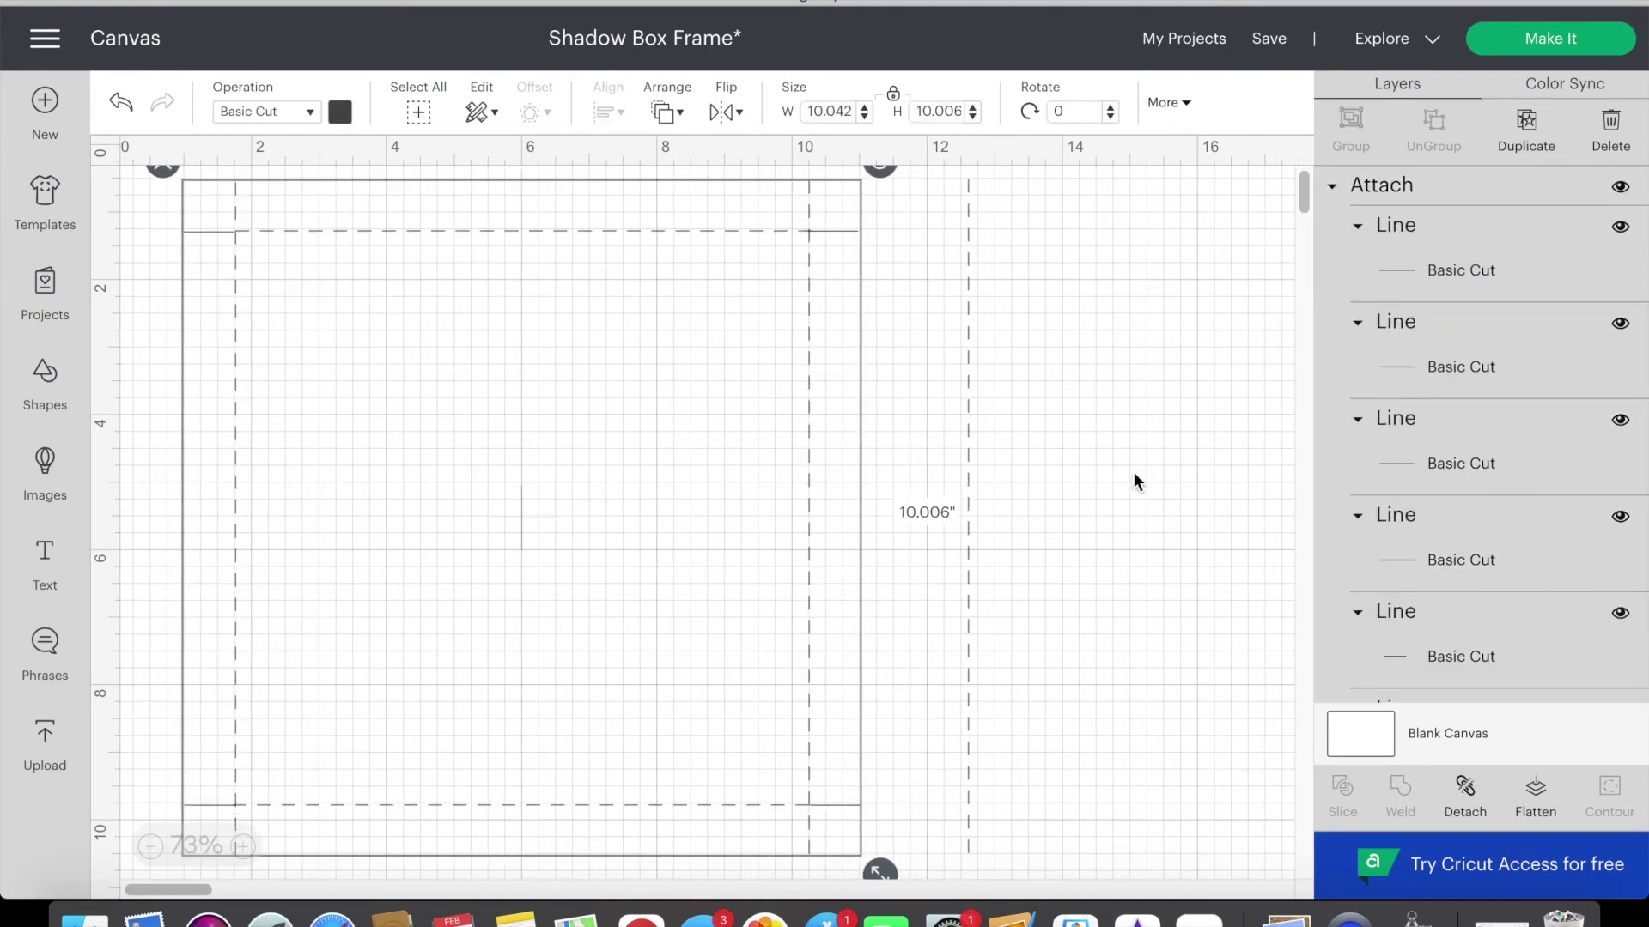
key(super+z)
scroll(1434, 626, down, 2)
click(1619, 632)
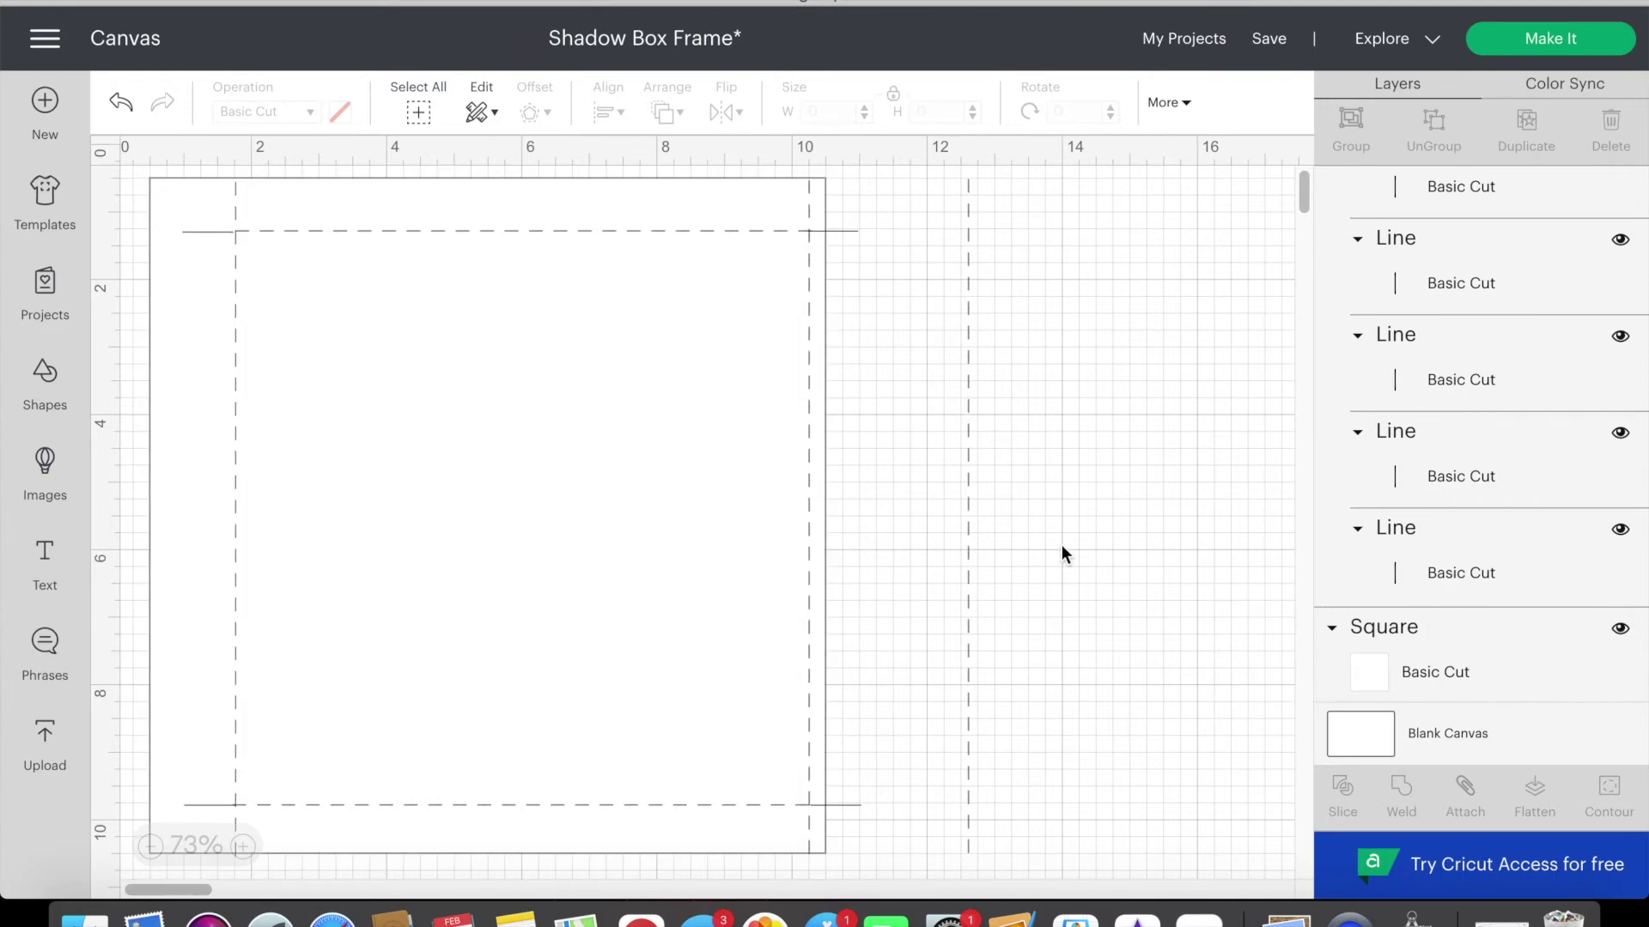
key(super+shift+z)
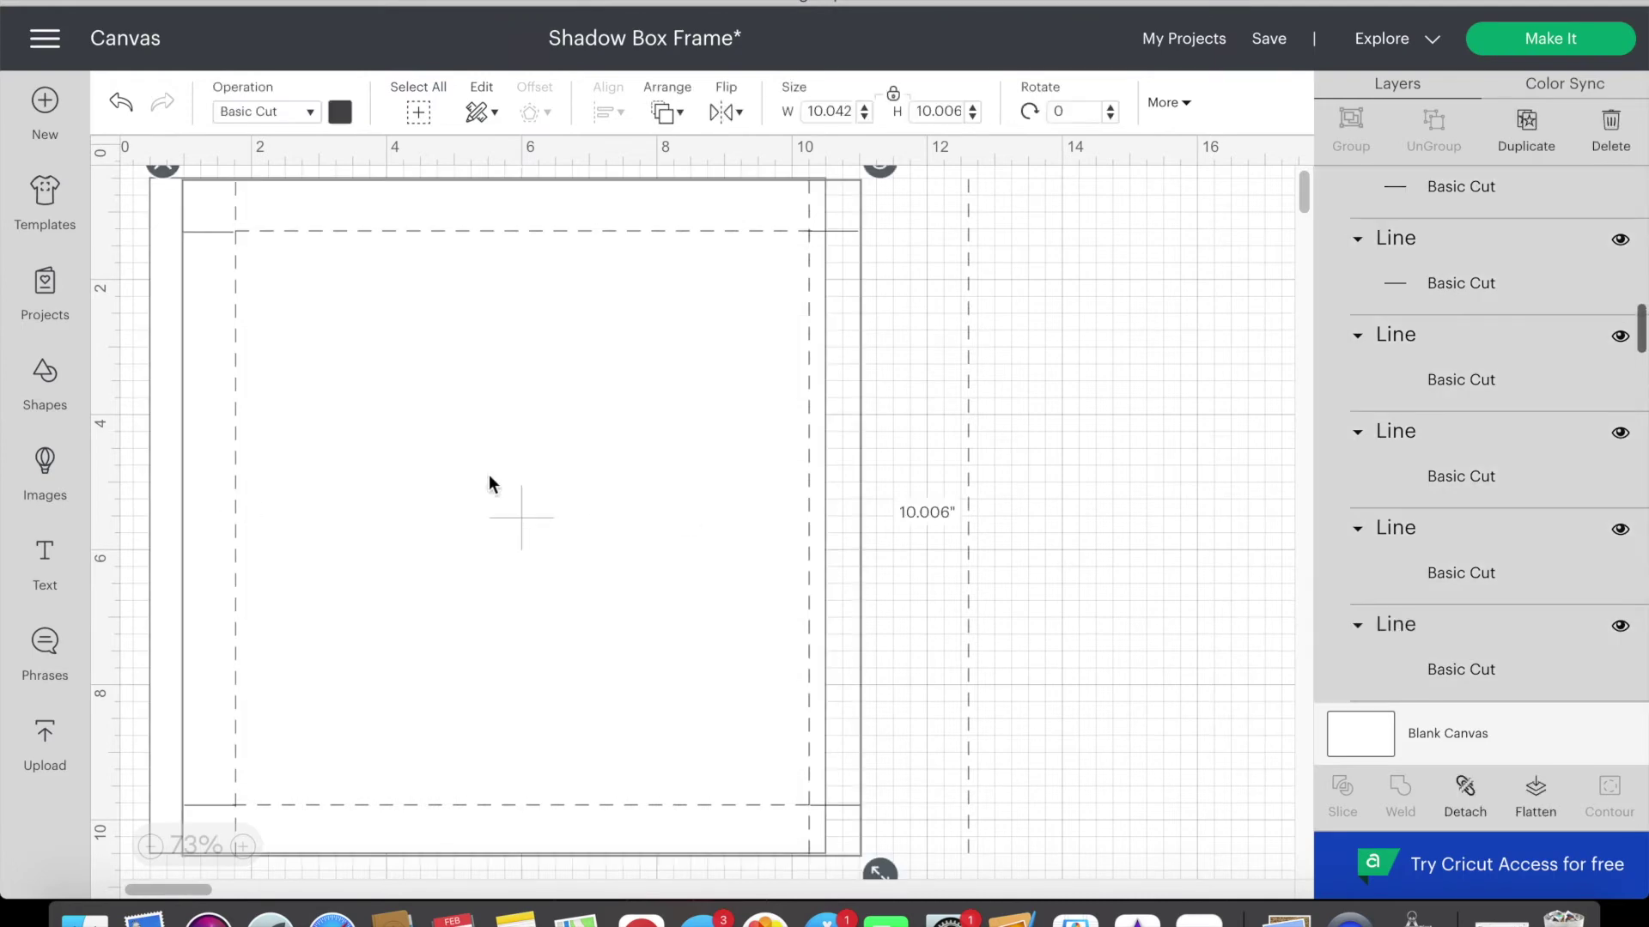
- Center the lines on the 10-inch square and attach them into one frame piece
shift+click(152, 455)
click(595, 116)
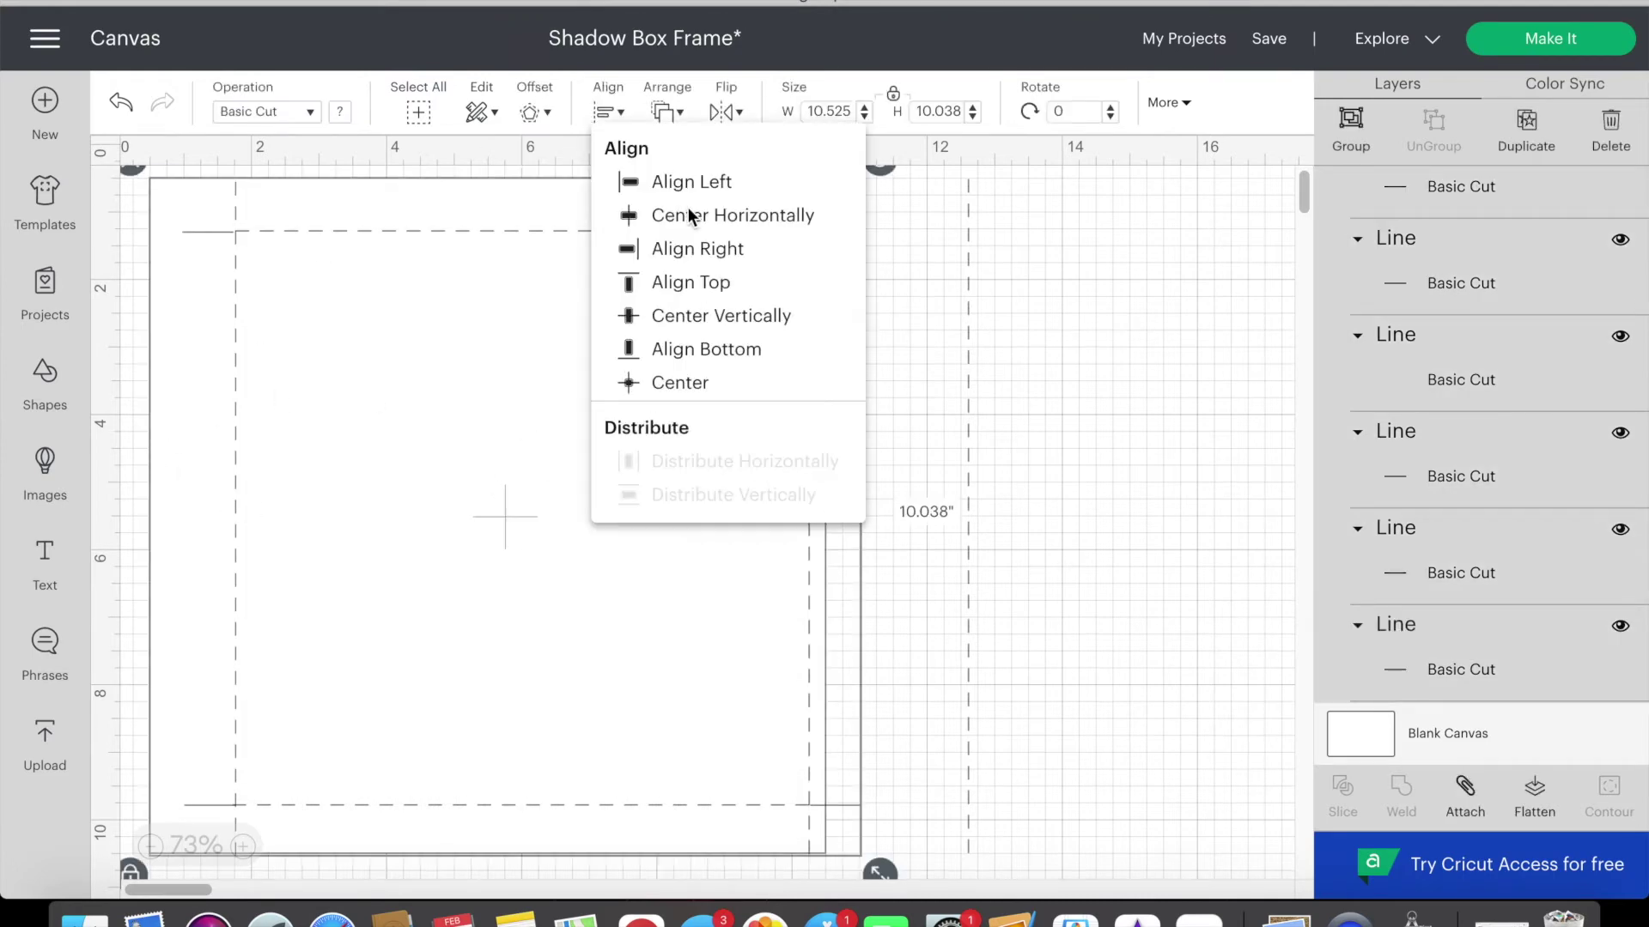
click(709, 385)
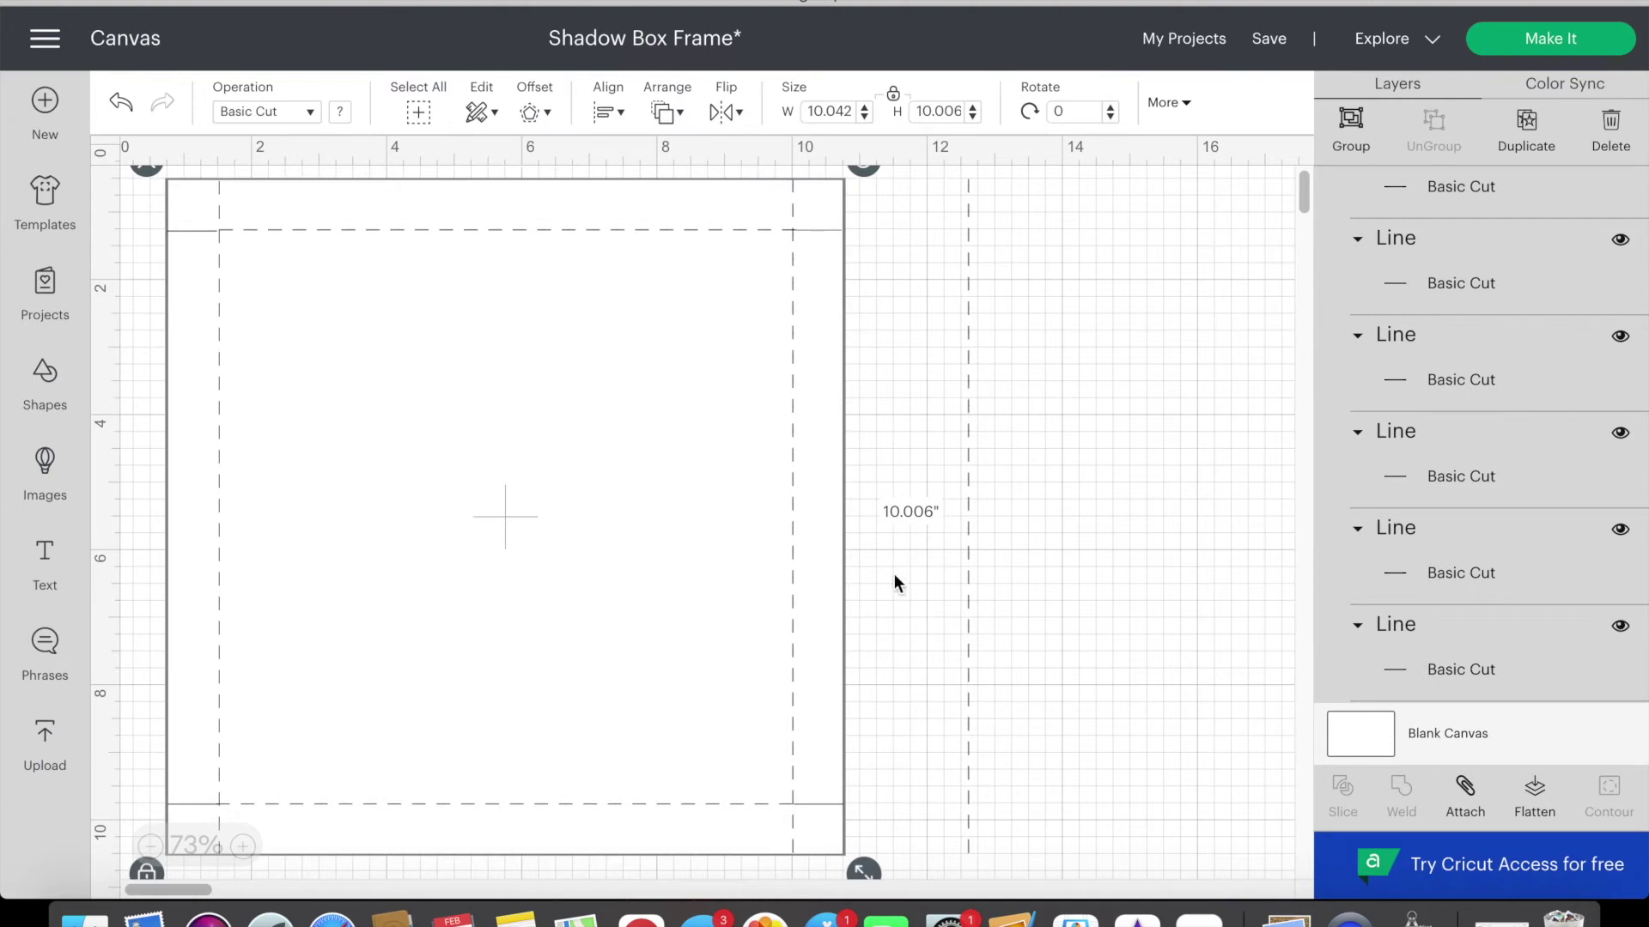
click(1462, 785)
drag(615, 514, 703, 571)
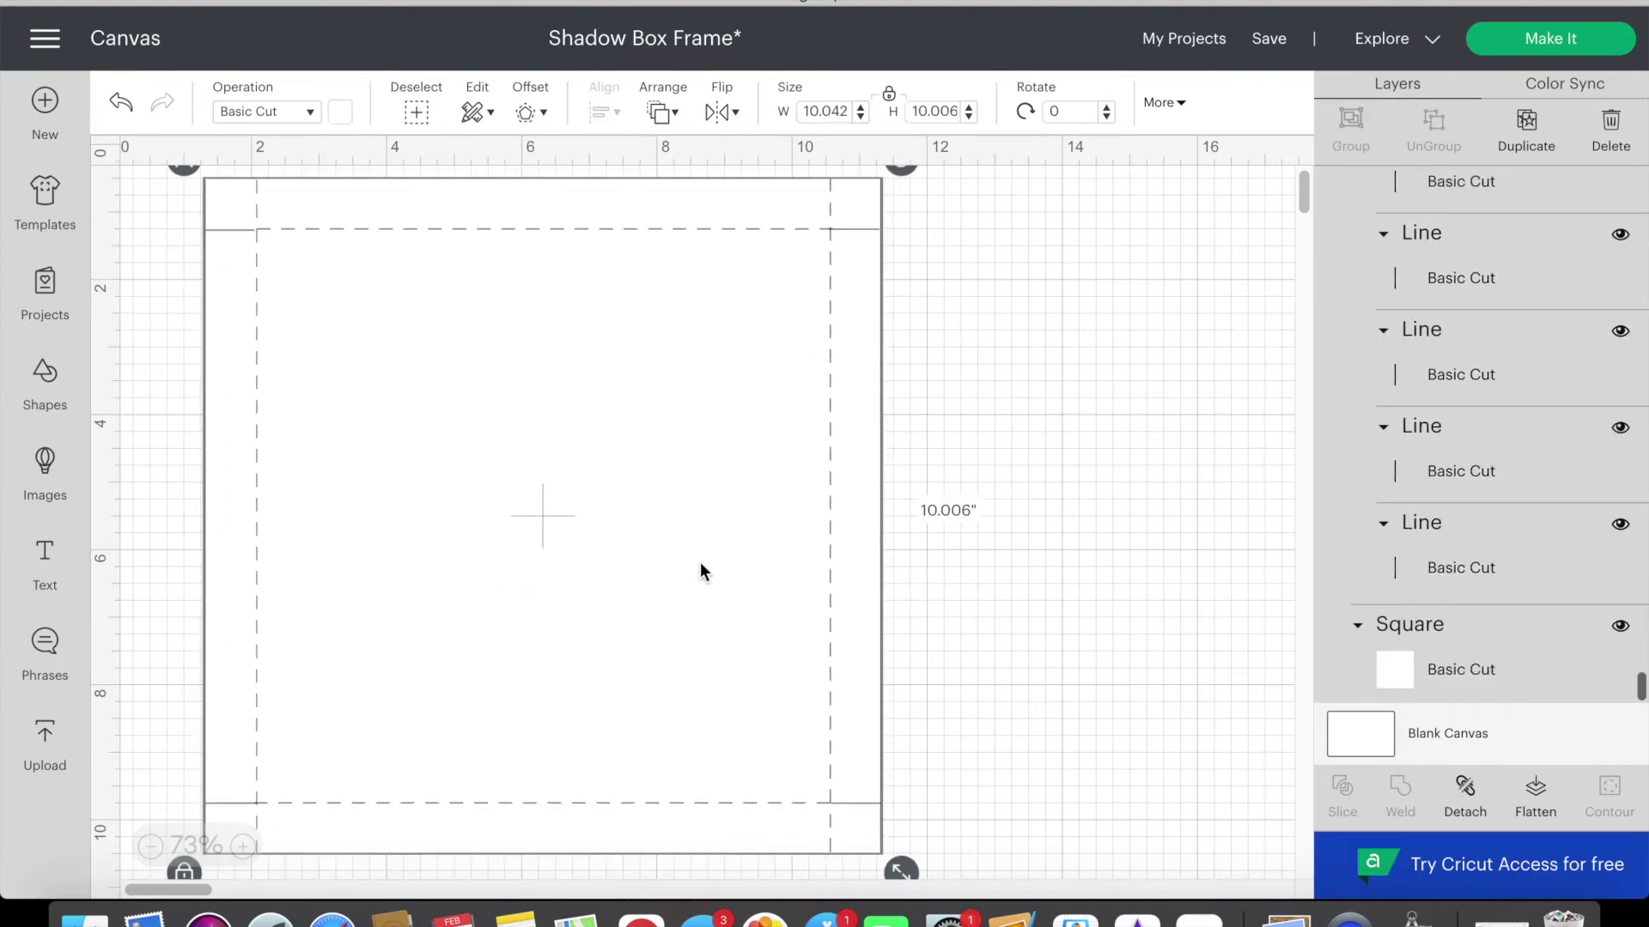
- Duplicate the attached frame and move the copy to the right
key(super+d)
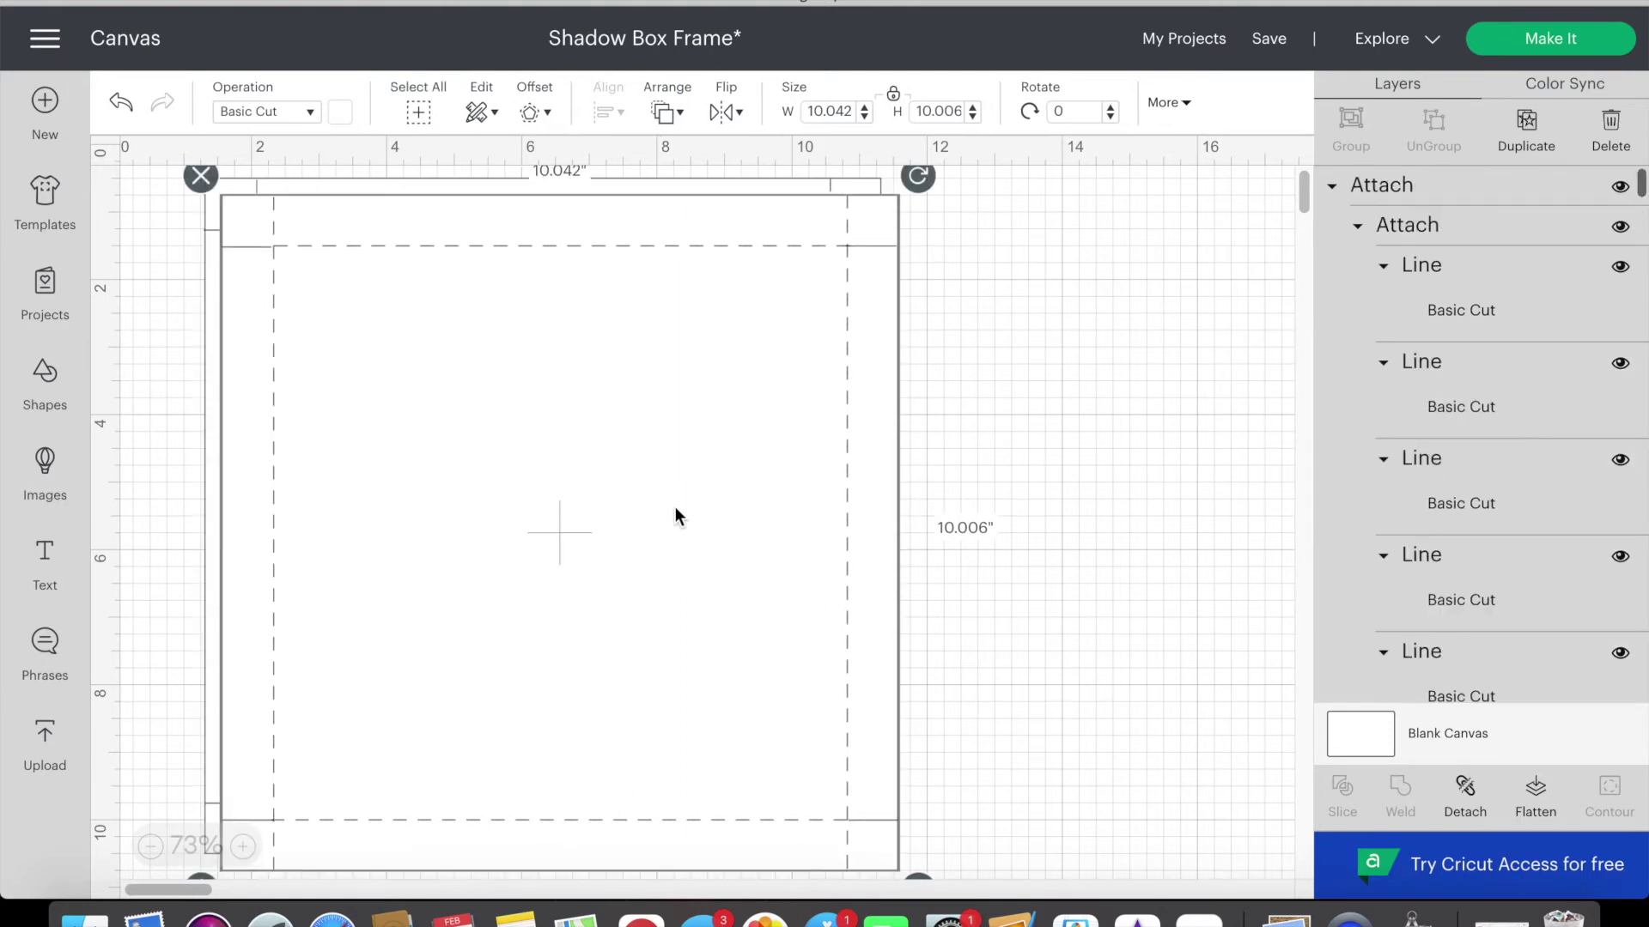
drag(675, 507, 1358, 379)
click(1079, 376)
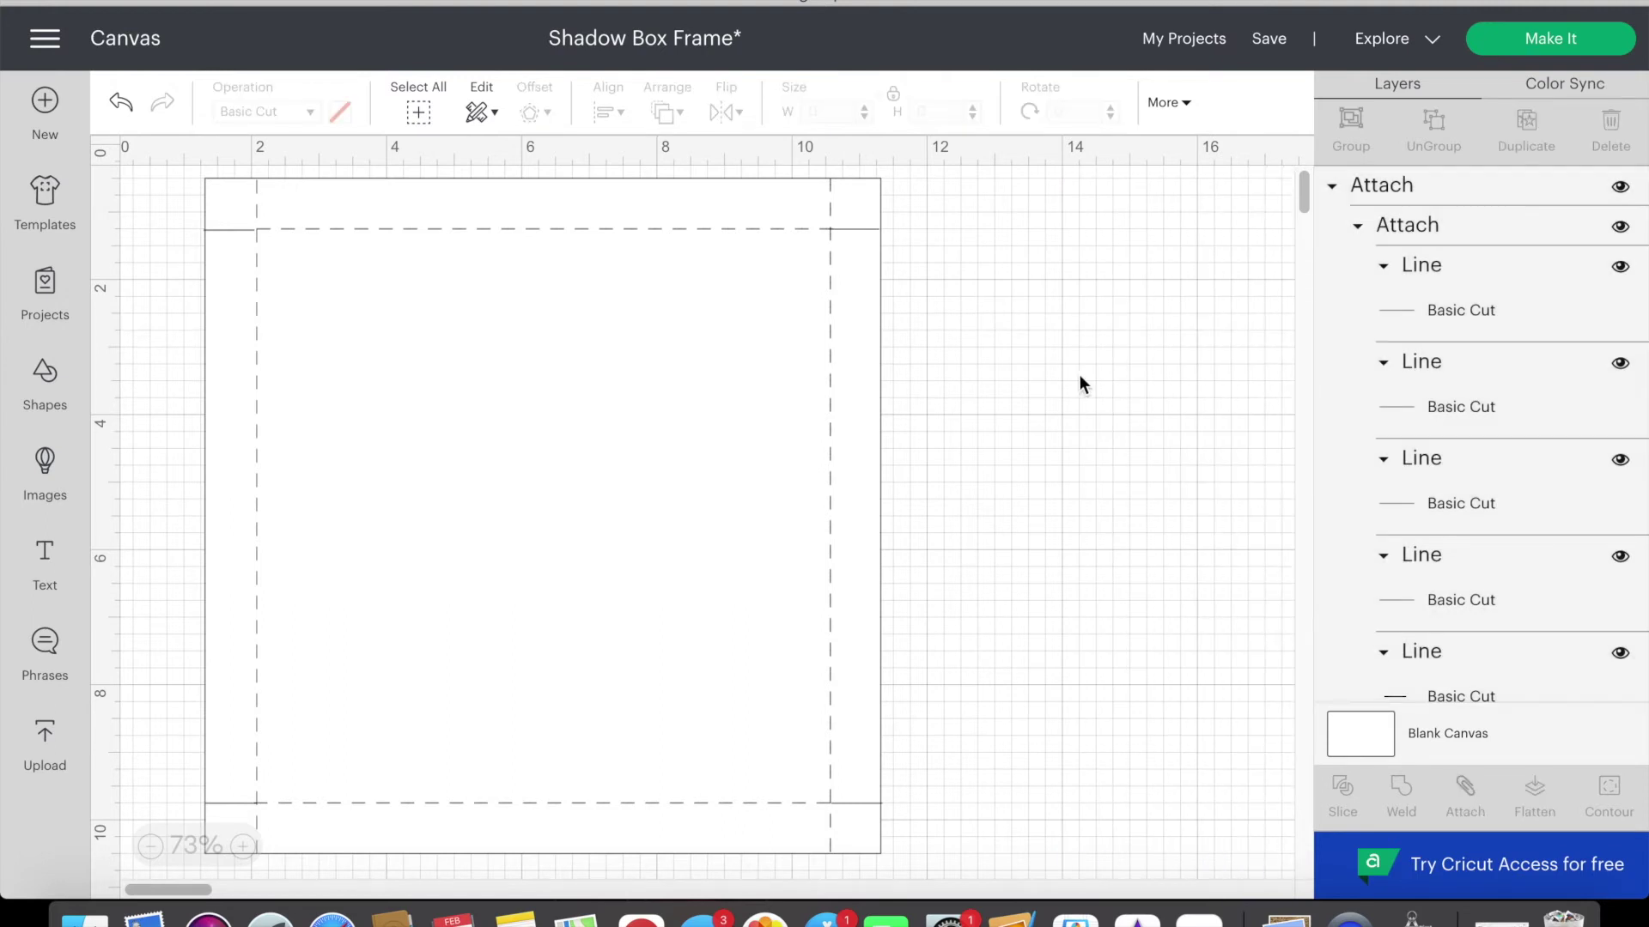
click(1333, 188)
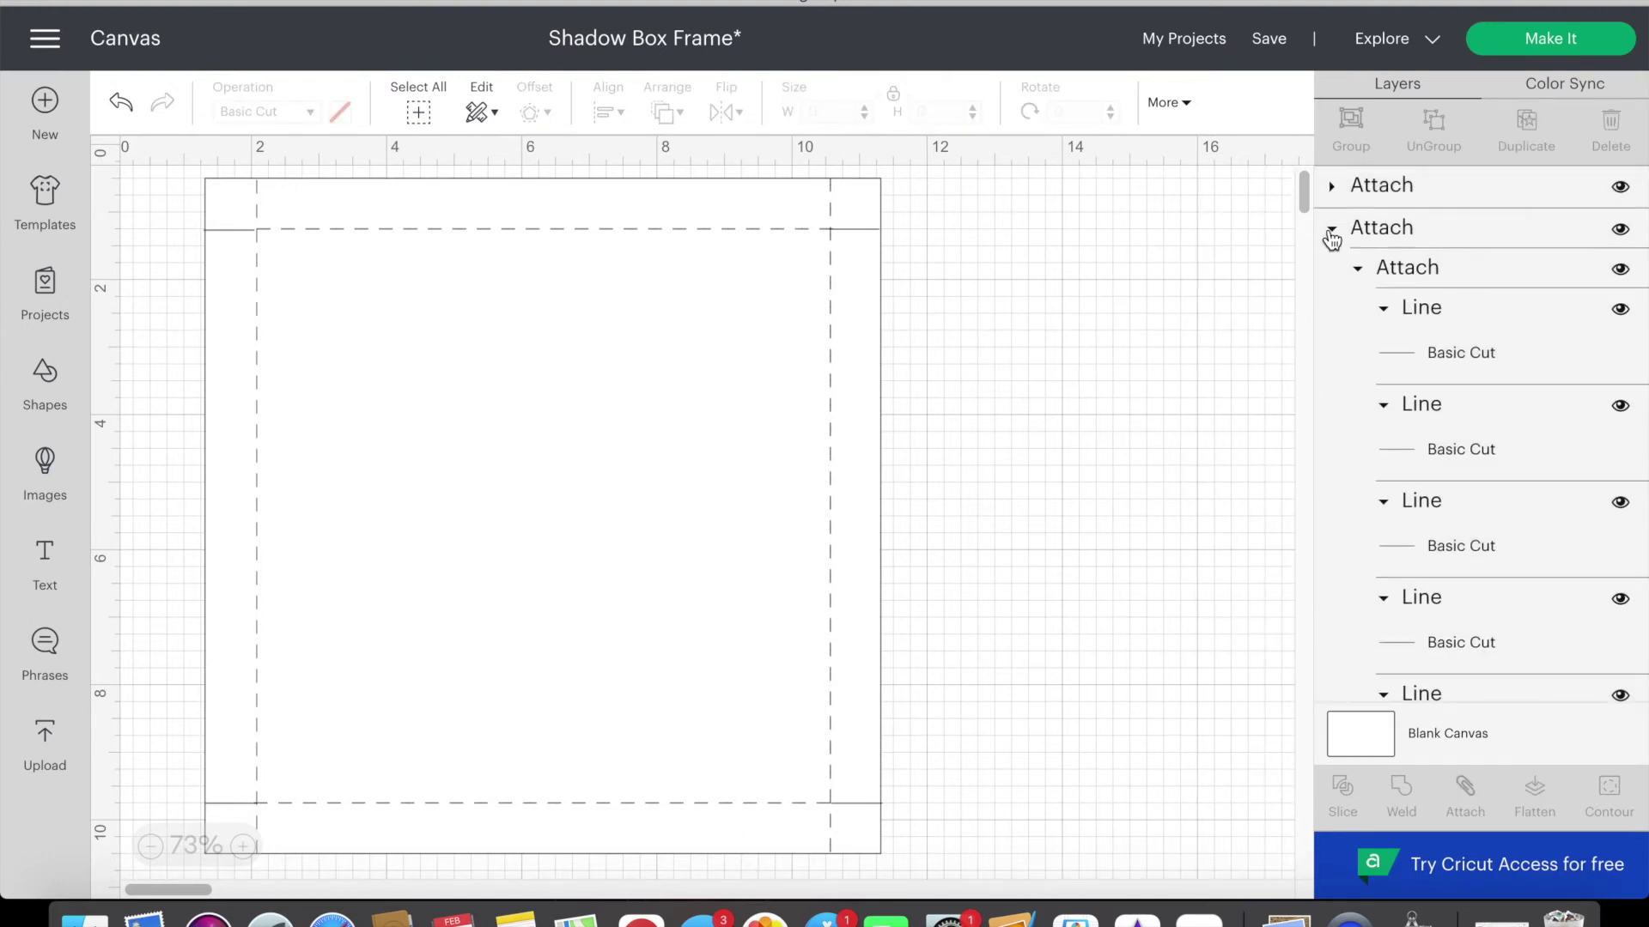
click(1332, 230)
- Add a 7-inch square and center it on the scored frame
click(51, 382)
click(167, 656)
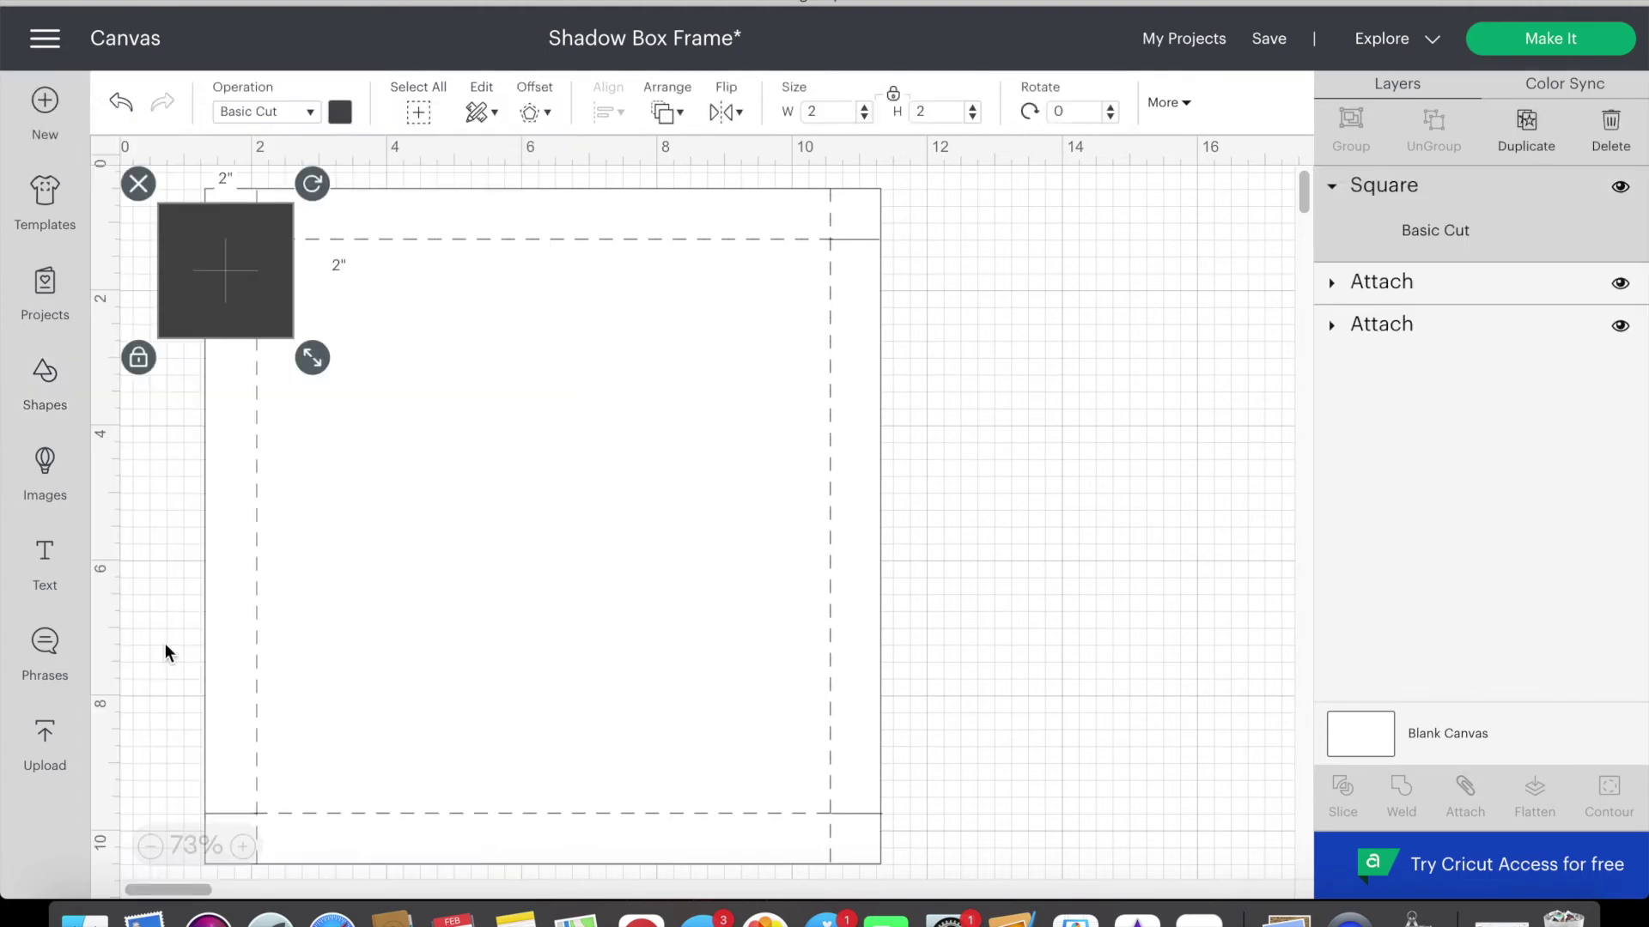
click(841, 111)
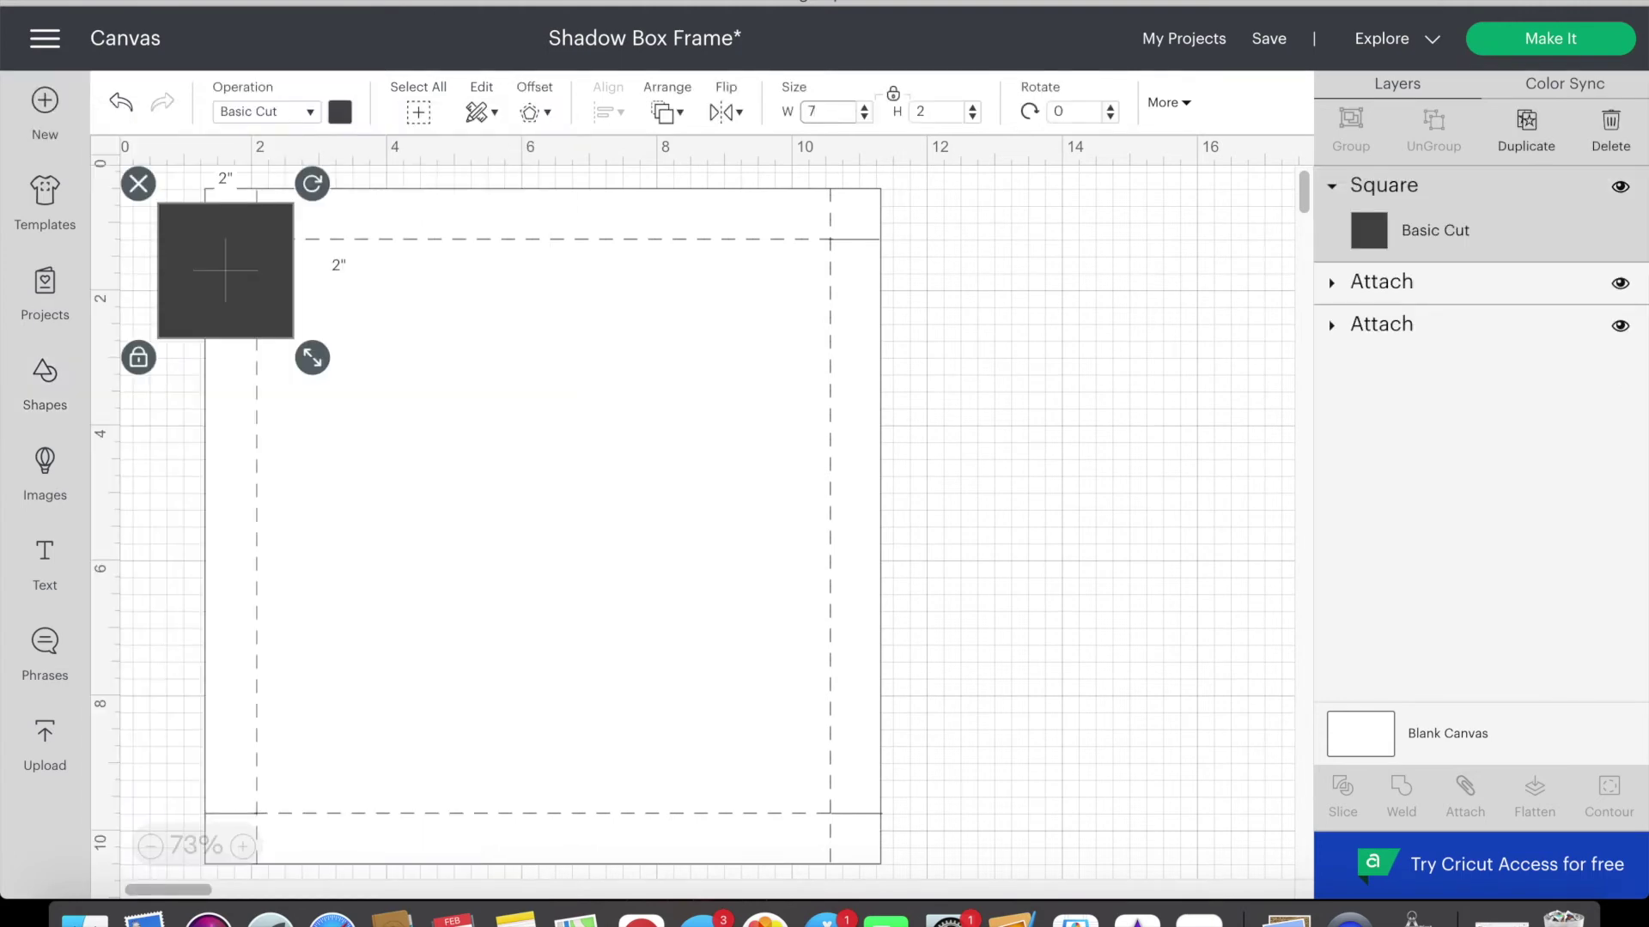
text(7)
key(Return)
drag(528, 381, 707, 512)
key(super+a)
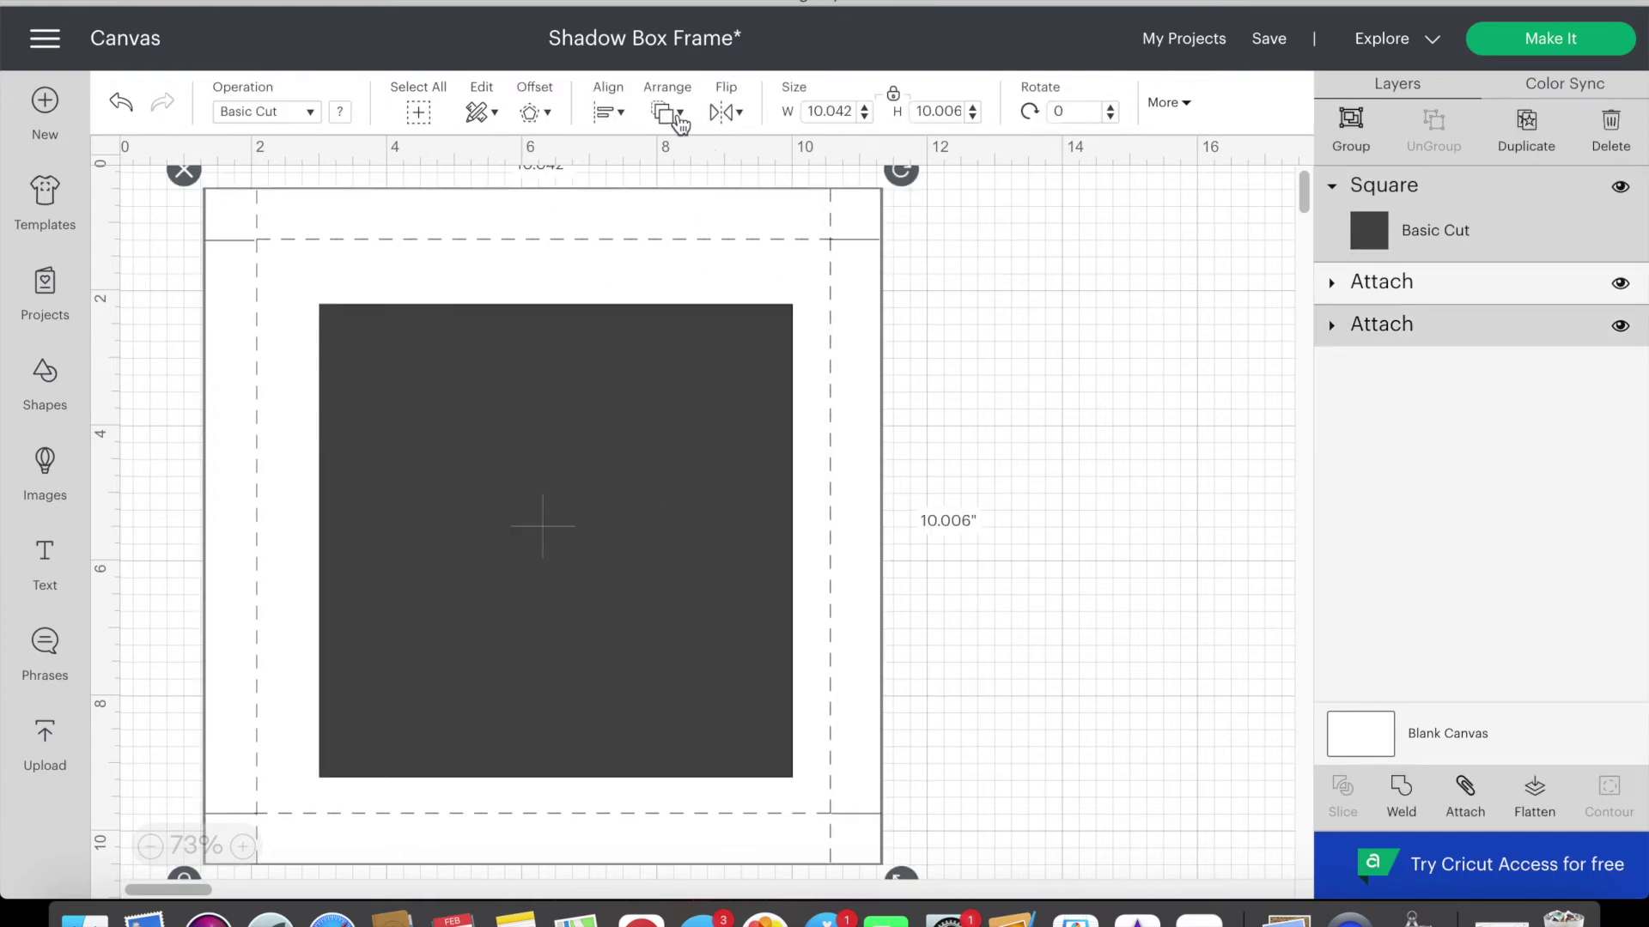
click(608, 112)
click(662, 384)
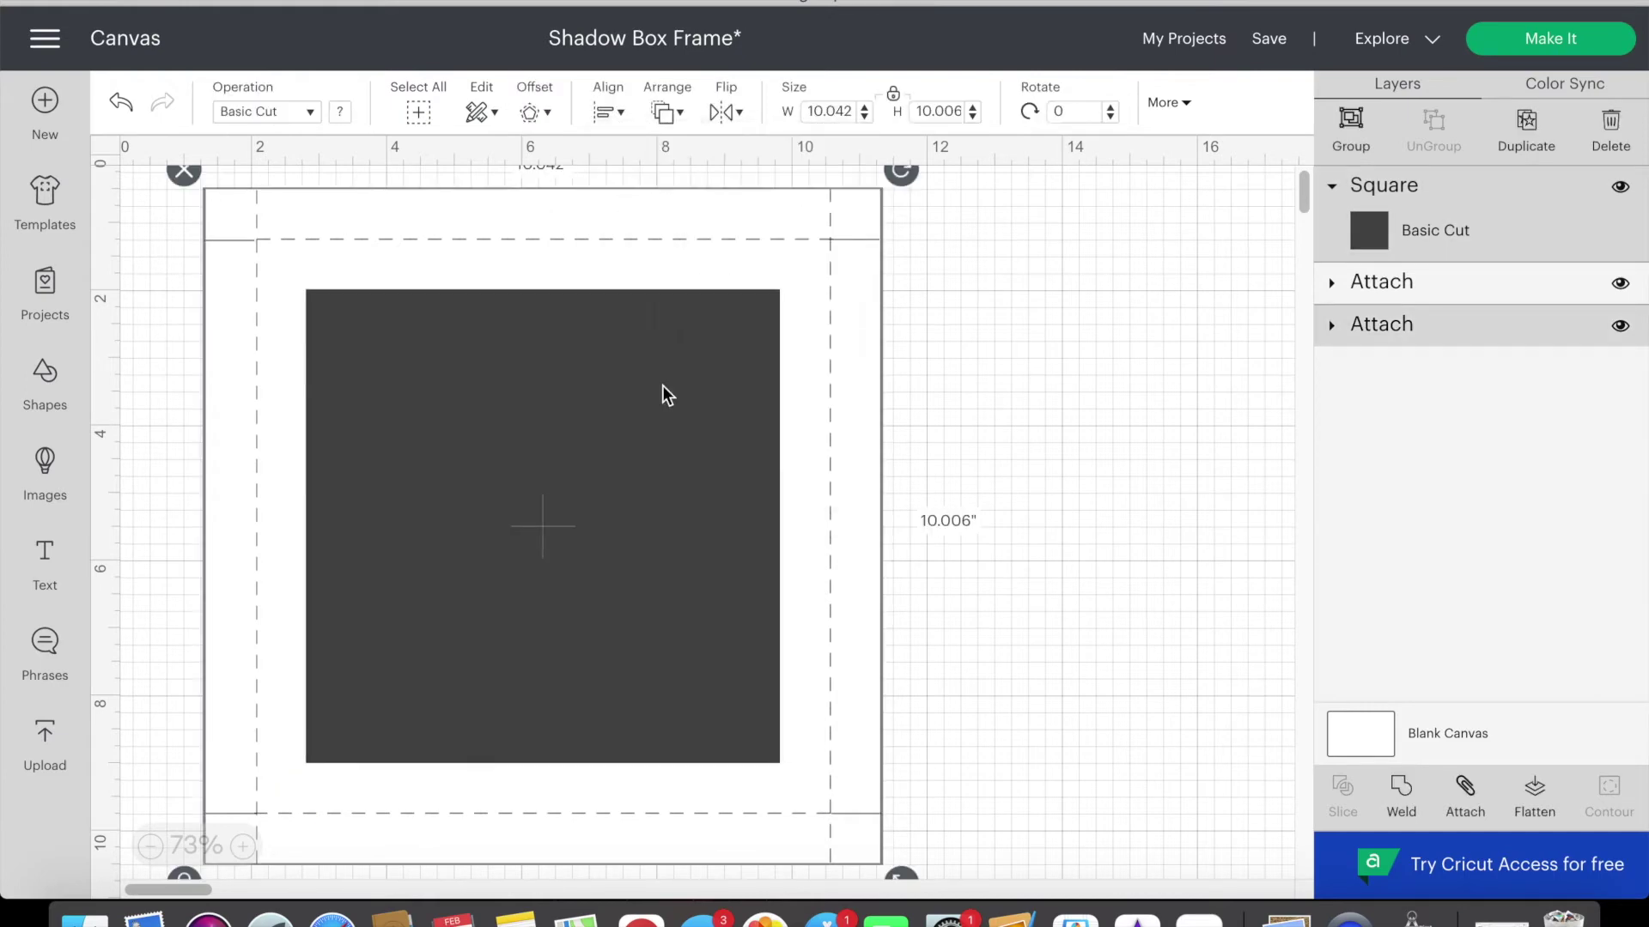
click(1392, 288)
- Detach the score lines, slice the 7-inch square from the frame and delete the inner pieces
click(1389, 325)
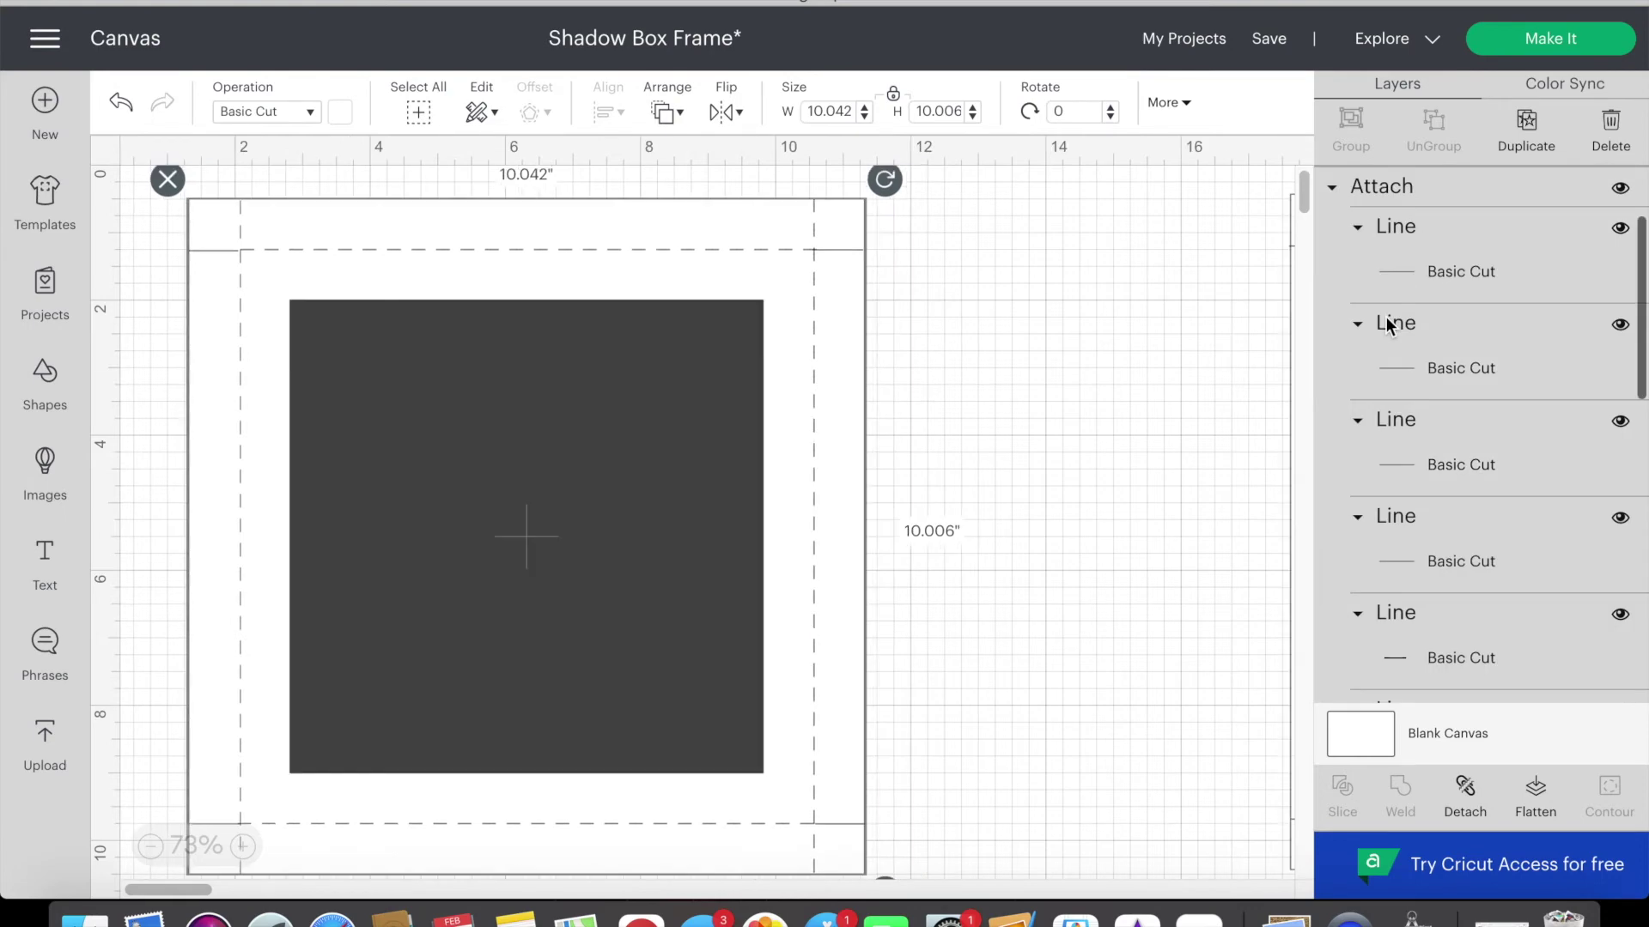
click(1465, 792)
click(625, 464)
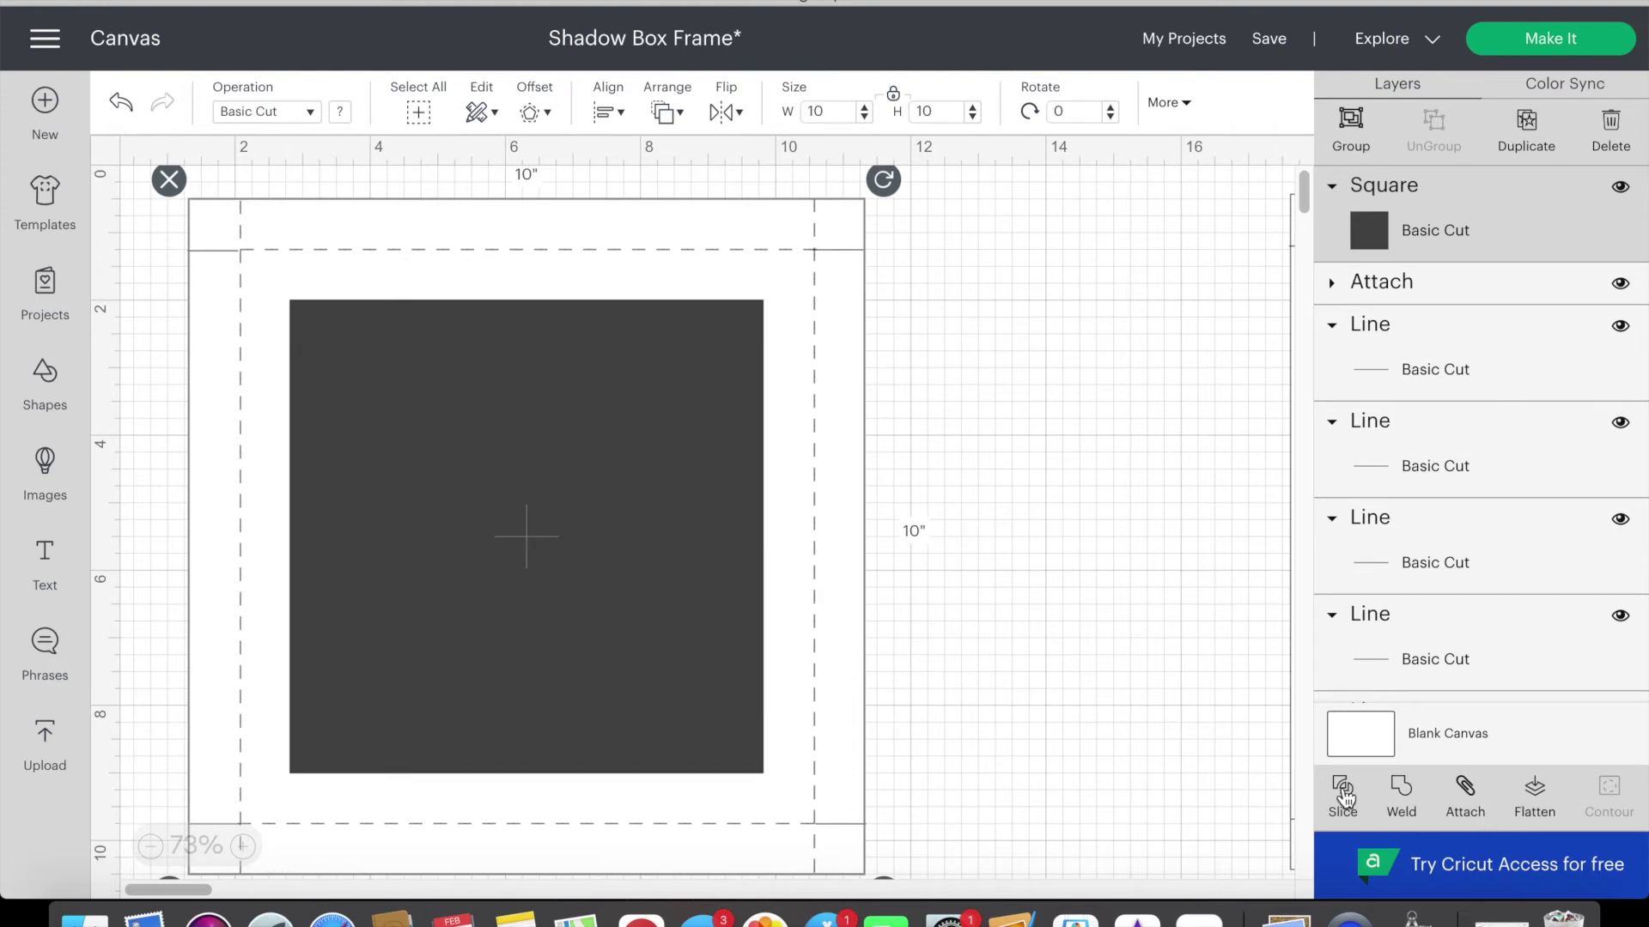
click(1344, 794)
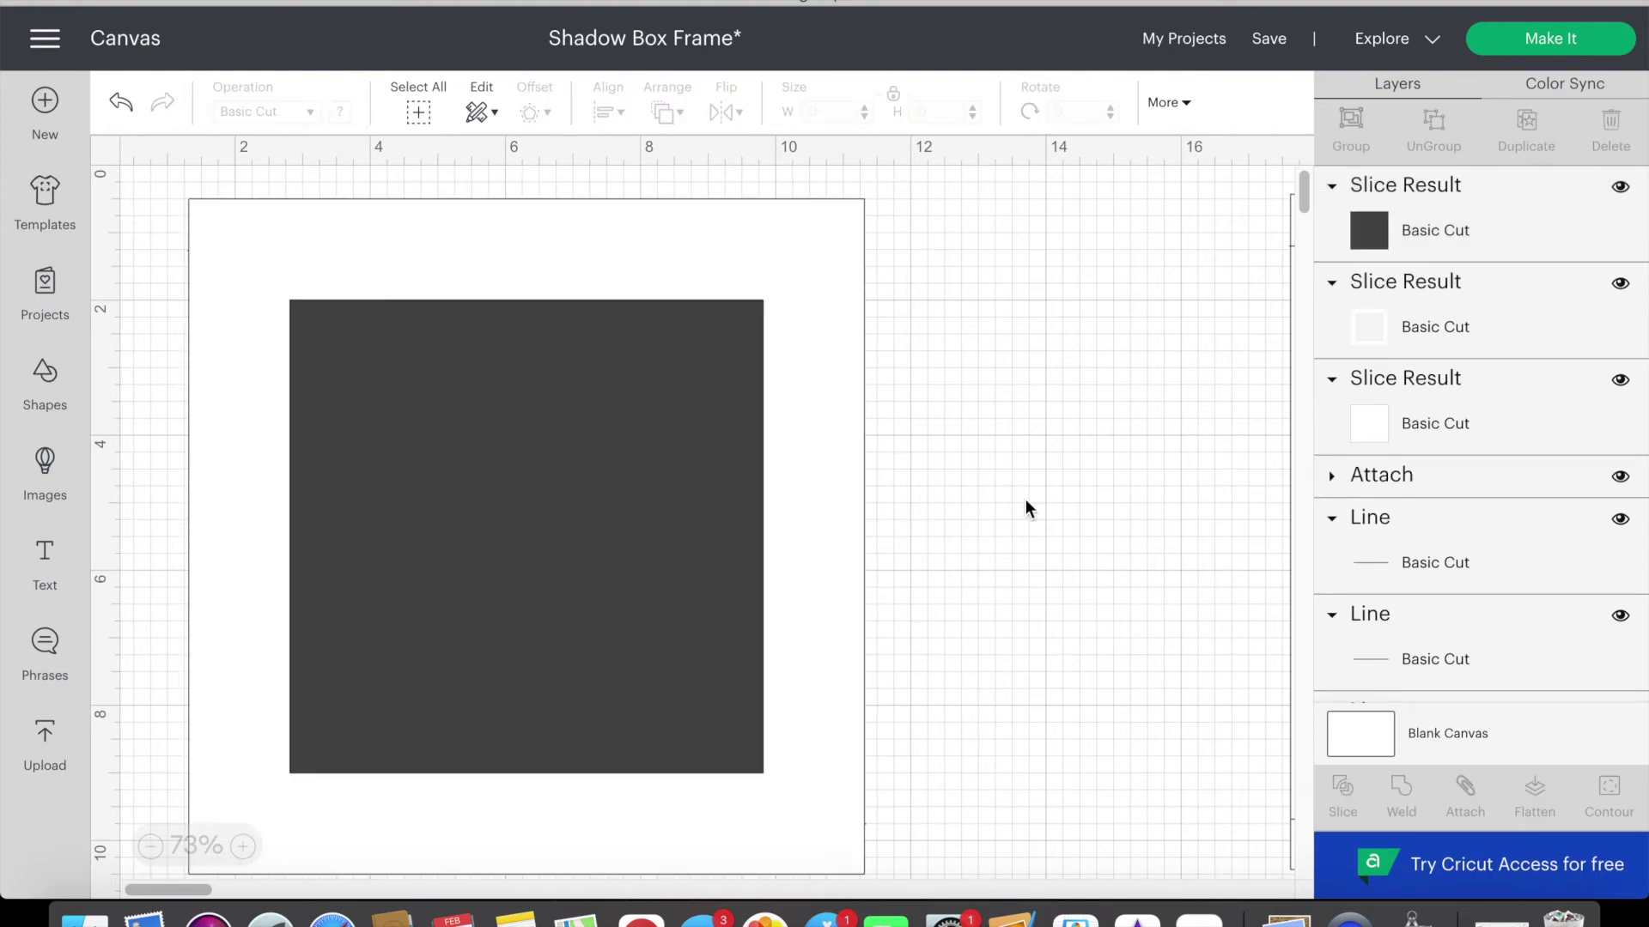
click(707, 479)
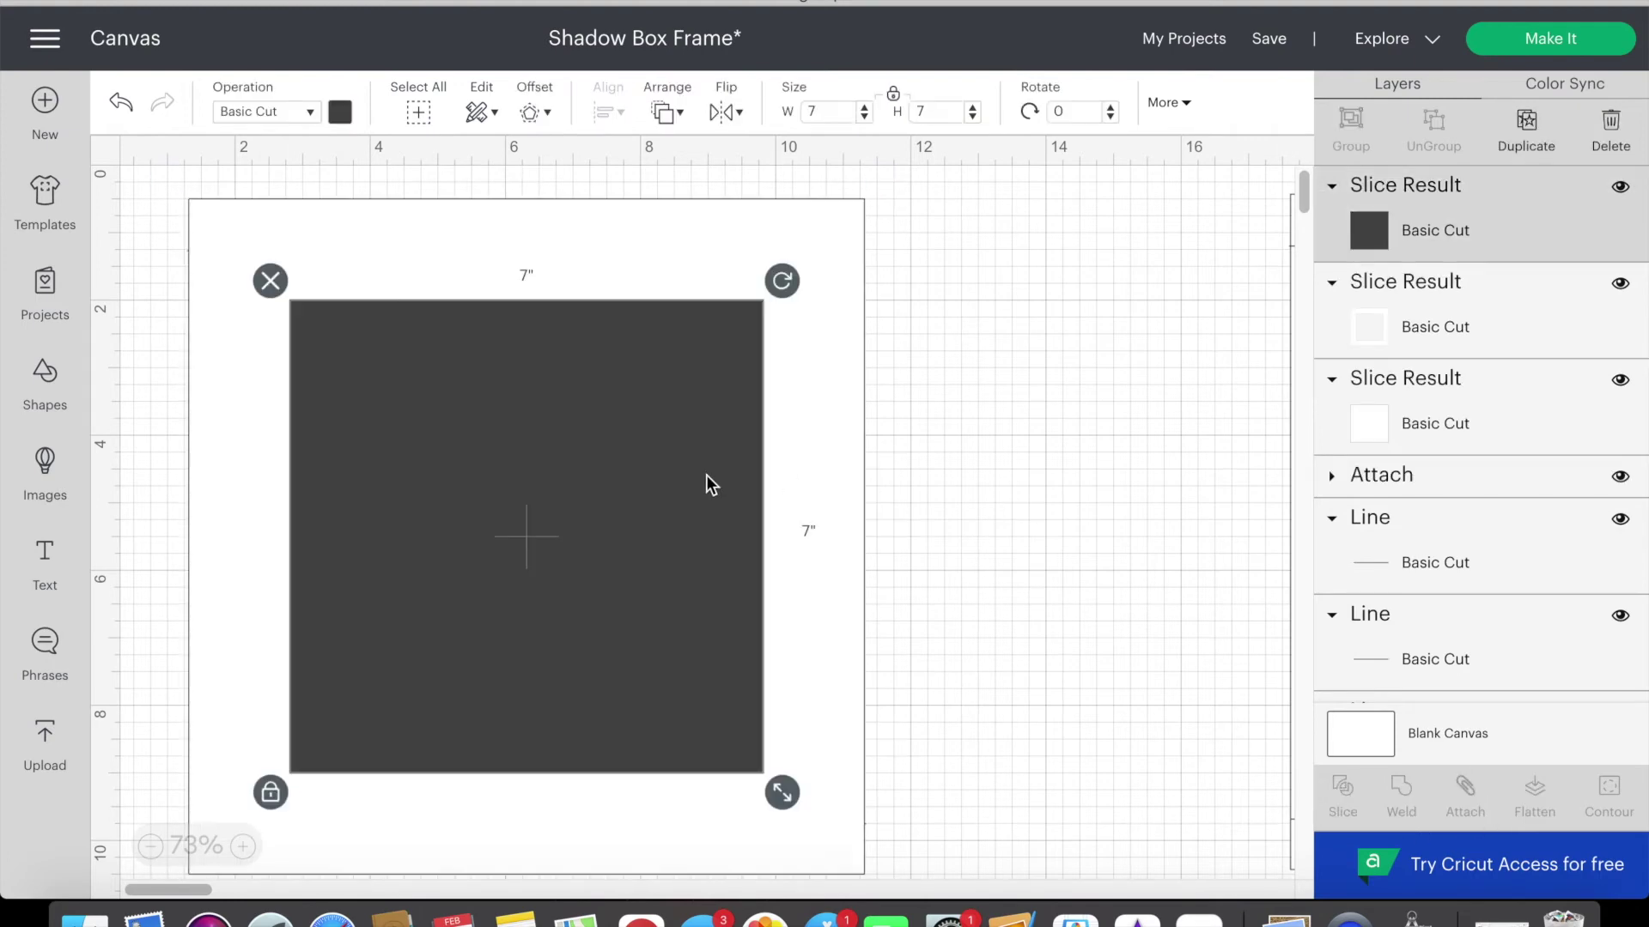
key(Delete)
click(652, 488)
click(1413, 322)
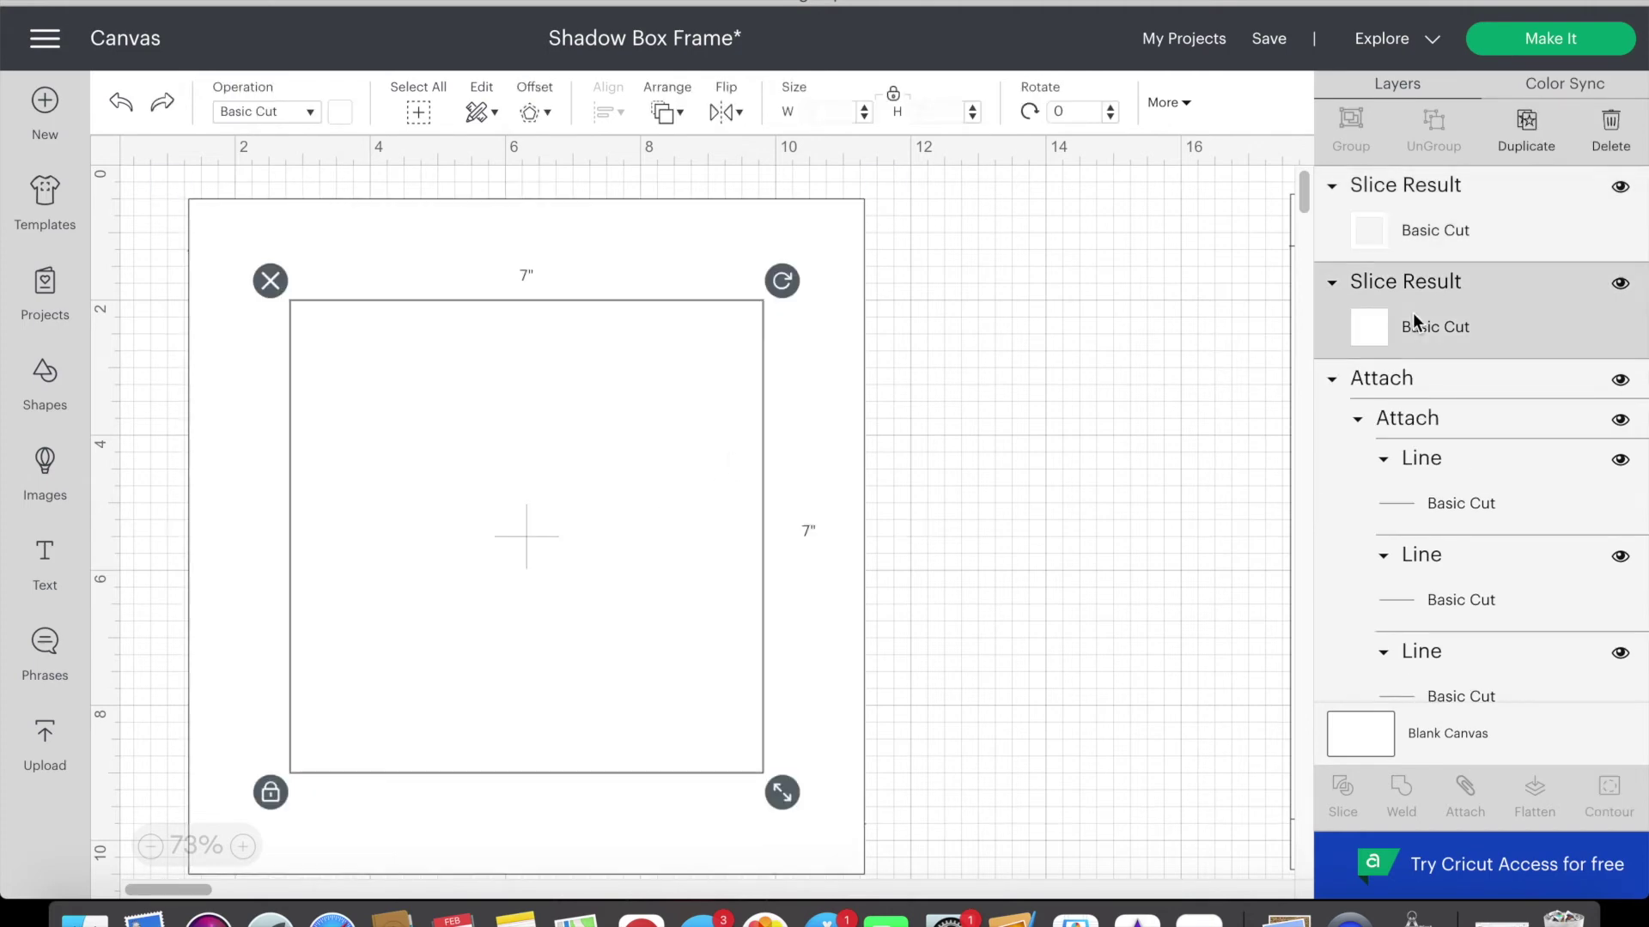
key(Delete)
- Send the windowed frame to the back and attach all its score lines to it
click(802, 407)
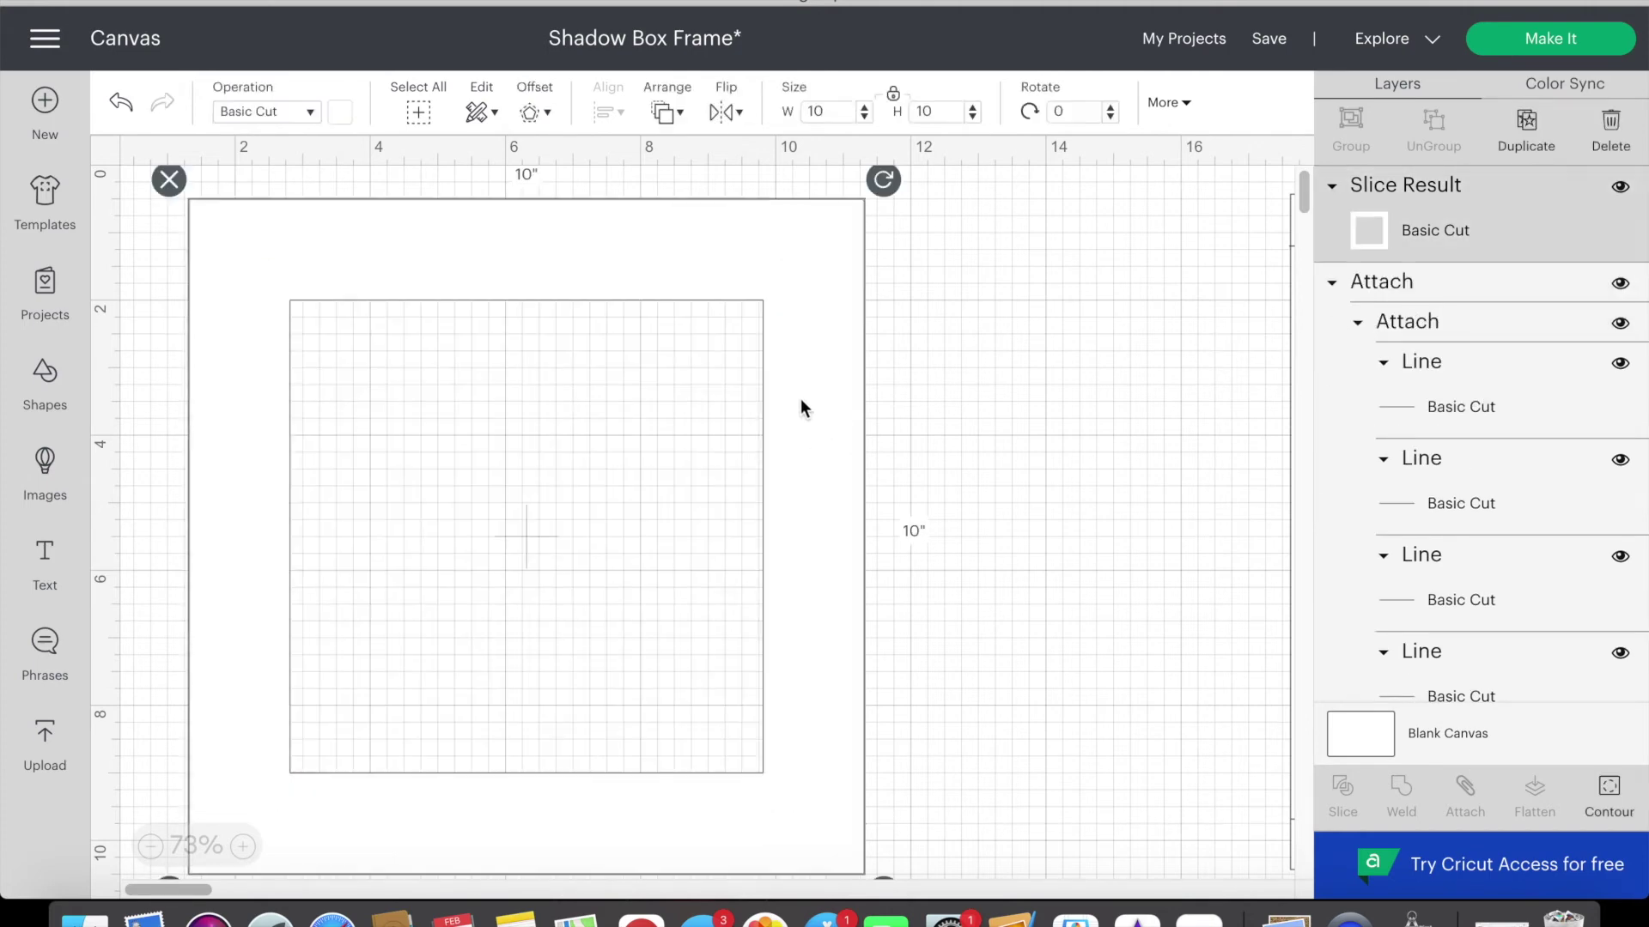
click(667, 127)
click(736, 148)
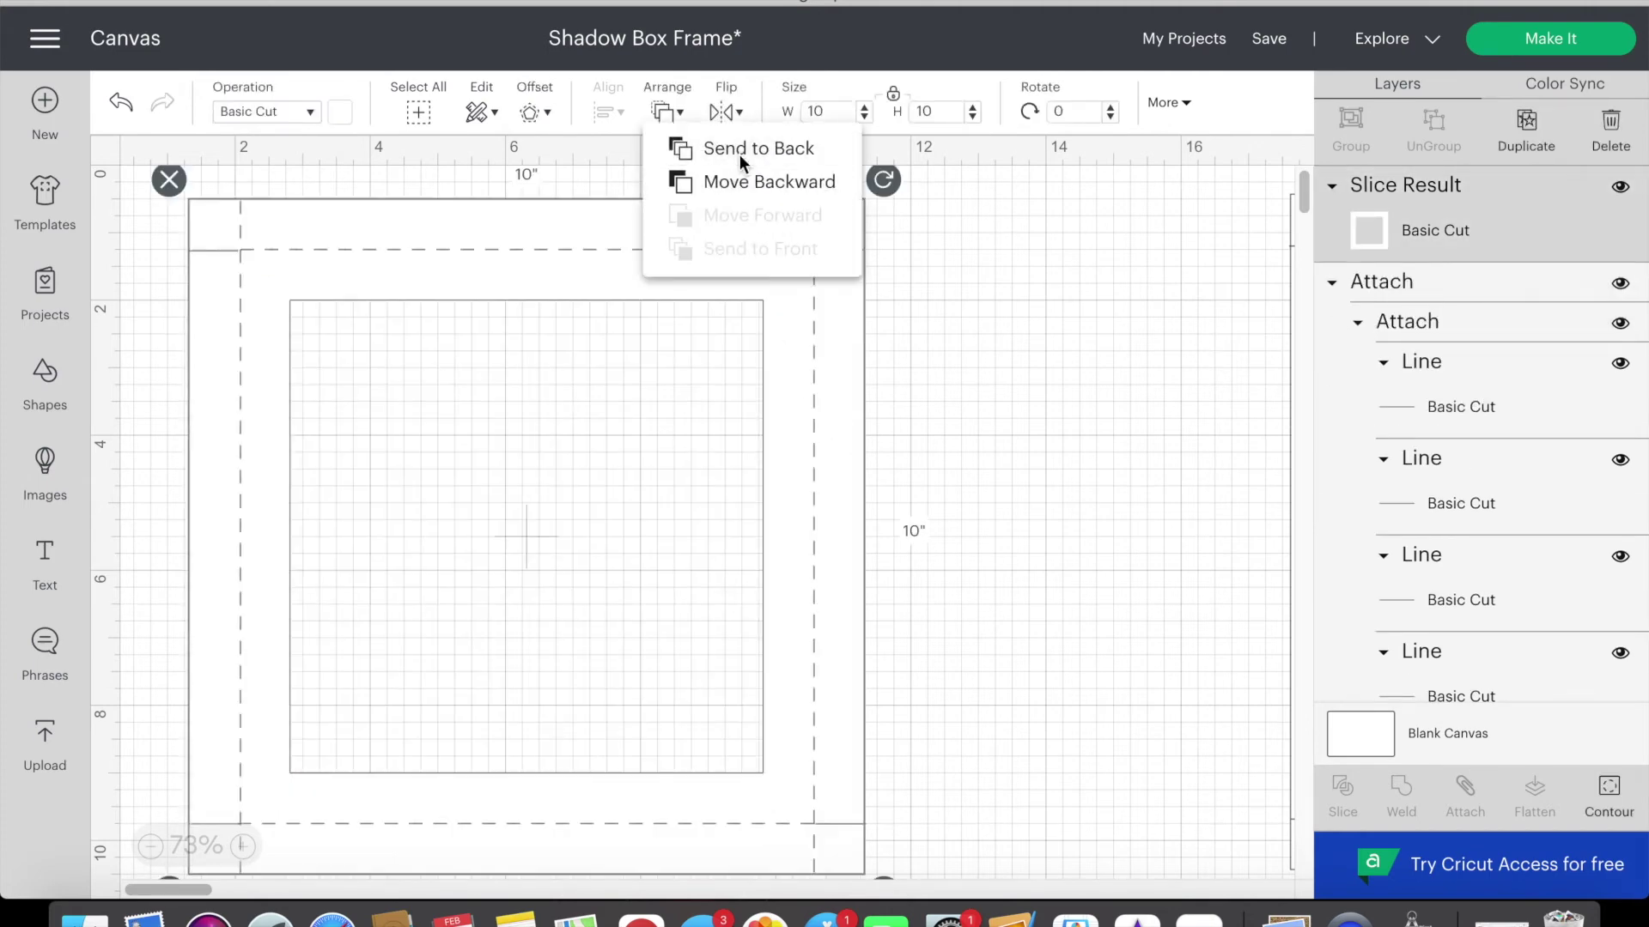
click(1001, 436)
scroll(1002, 607, down, 2)
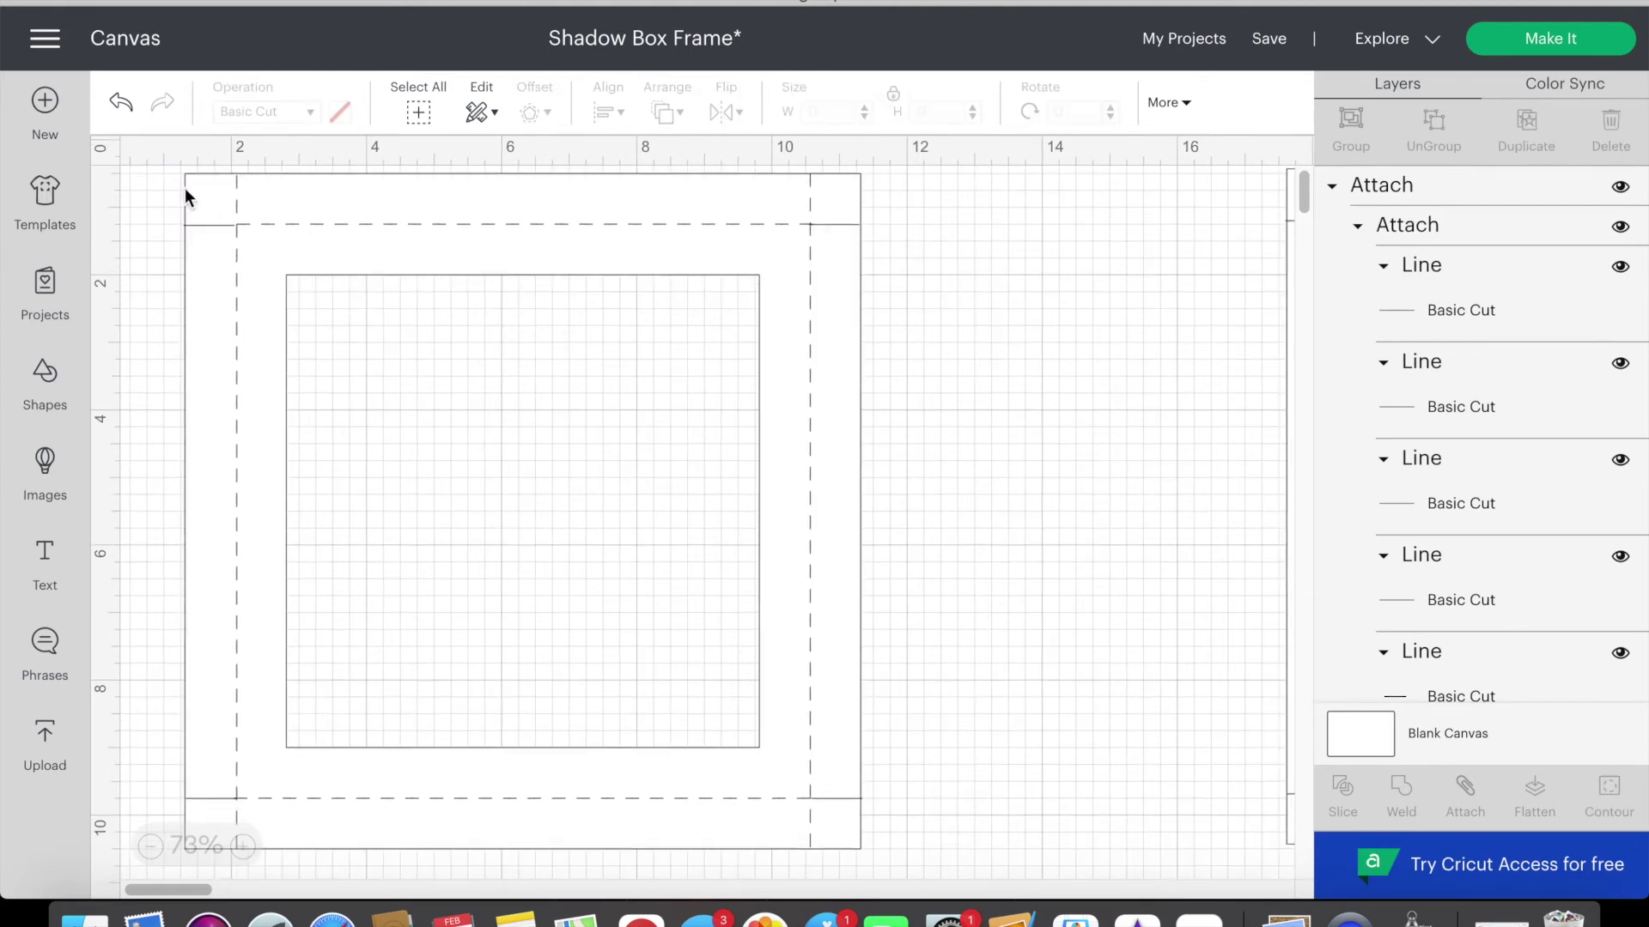
drag(172, 169, 985, 886)
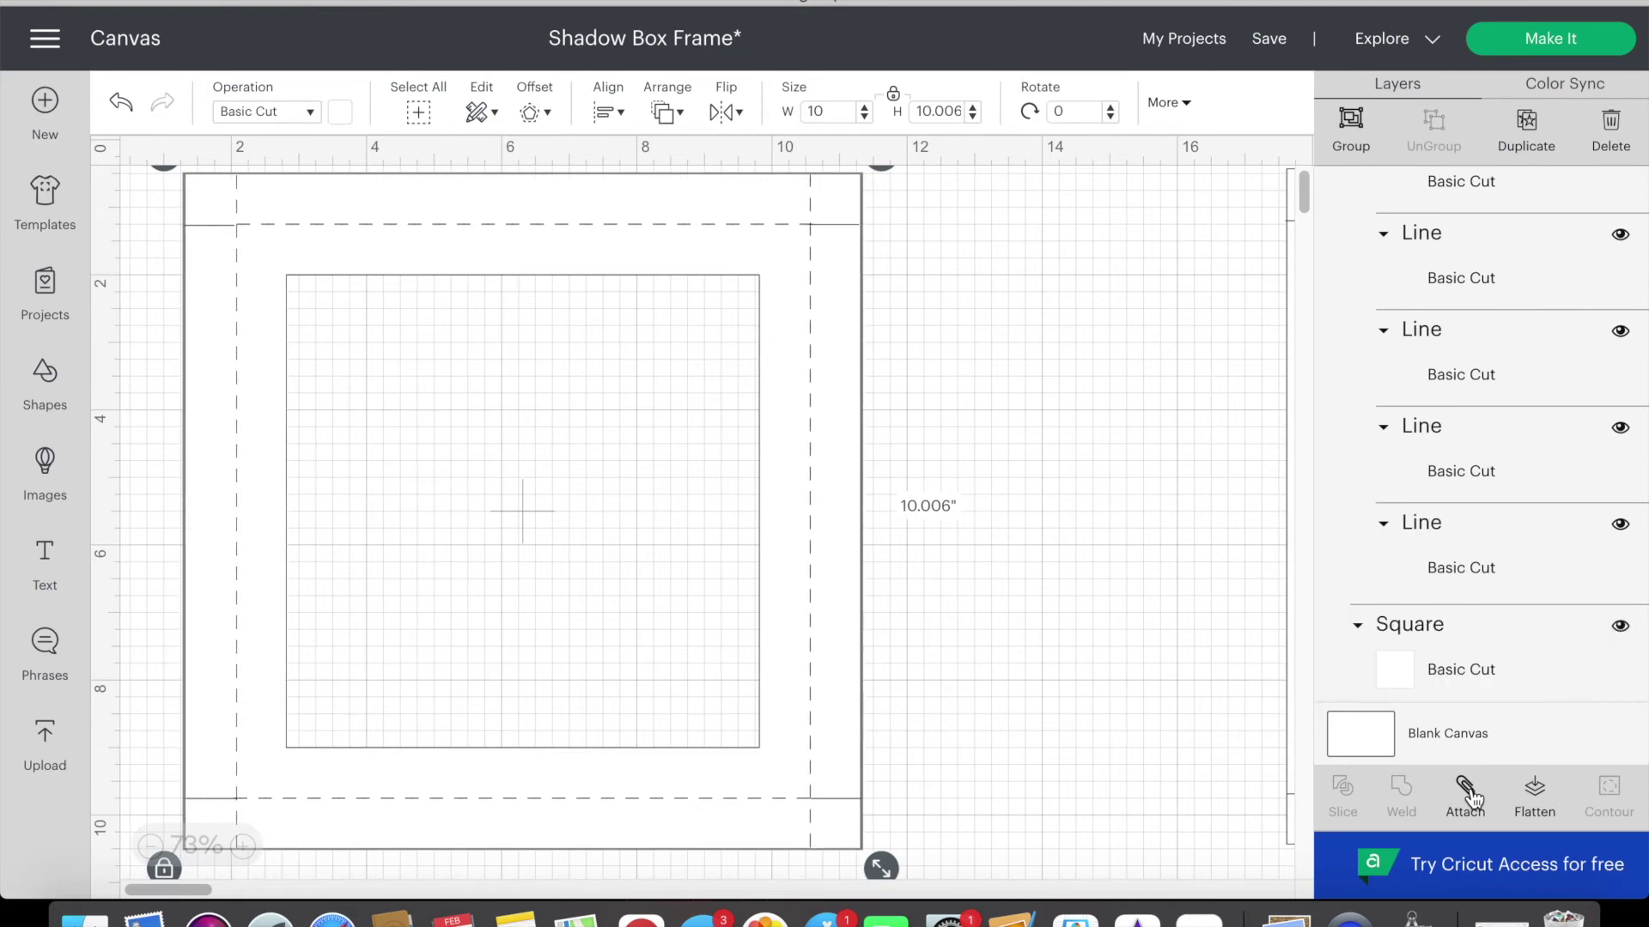
click(1472, 799)
- Zoom out over the canvas and undo the last two changes
click(1029, 584)
scroll(1028, 584, right, 2)
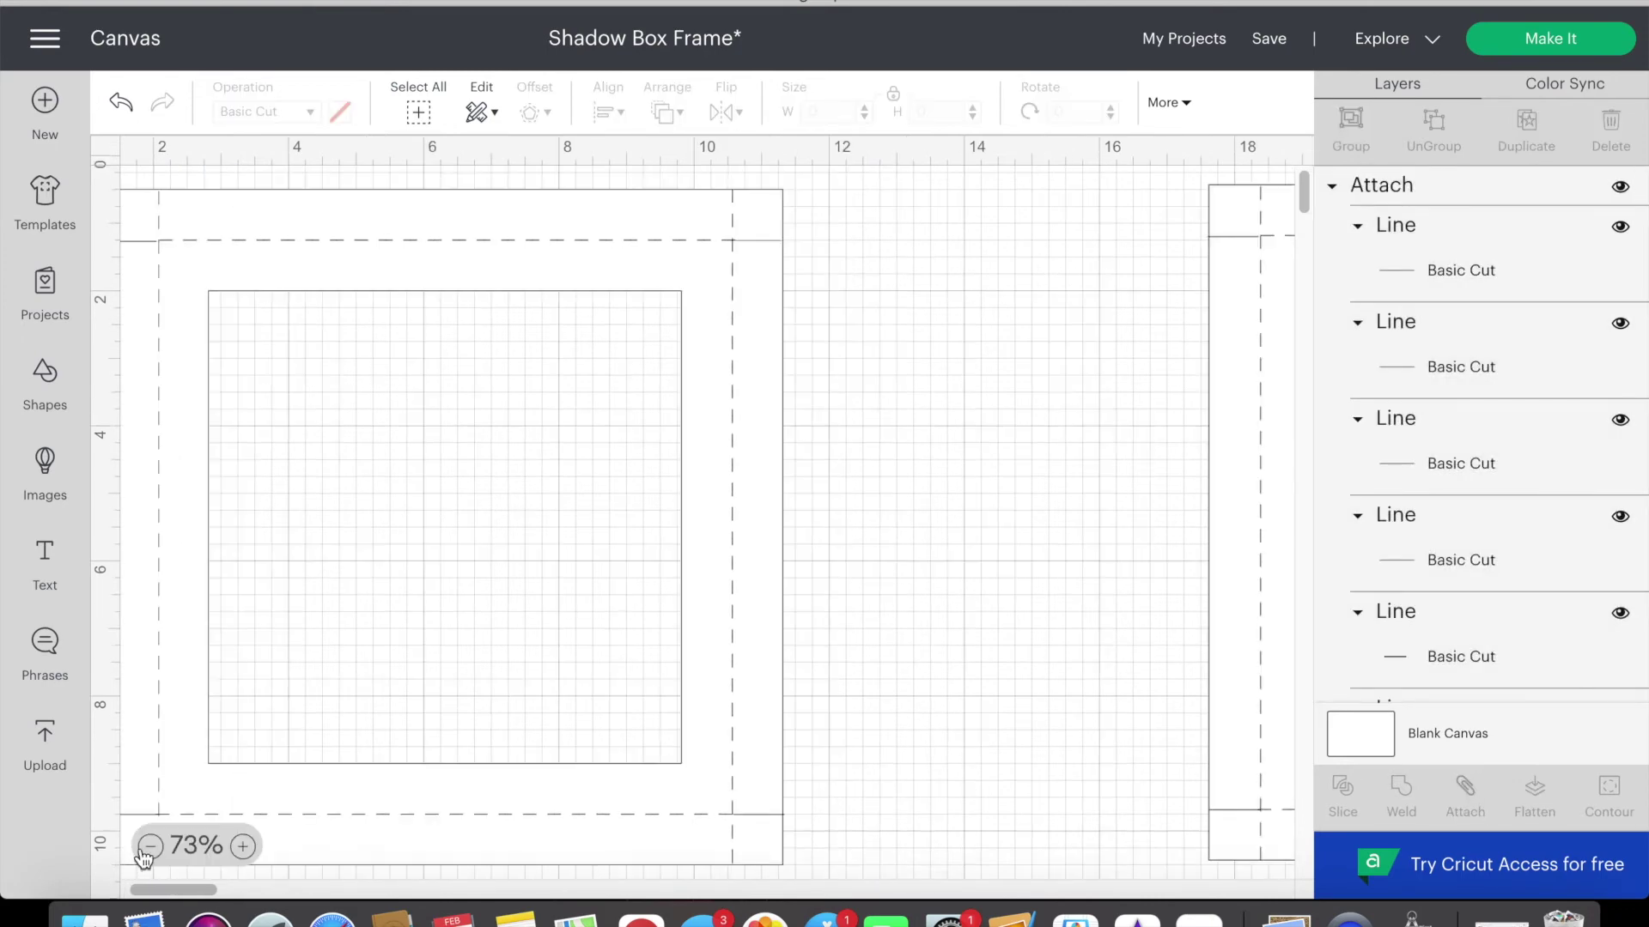
click(149, 847)
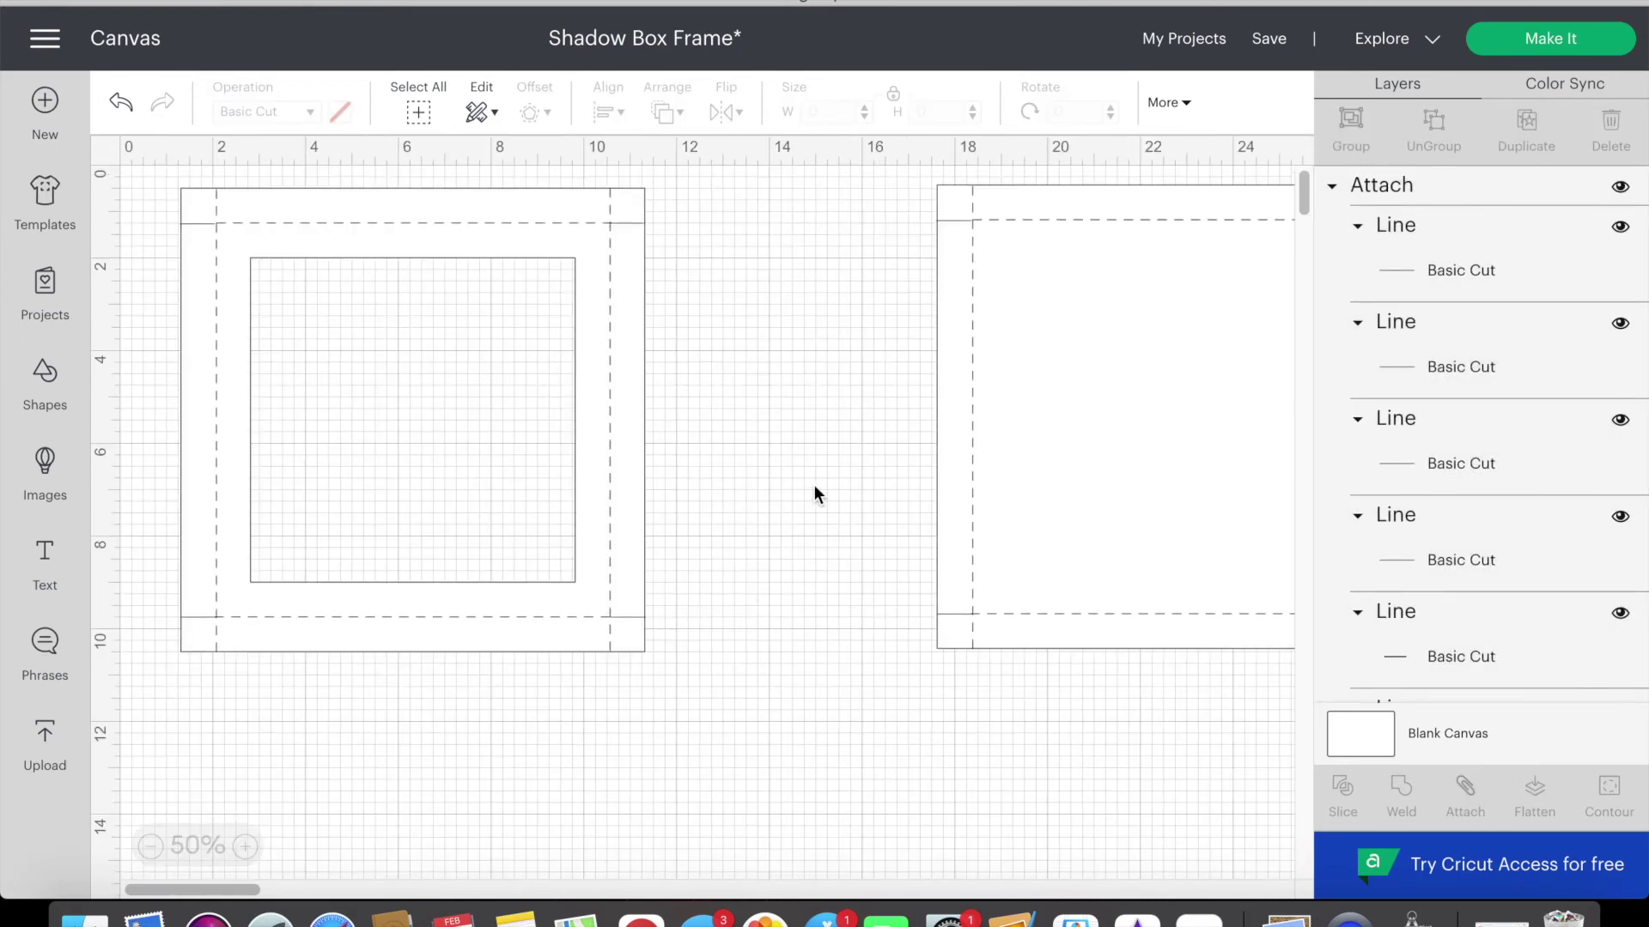
scroll(814, 486, right, 3)
key(ctrl+z)
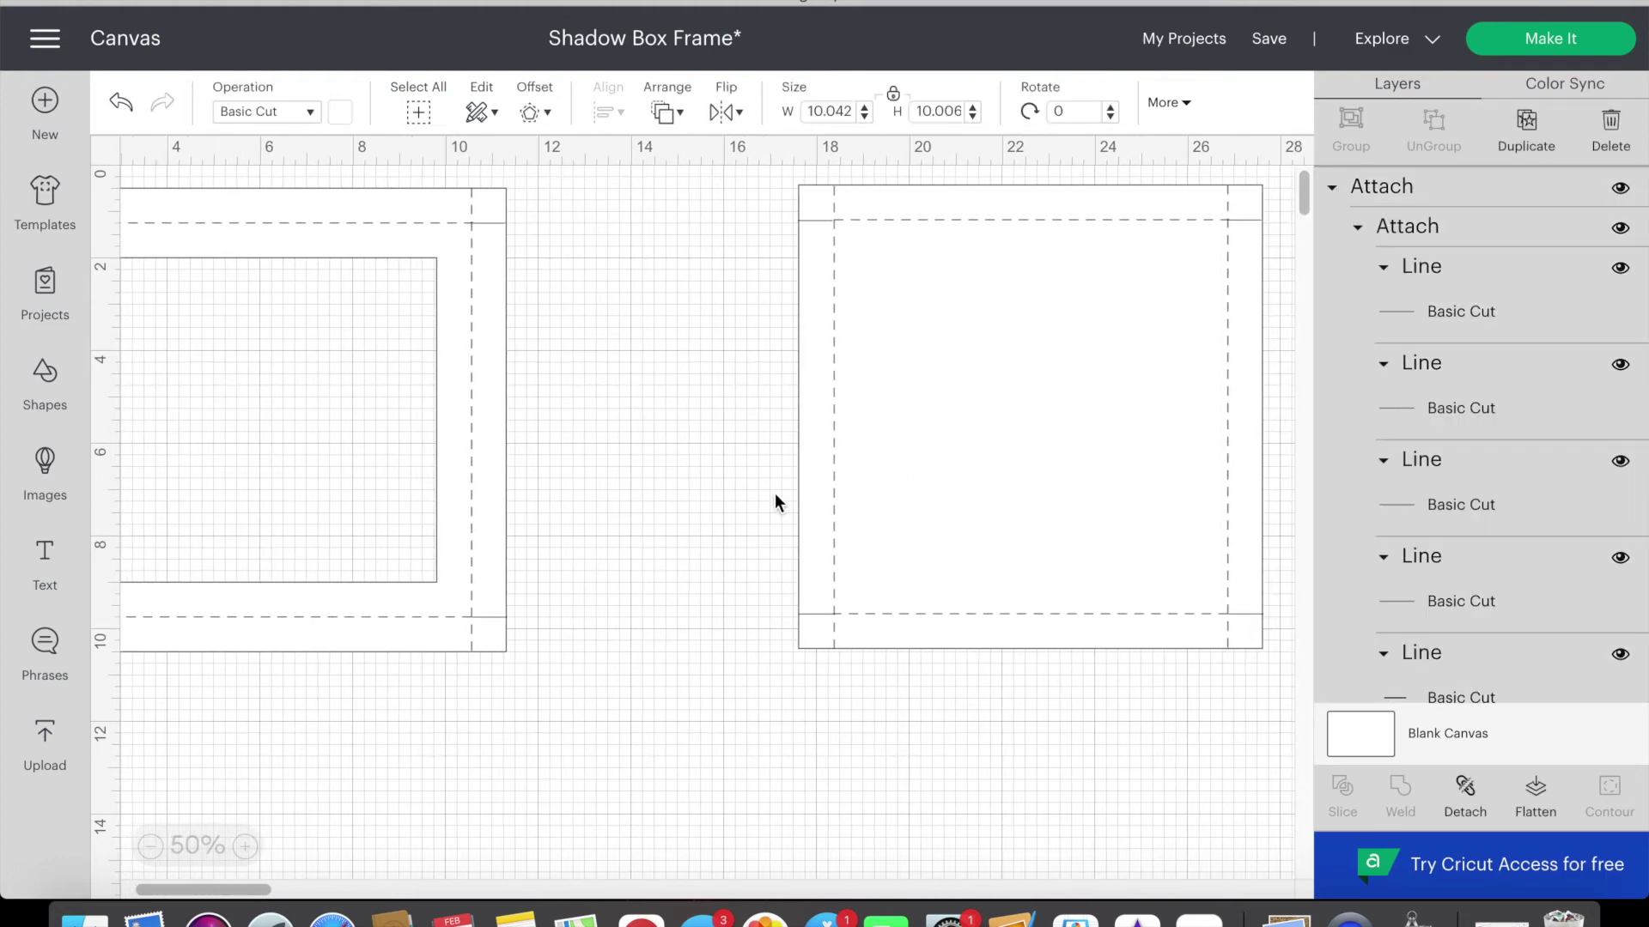
key(ctrl+z)
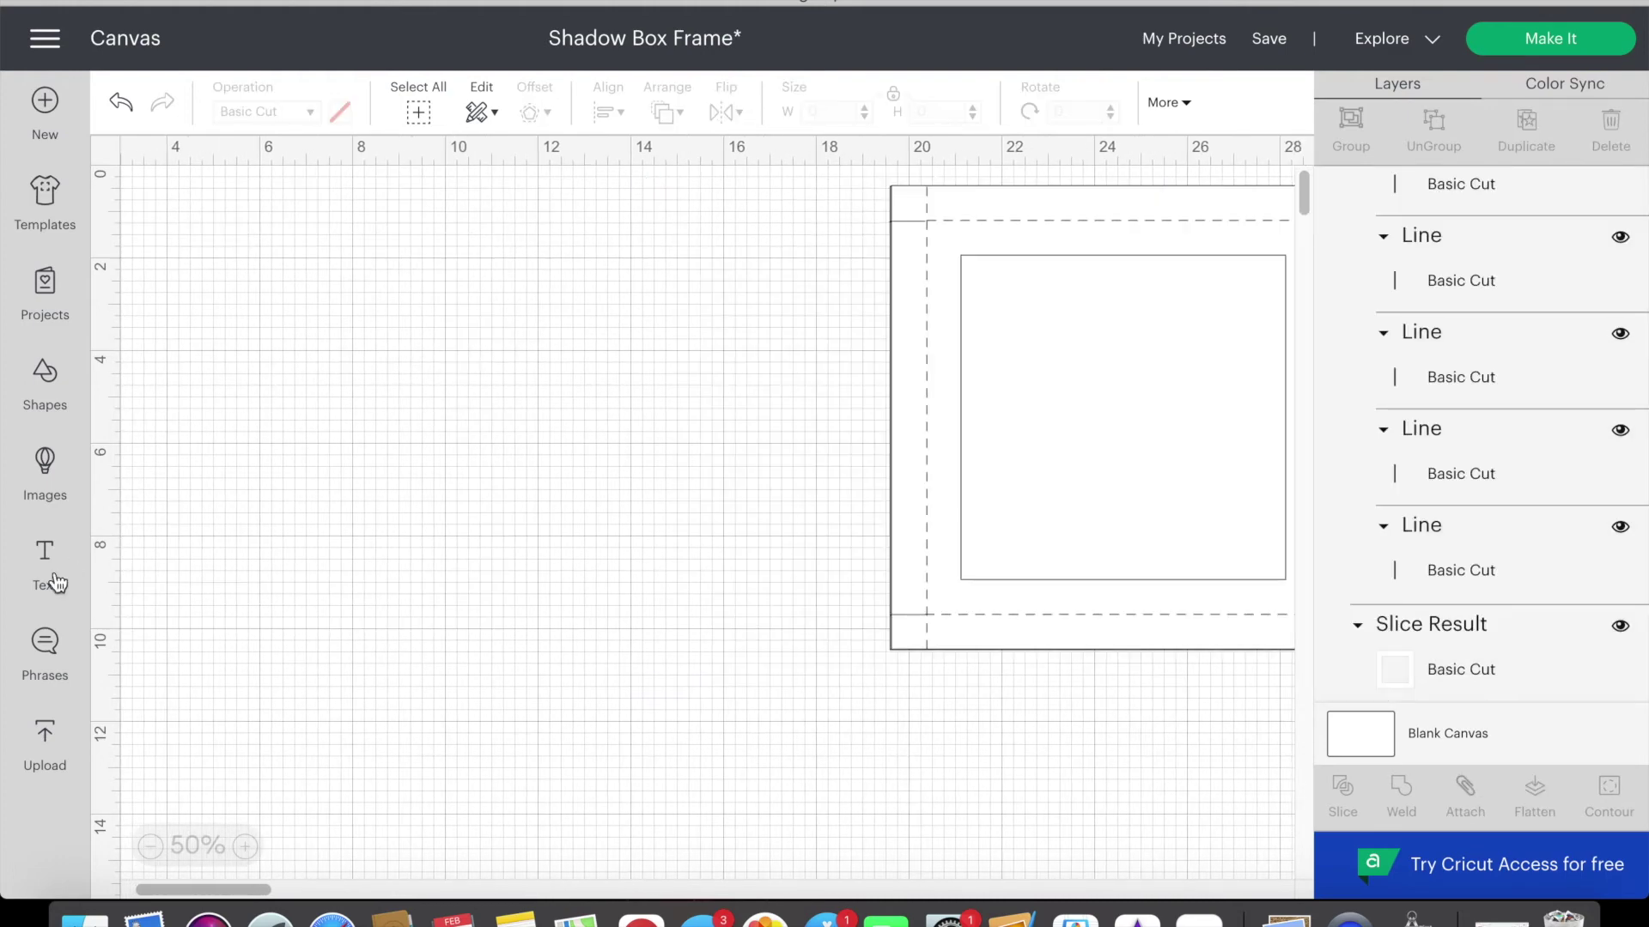
- Add an 8.5-inch square and color it white
click(47, 397)
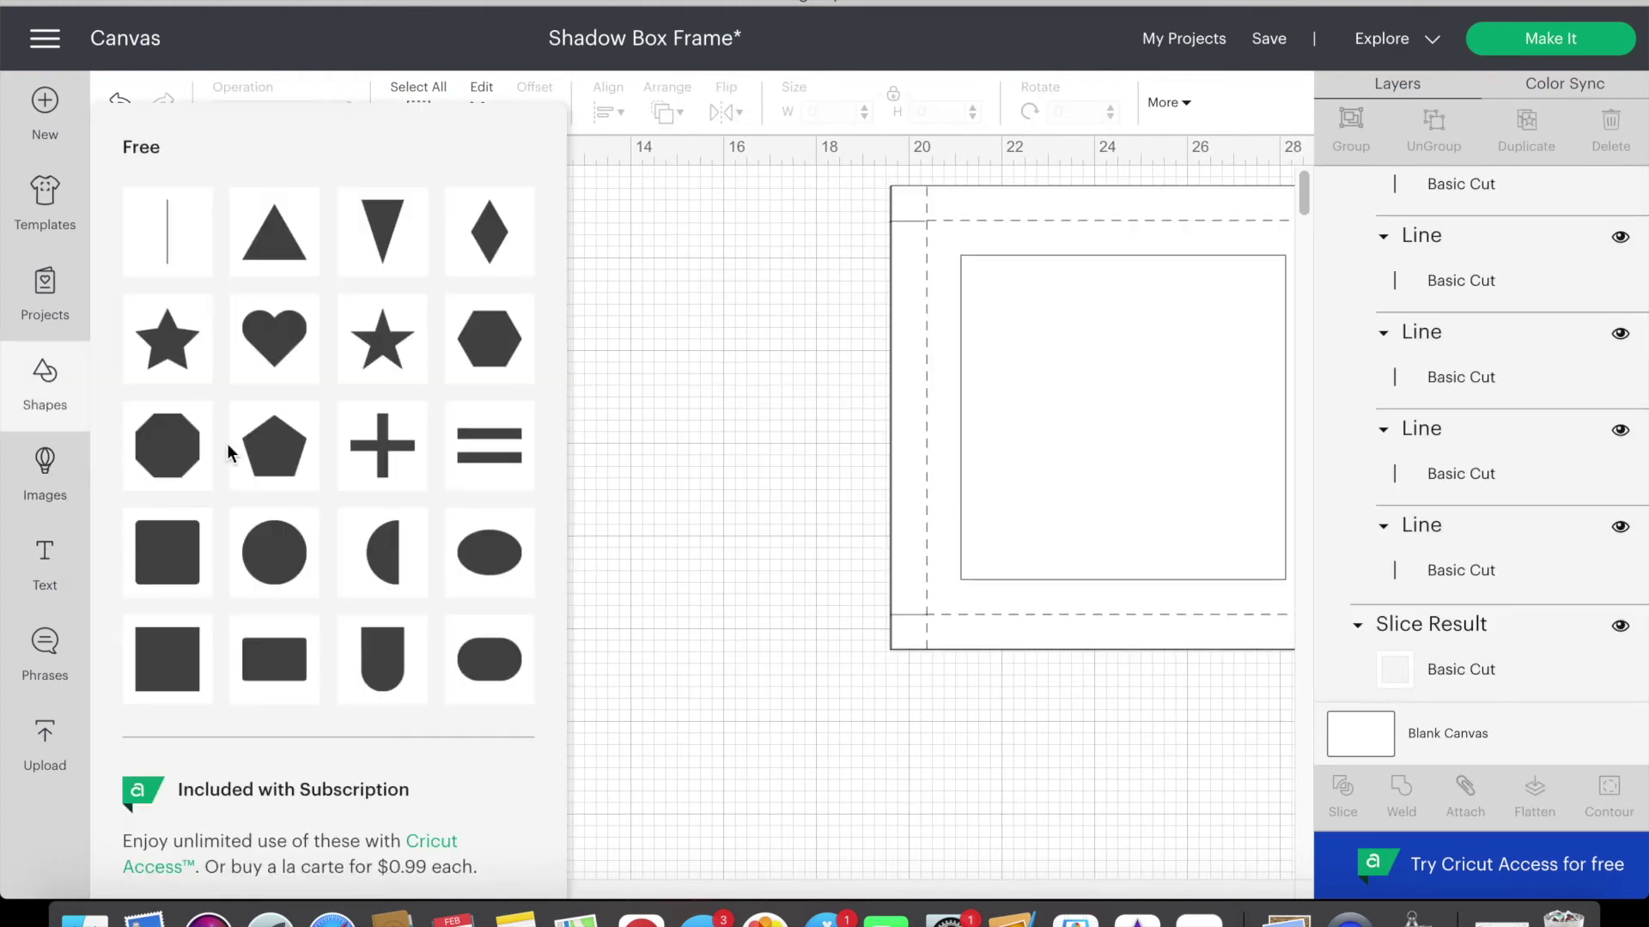
click(170, 655)
click(828, 112)
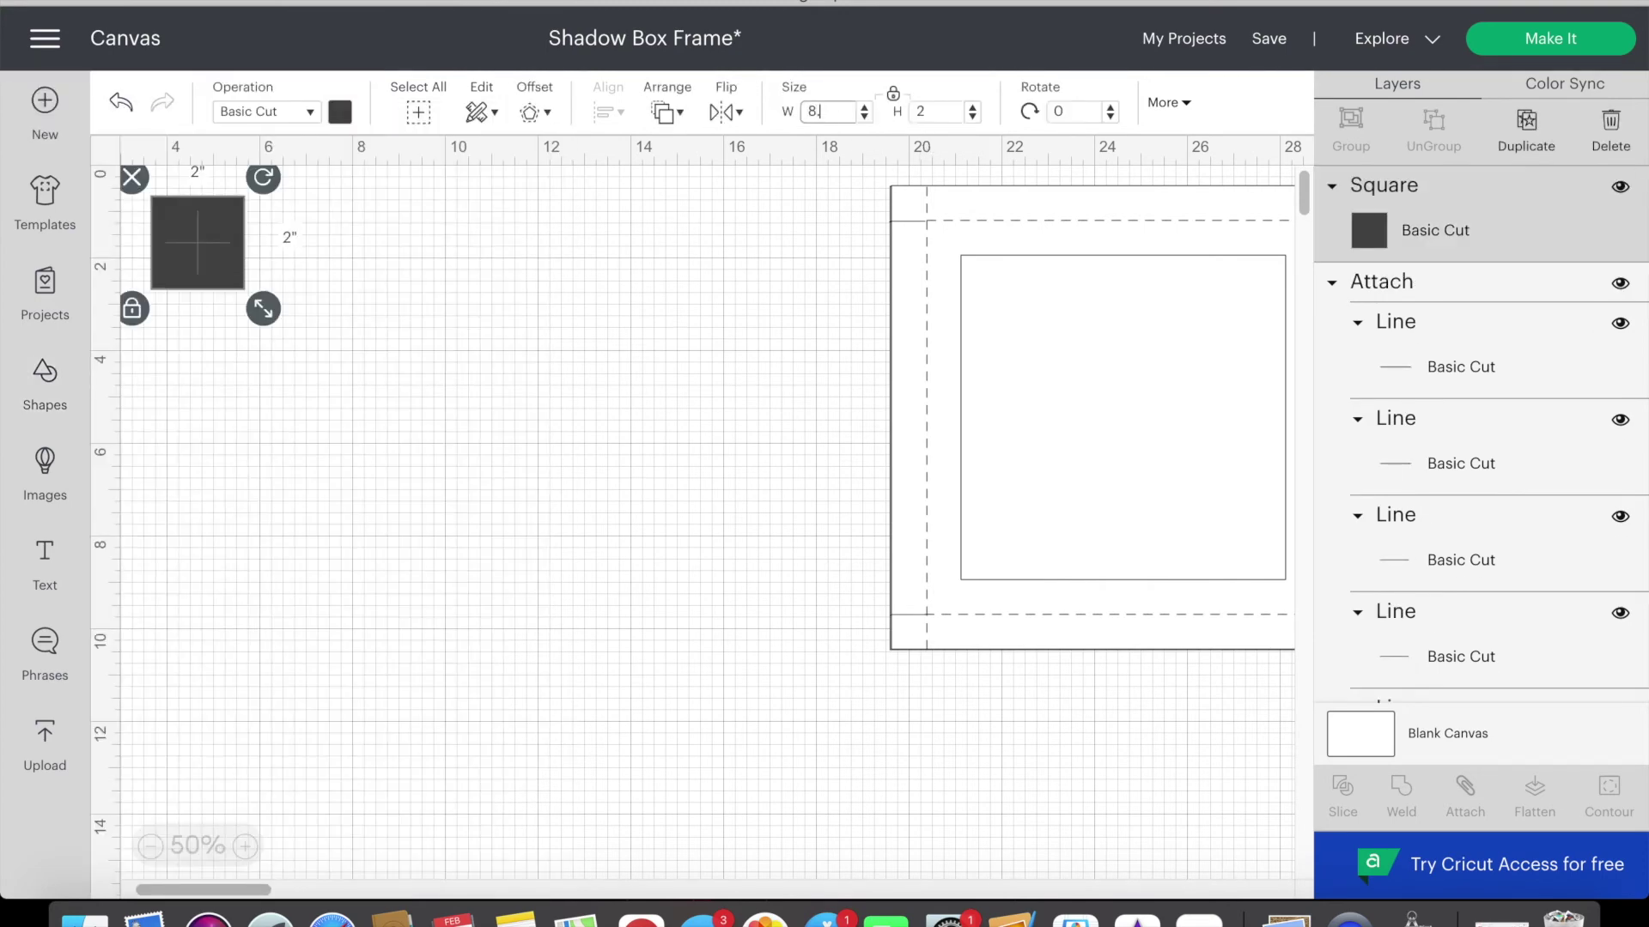
text(8.5)
key(Return)
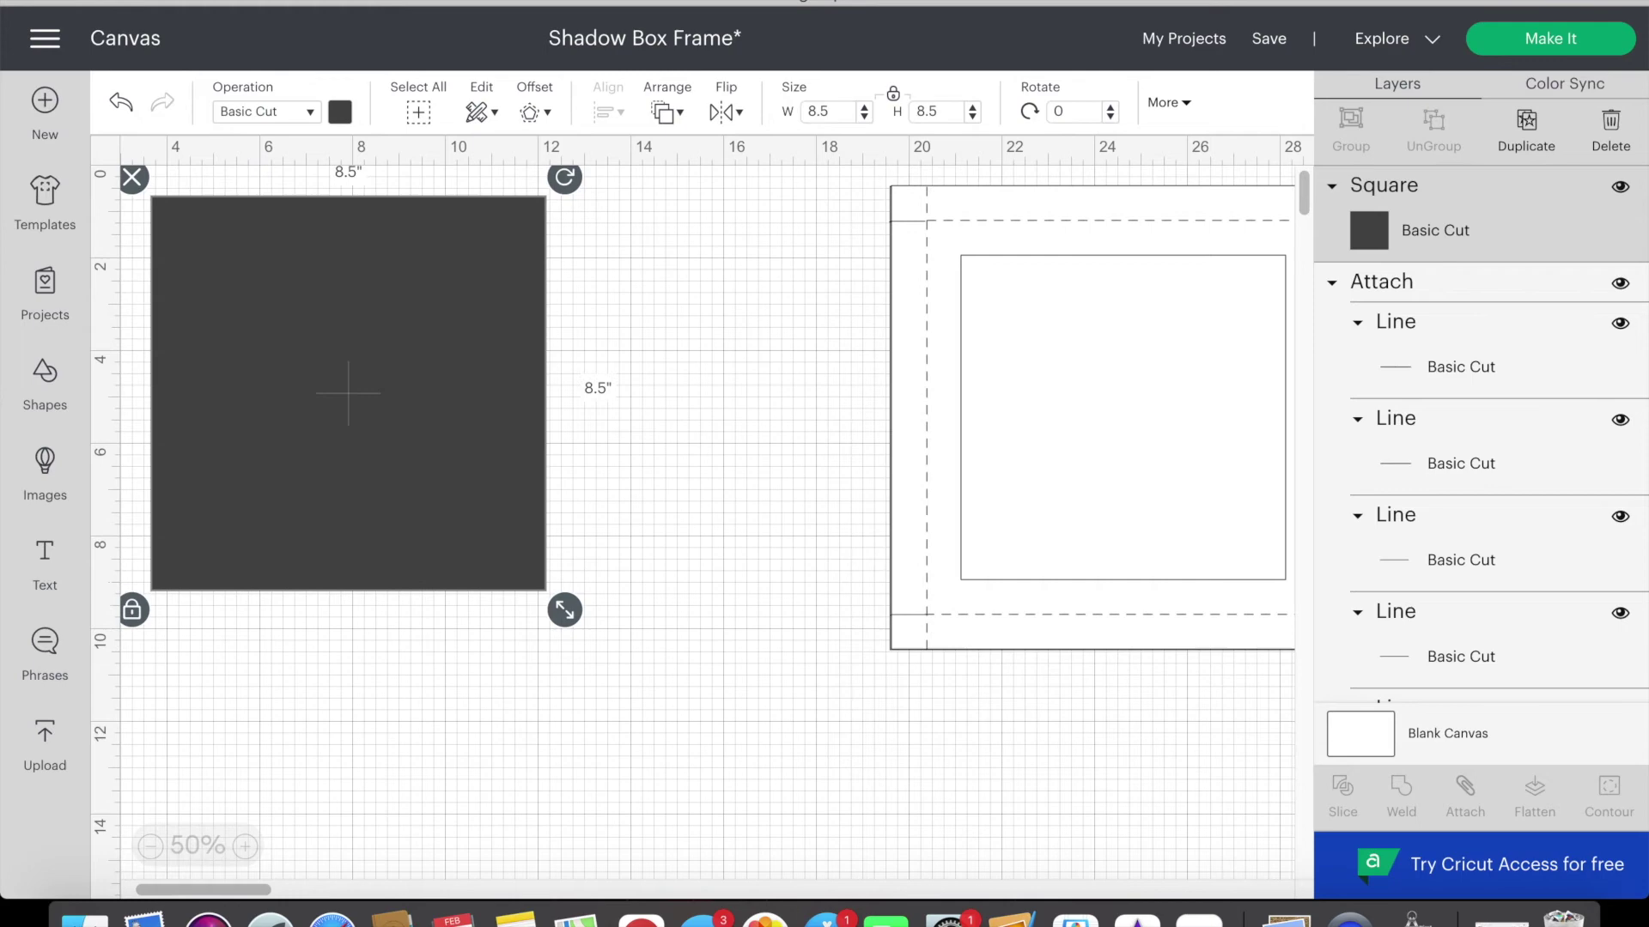
click(342, 111)
click(379, 220)
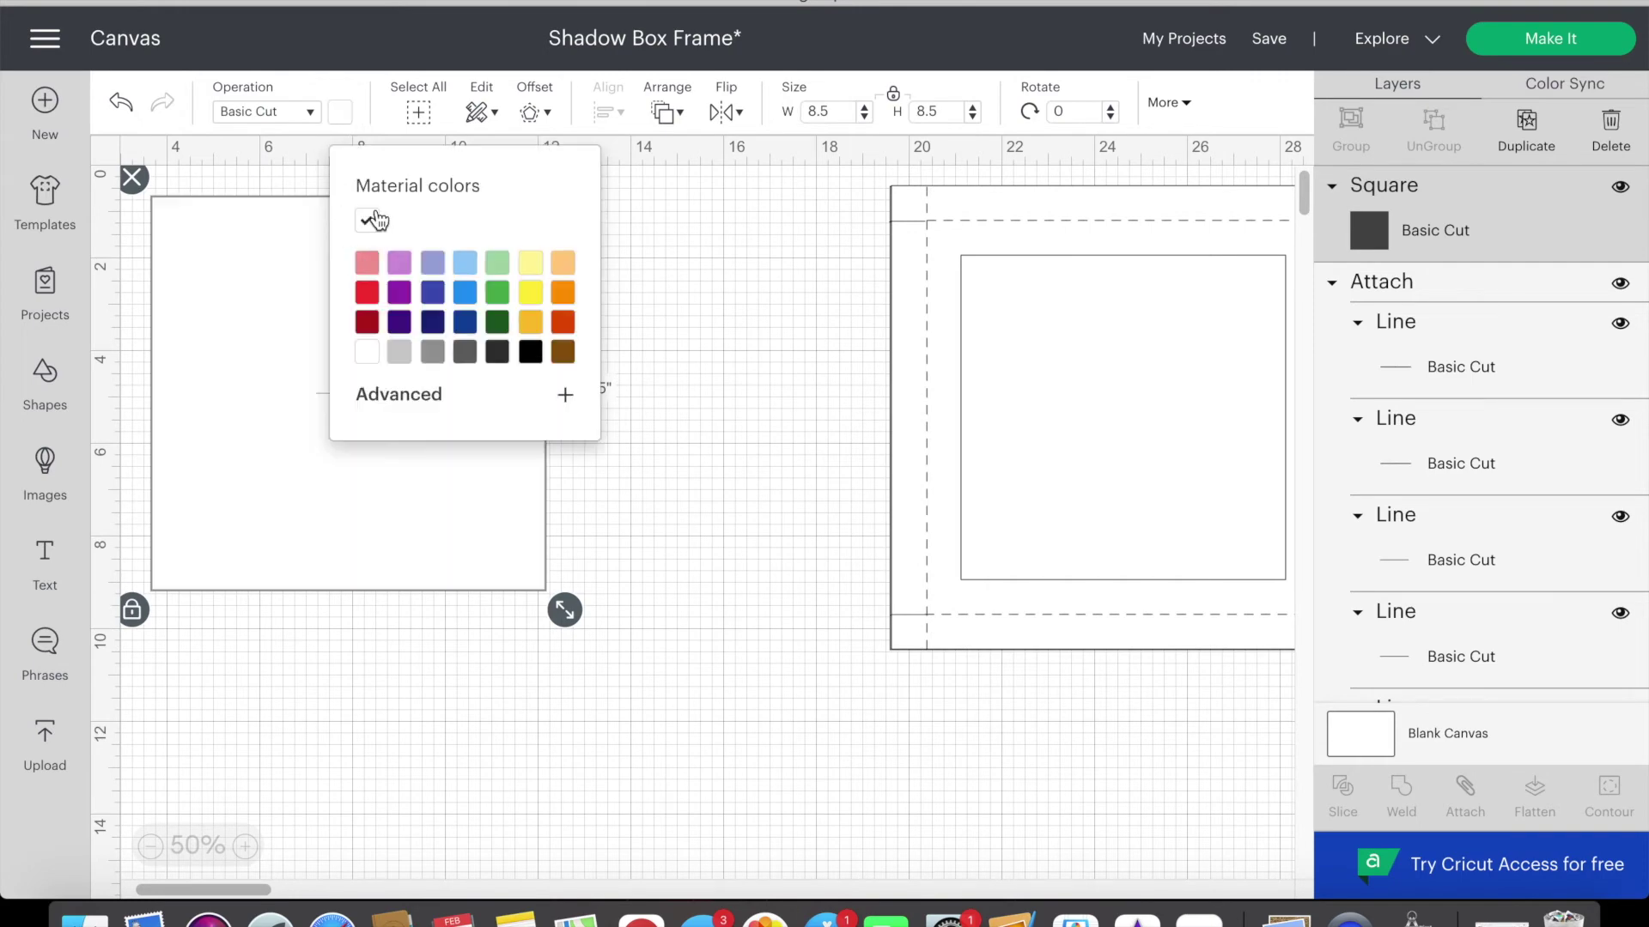
click(682, 364)
- Move the shadow box frame right and arrange three more copies of the white square
click(150, 846)
click(753, 381)
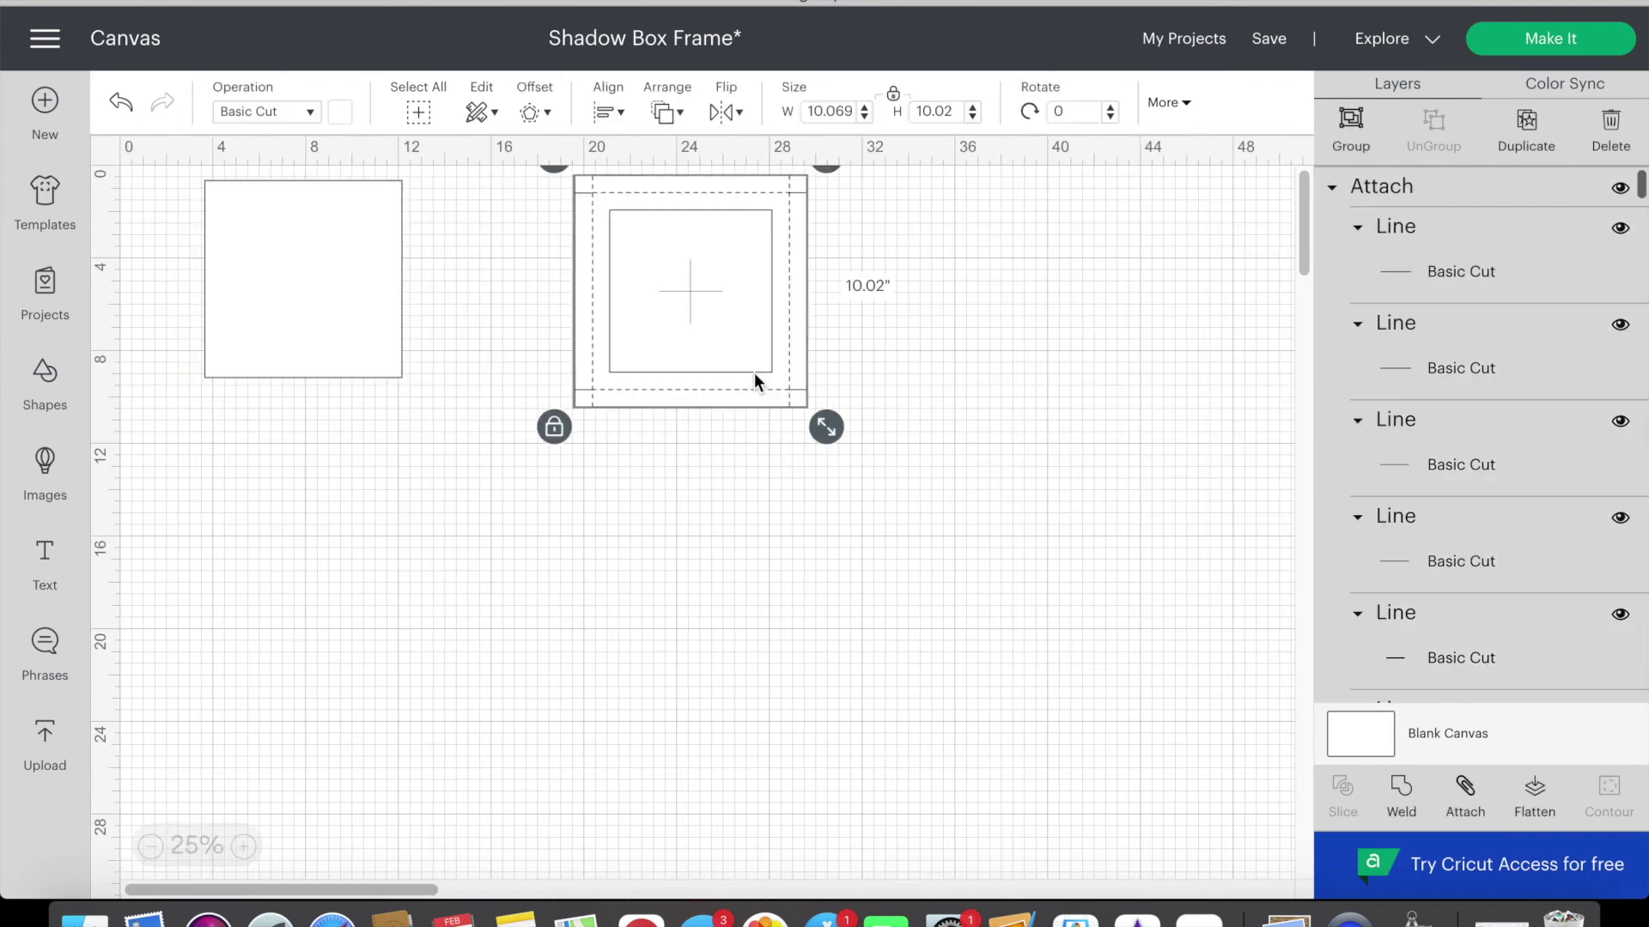
drag(754, 381, 1180, 402)
click(703, 406)
click(296, 348)
key(ctrl+c)
key(ctrl+v)
key(ctrl+v)
drag(298, 357, 584, 424)
drag(365, 193, 368, 461)
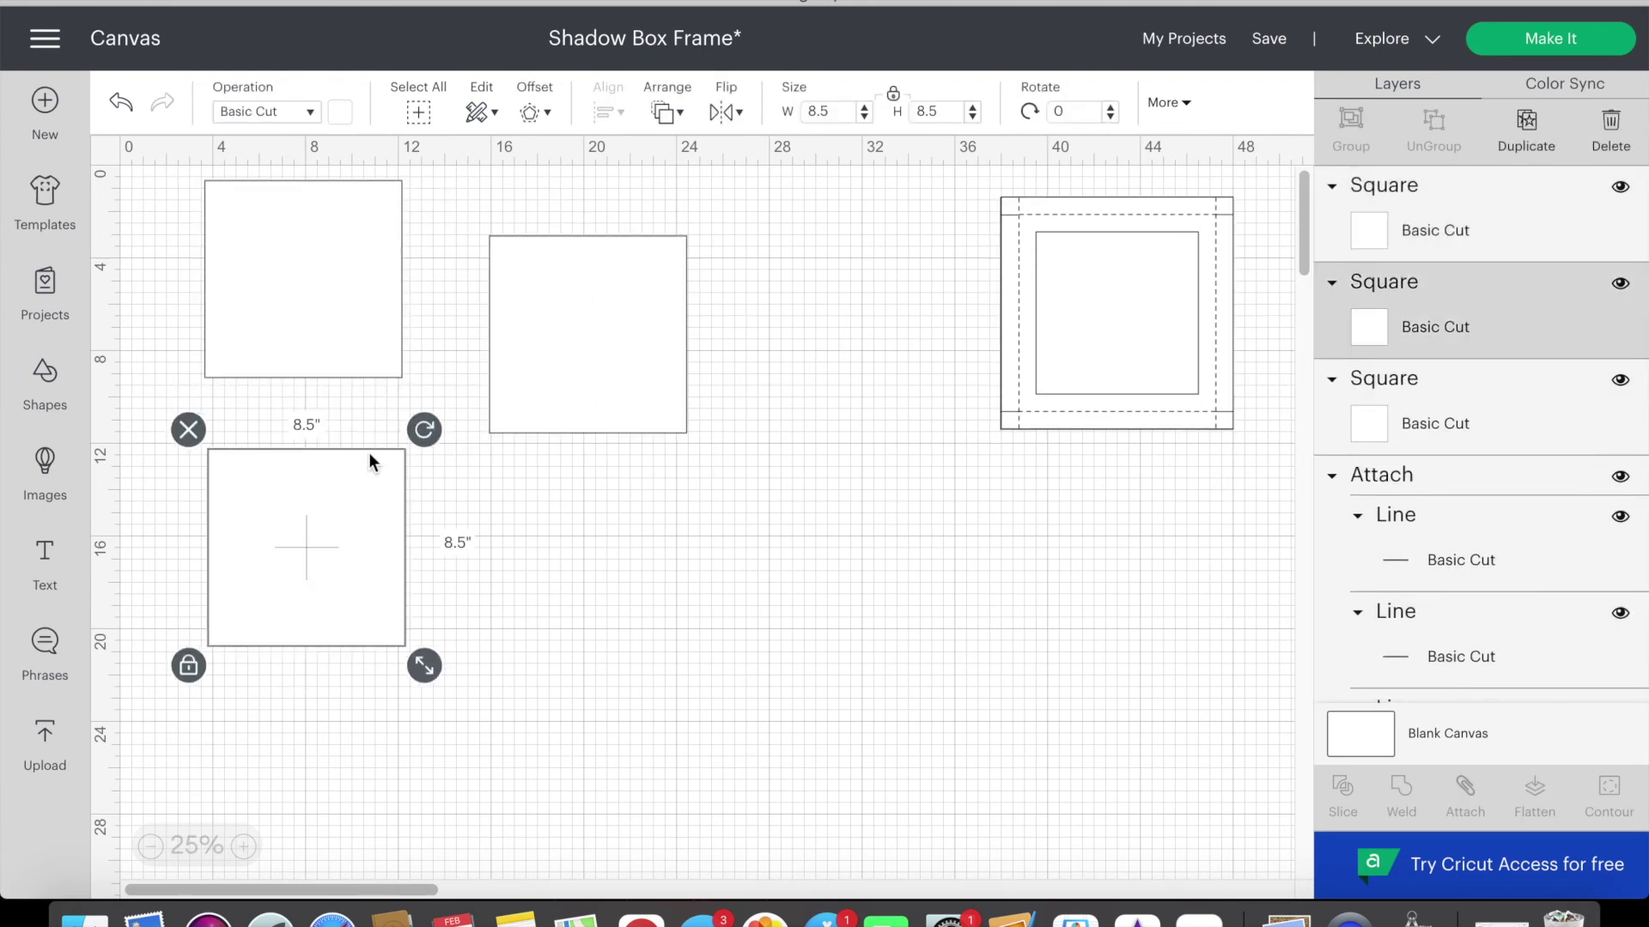
key(ctrl+v)
drag(443, 574, 722, 638)
click(45, 382)
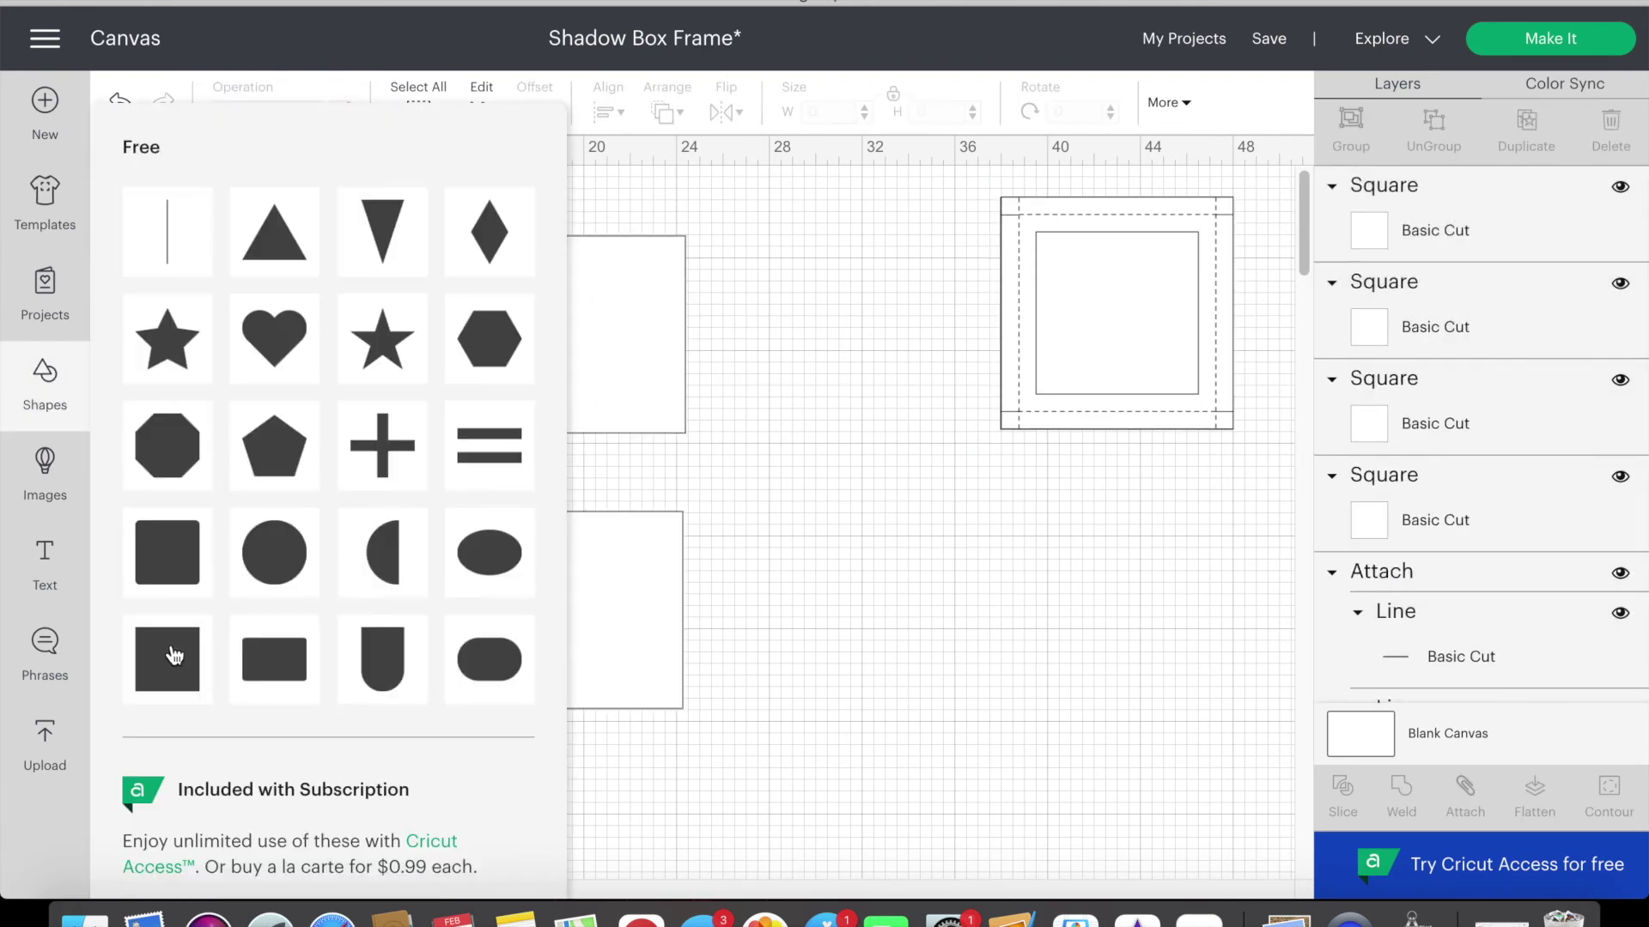
- Add a 6-inch dark square plus copies sized 6.25, 6.5 and 6.75 inches onto the white squares
click(174, 656)
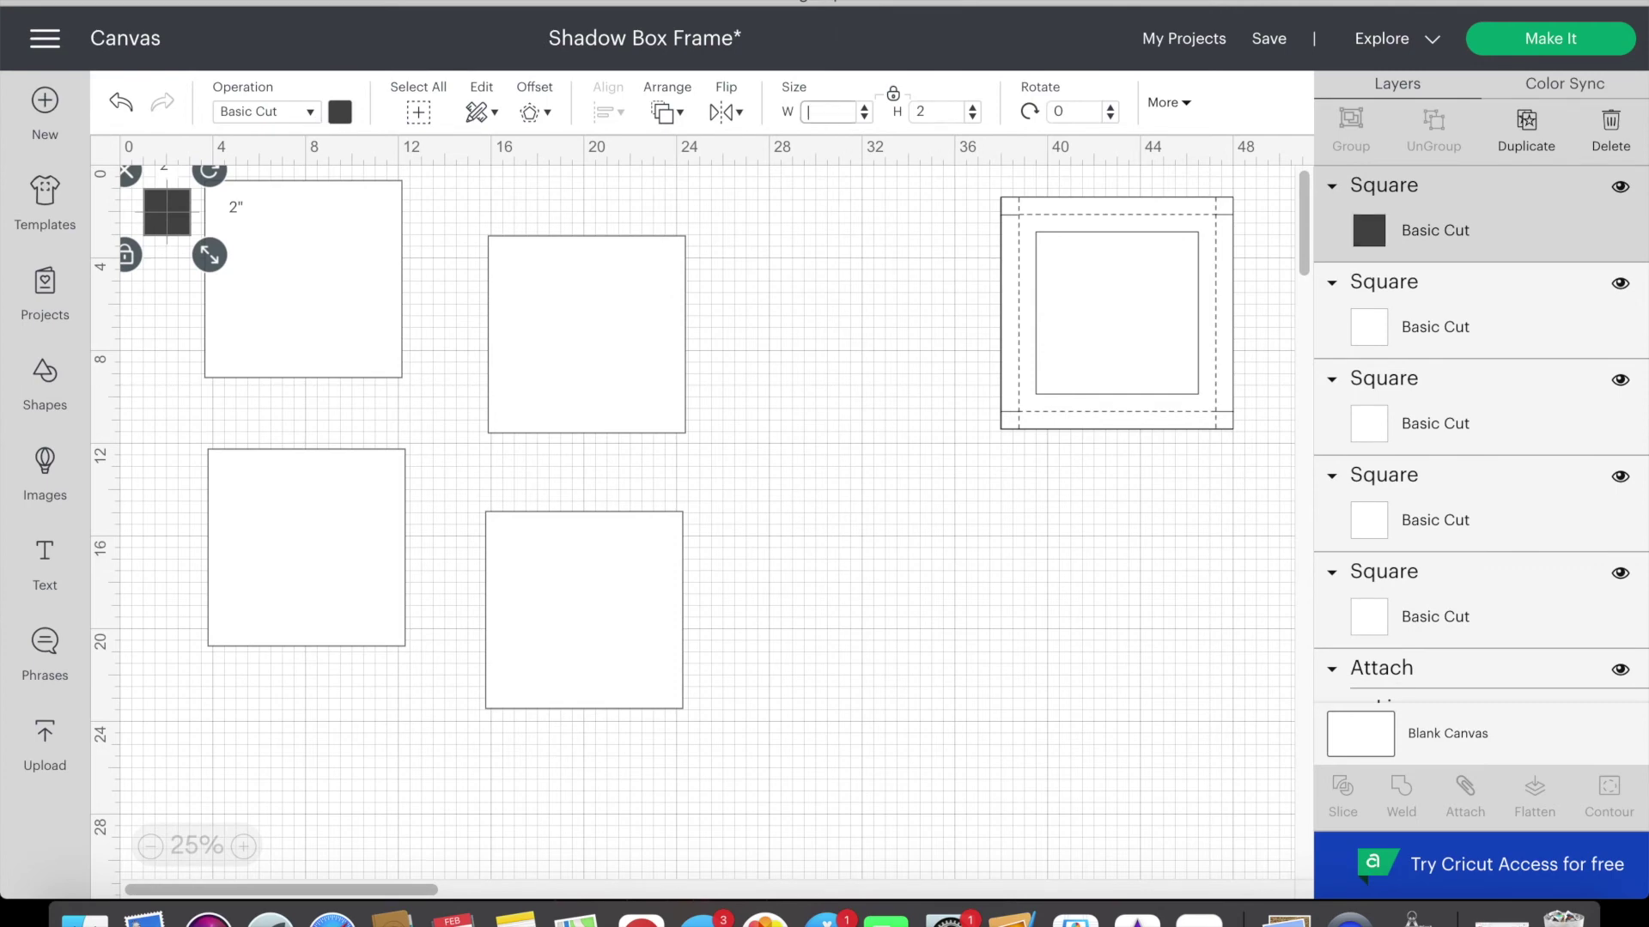
key(Return)
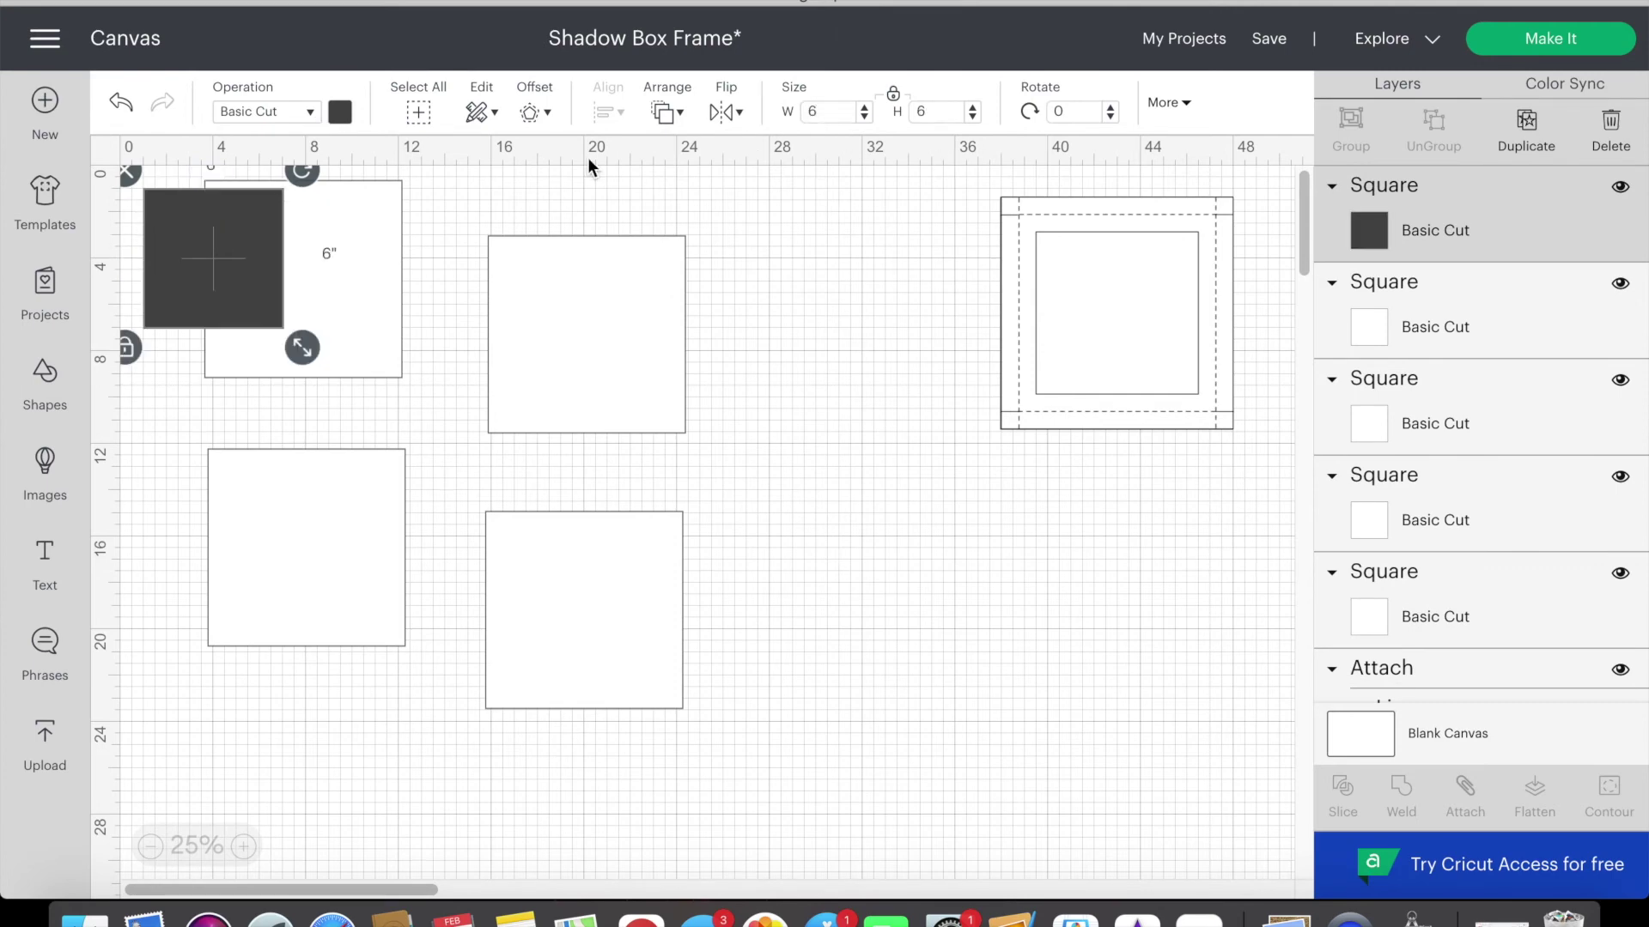
drag(237, 228, 306, 544)
key(super+d)
click(831, 114)
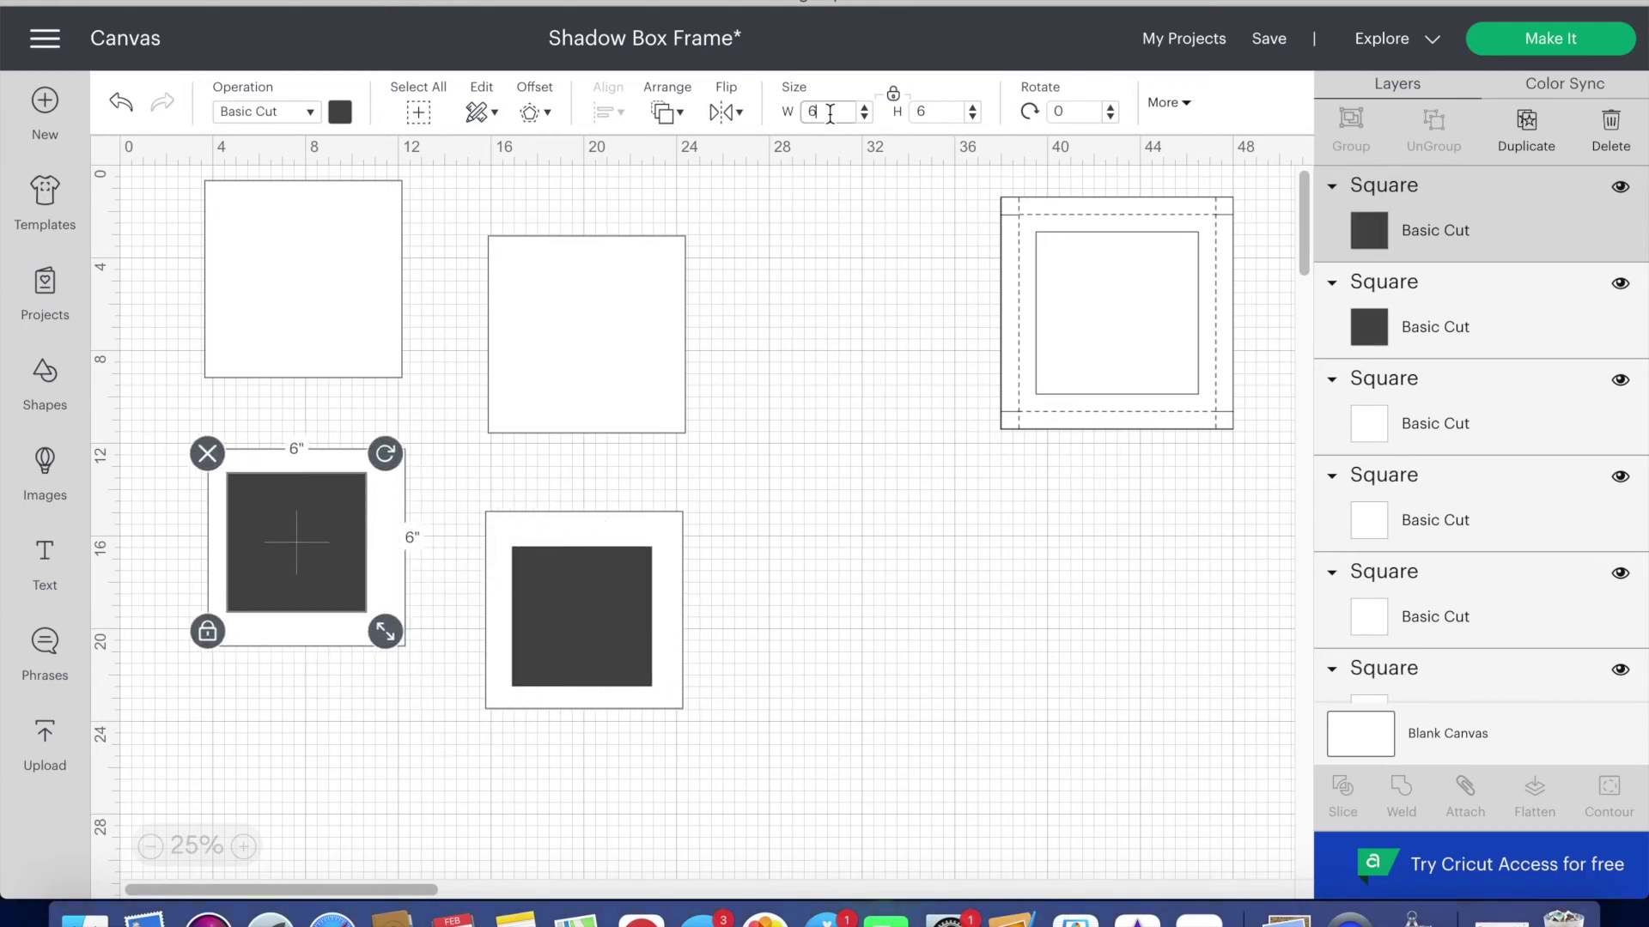
key(Return)
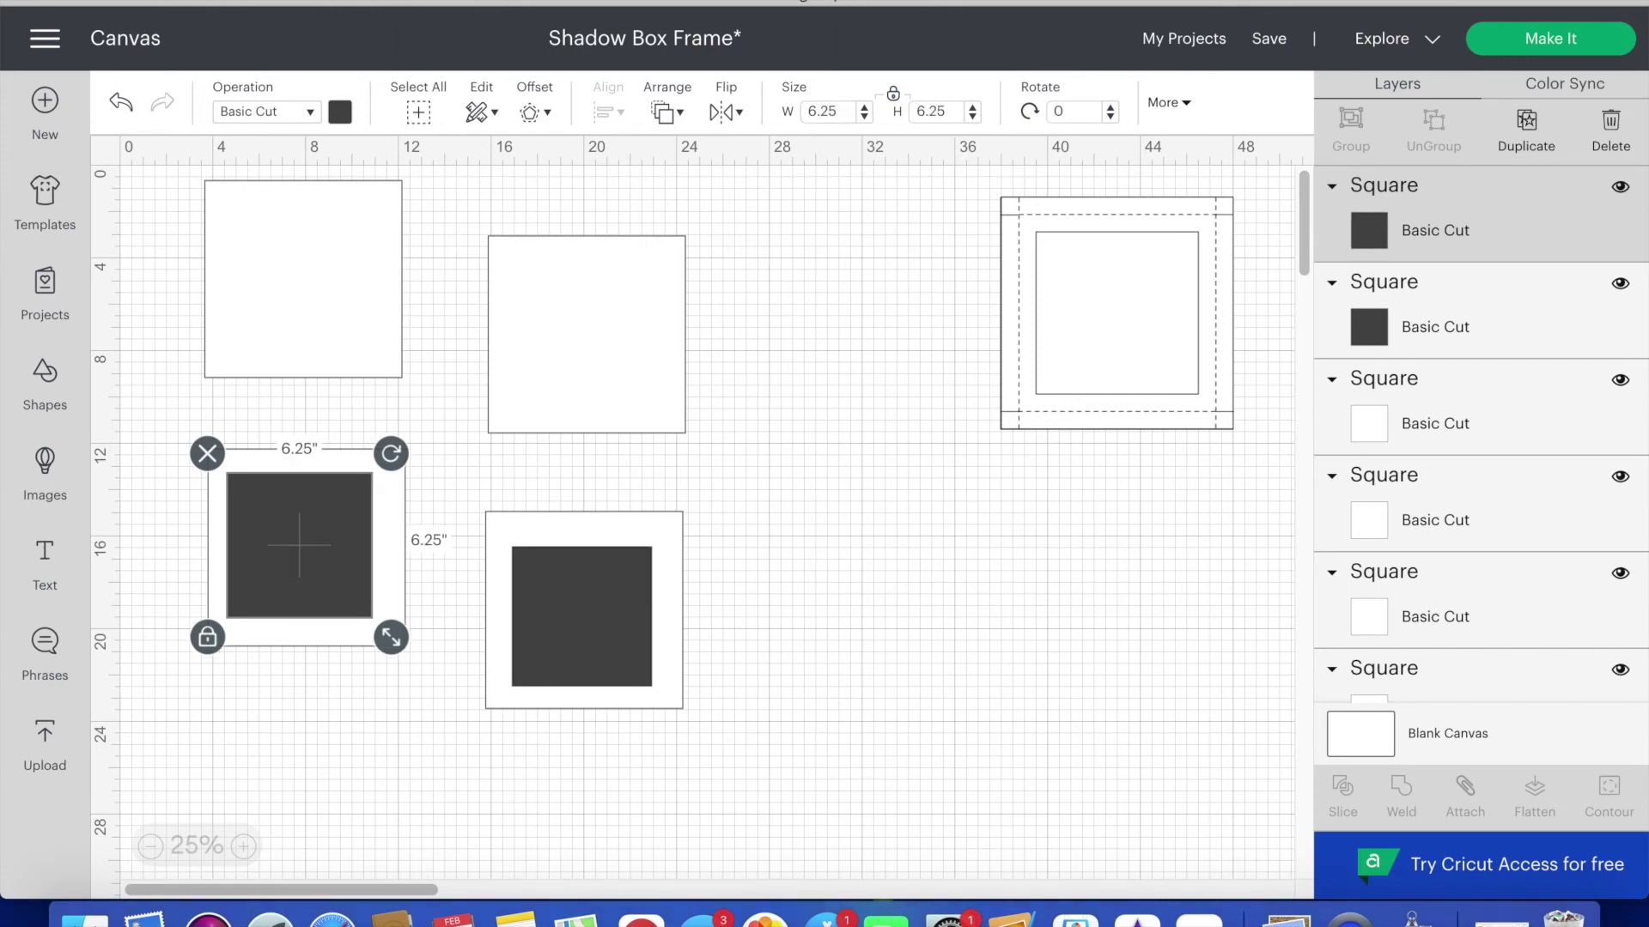
drag(360, 497, 615, 346)
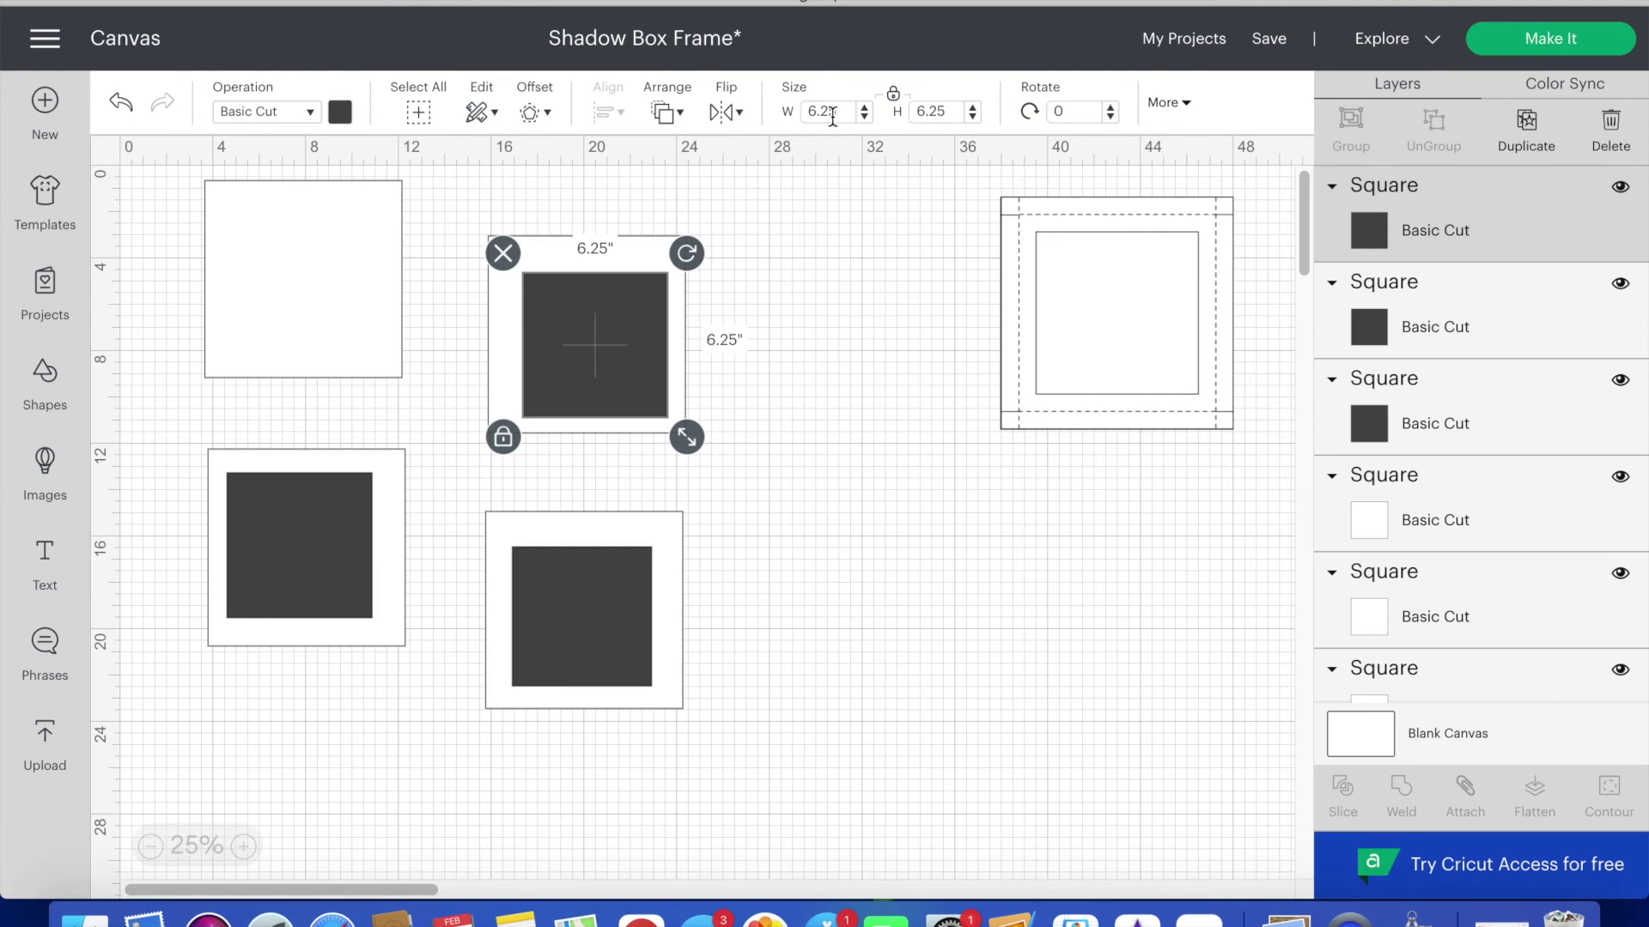
key(Return)
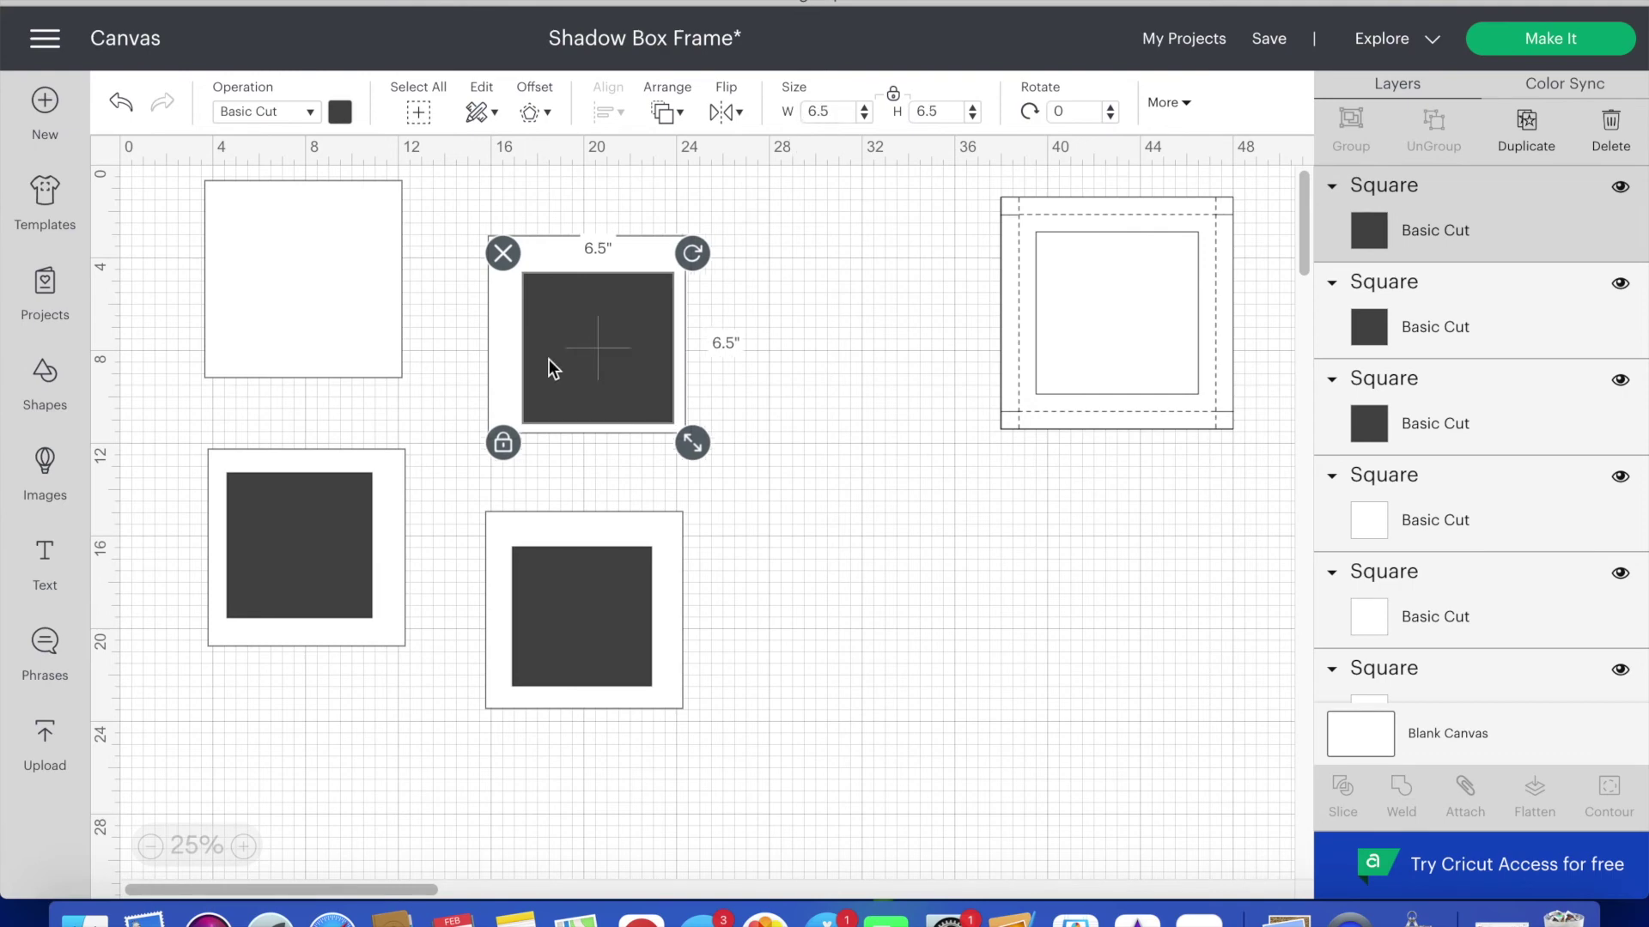
drag(587, 362, 281, 278)
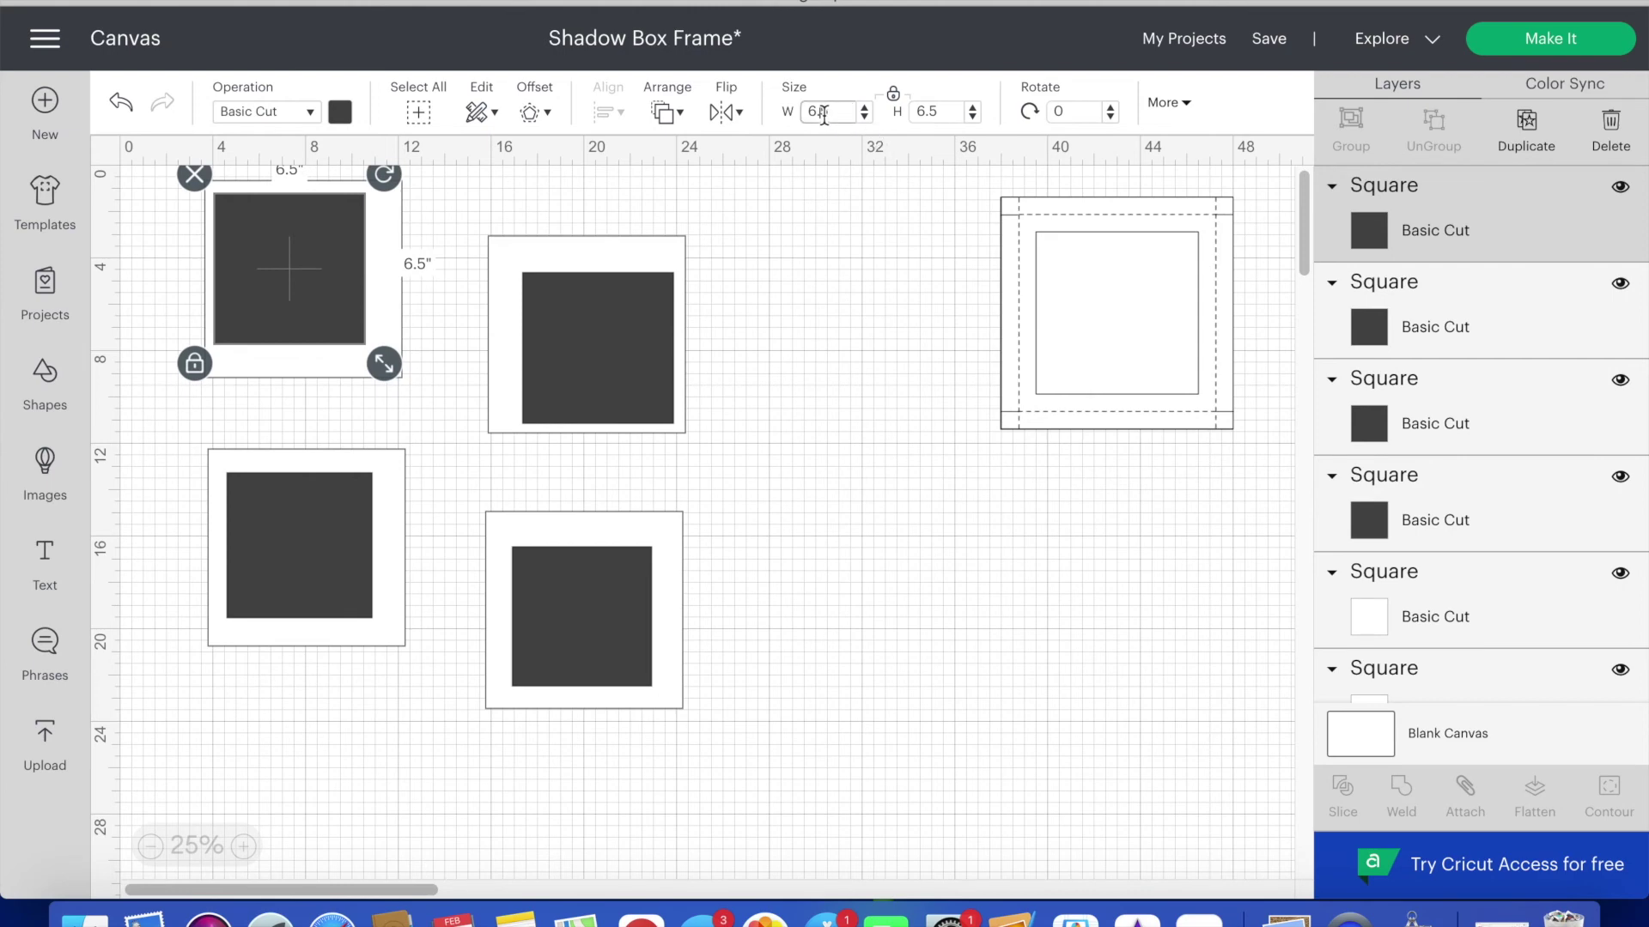
key(Return)
click(882, 516)
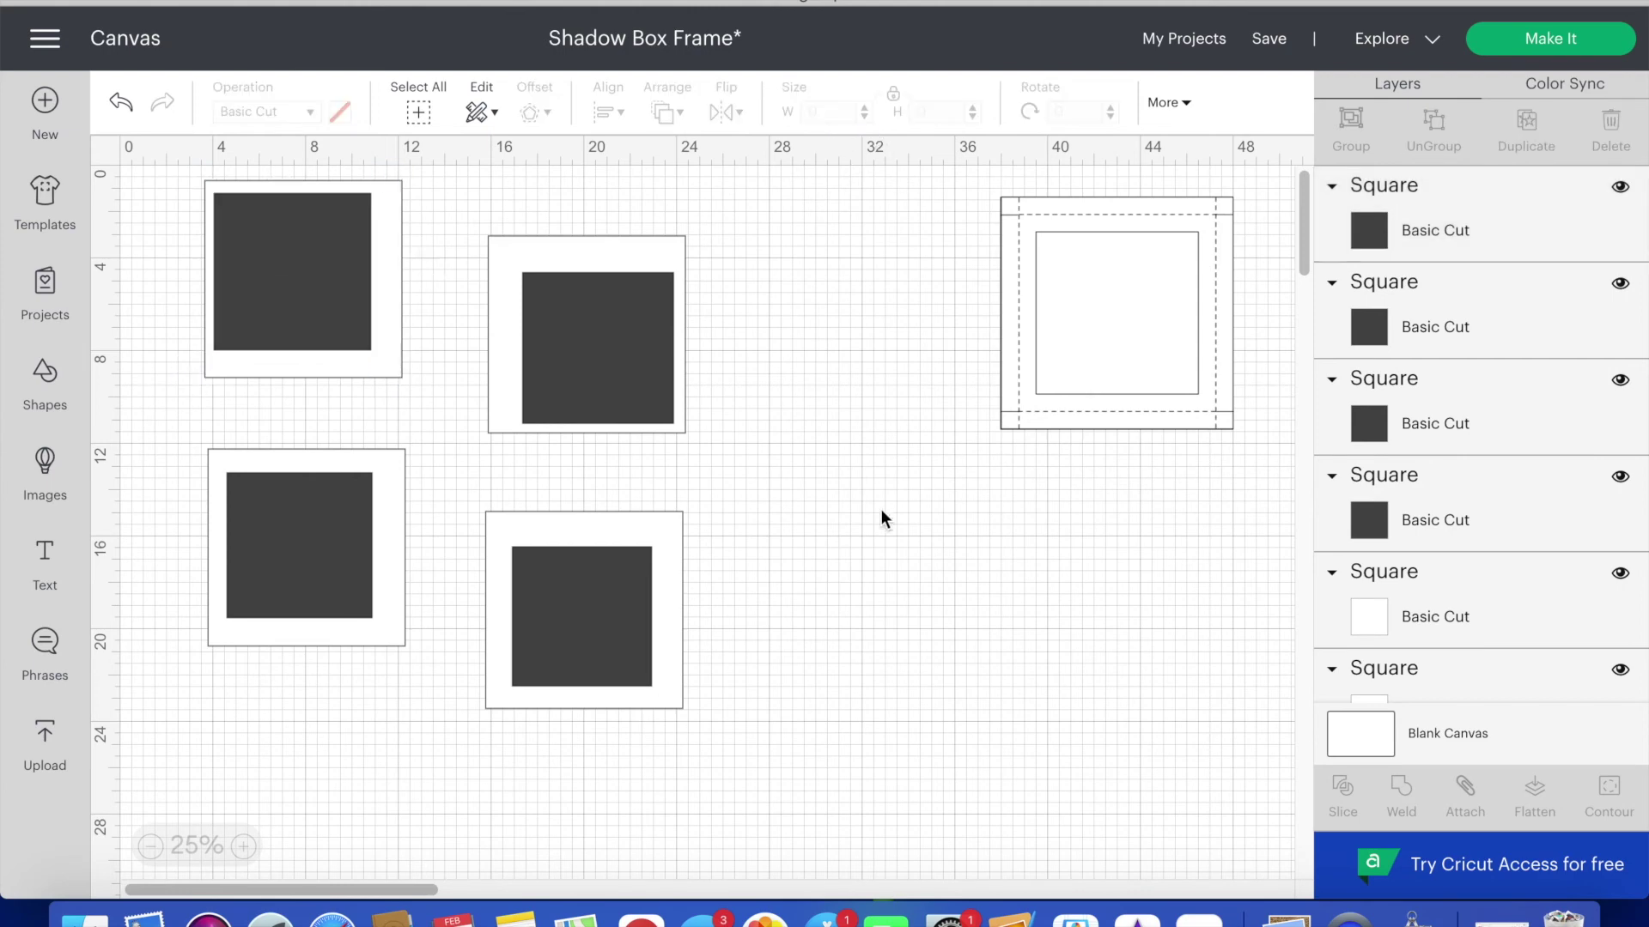
- Centre and slice the lower-middle square pair, deleting the 6-inch inner piece and leftover white slice
click(613, 650)
click(612, 108)
click(678, 378)
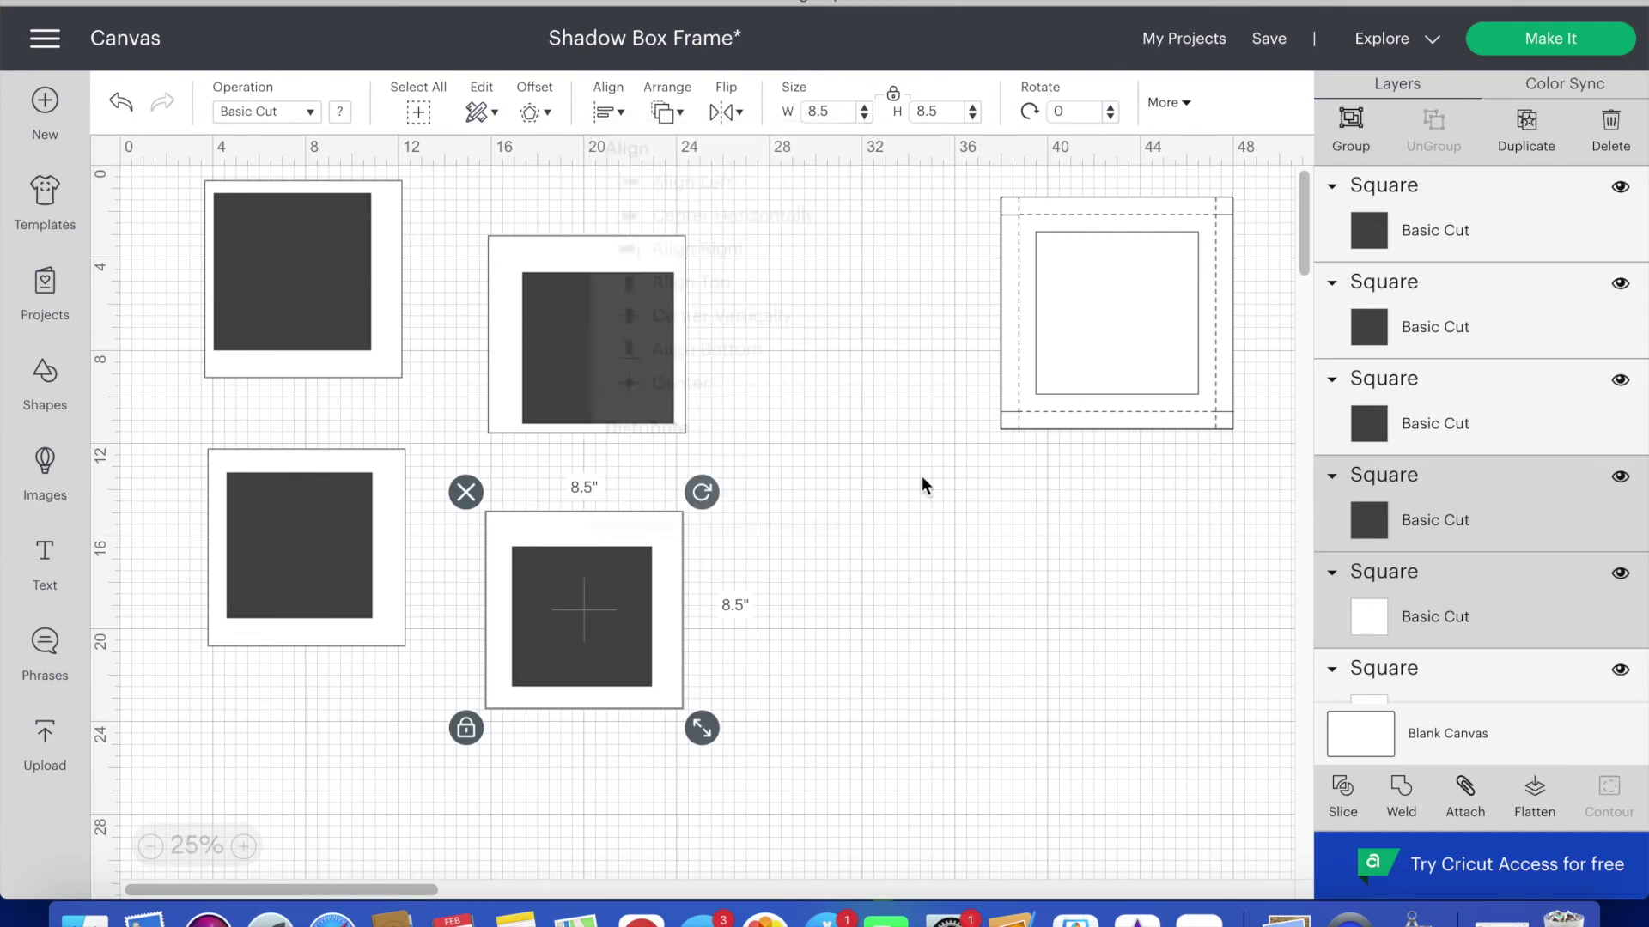
click(1342, 790)
click(626, 613)
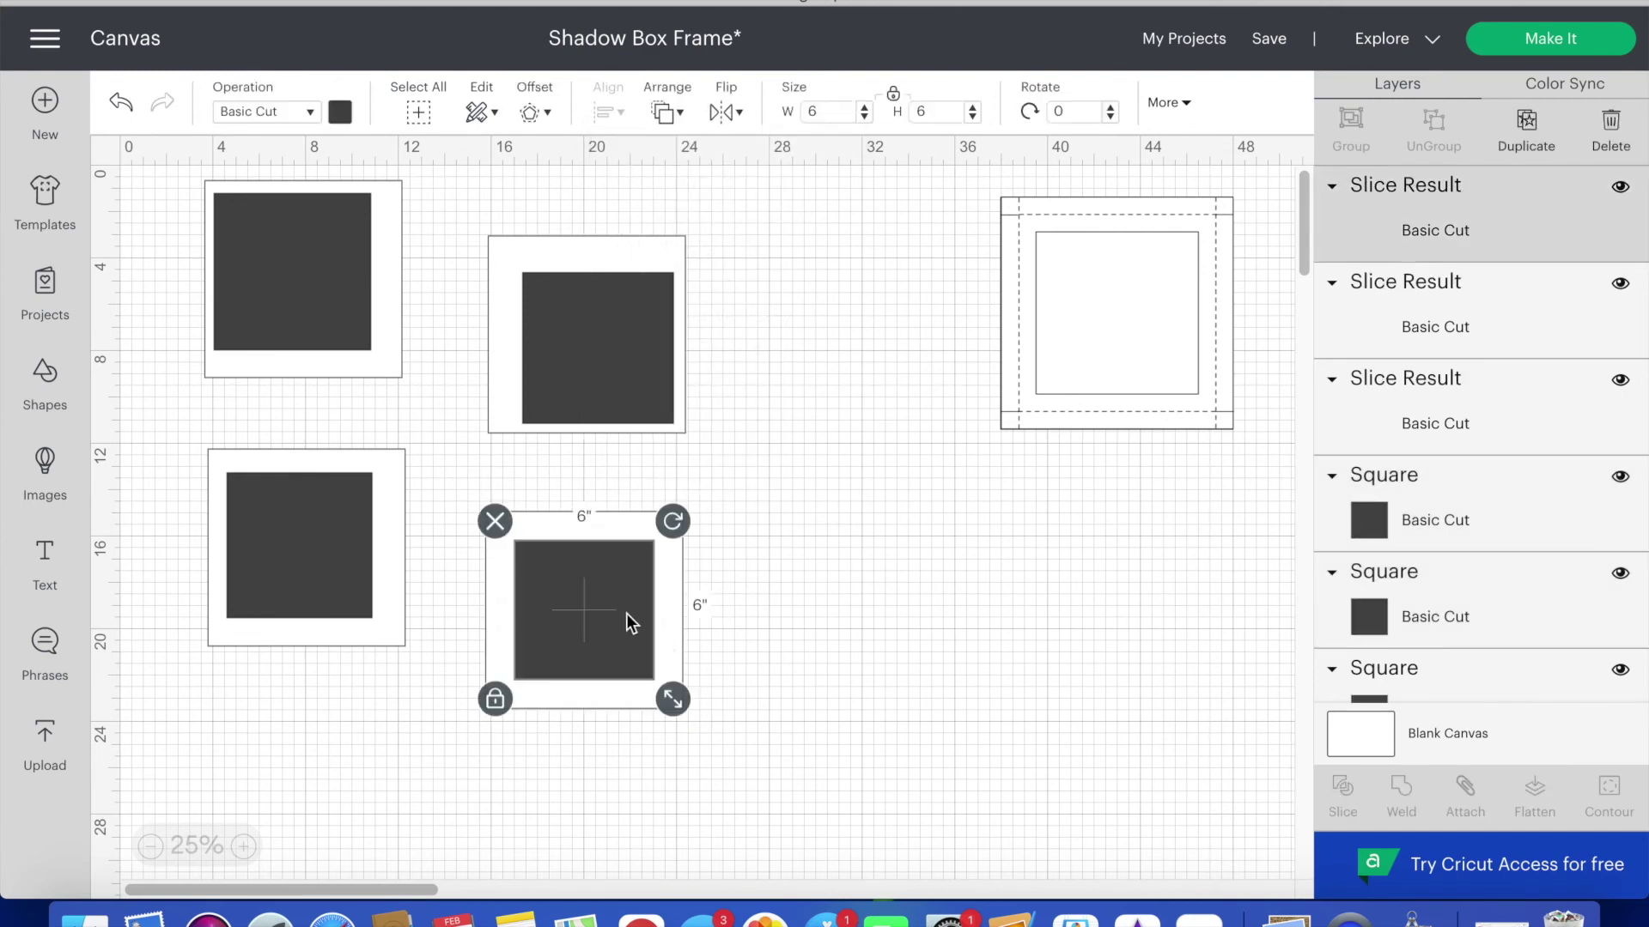
key(Delete)
click(656, 616)
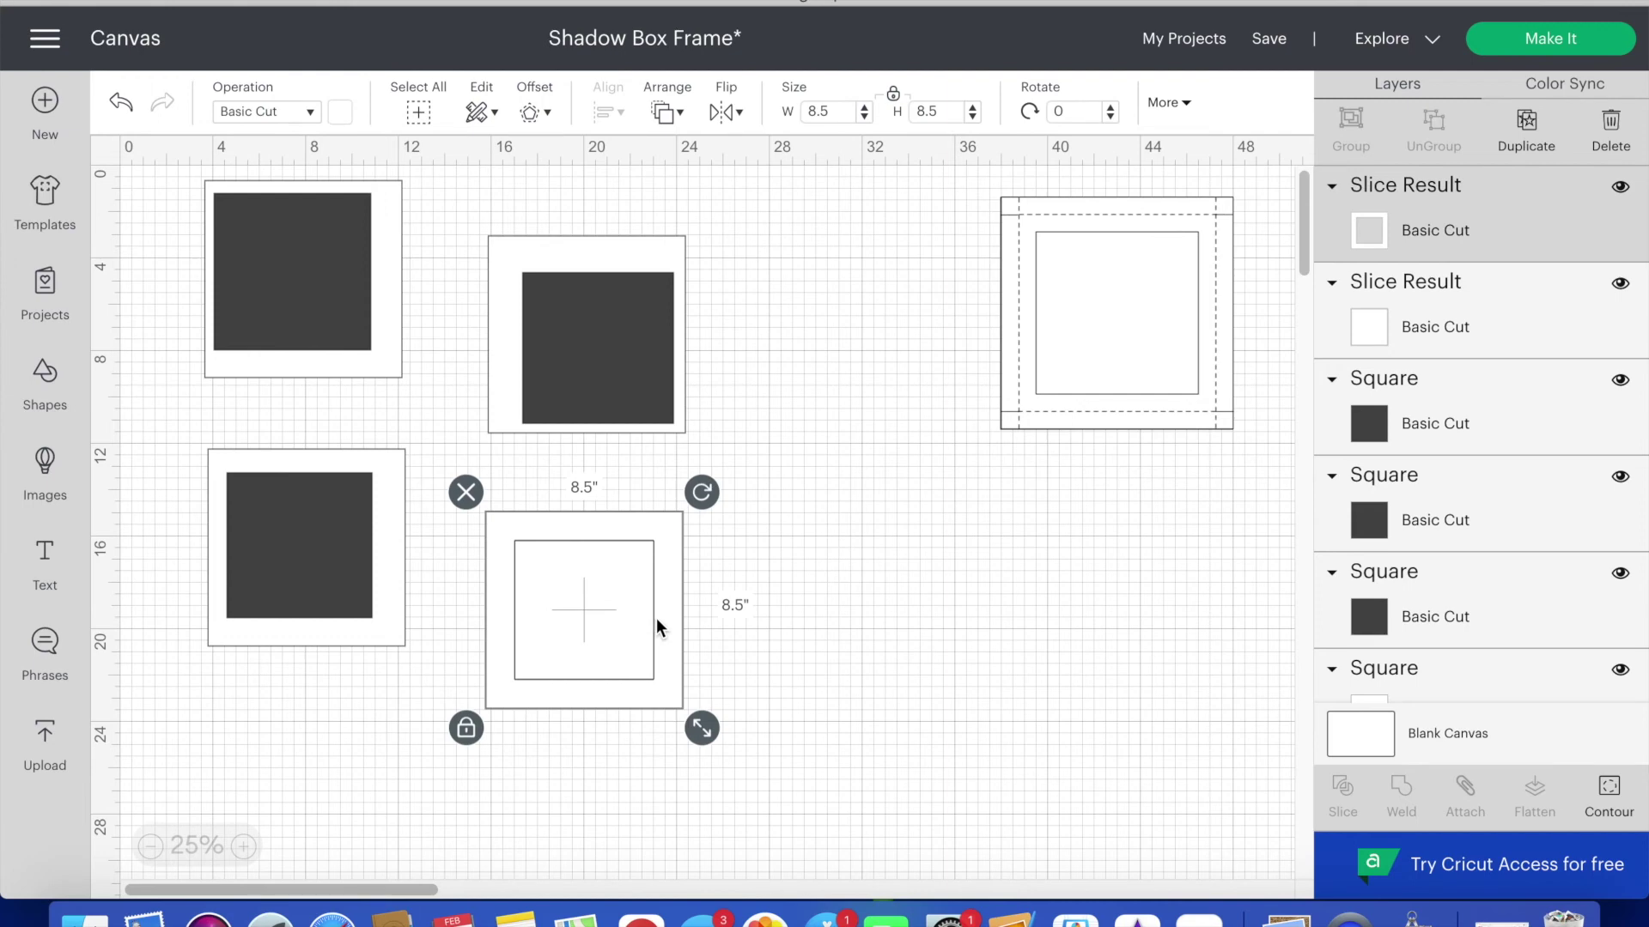
drag(656, 618, 639, 673)
click(636, 542)
key(Delete)
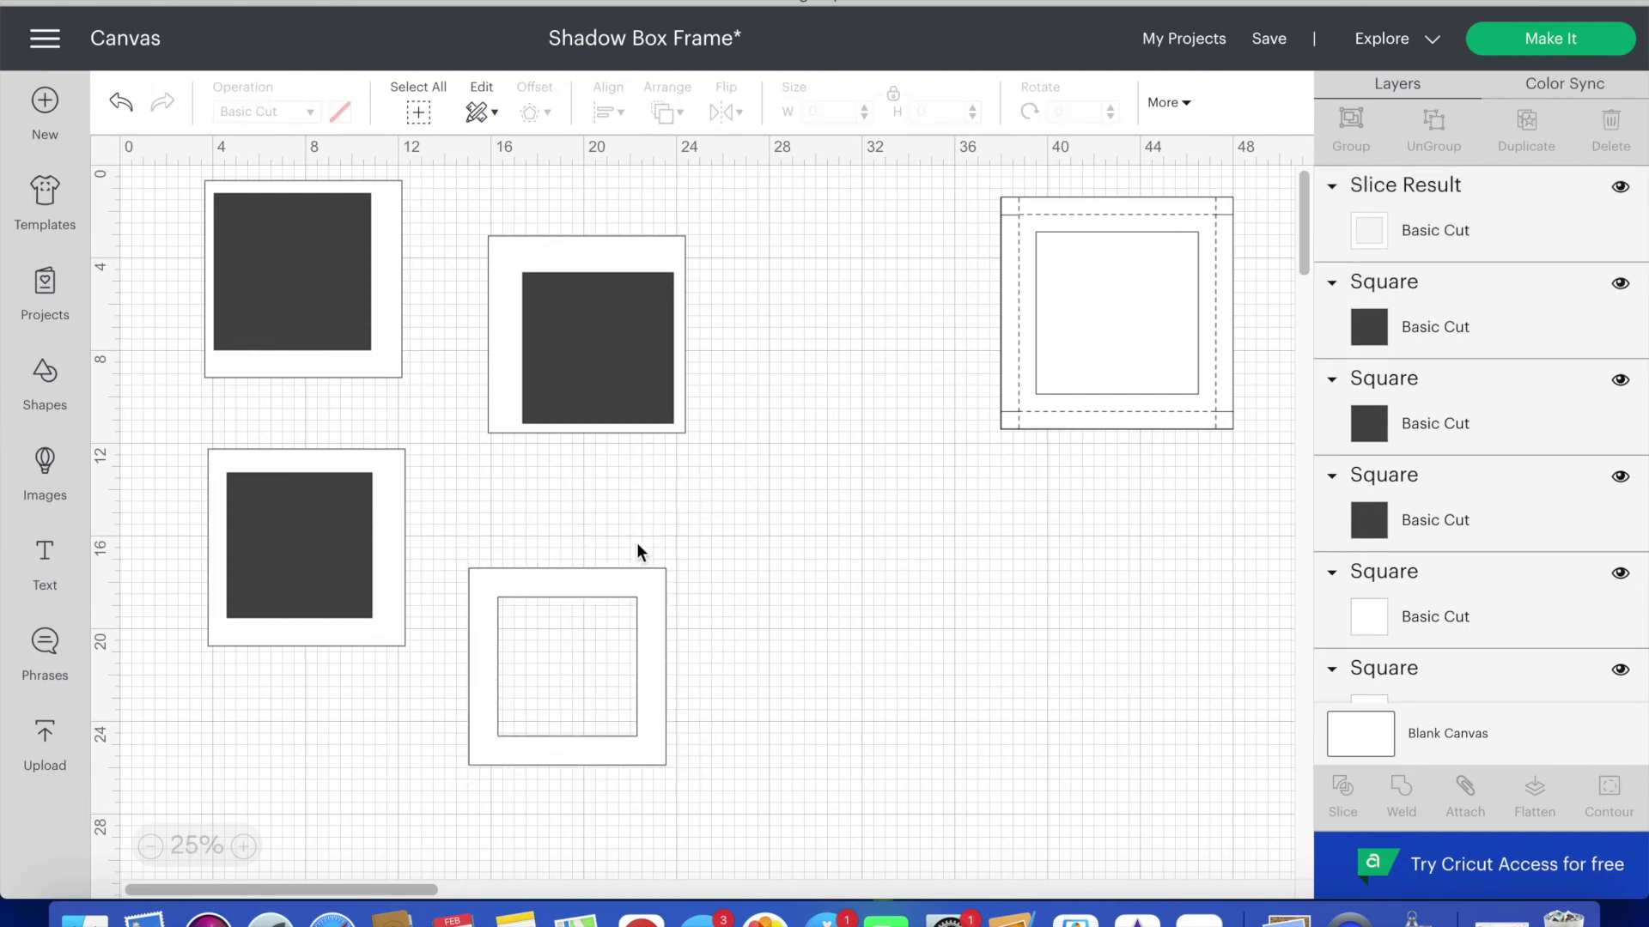
- Centre and slice the lower-left square pair, deleting the dark centre and leftover white piece
drag(636, 543, 258, 515)
click(608, 112)
click(666, 383)
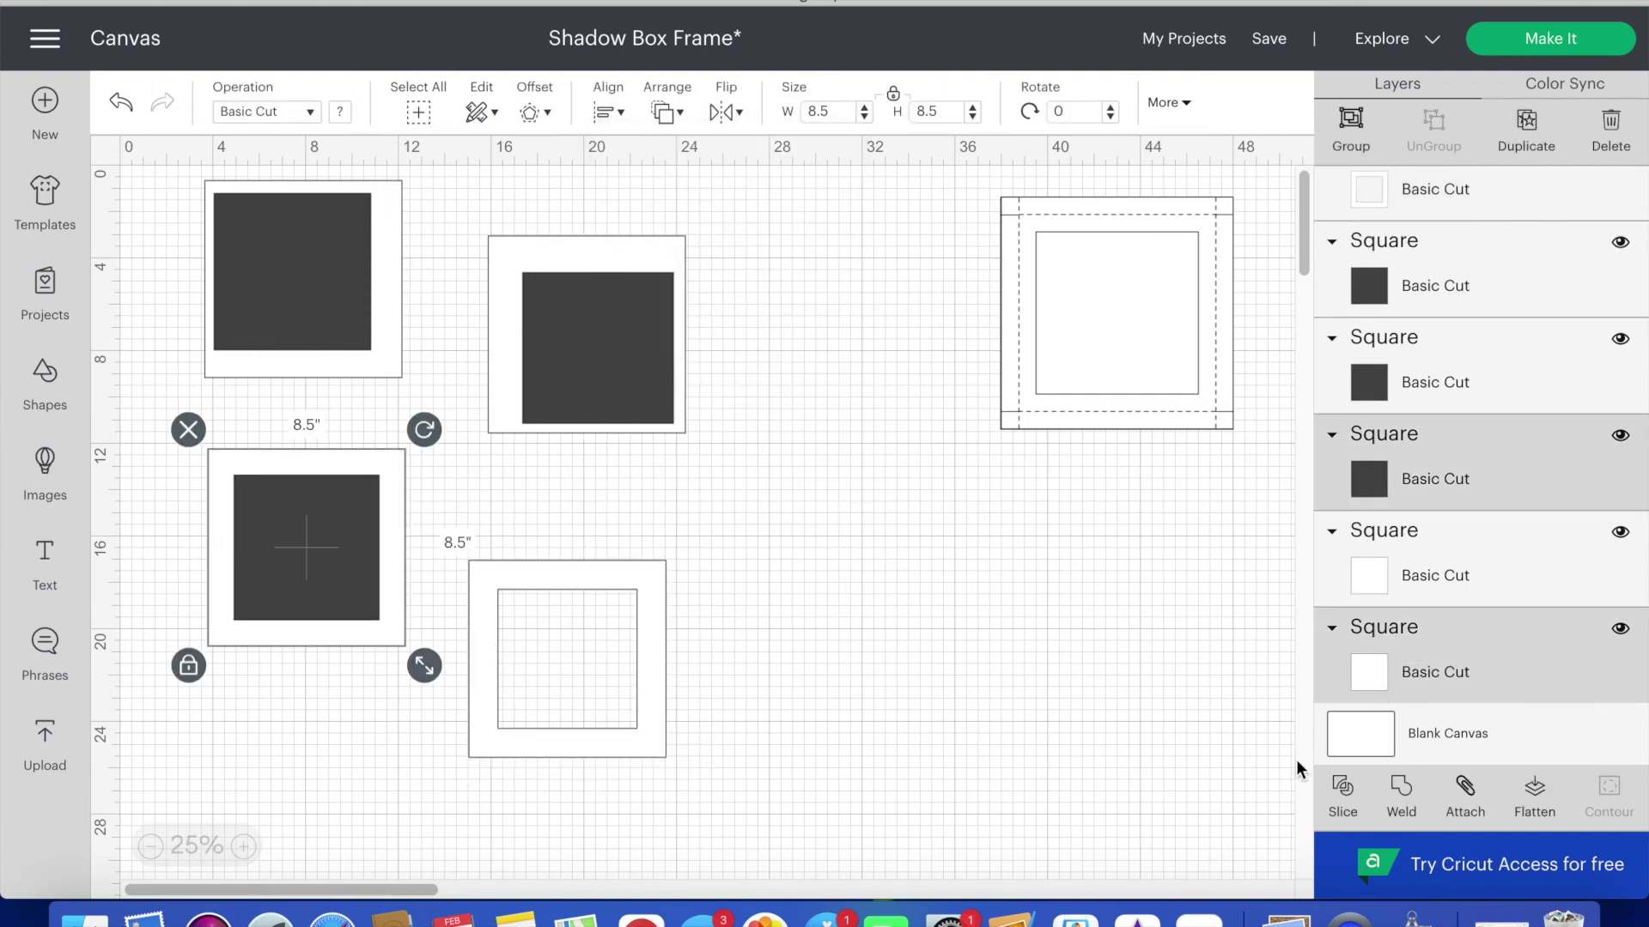
click(1342, 790)
click(326, 548)
key(Delete)
drag(403, 539, 357, 535)
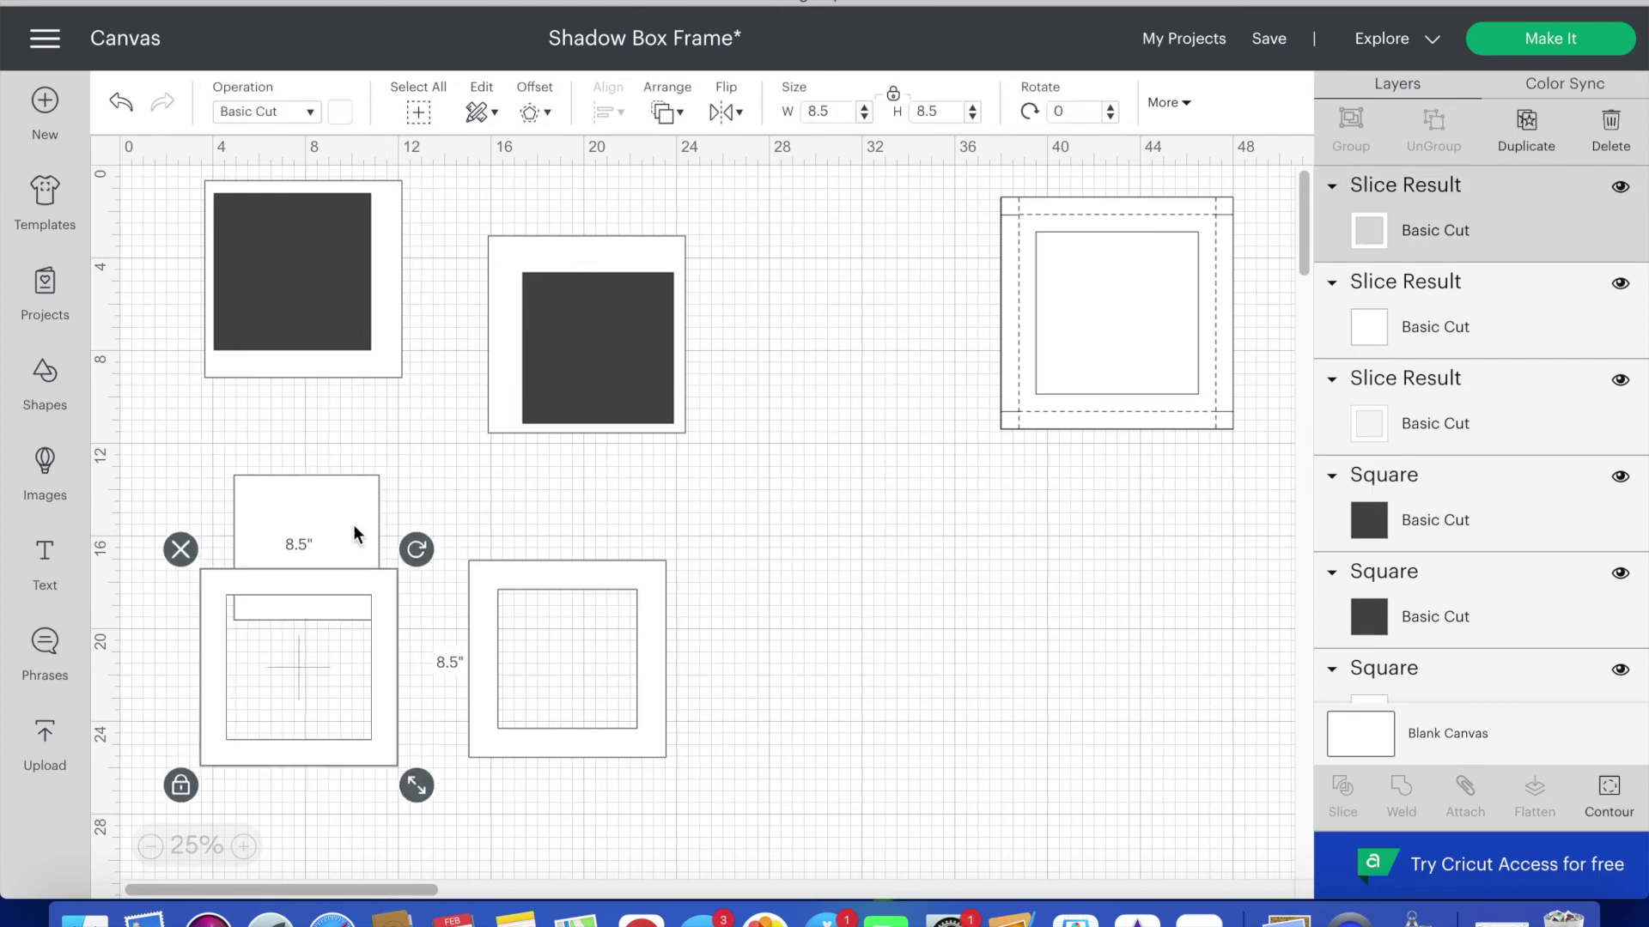
click(355, 534)
key(Delete)
- Centre and slice the top-middle square pair, then delete its dark centre piece
drag(538, 456, 592, 384)
click(608, 111)
click(647, 378)
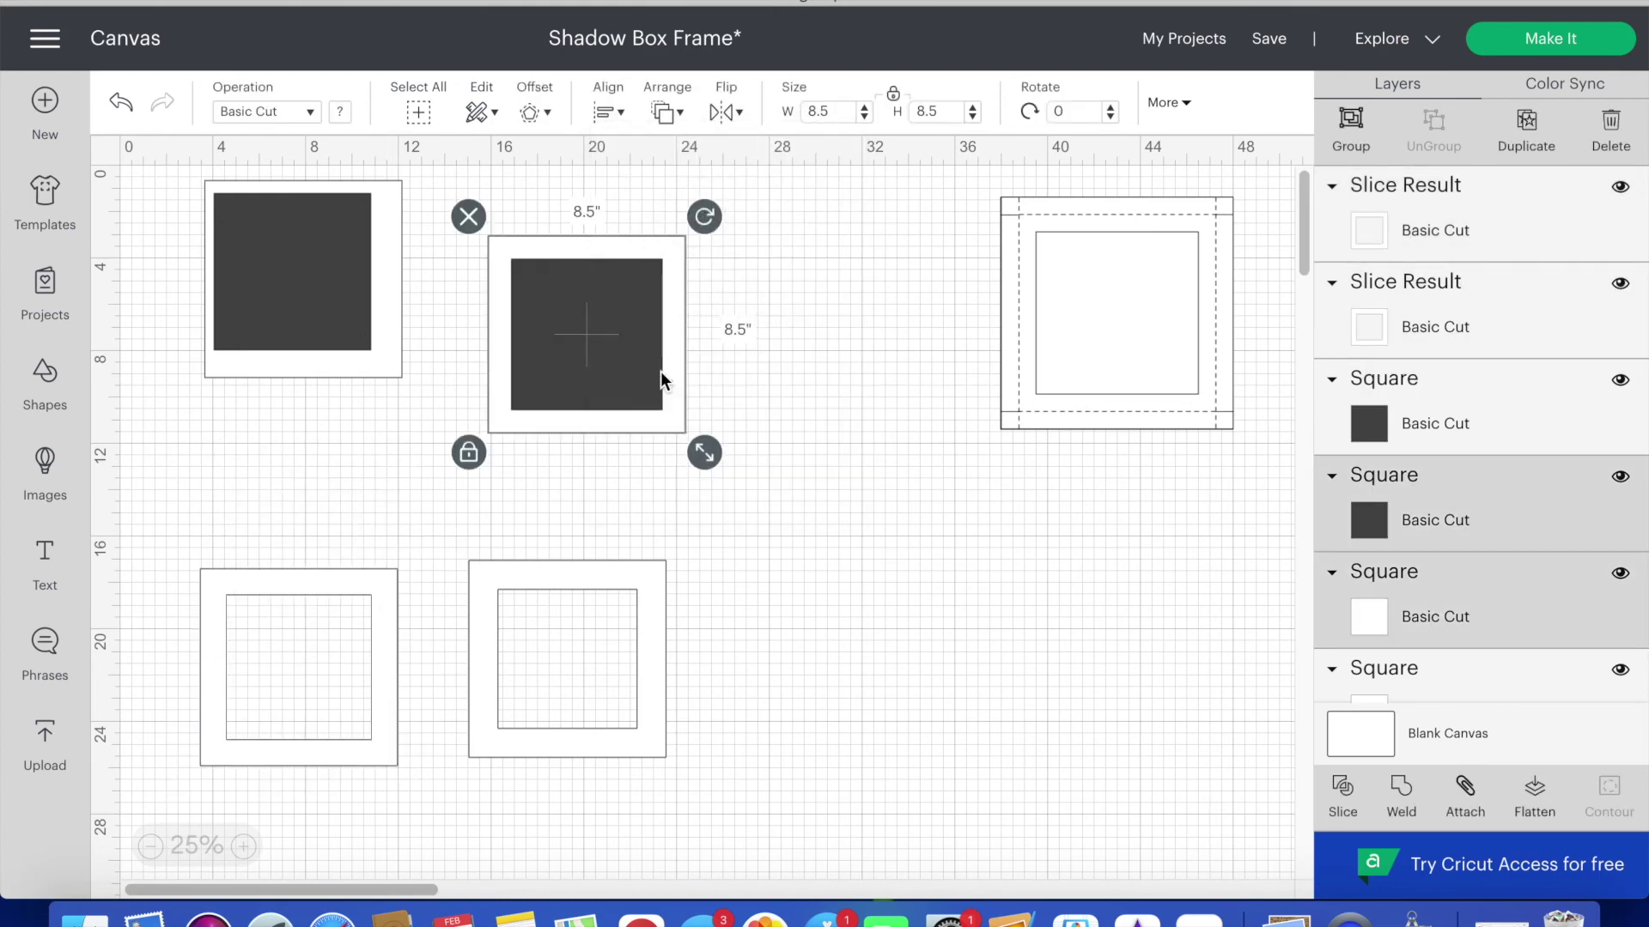
click(1342, 790)
click(668, 412)
key(Down)
key(Down)
key(Down)
key(Down)
key(Down)
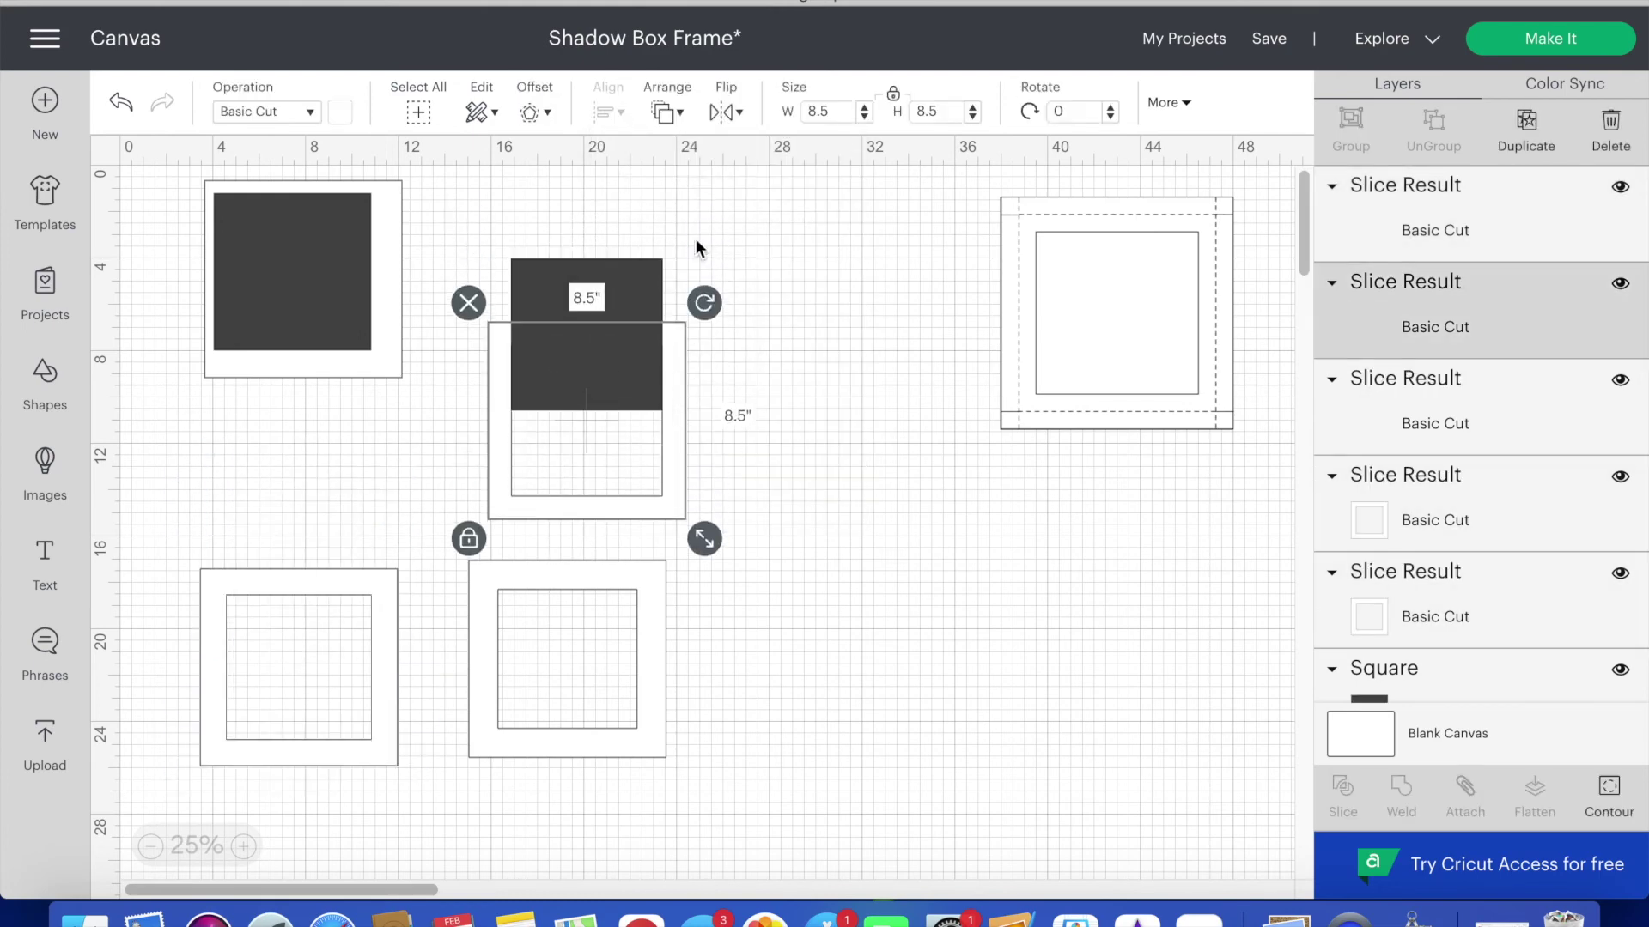
click(623, 275)
key(Delete)
- Centre and slice the top-left square pair, then delete the dark 6.75-inch centre square
drag(446, 167, 194, 390)
click(607, 111)
click(652, 379)
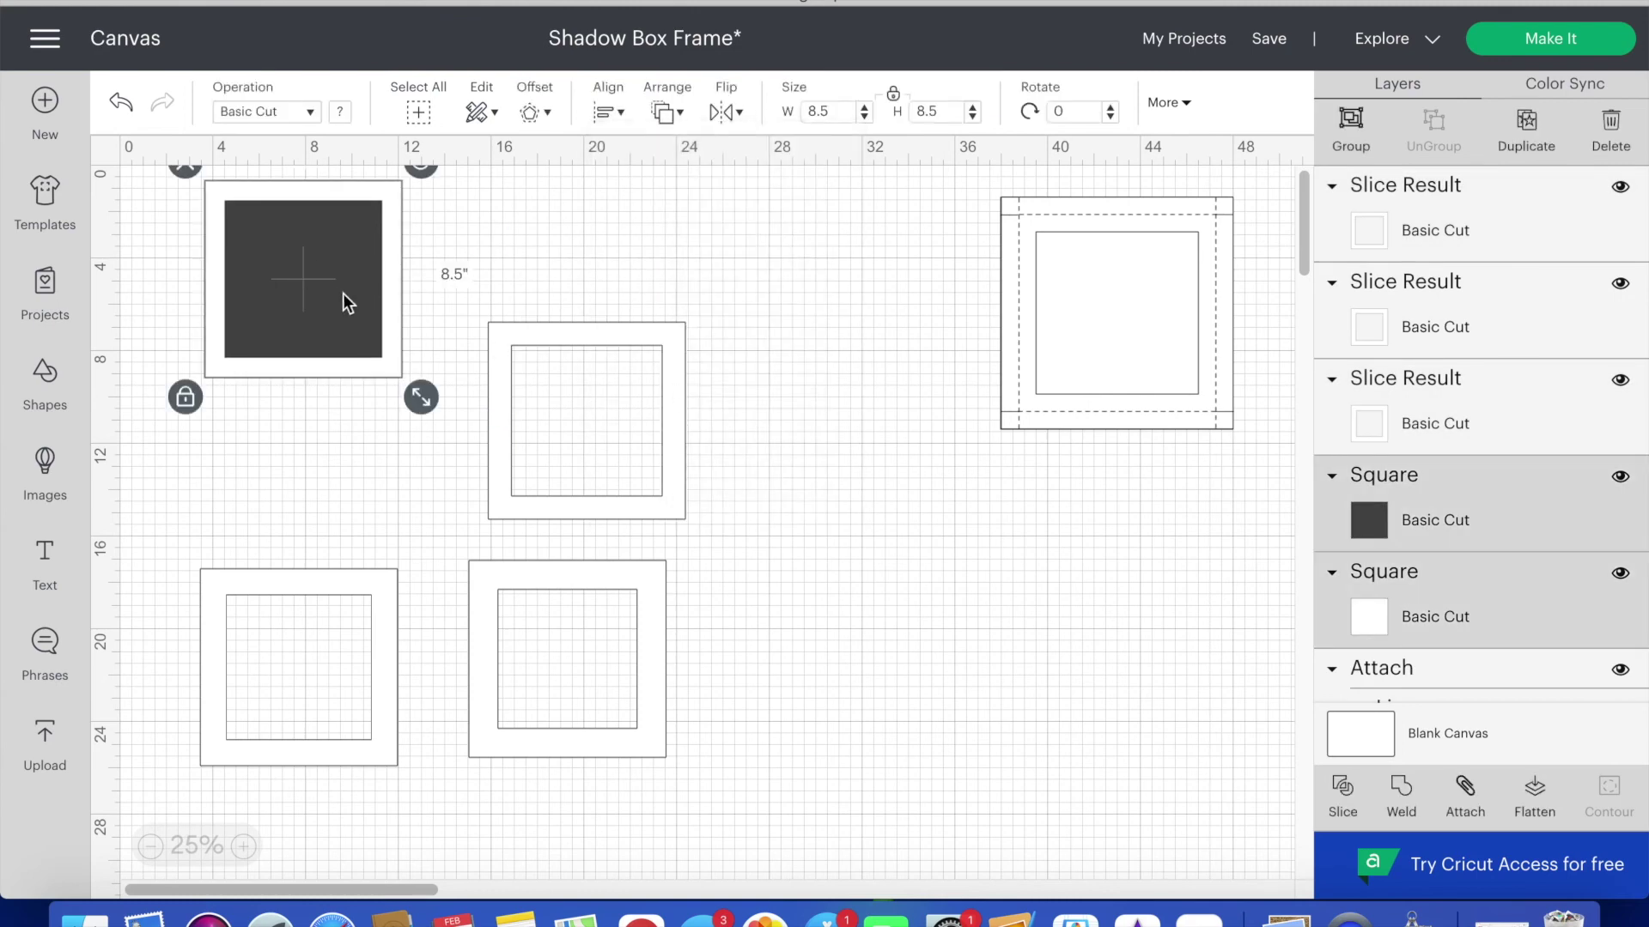
click(1342, 790)
drag(389, 361, 389, 477)
click(361, 246)
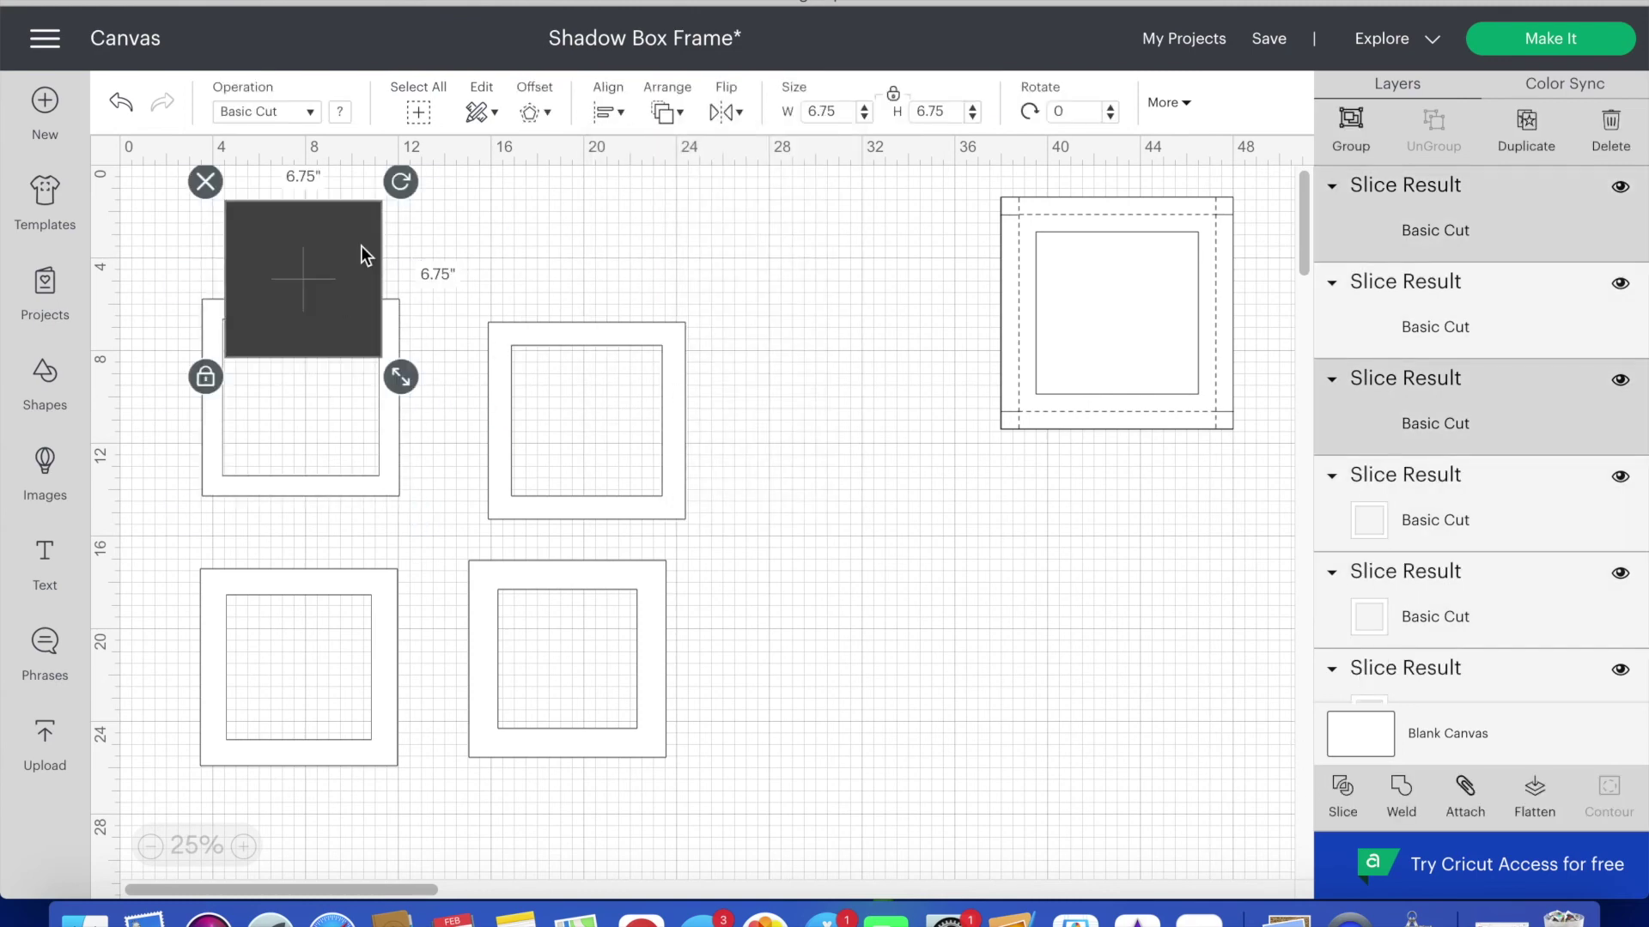
key(Delete)
- Centre all four square frames on one another to form a nested frame
drag(312, 339, 681, 828)
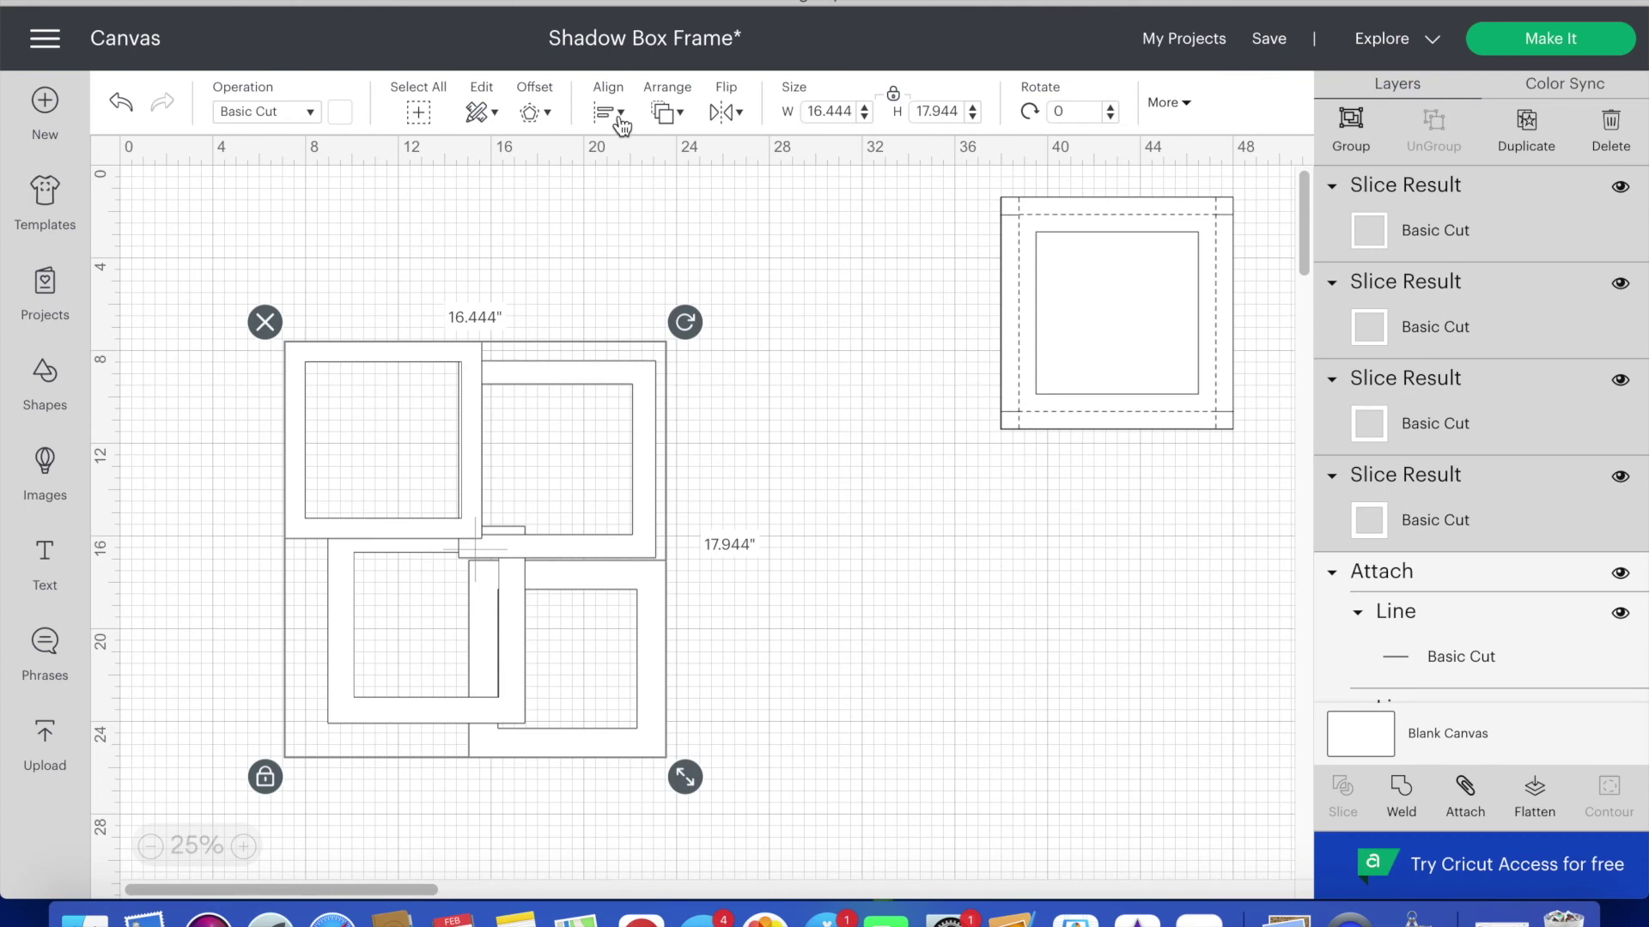
click(623, 126)
click(674, 379)
click(683, 385)
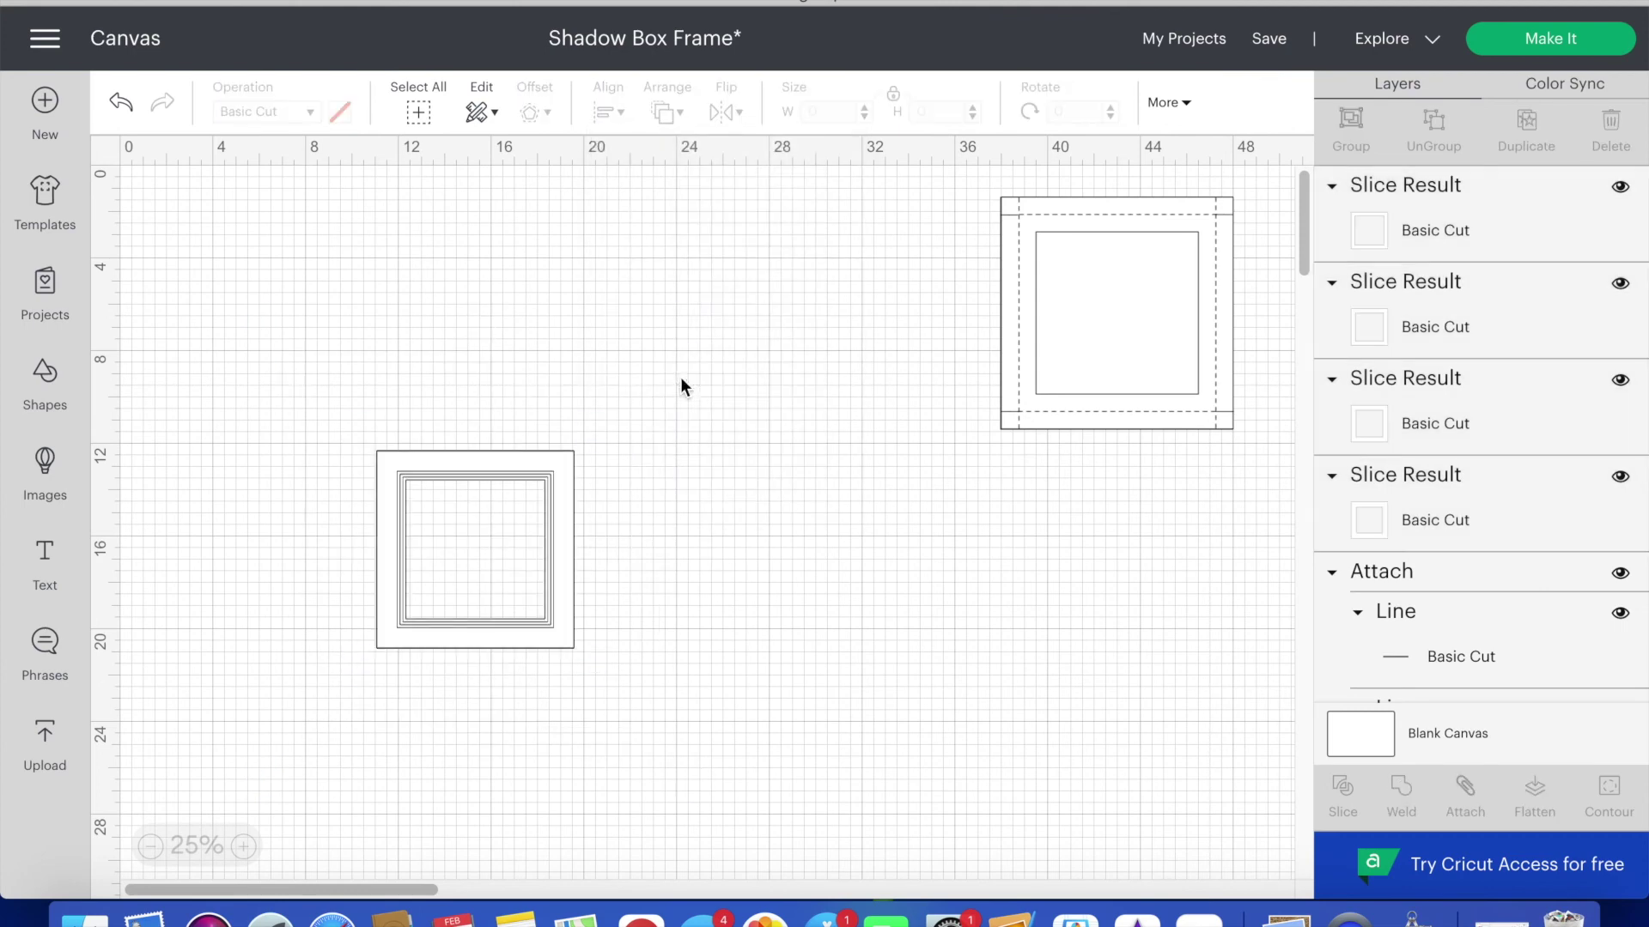
- Move the nested square frame onto the scored box panel
scroll(503, 631, up, 3)
click(505, 633)
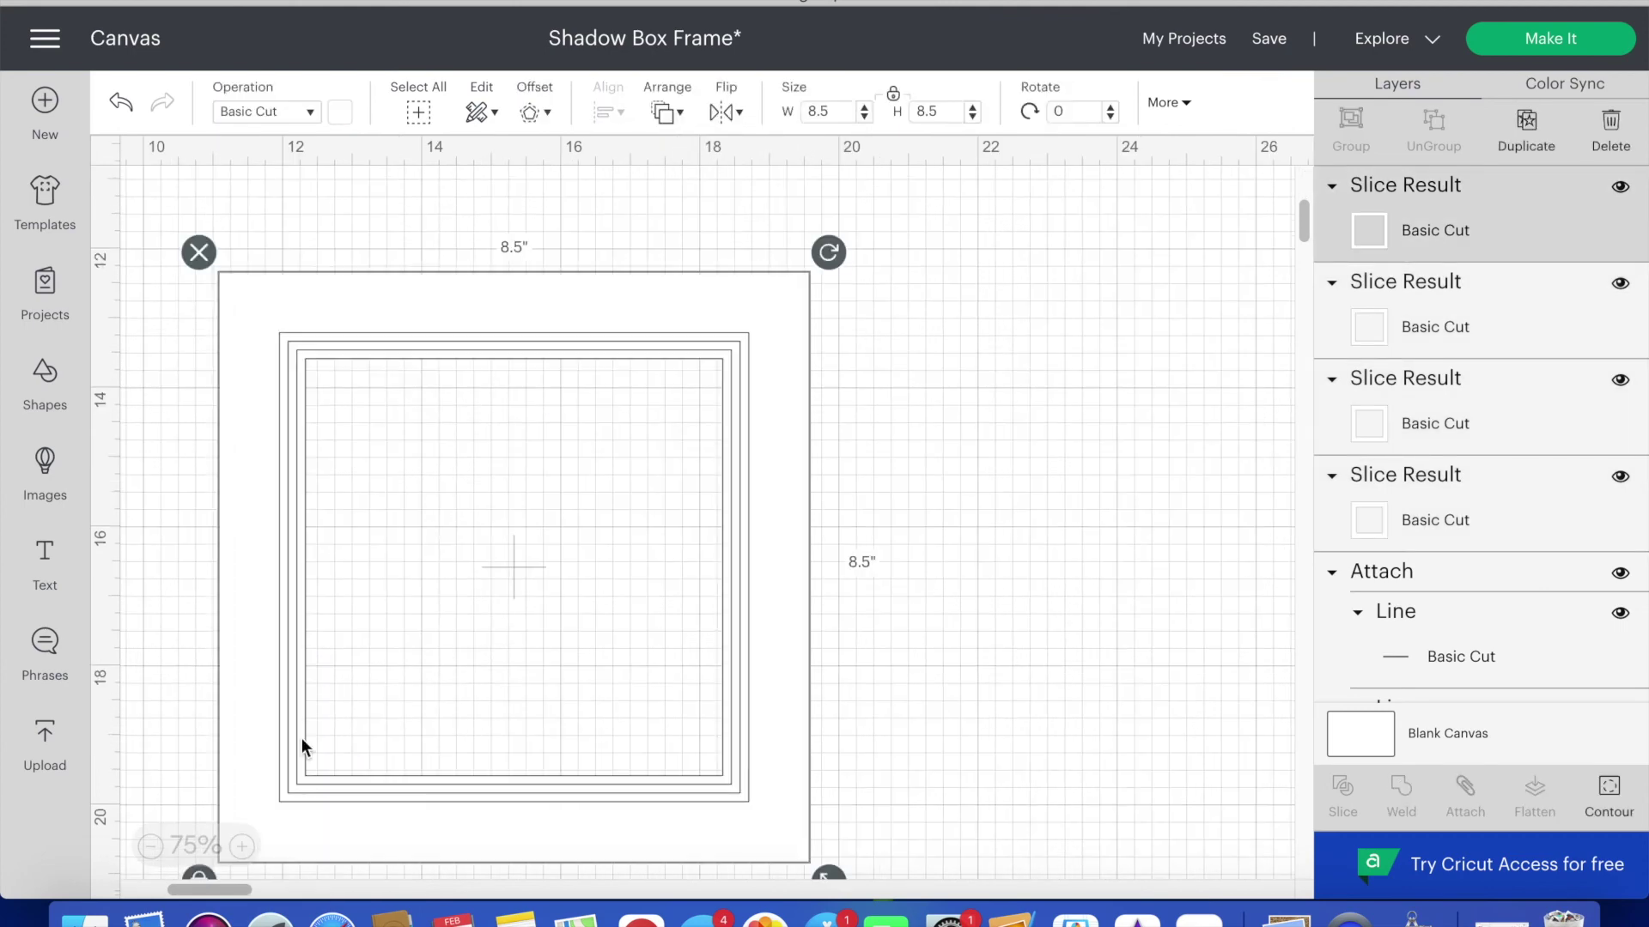
click(150, 846)
click(151, 846)
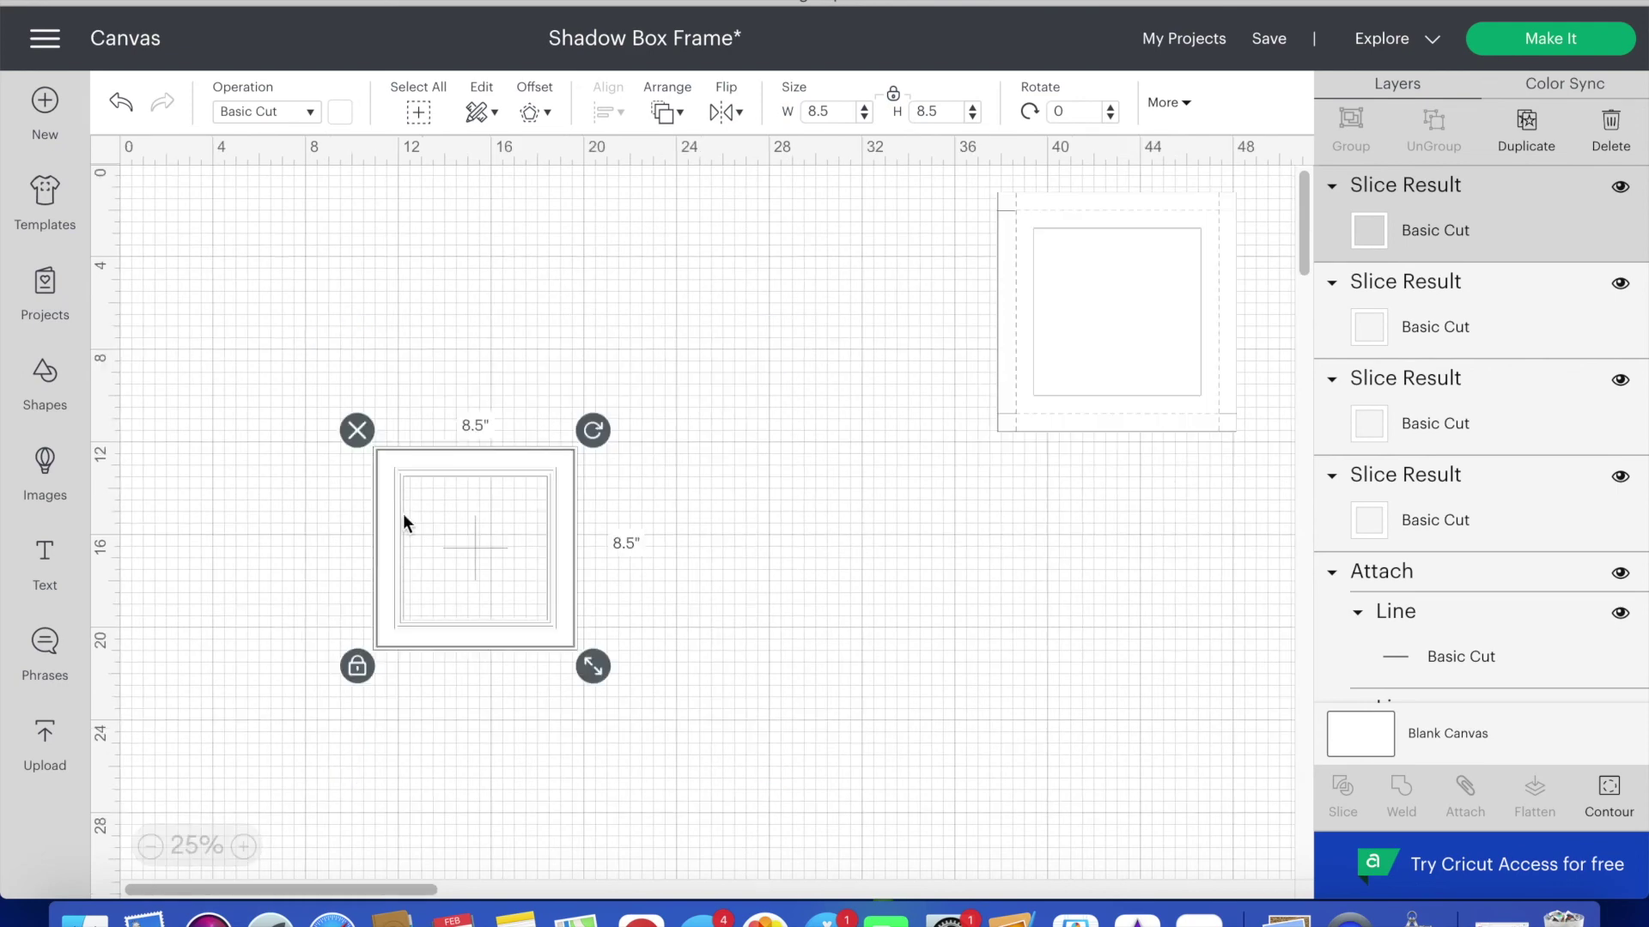
scroll(631, 419, right, 2)
key(super+a)
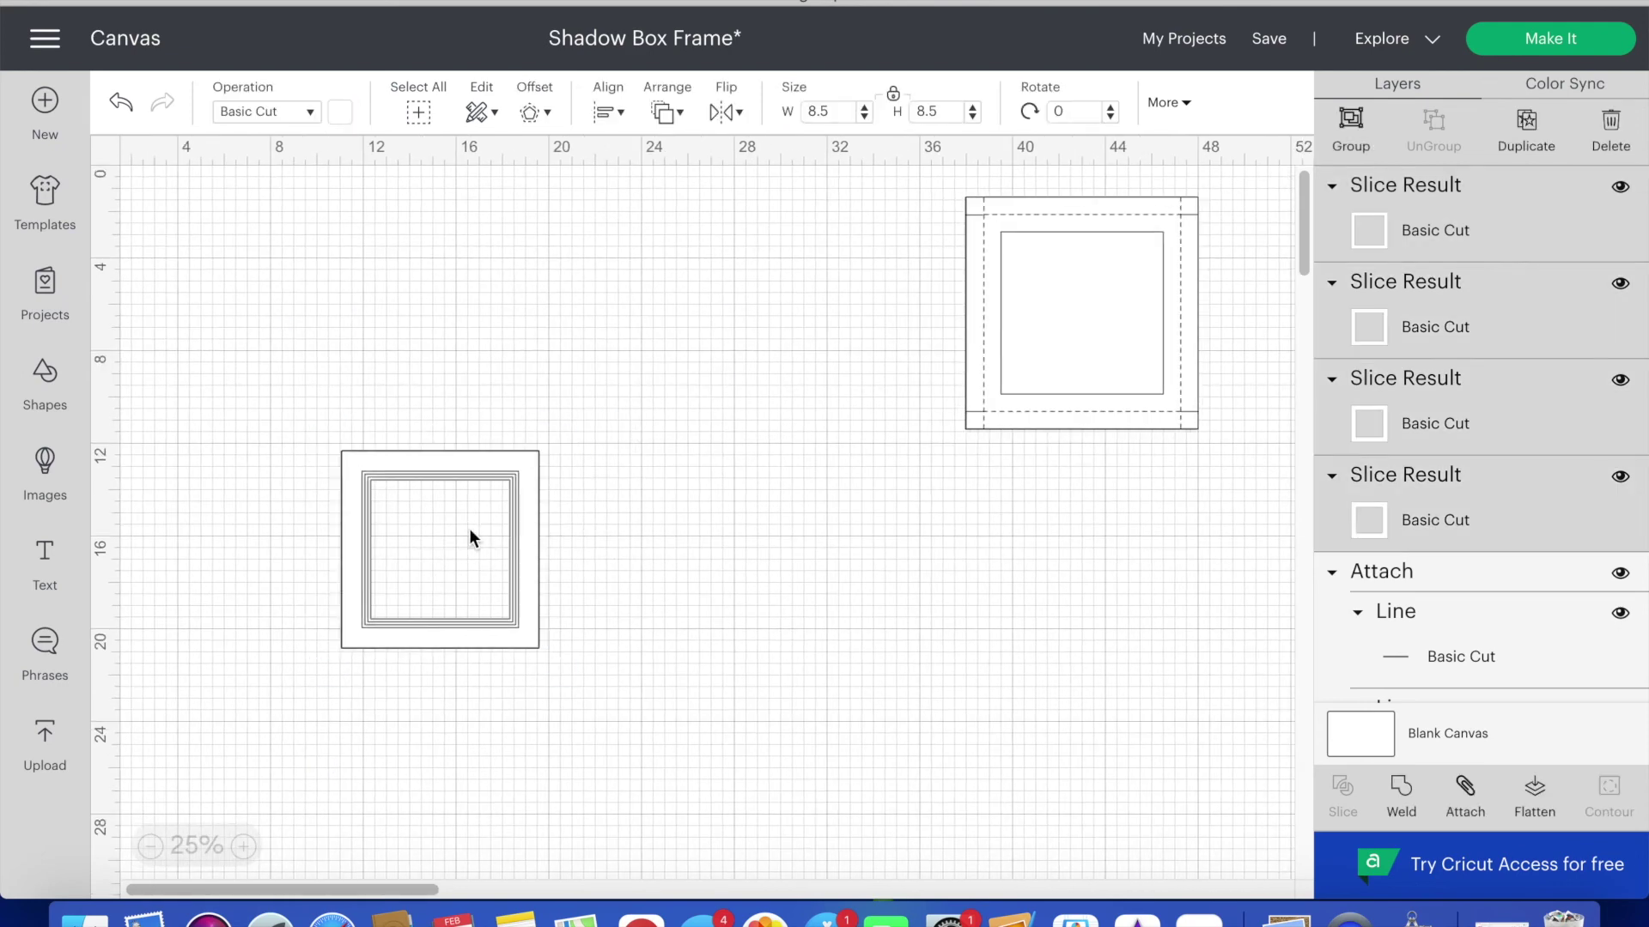
click(469, 538)
drag(522, 522, 1130, 299)
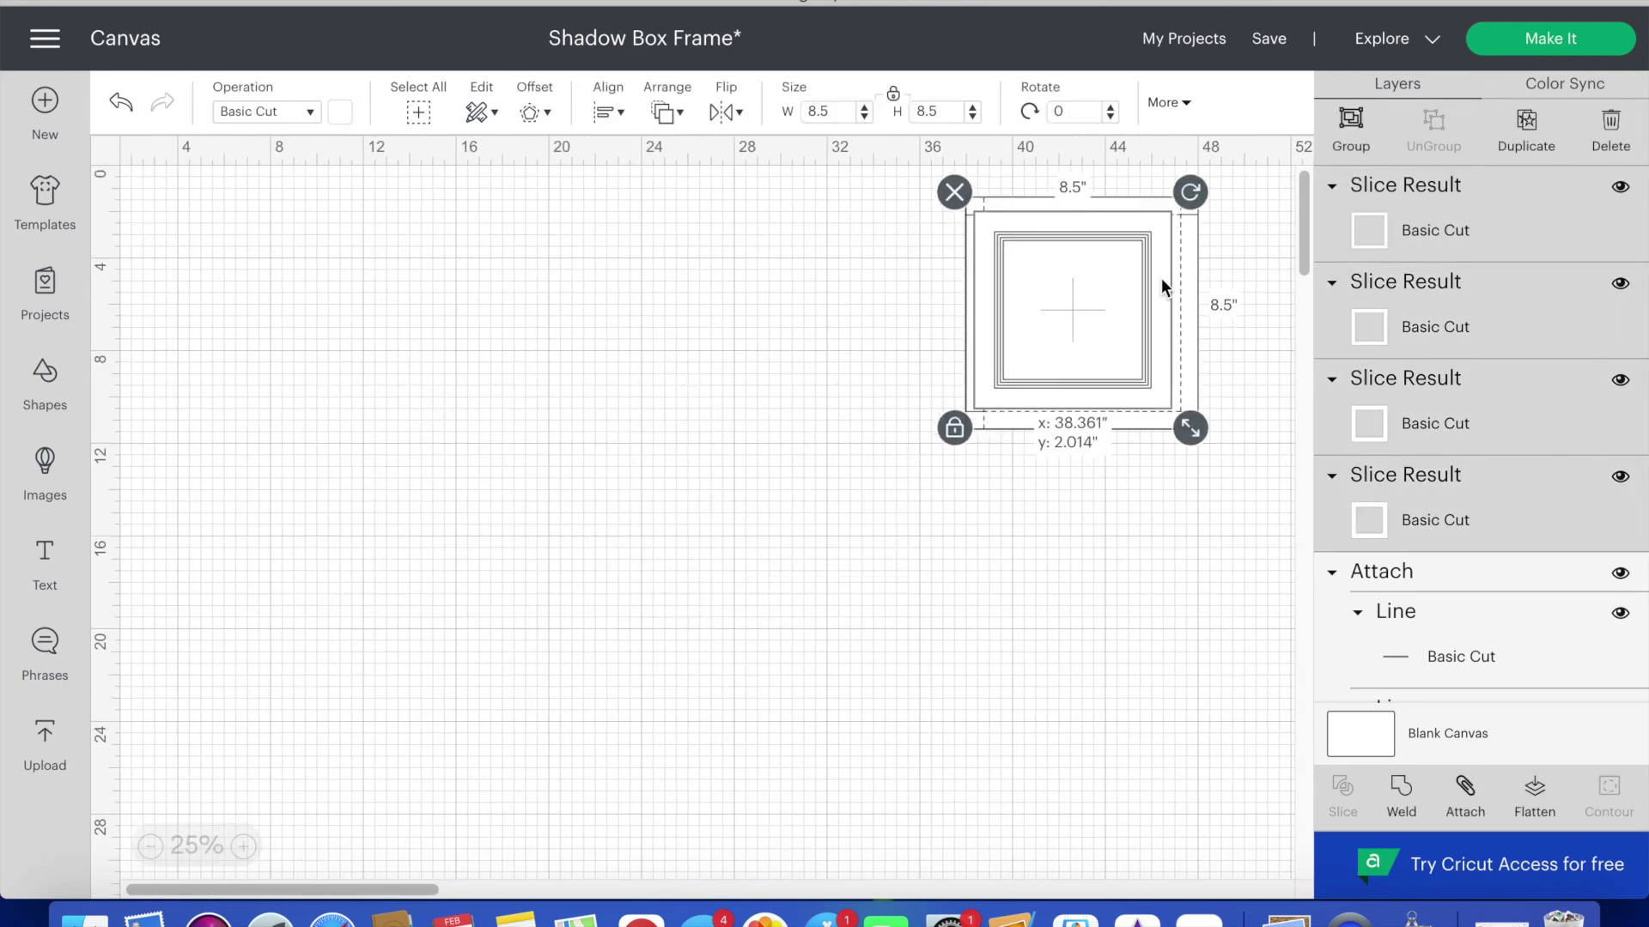
- Undo the last action and move the assembled design to the left, zoomed in
key(super+z)
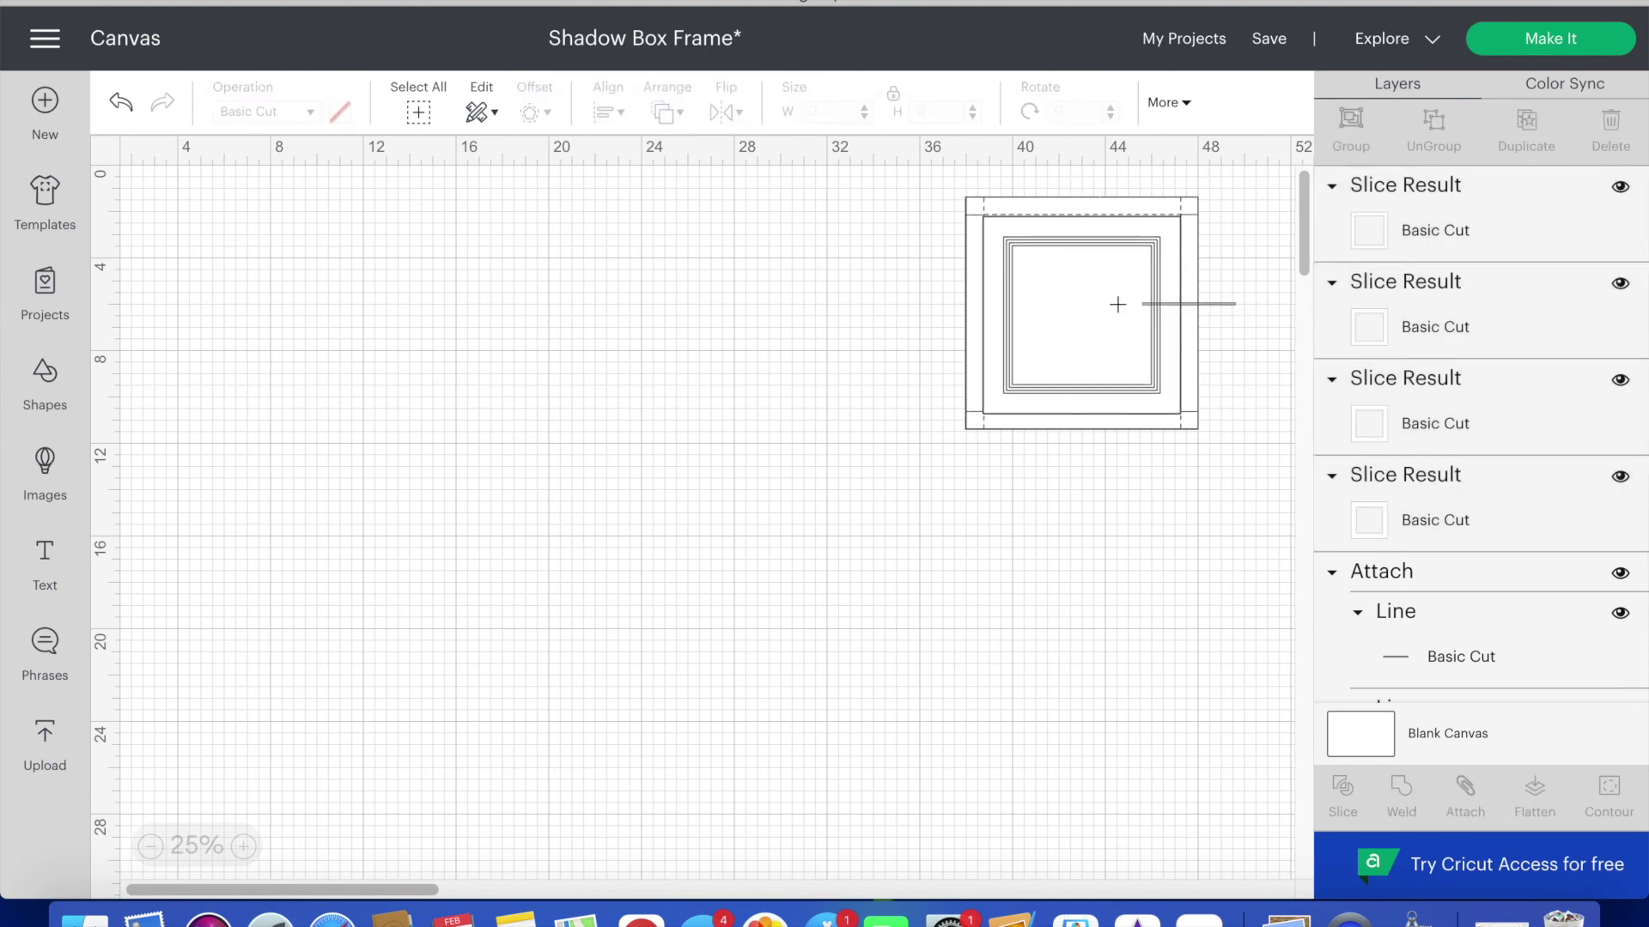
drag(1169, 306, 641, 424)
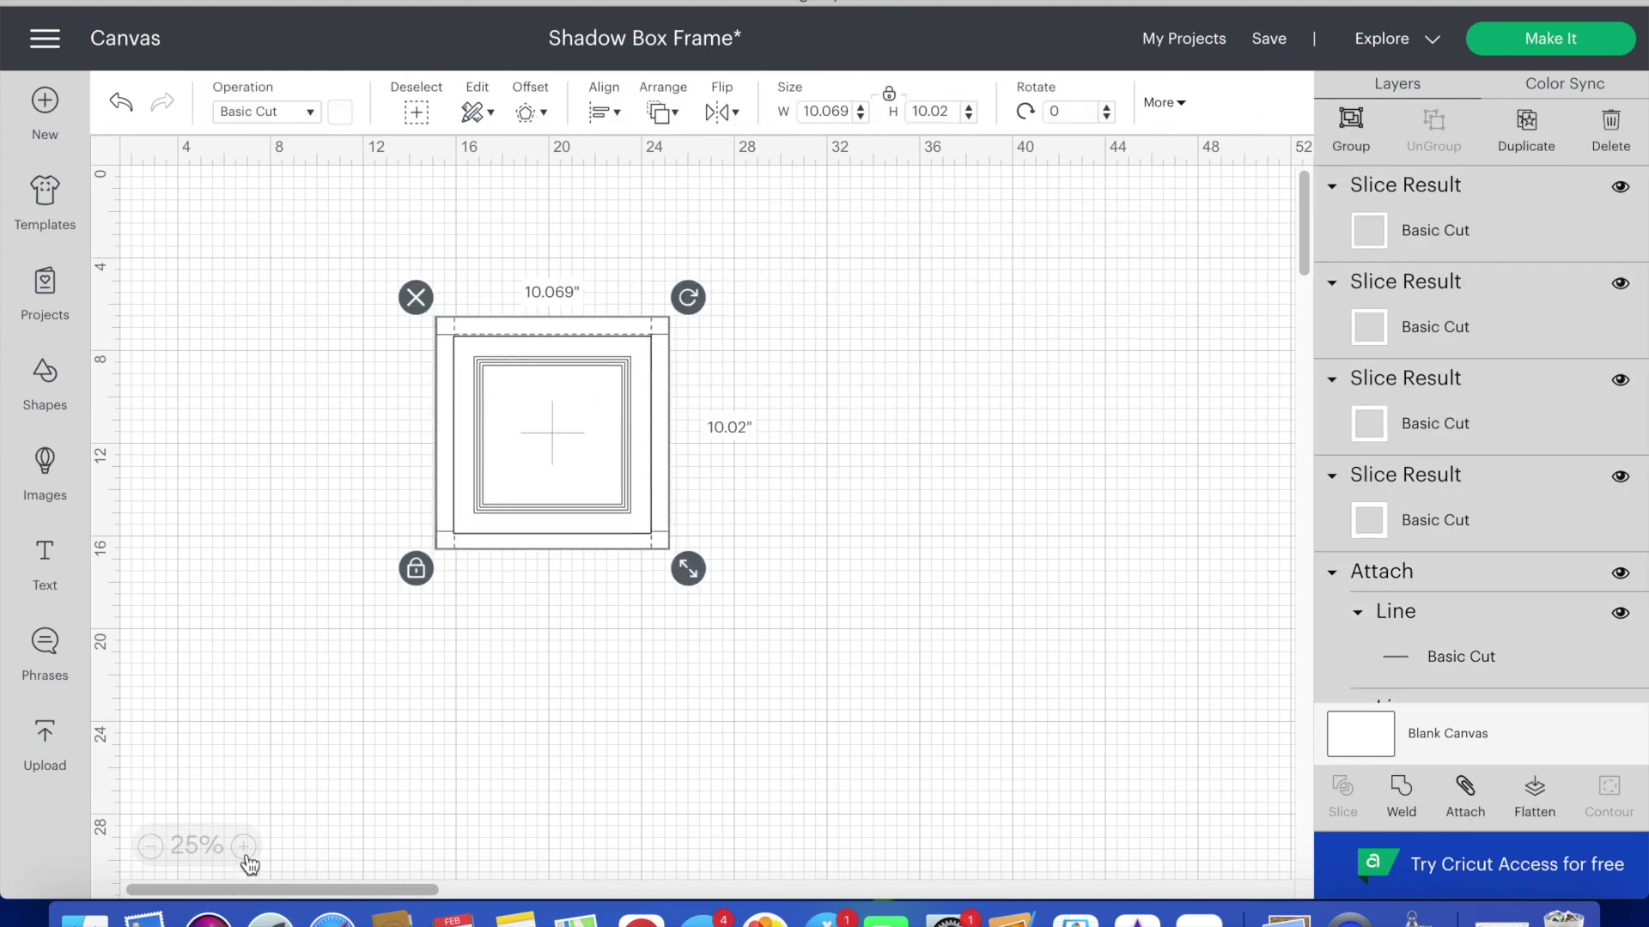
click(246, 848)
click(246, 848)
click(972, 498)
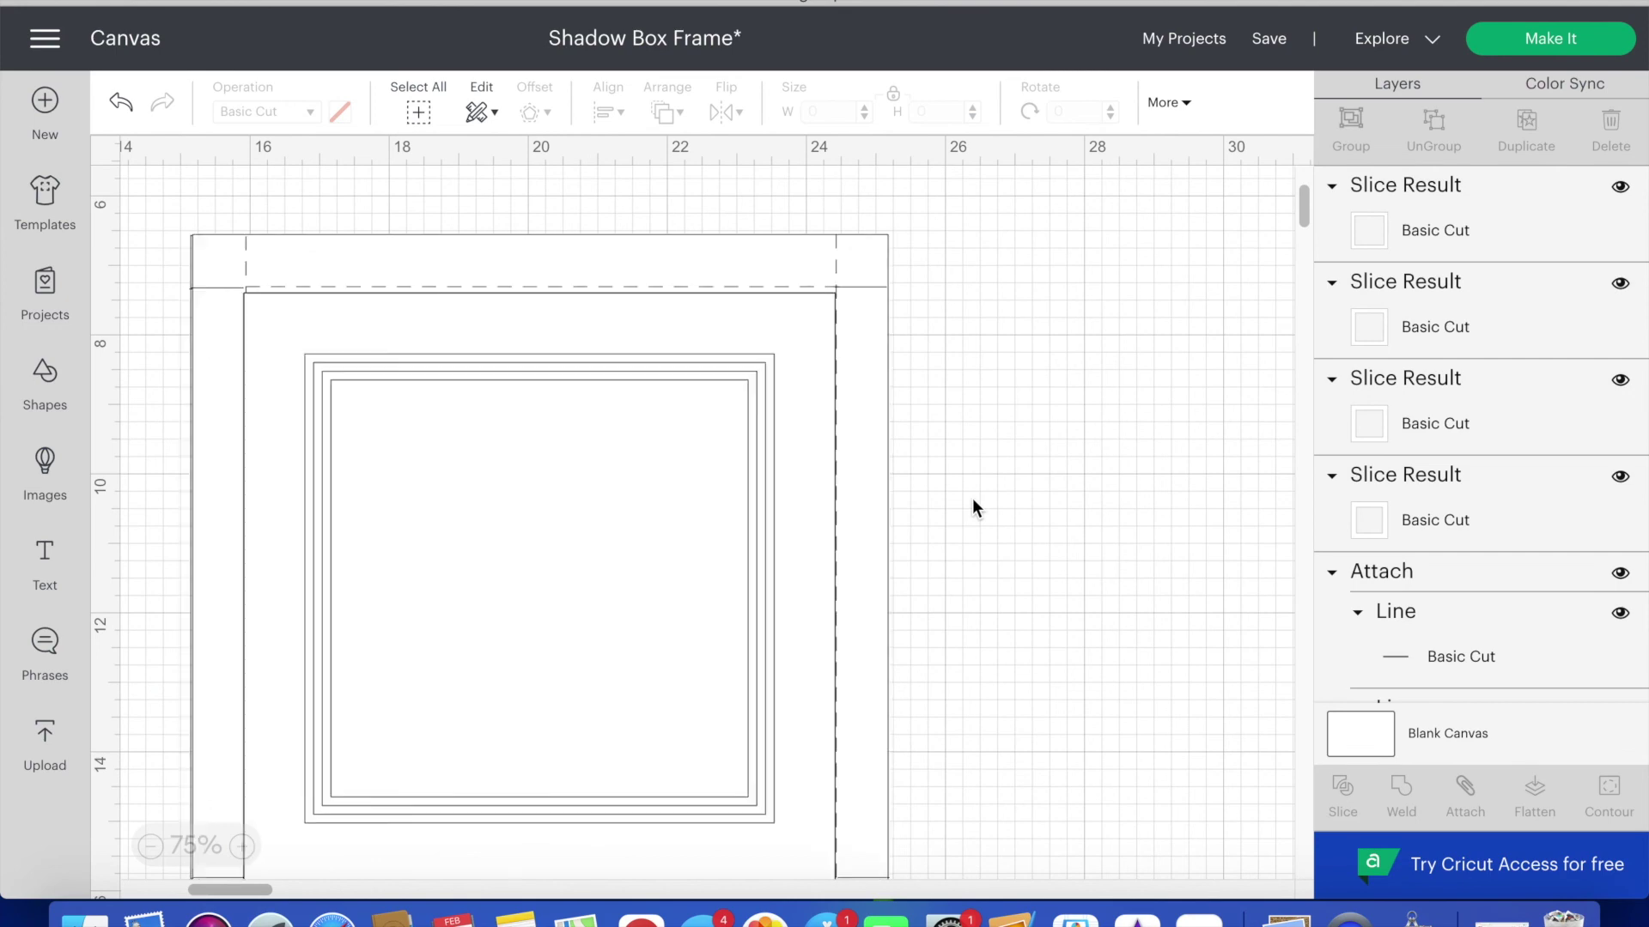
scroll(973, 501, down, 2)
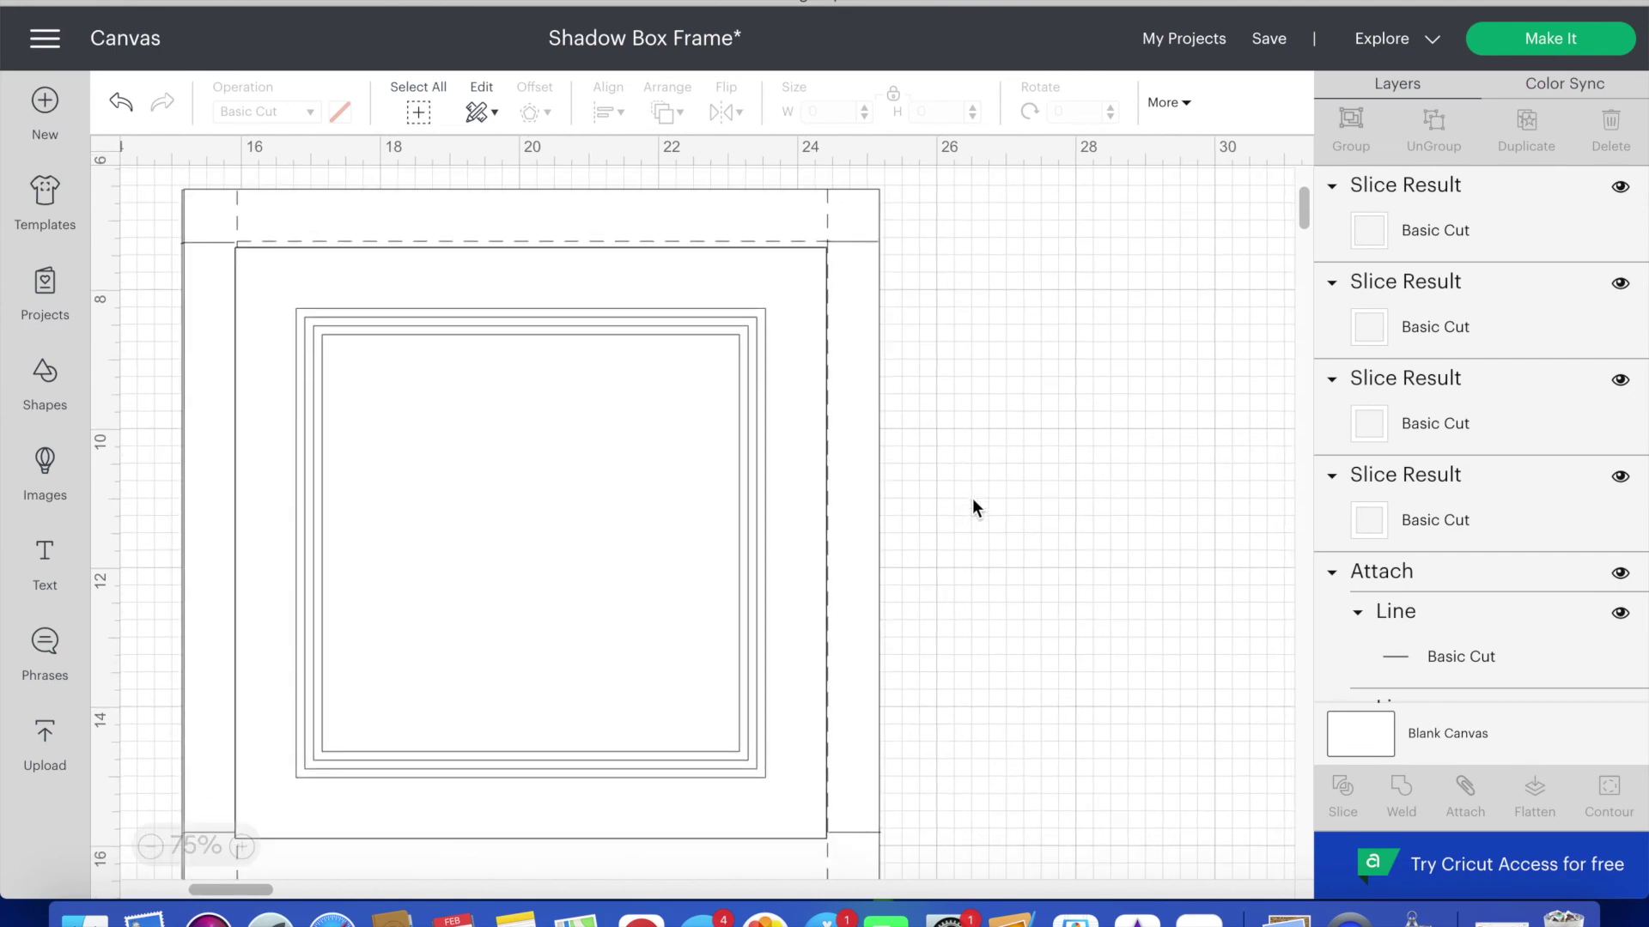
- Resize the four nested frame layers to a width of 8.4 inches
click(1484, 243)
shift+click(1456, 312)
shift+click(1444, 405)
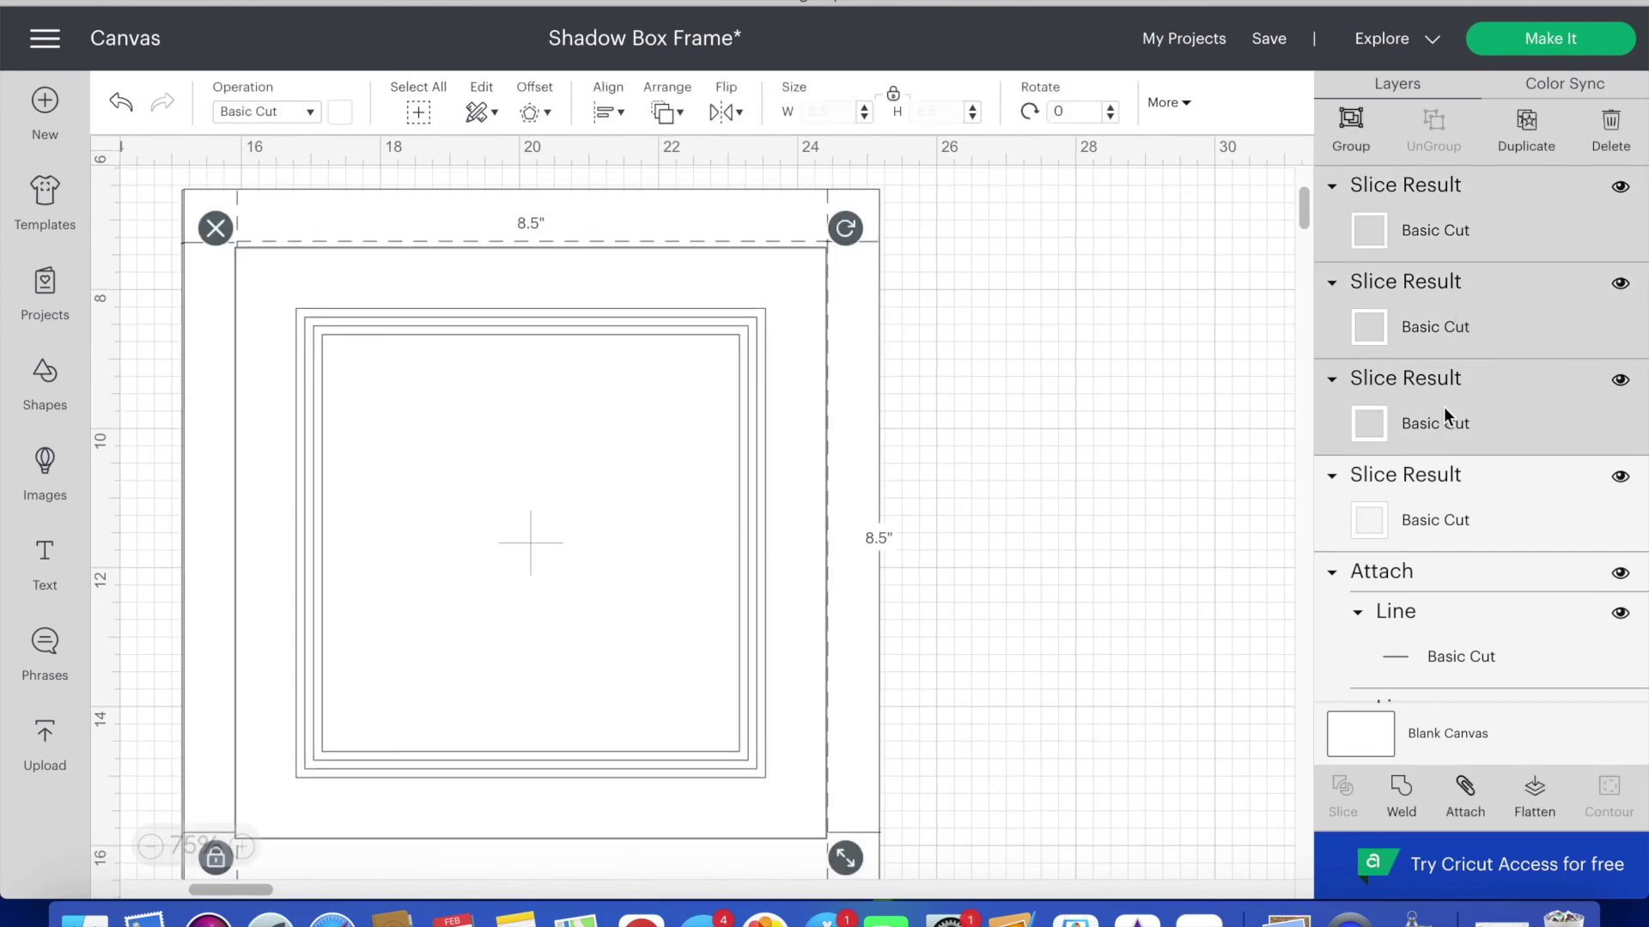
shift+click(1434, 519)
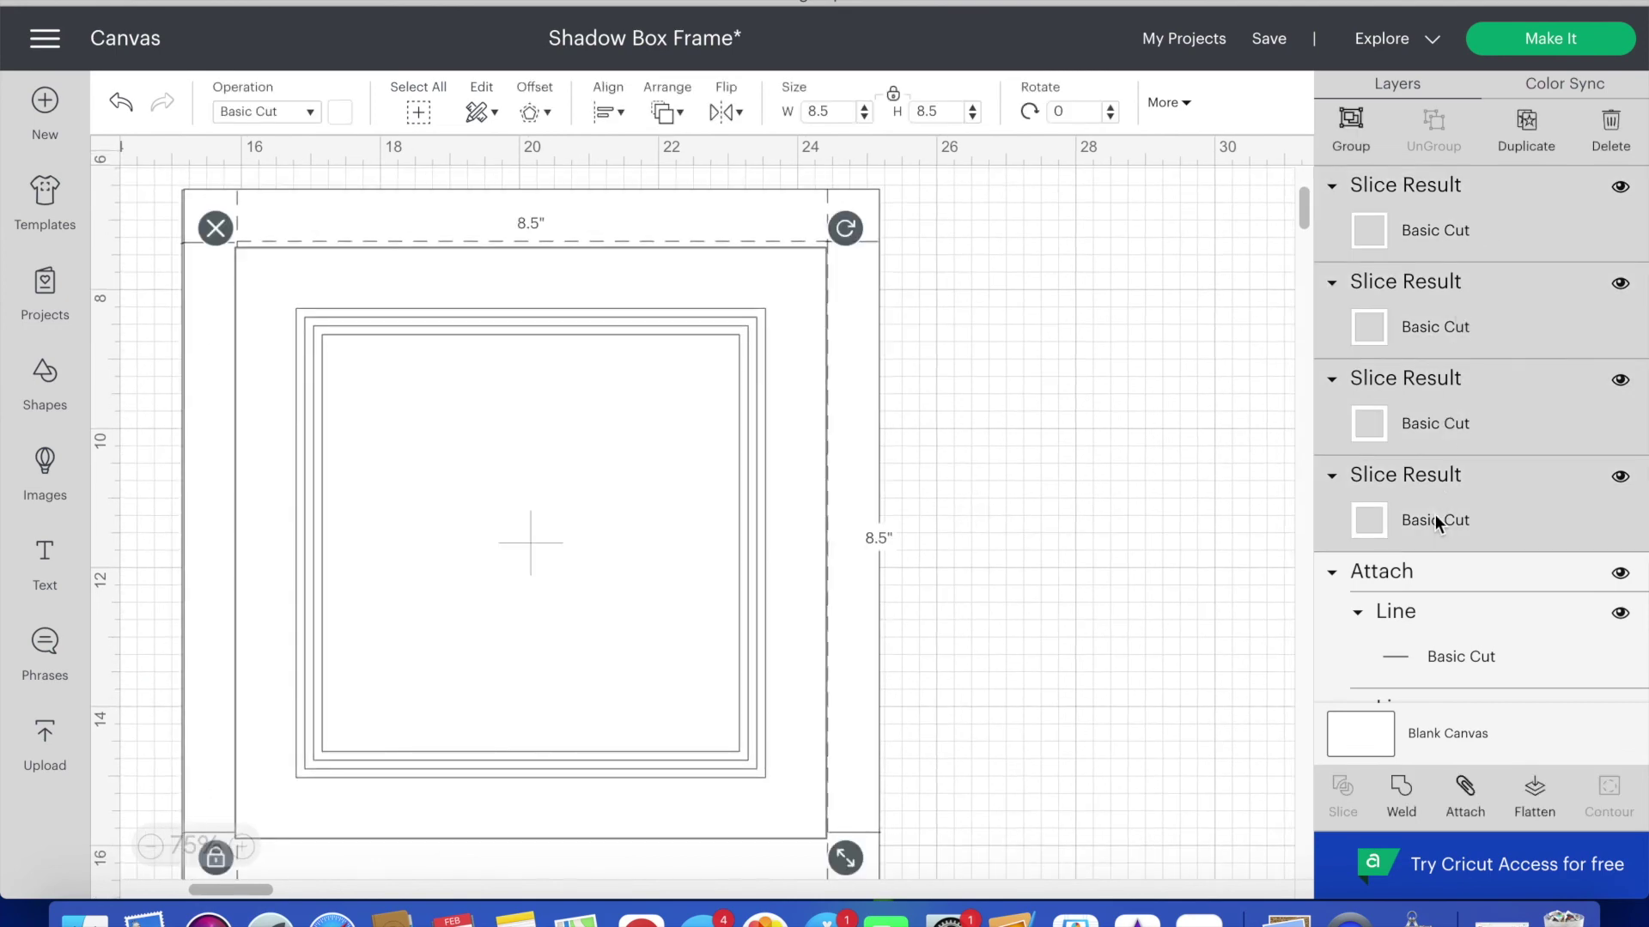
click(845, 112)
key(BackSpace)
text(4)
key(Return)
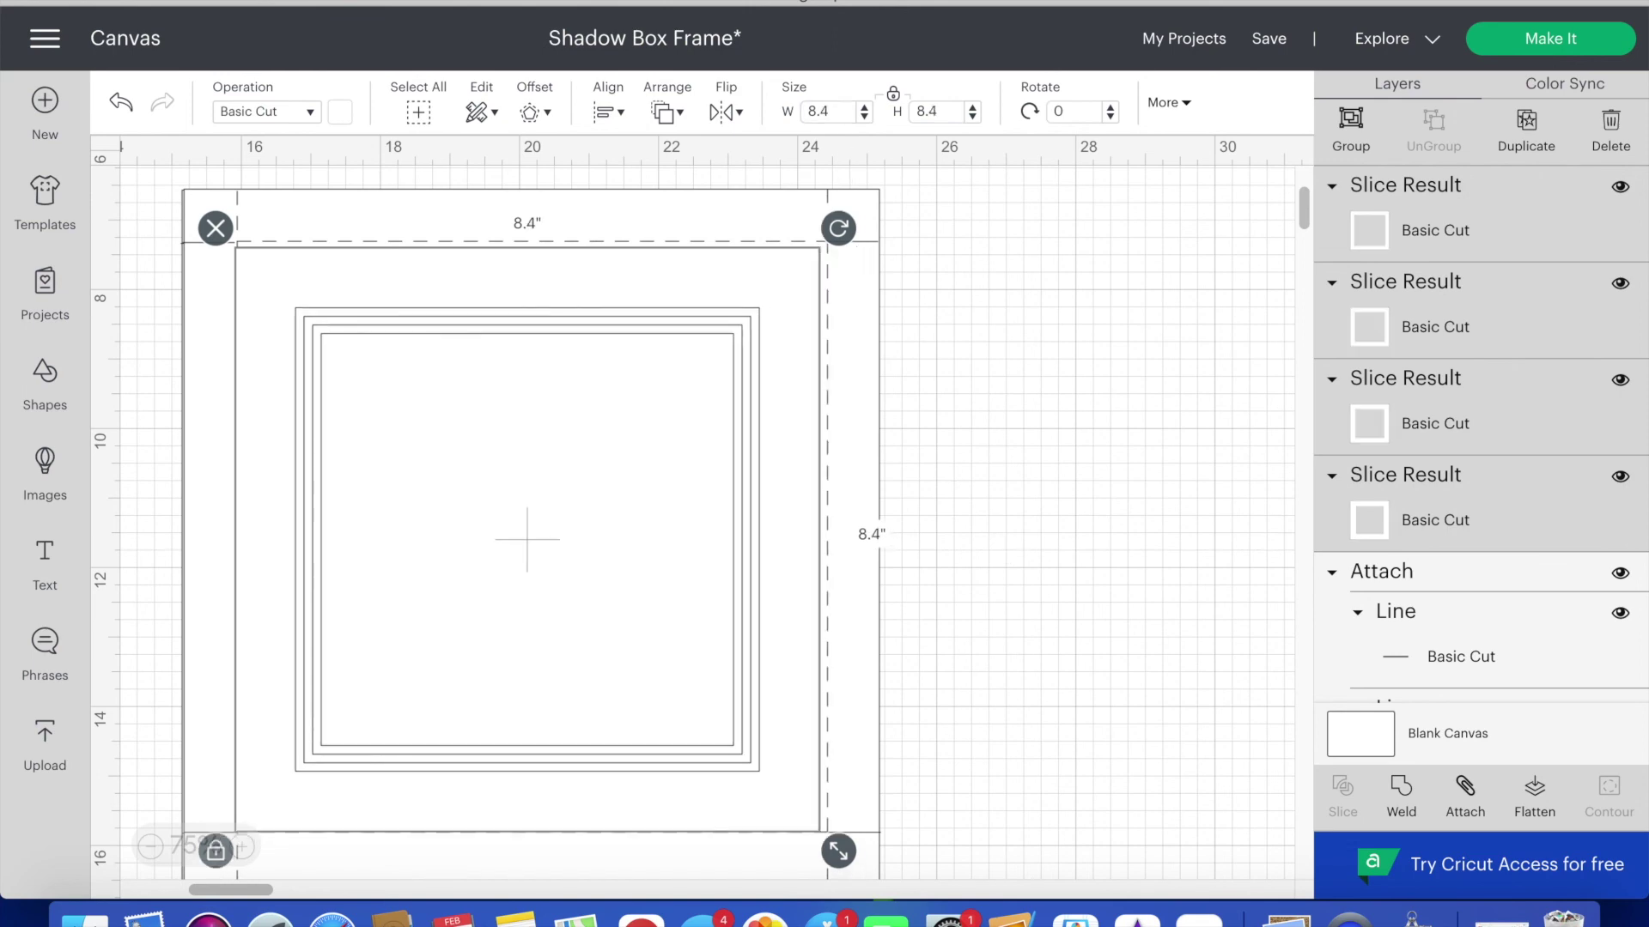
- Nudge the scored outer box slightly to centre it around the frames
click(1107, 345)
click(798, 477)
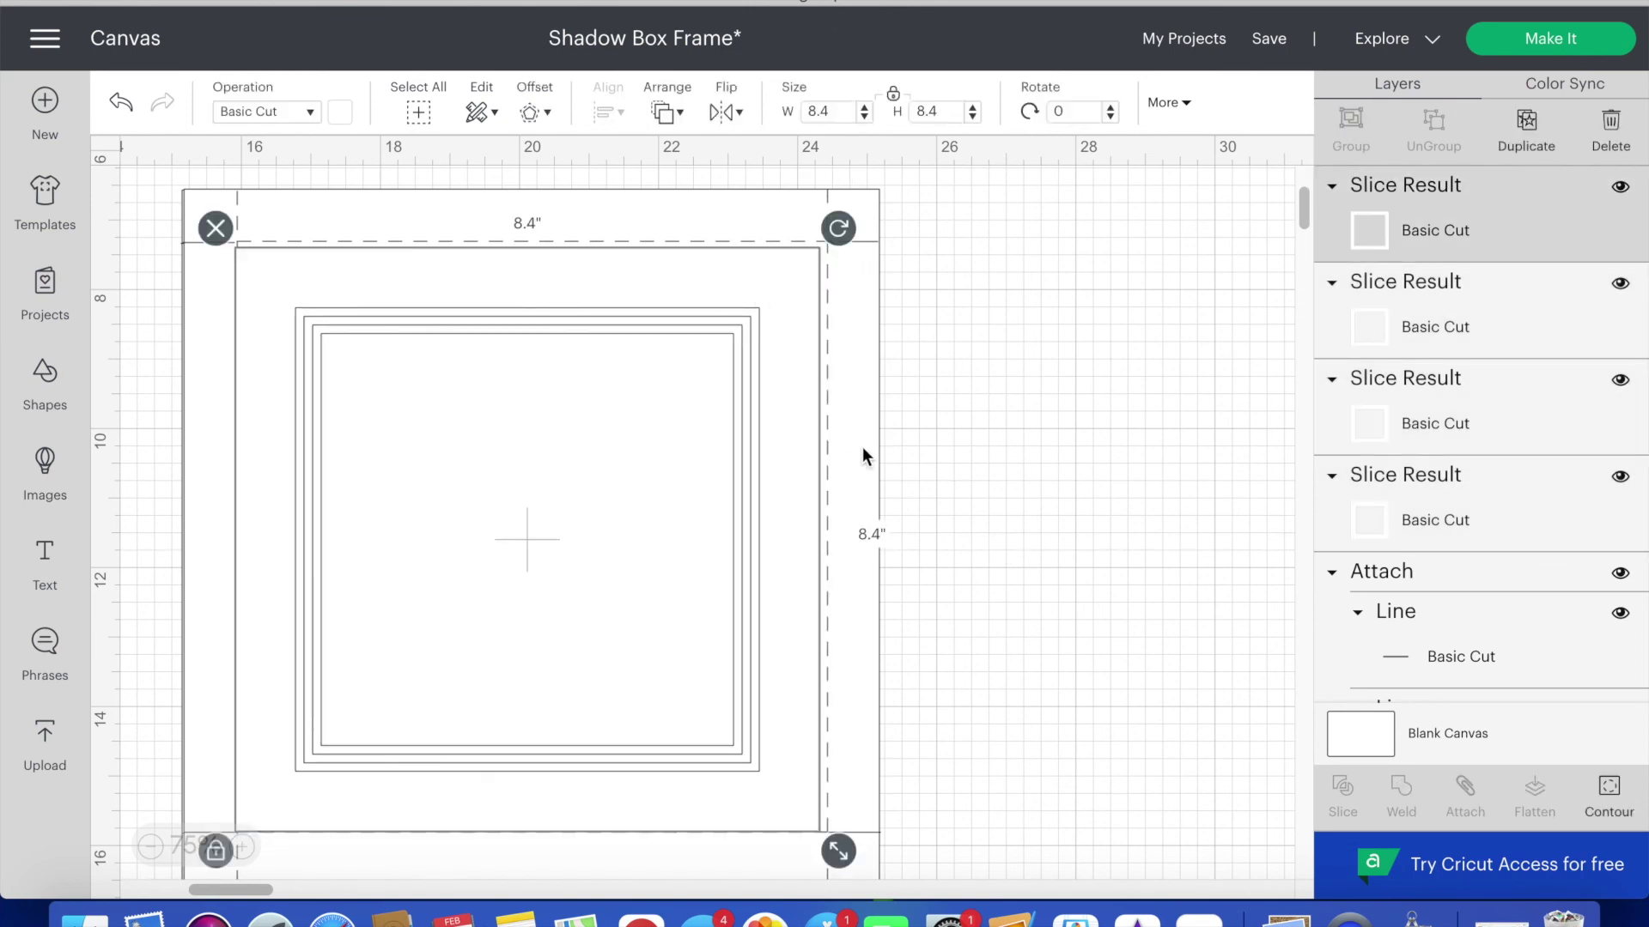
click(868, 447)
drag(868, 446, 864, 450)
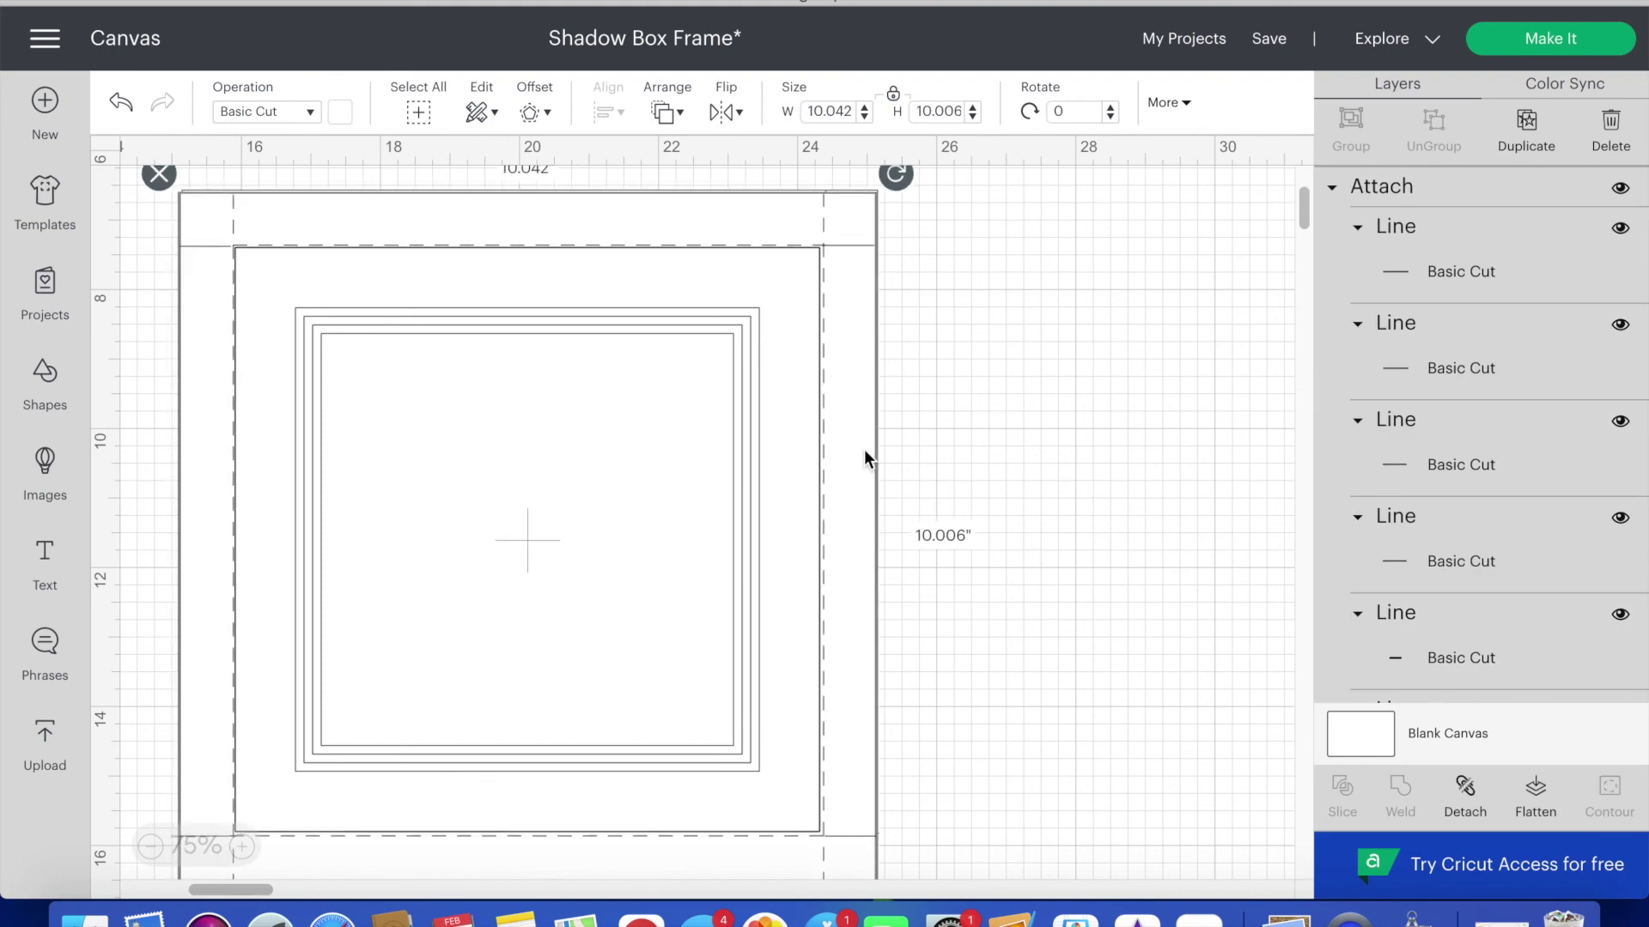
click(250, 663)
key(super+minus)
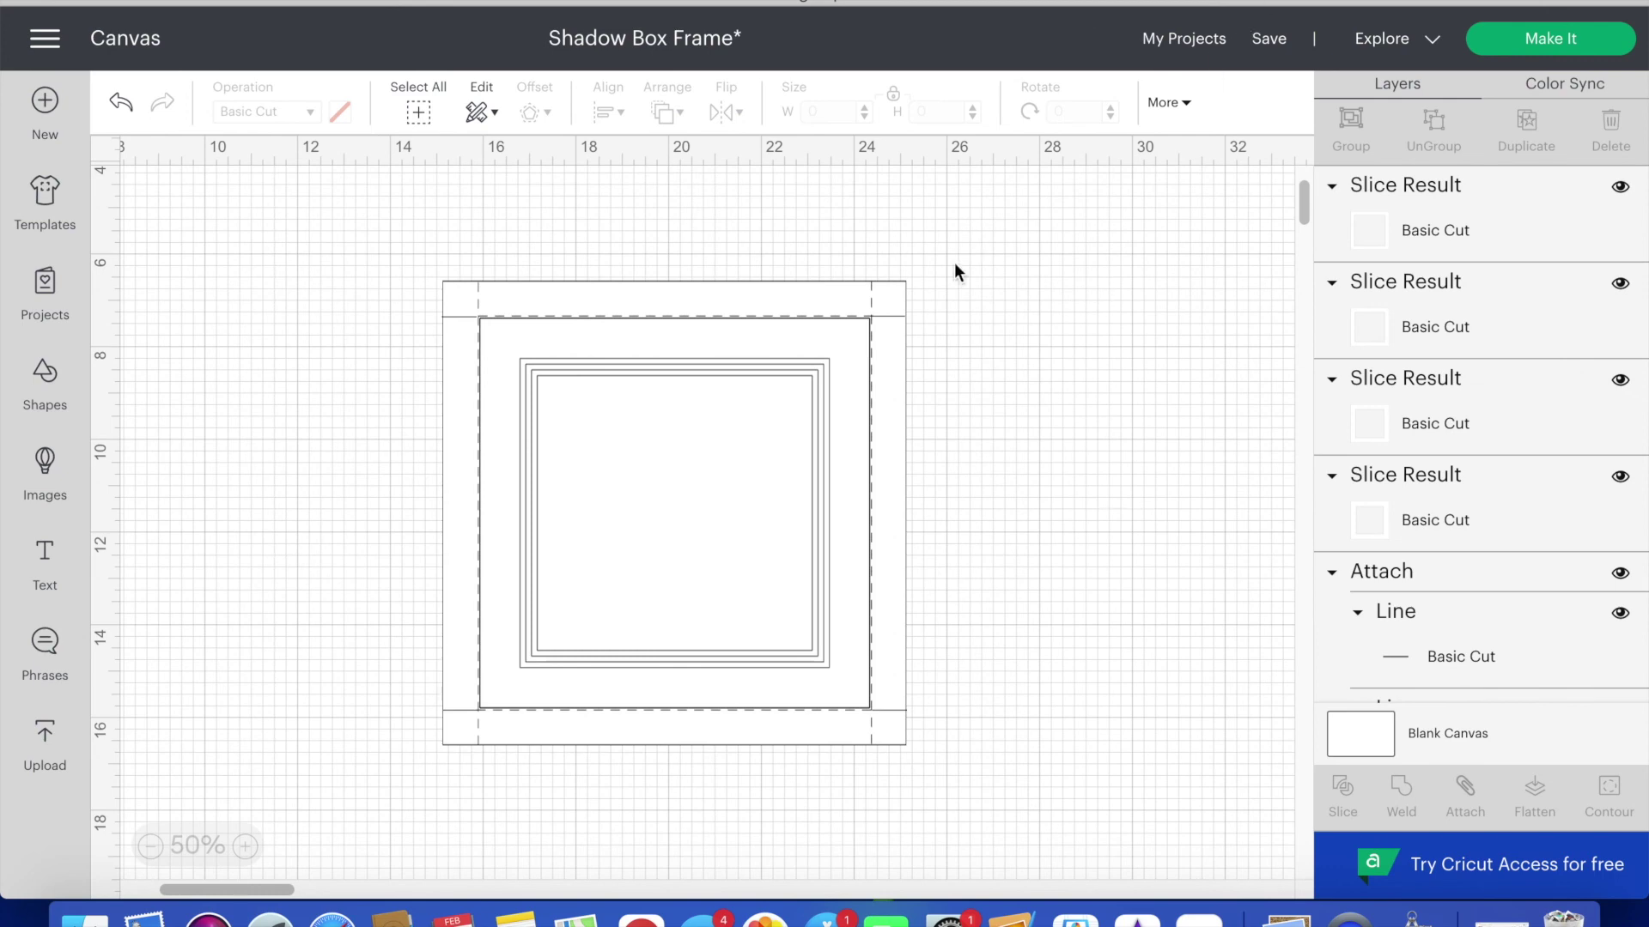
- Use Arrange > Send to Front on the scored outer box so it sits in front of the nested frames
click(904, 328)
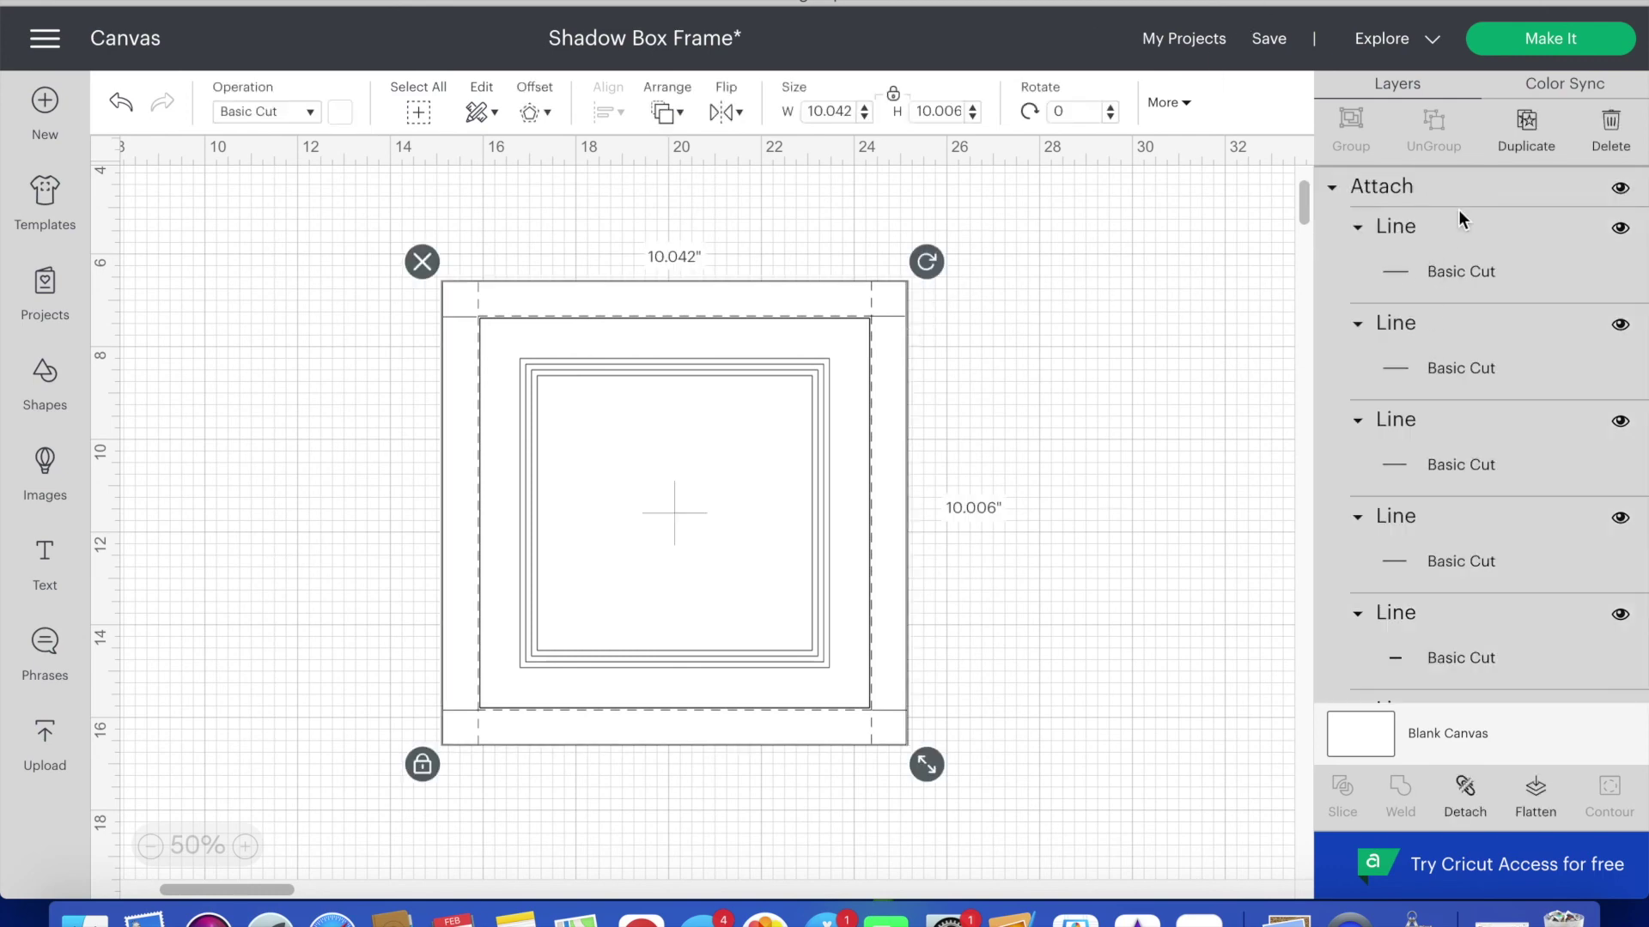
click(663, 112)
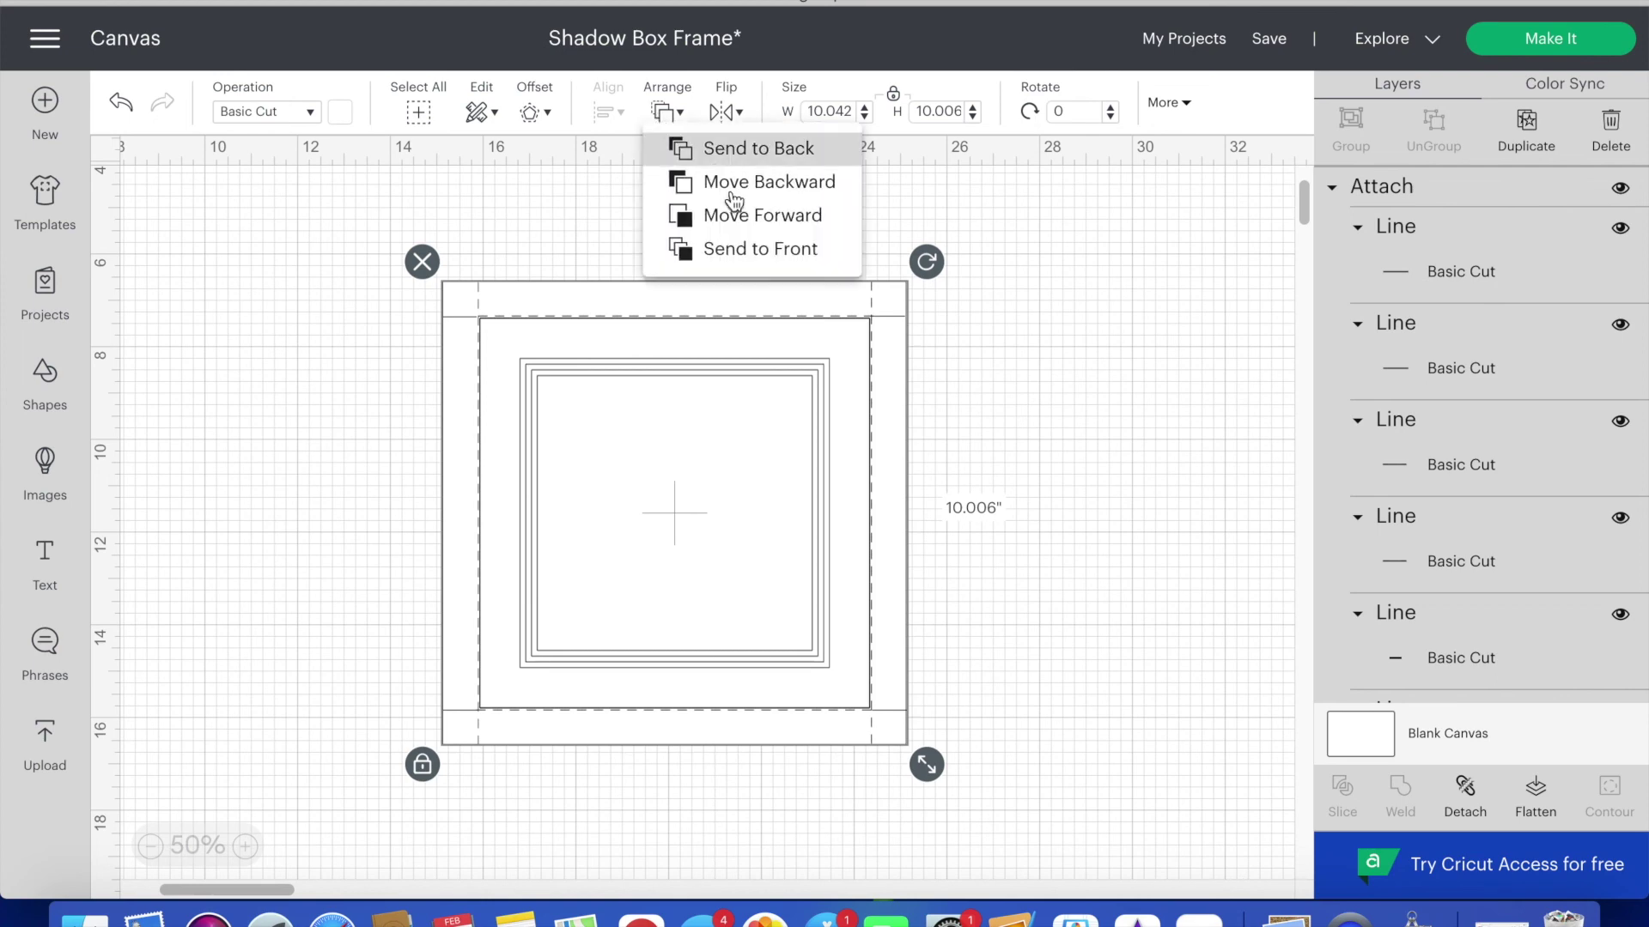
click(727, 250)
click(1089, 277)
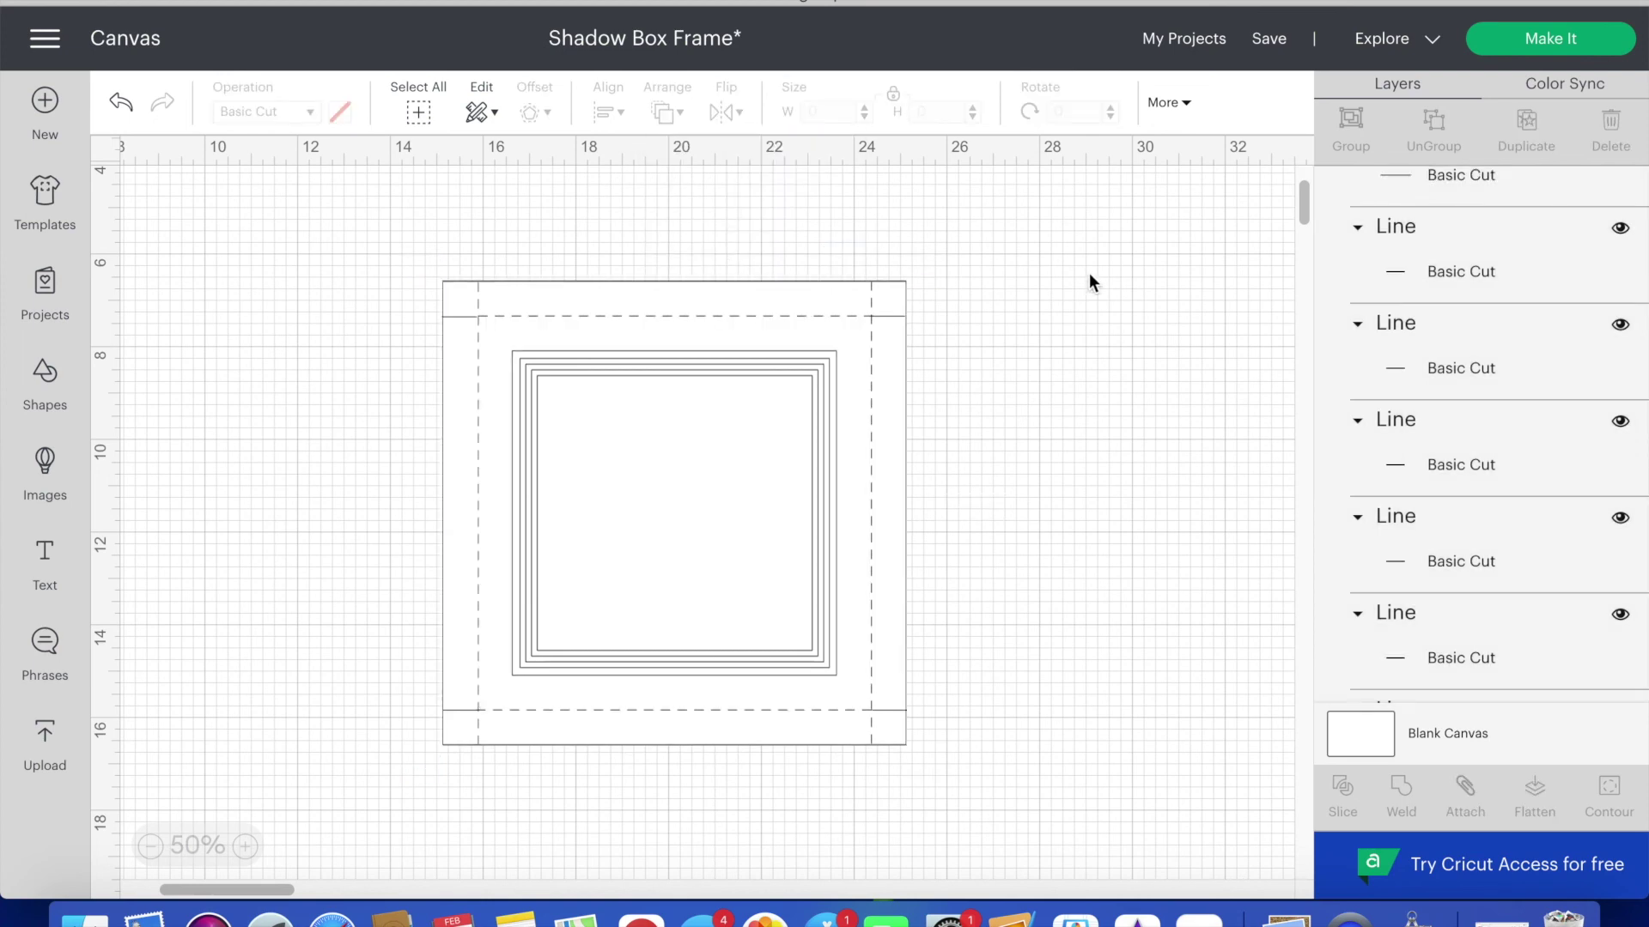
- Save the Shadow Box Frame project under its current name
click(1271, 39)
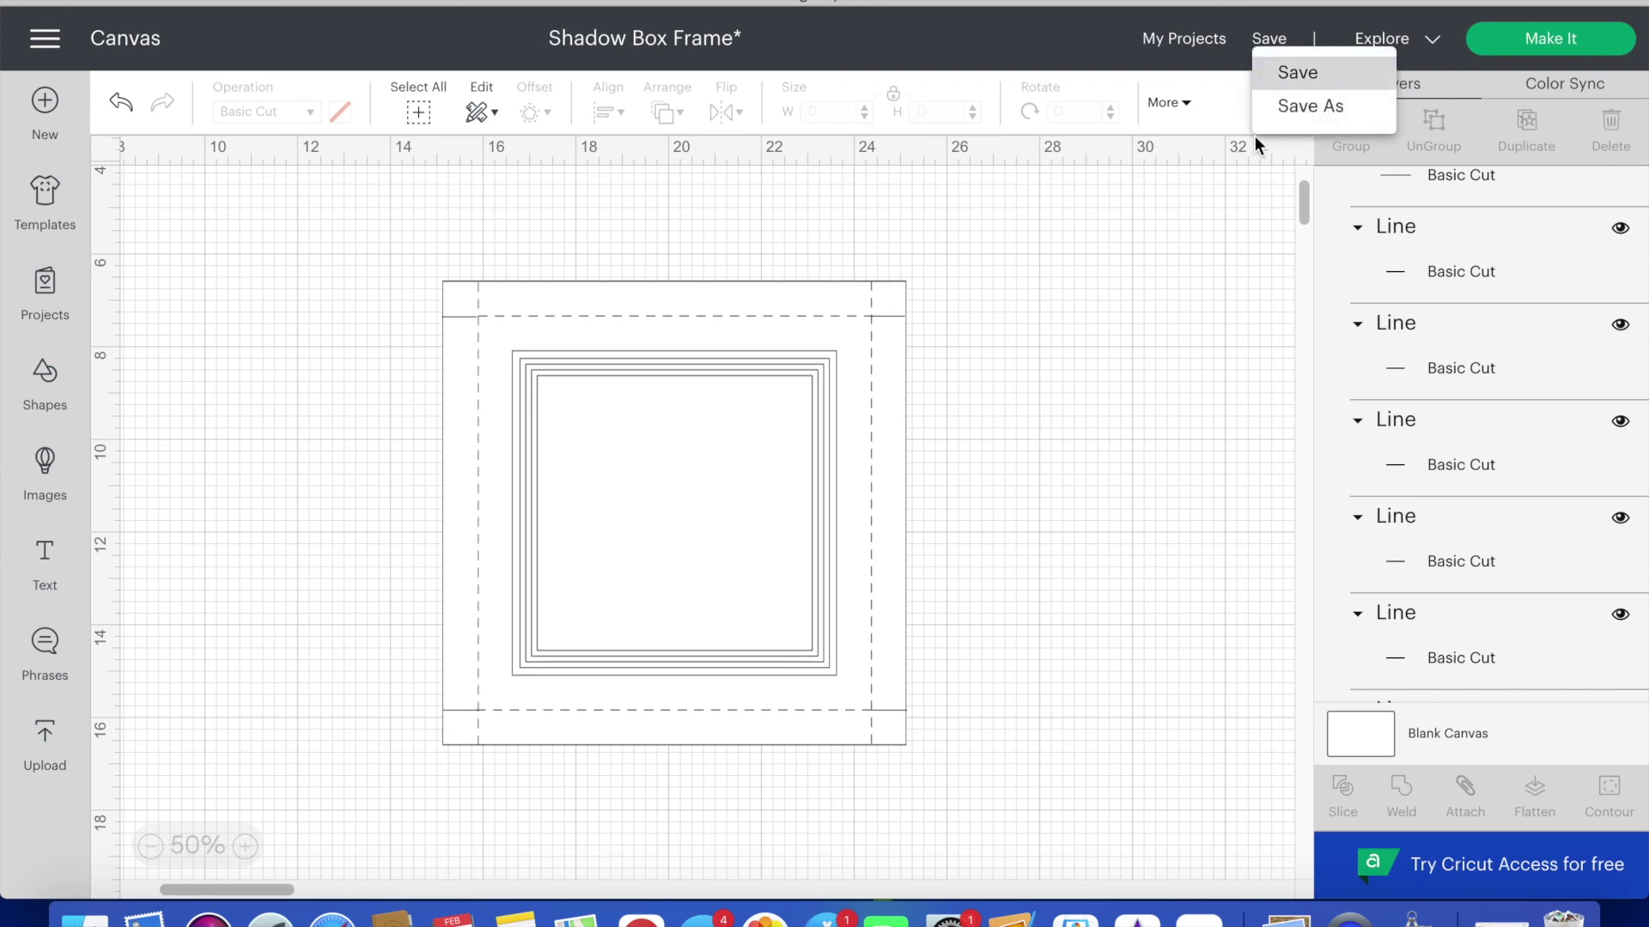
click(1306, 75)
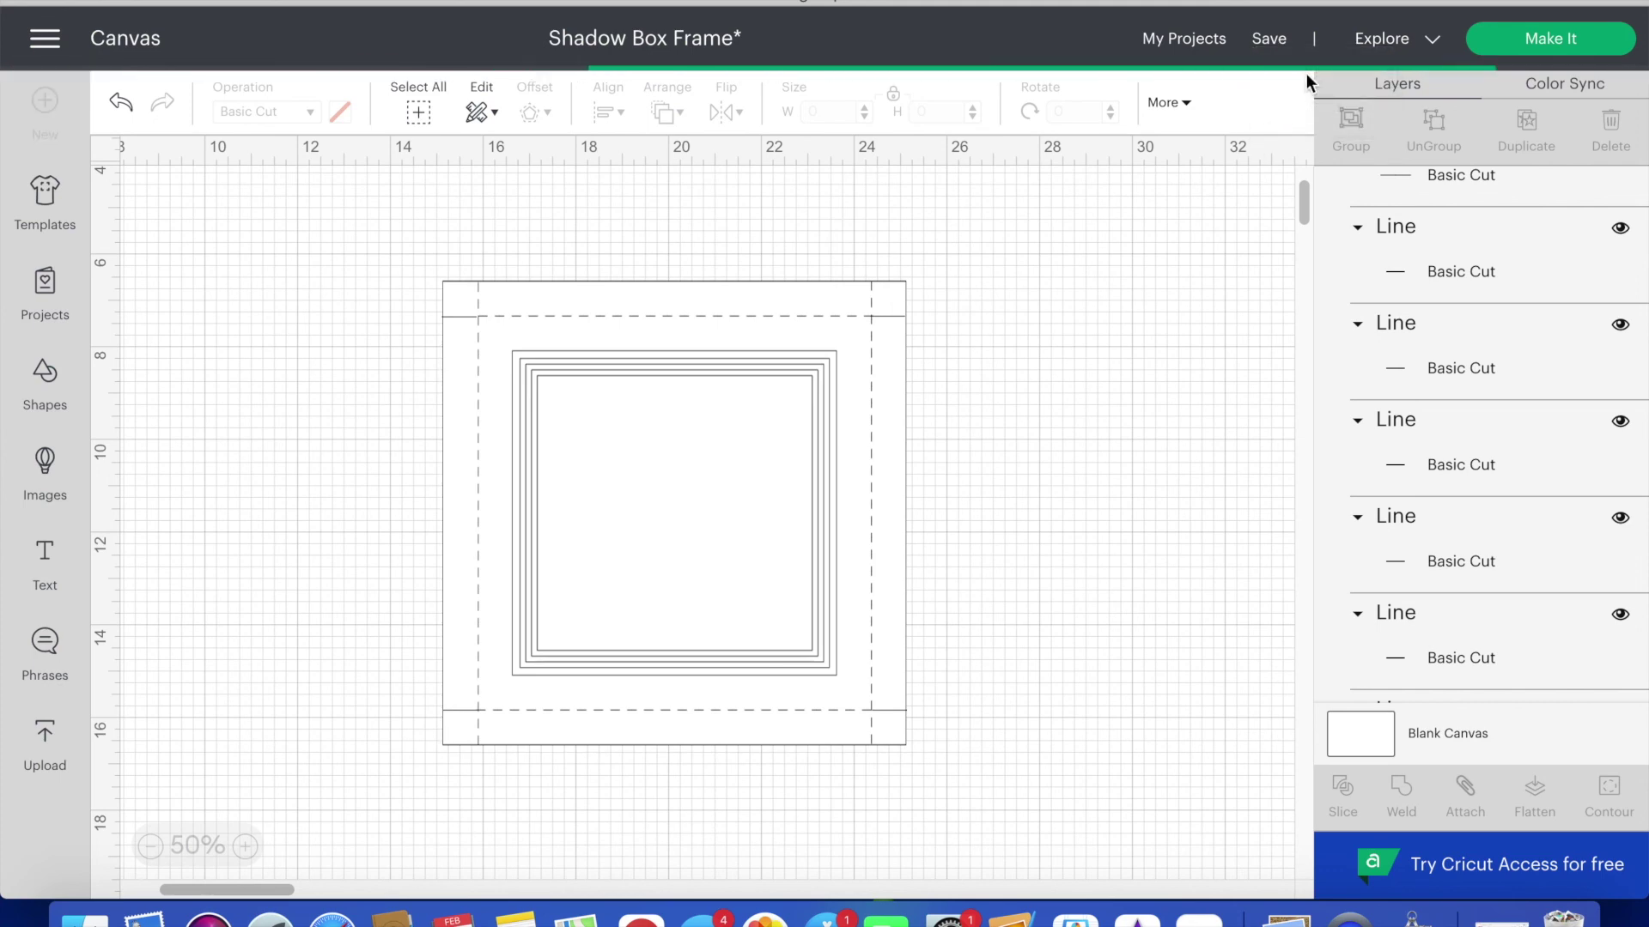